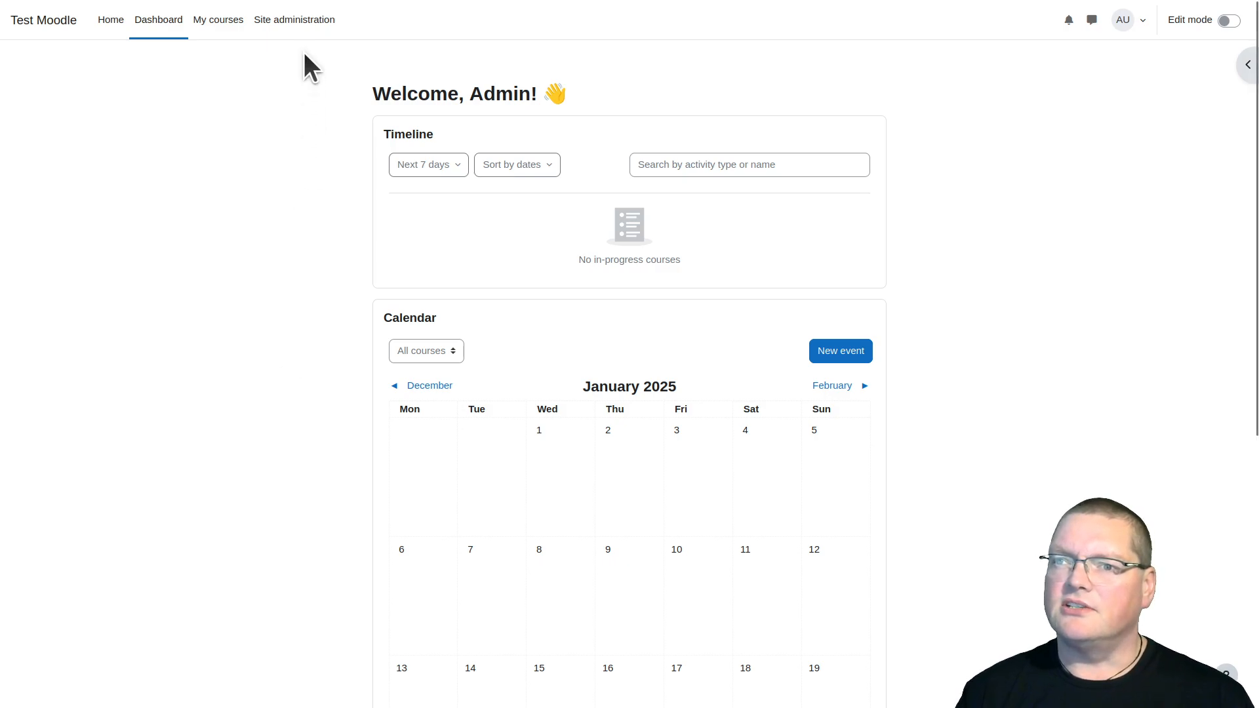
Open the Multi-factor authentication category among the admin tools in the site's plugin administration
left_click(295, 18)
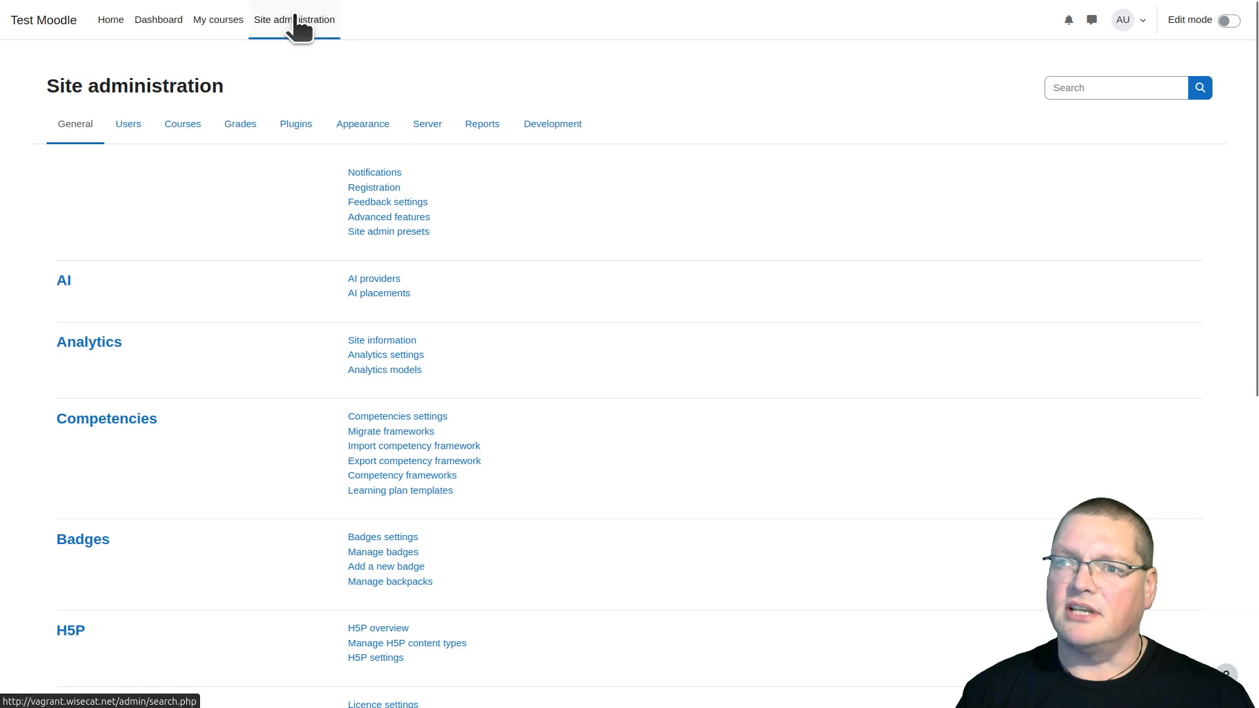
left_click(296, 138)
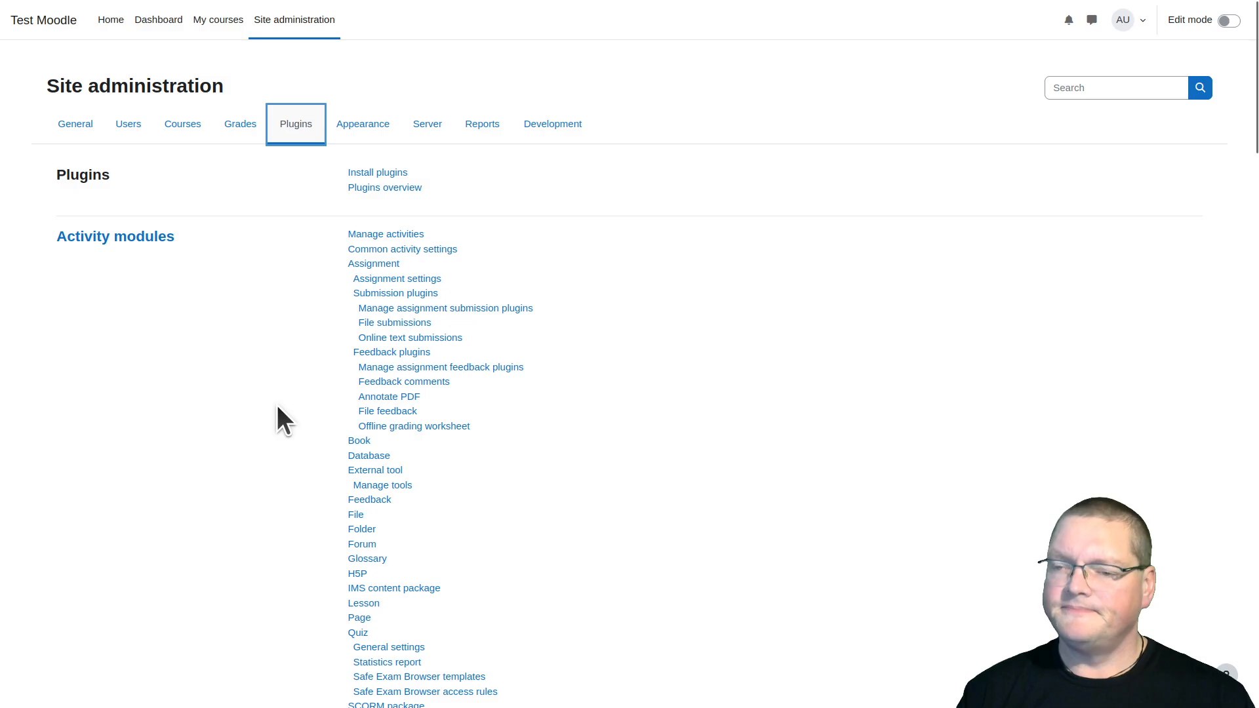
scroll(277, 415, "down", 6)
scroll(278, 419, "down", 2)
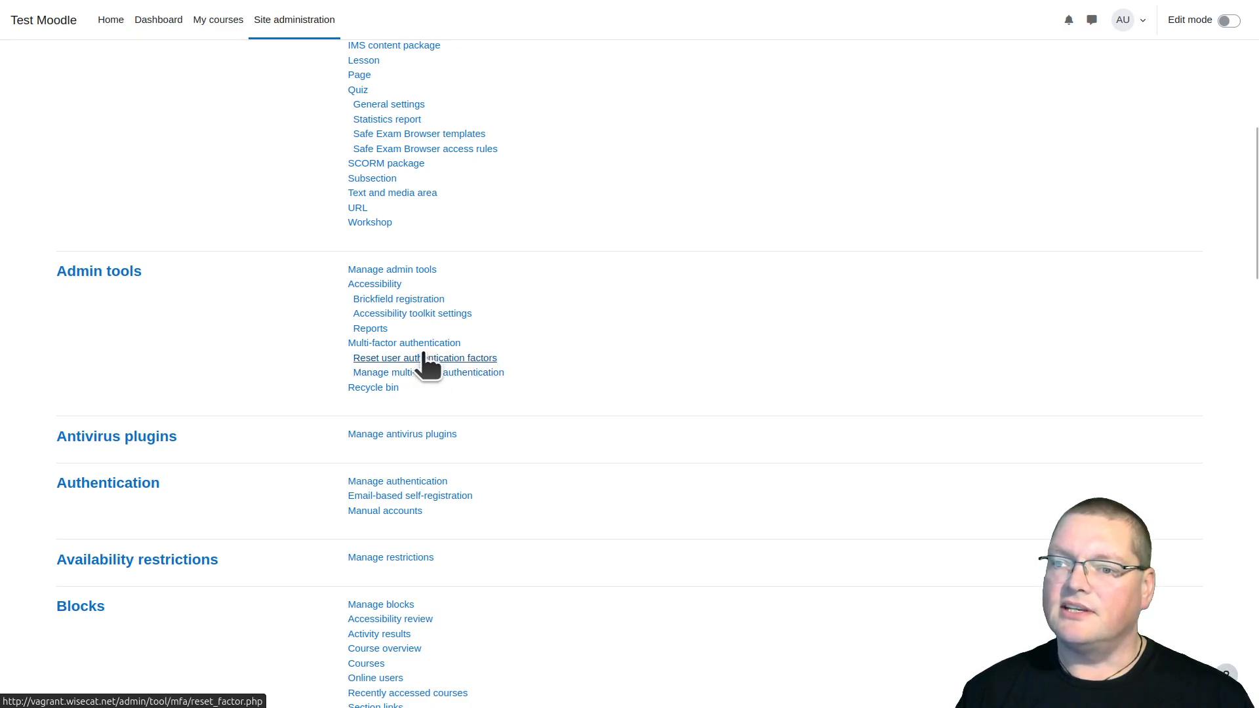
left_click(405, 344)
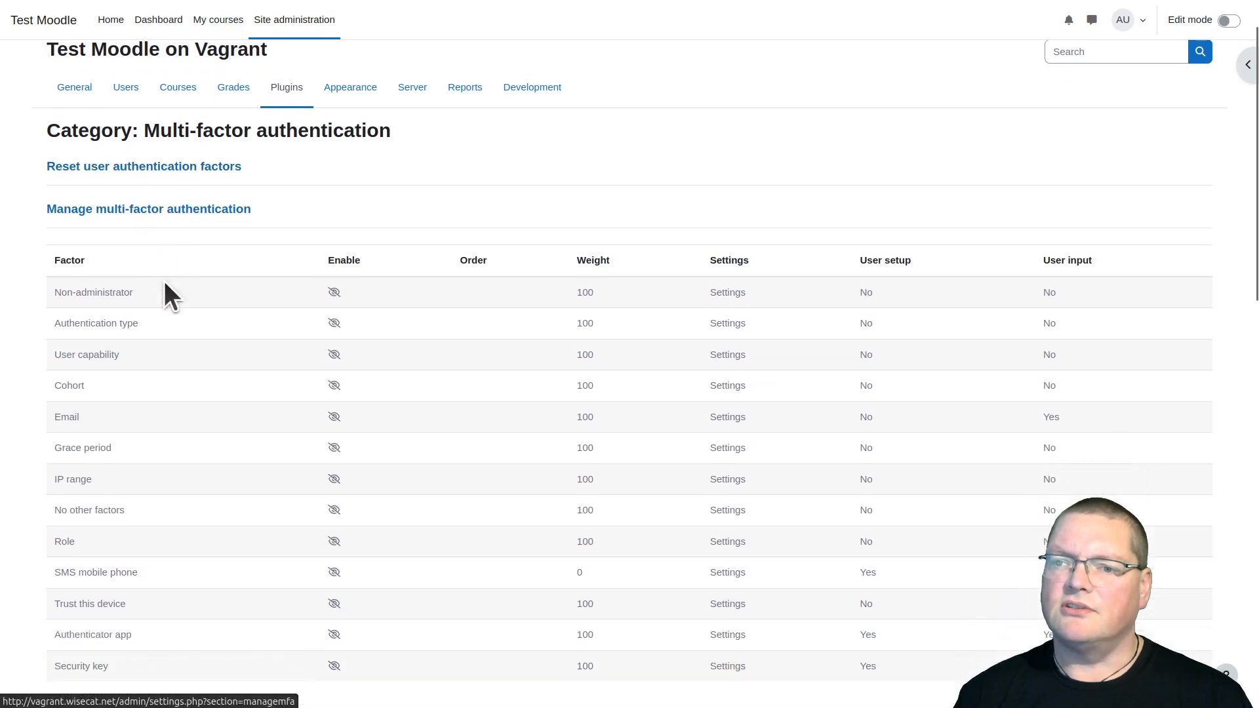
Review the list of authentication factors and the summary of good conditions for login
scroll(163, 293, "down", 3)
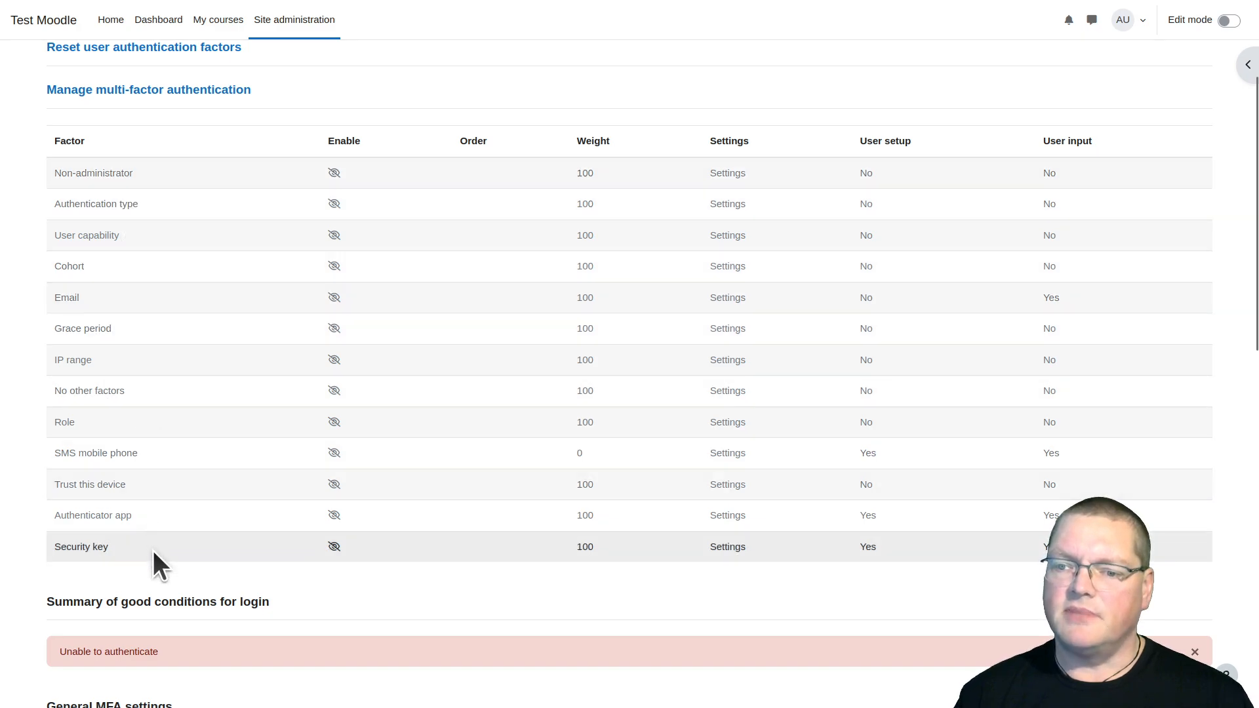
scroll(152, 549, "down", 5)
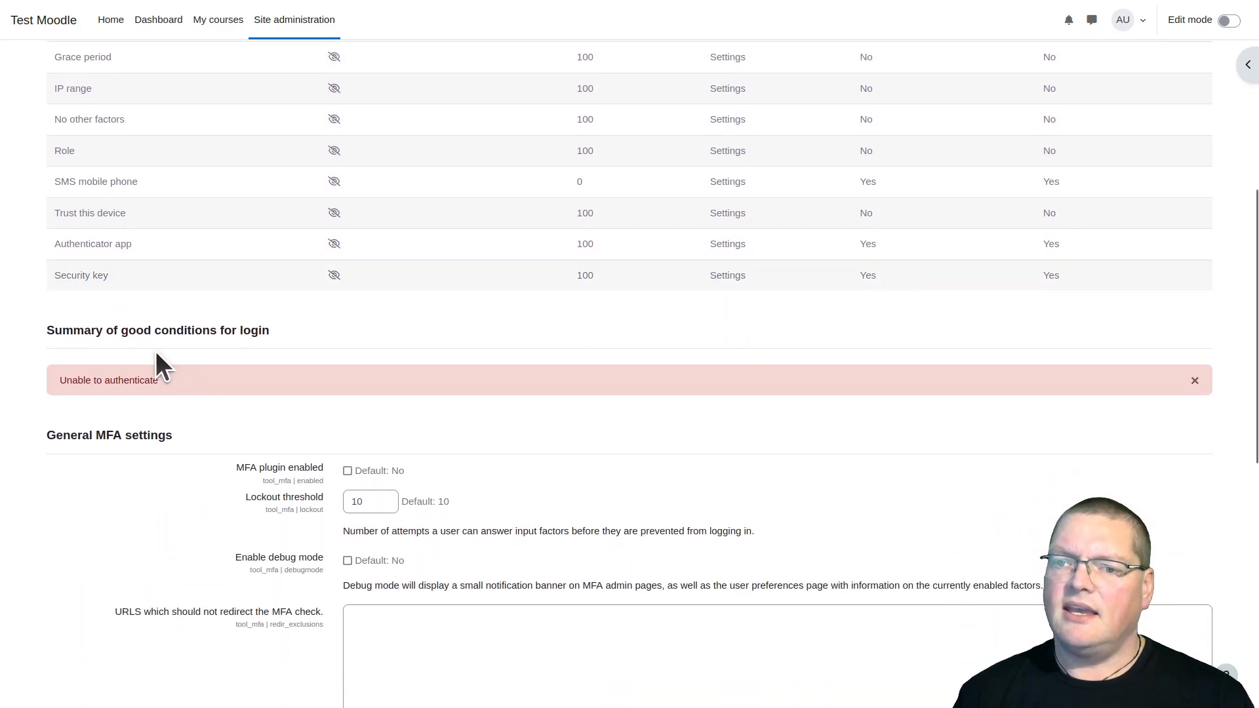
left_click_drag(57, 337, 267, 354)
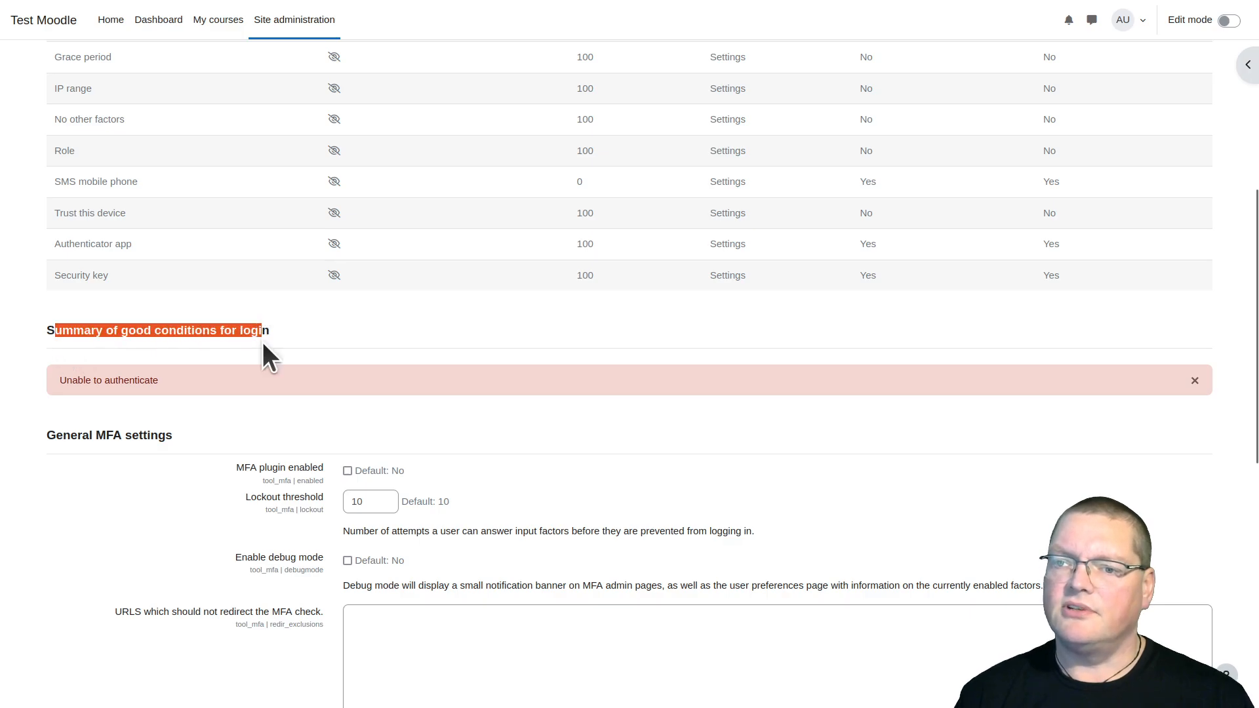
left_click(223, 393)
left_click_drag(76, 379, 249, 396)
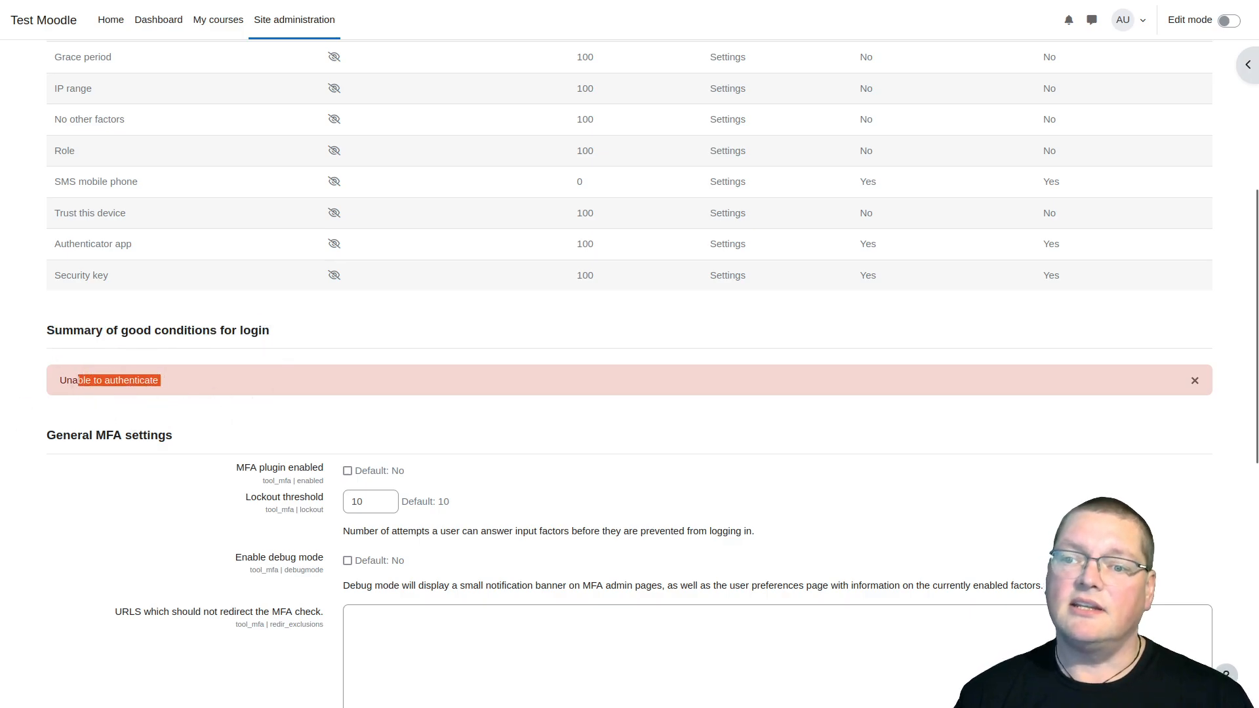
Enlarge the page and examine the general MFA settings, including plugin enabling, lockout threshold, debug mode, redirect exclusions and guidance page
scroll(230, 394, "down", 3)
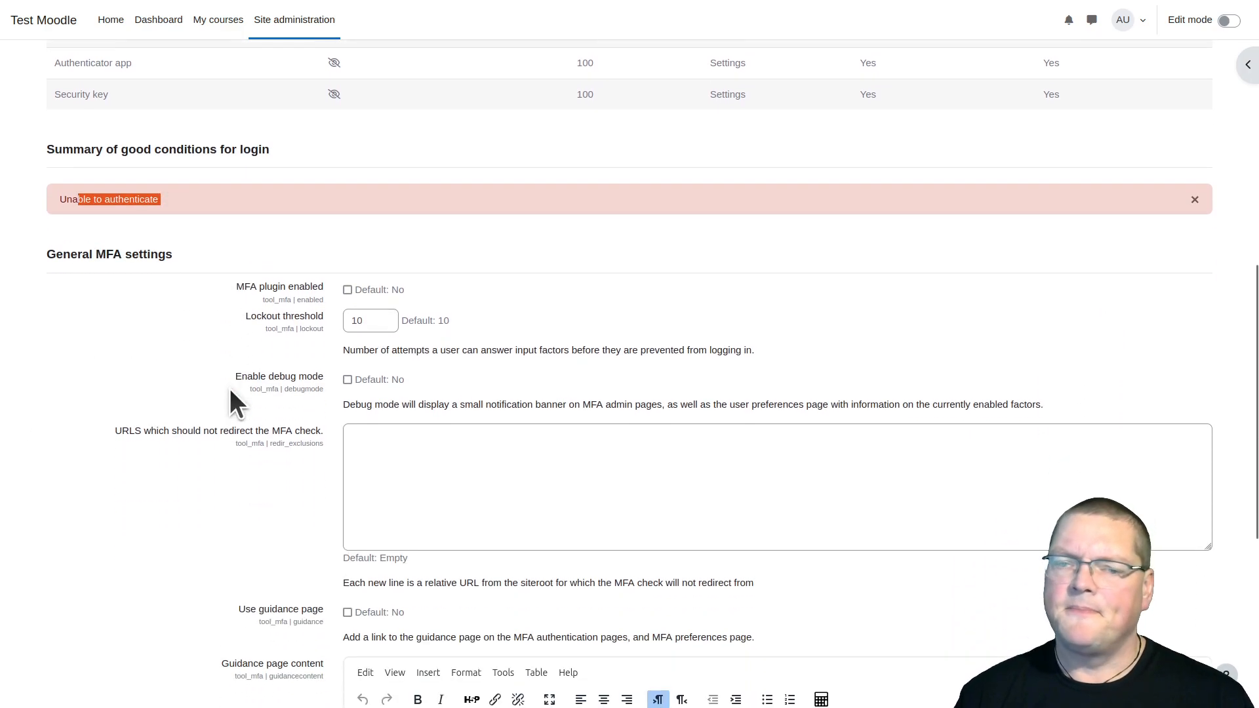
key("ctrl+plus")
key("ctrl+plus")
key("ctrl+plus")
key("ctrl+plus")
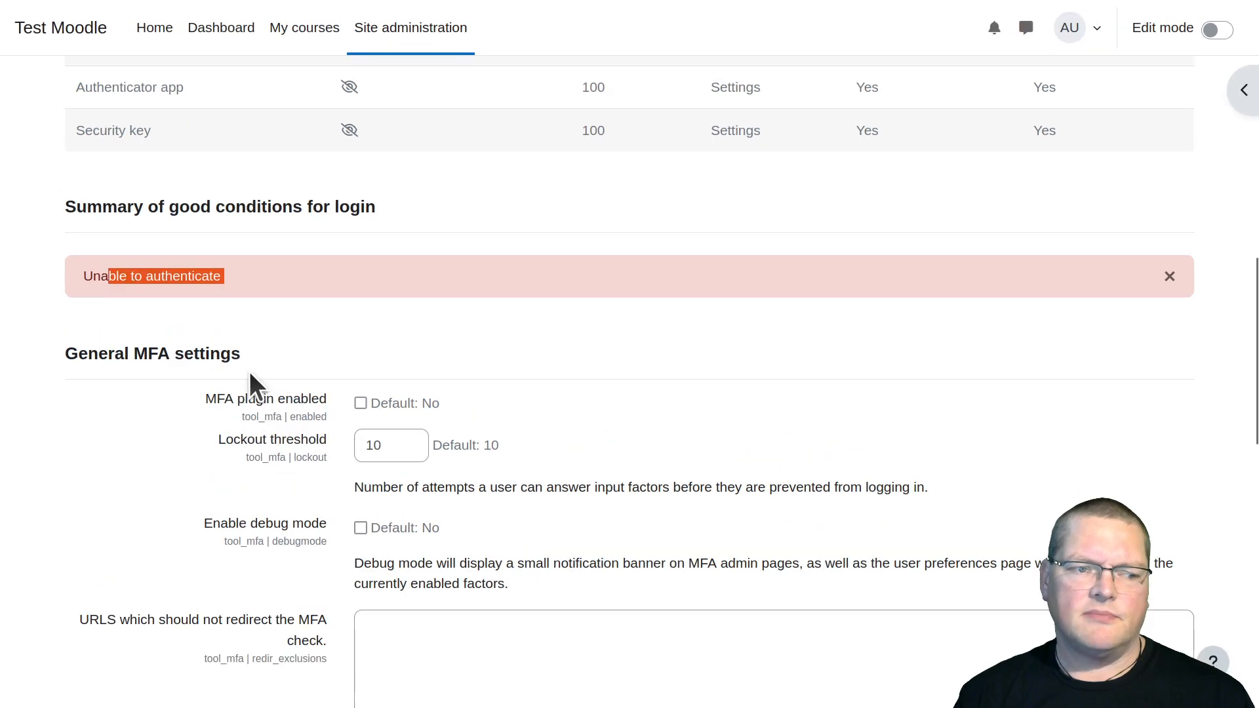
scroll(451, 405, "down", 2)
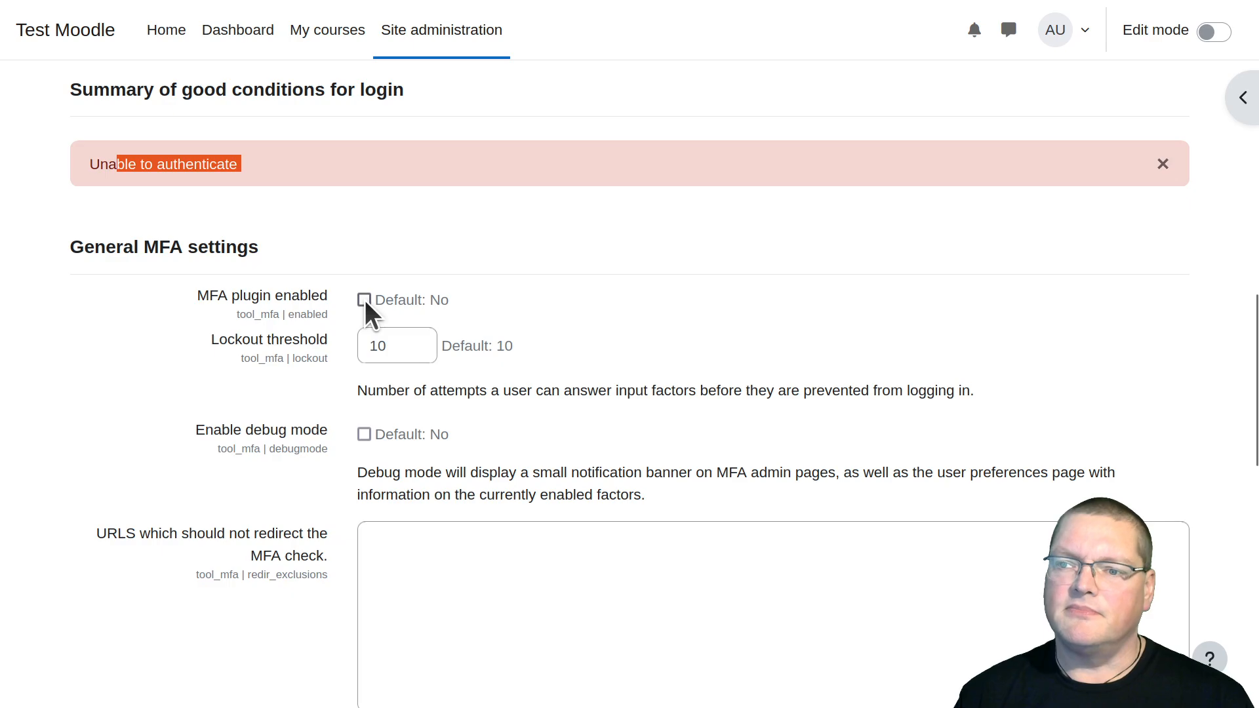
scroll(320, 444, "down", 10)
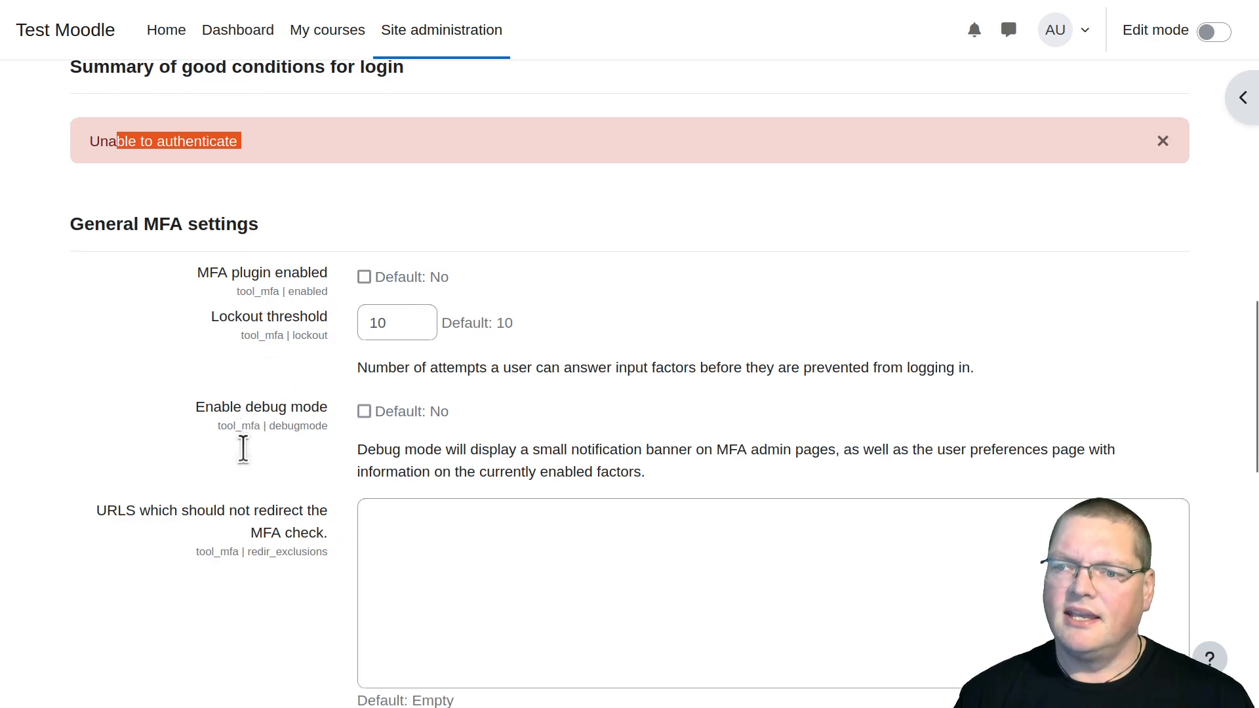
scroll(244, 451, "up", 7)
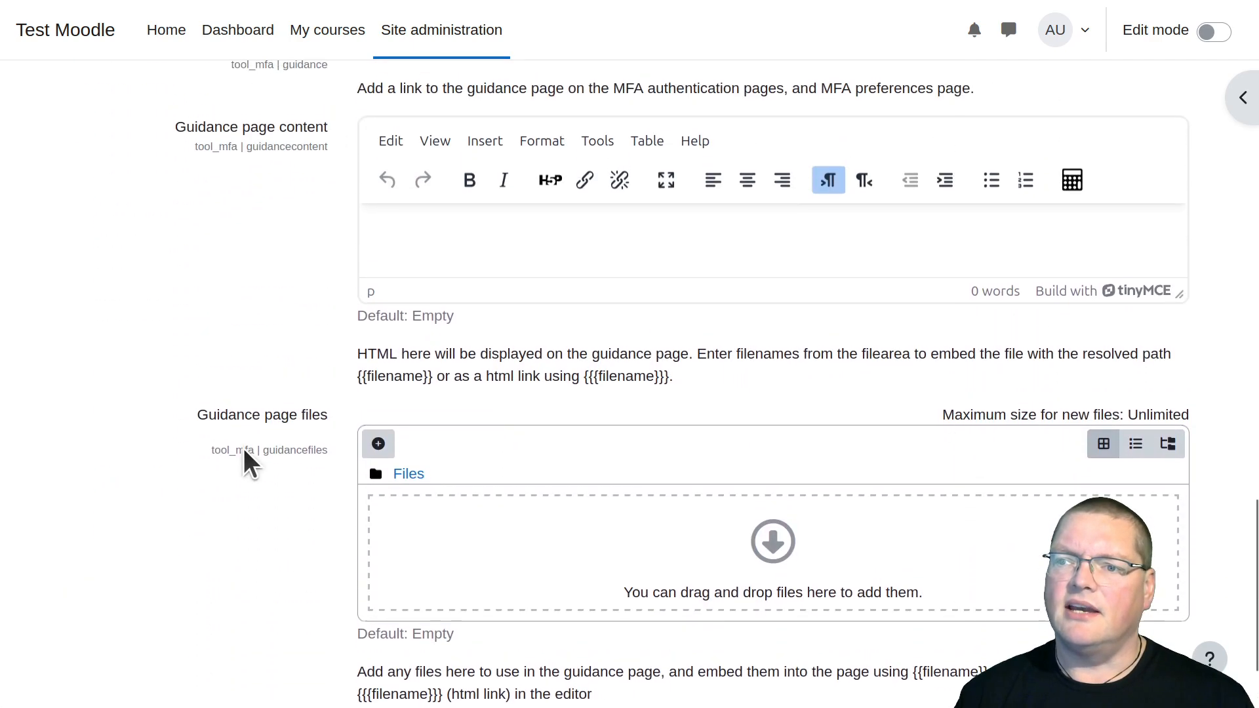
scroll(244, 459, "down", 4)
scroll(243, 455, "up", 4)
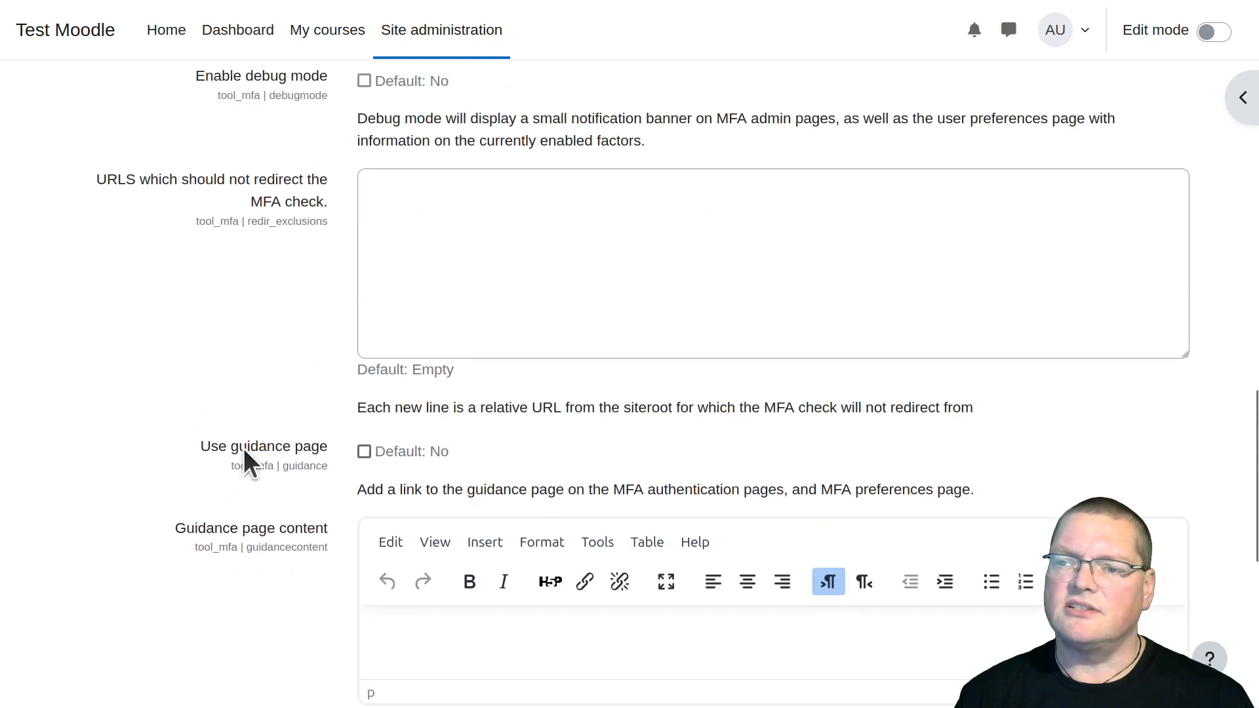
scroll(309, 596, "down", 2)
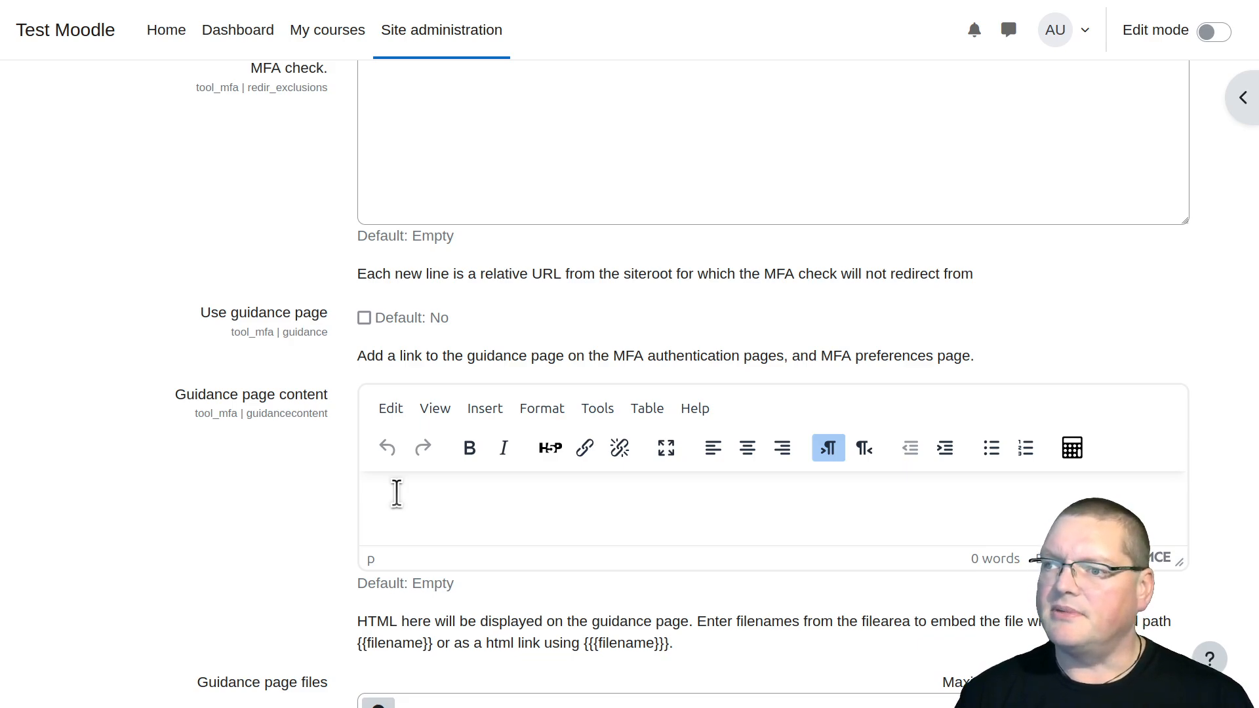
left_click_drag(608, 355, 913, 362)
Enable the Non-administrator factor in the multi-factor authentication factor list
scroll(476, 360, "up", 1)
scroll(474, 360, "up", 15)
scroll(474, 361, "down", 2)
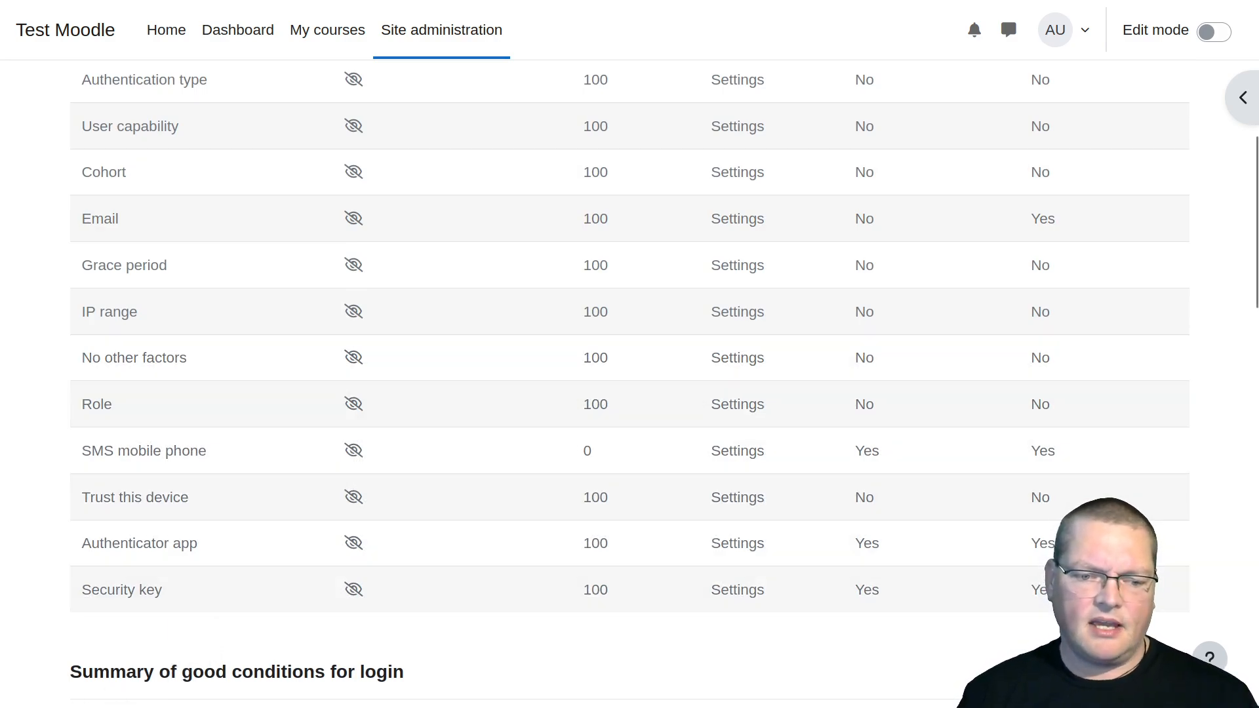
scroll(222, 462, "up", 6)
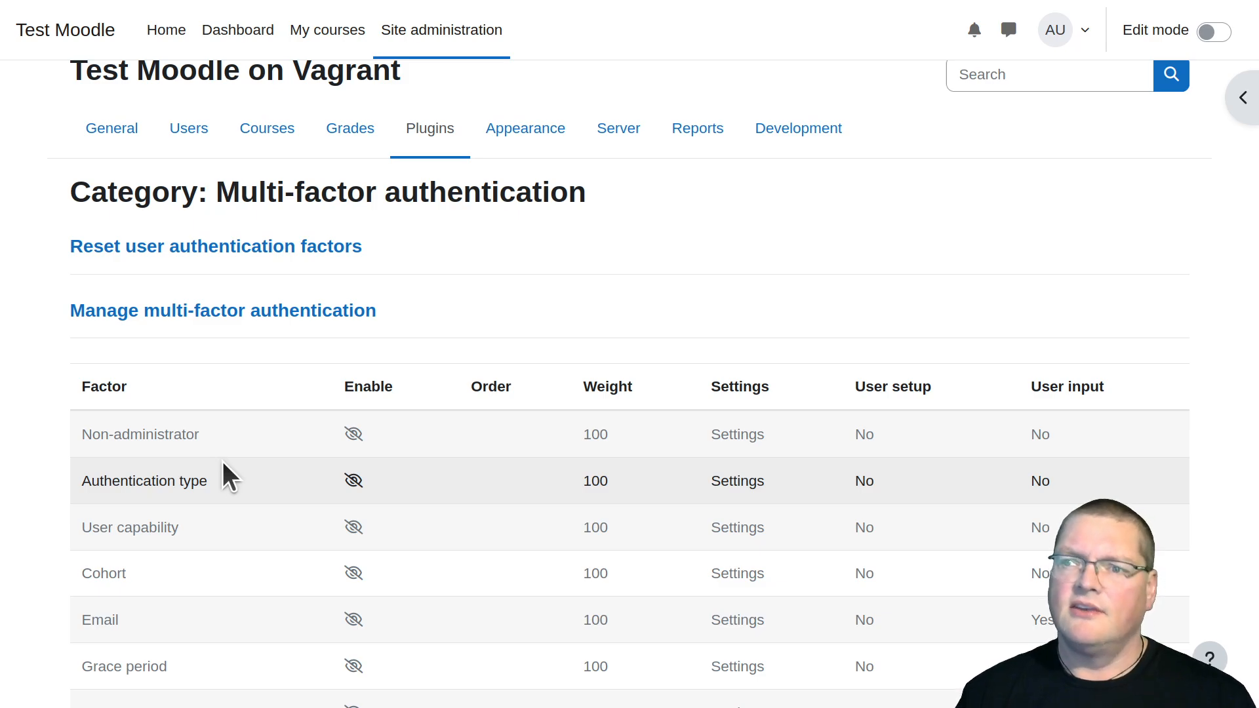
left_click_drag(226, 197, 575, 194)
left_click(574, 192)
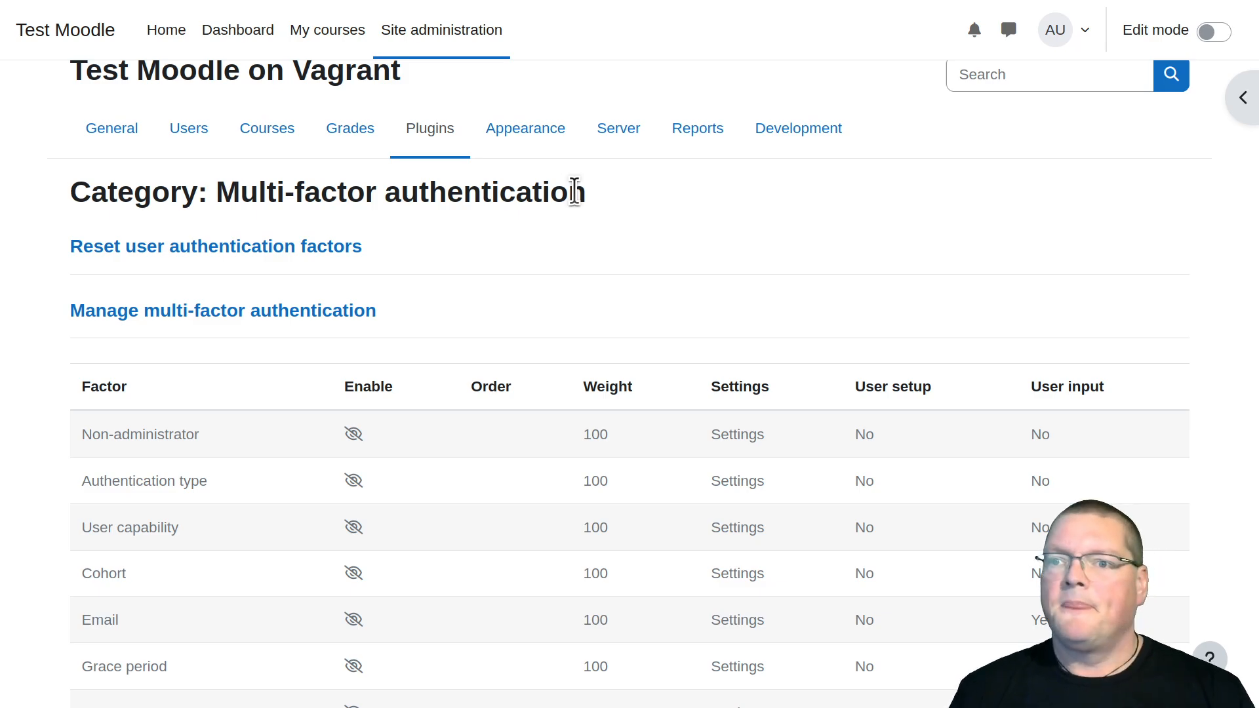
scroll(574, 191, "down", 2)
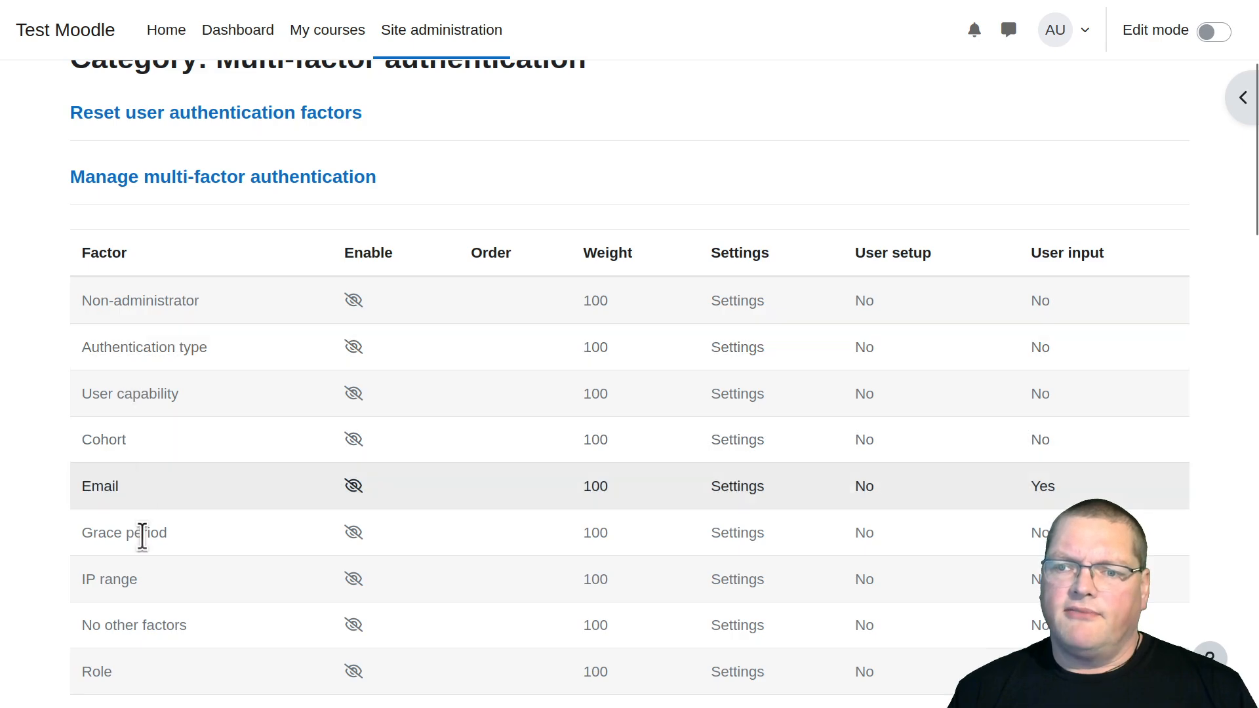
scroll(147, 565, "down", 4)
scroll(147, 565, "up", 2)
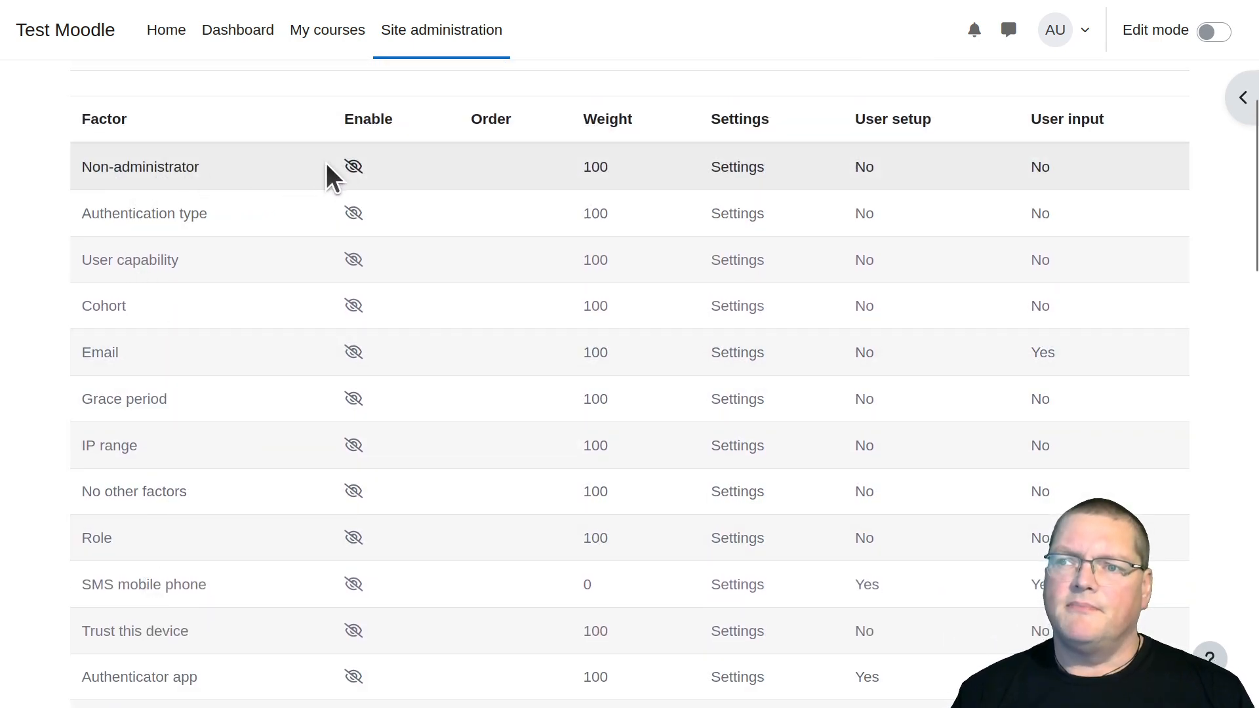
left_click(354, 166)
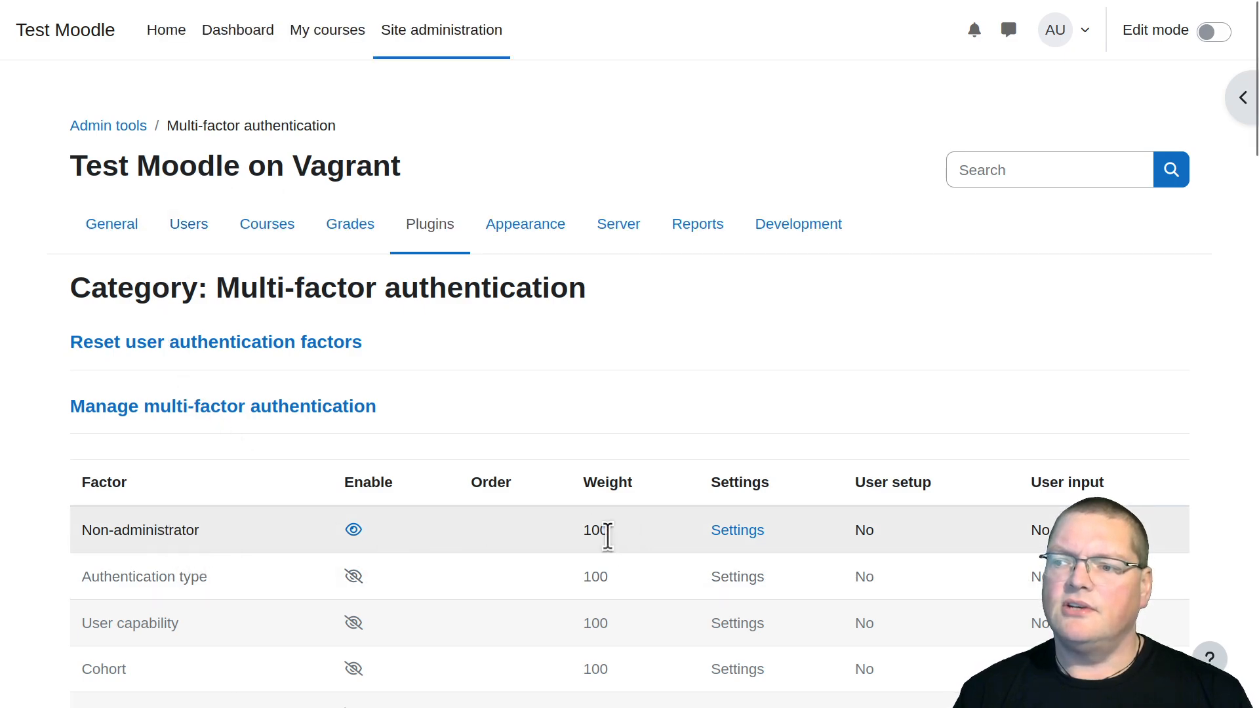
Open the Non-administrator factor's settings and examine its enable option and factor weight
scroll(608, 537, "down", 4)
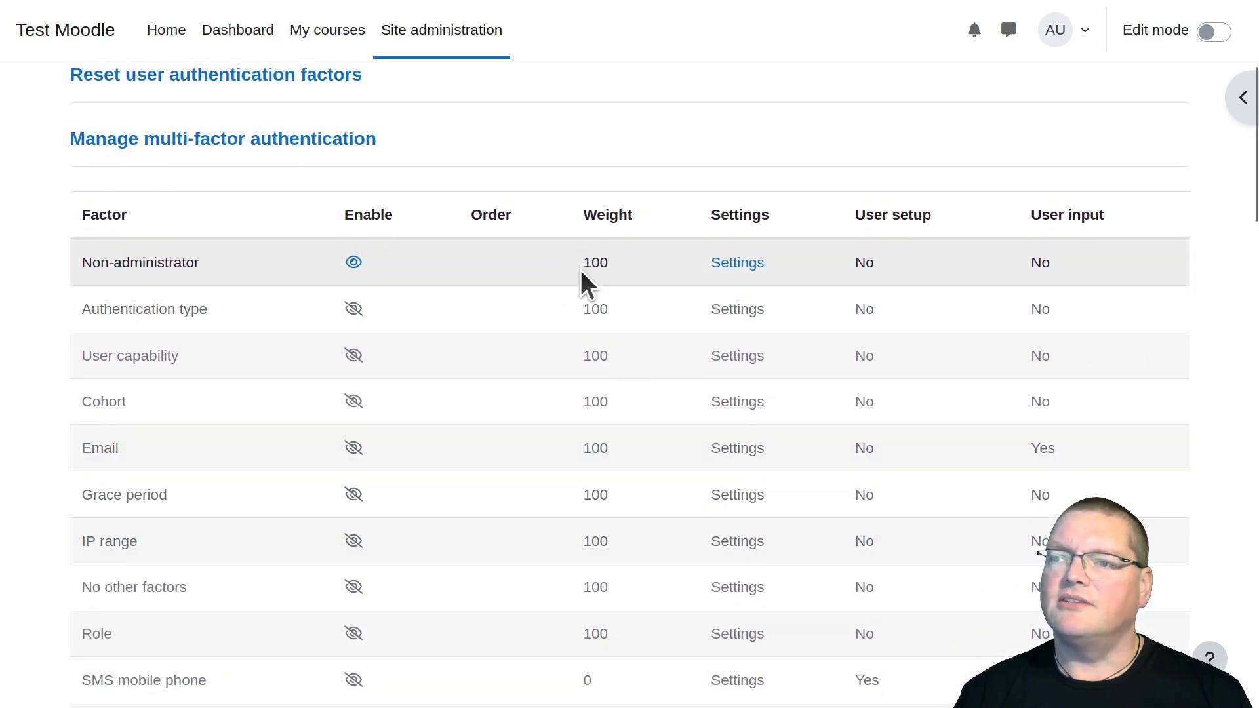
double_click(599, 262)
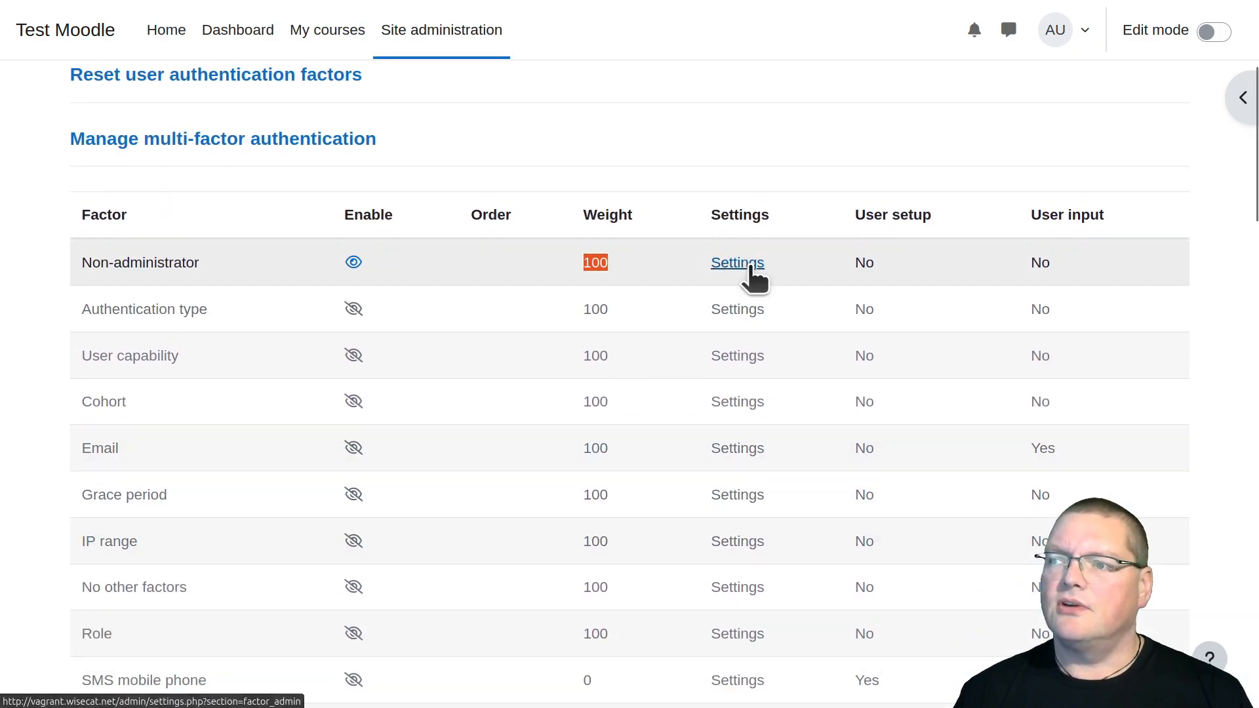
left_click(744, 263)
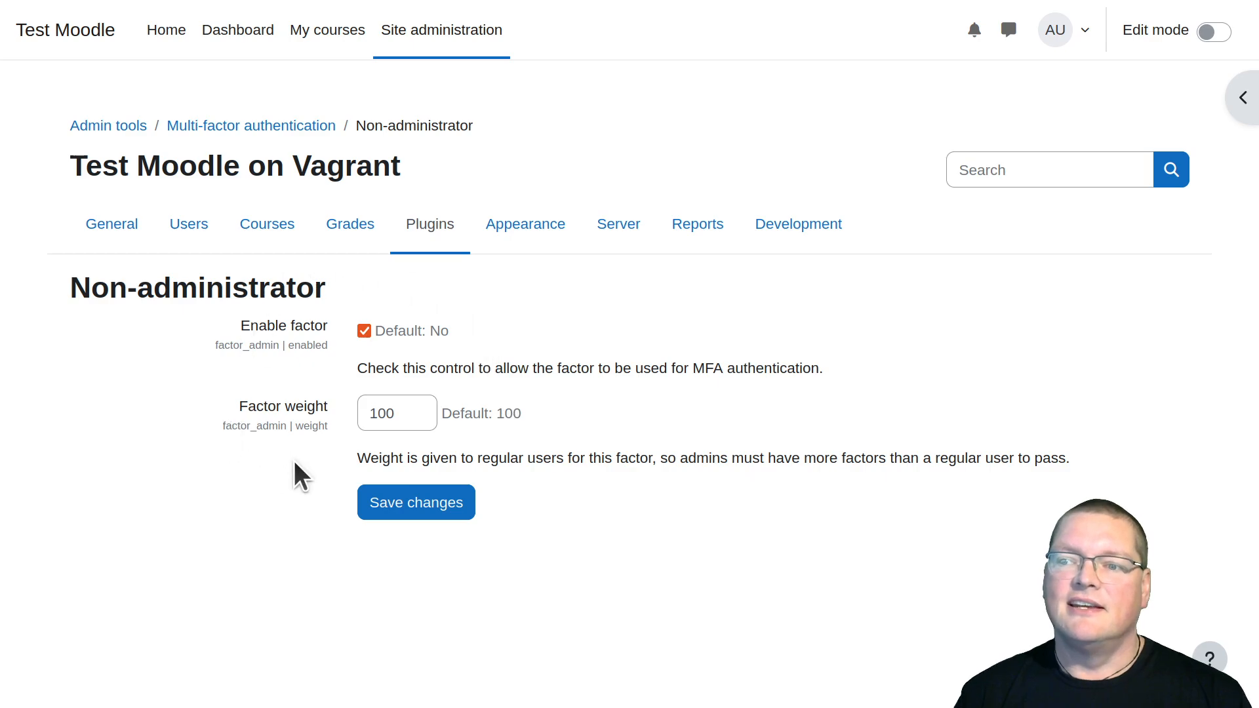
left_click(291, 345)
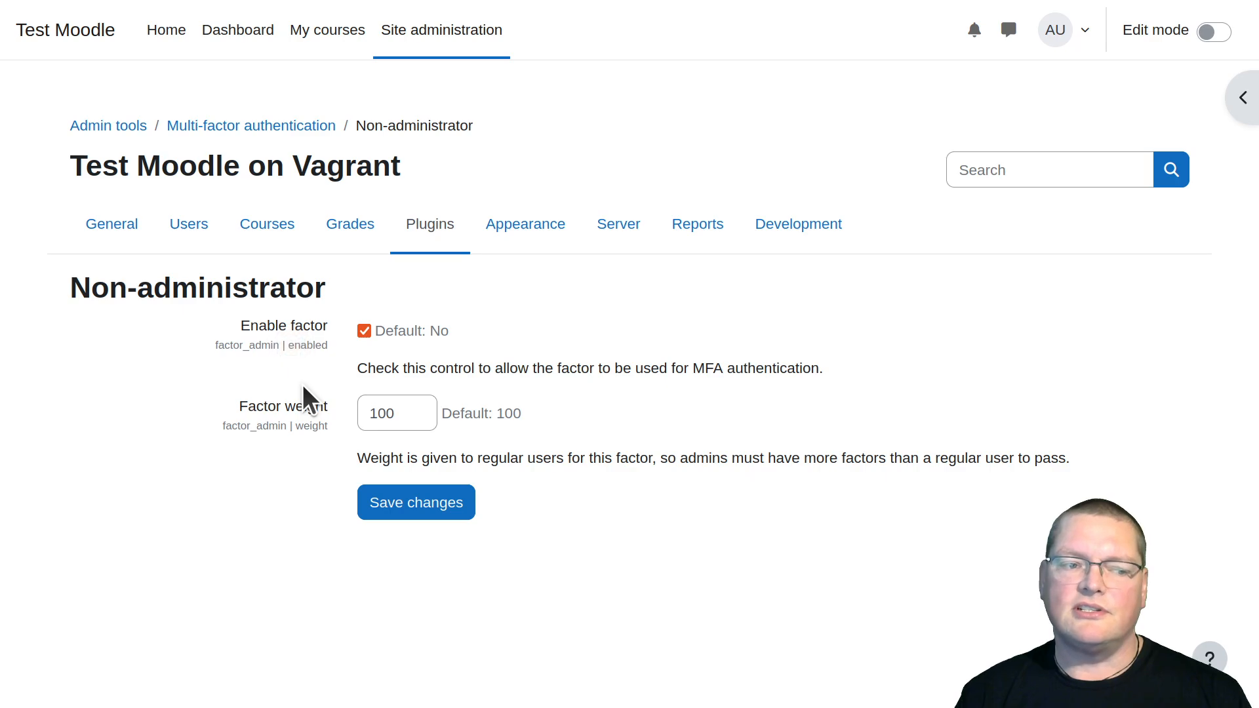
Return to the multi-factor authentication factor list and find the Non-administrator factor
left_click(428, 229)
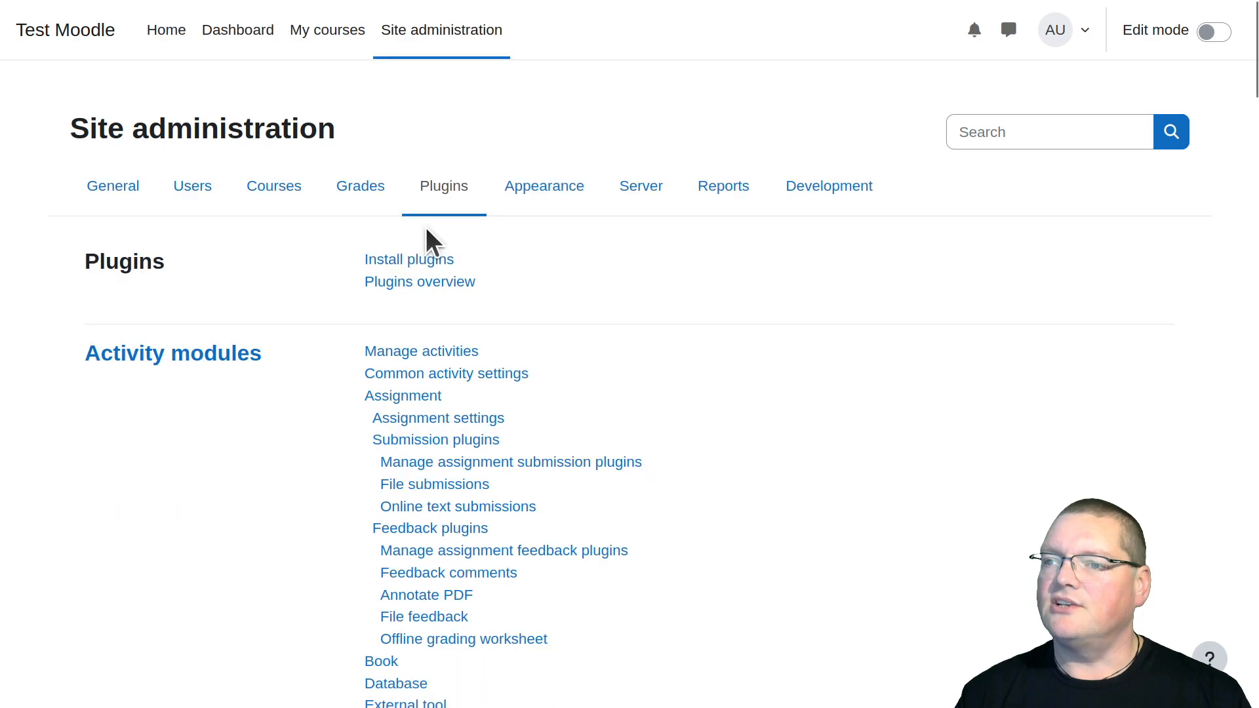
scroll(253, 399, "down", 5)
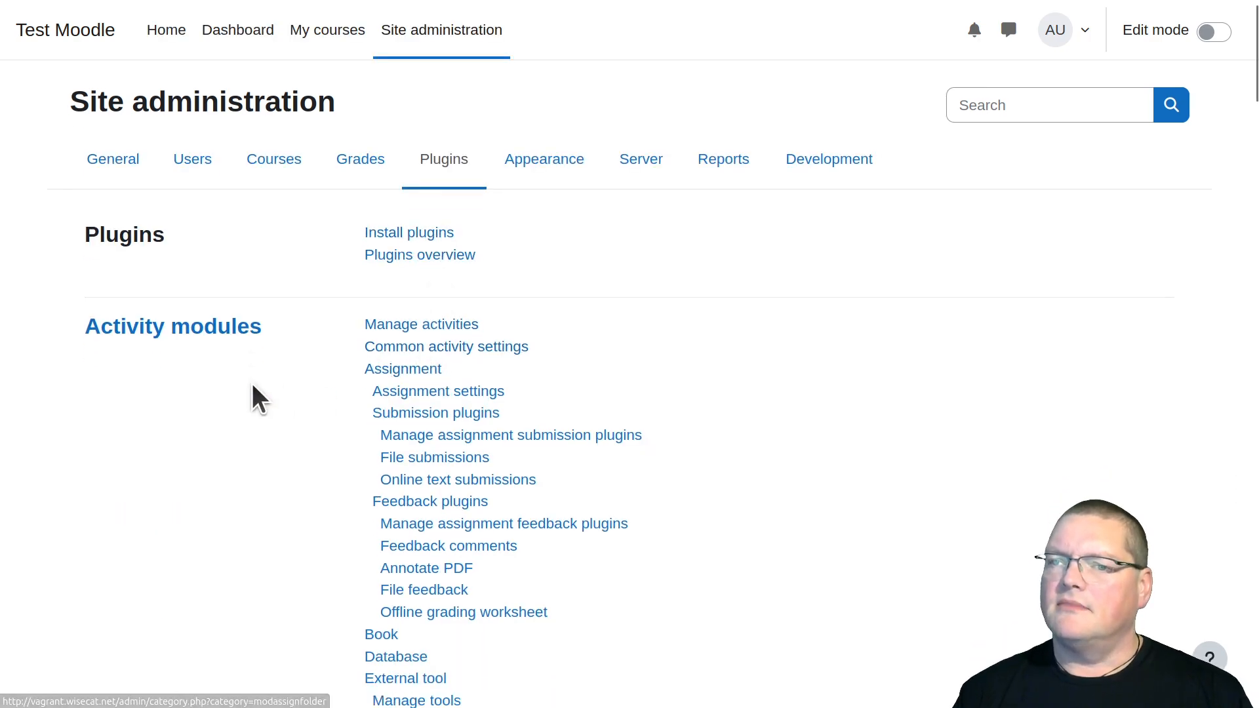
mouse_move(49, 1)
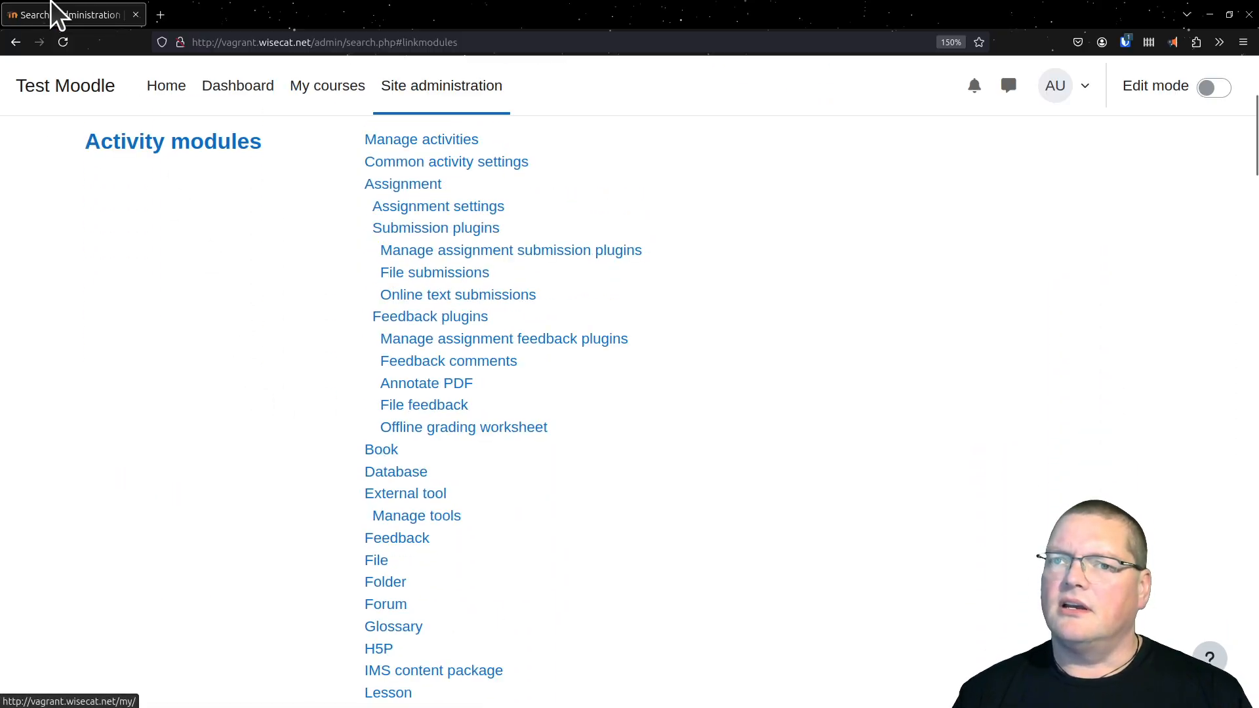
left_click(21, 41)
left_click(21, 41)
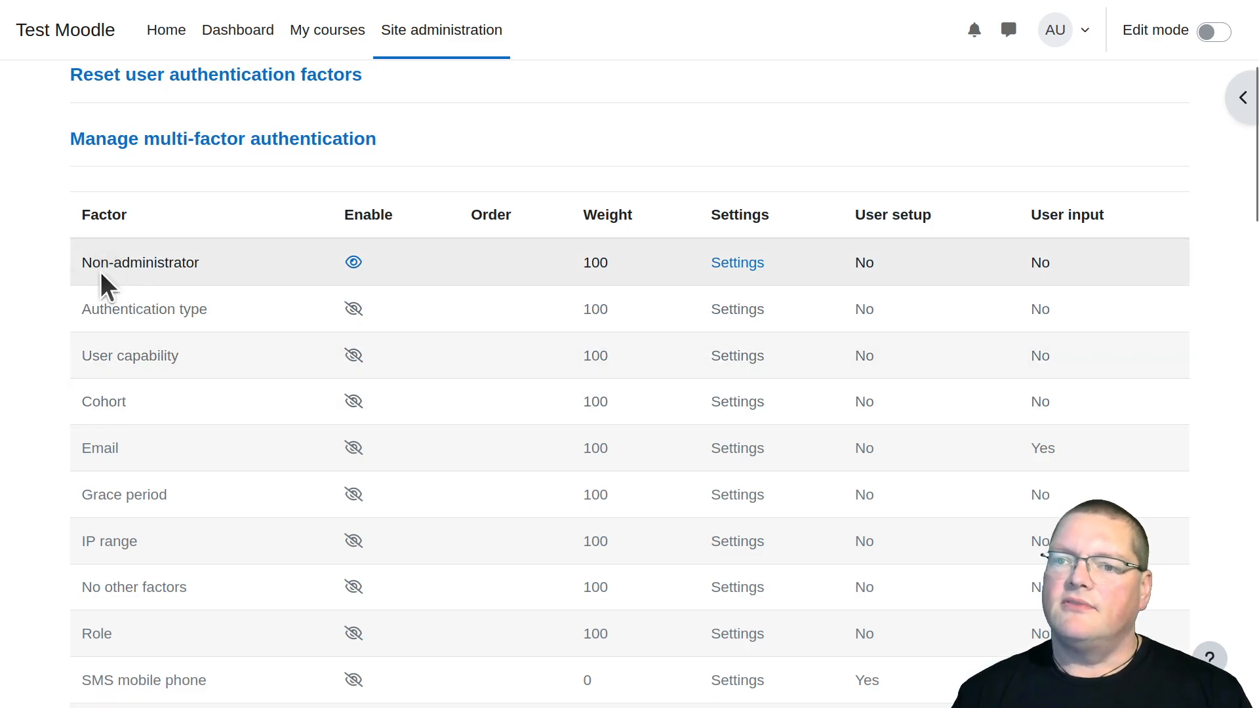
left_click_drag(141, 265, 221, 264)
left_click(265, 265)
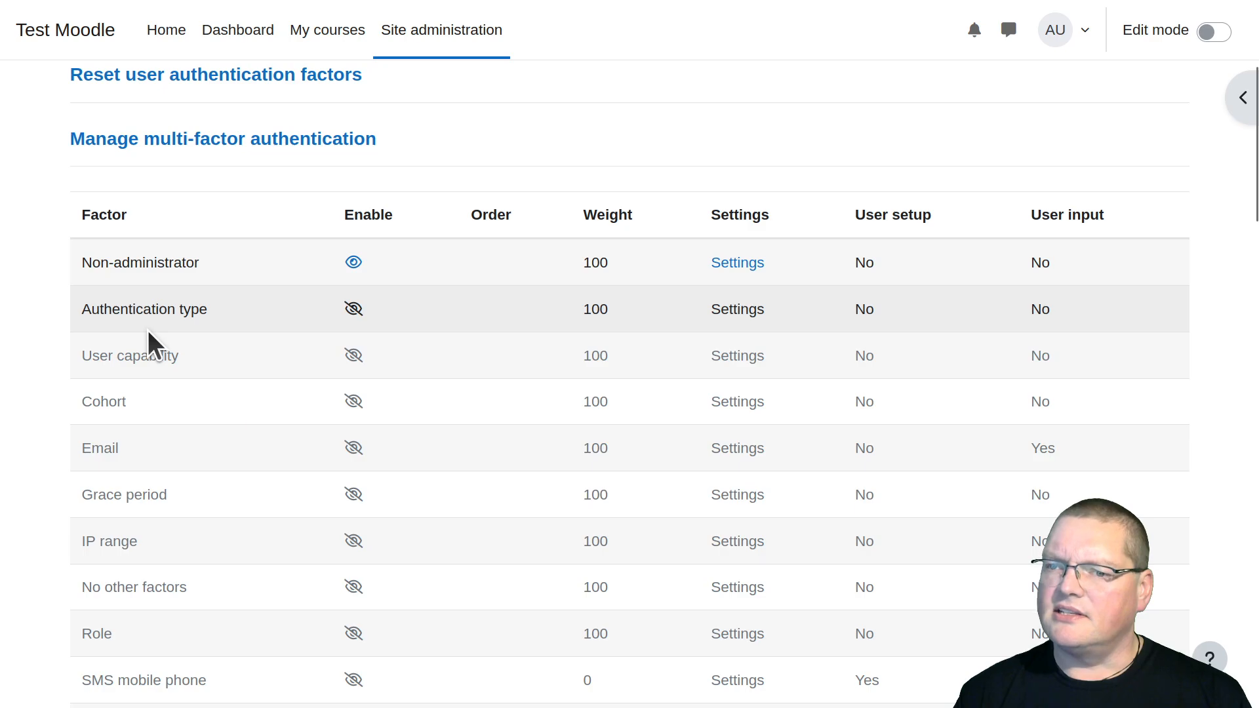
Open the Authentication type factor's settings and try the Manual accounts option under the factor authentication types
left_click(736, 313)
scroll(730, 309, "down", 1)
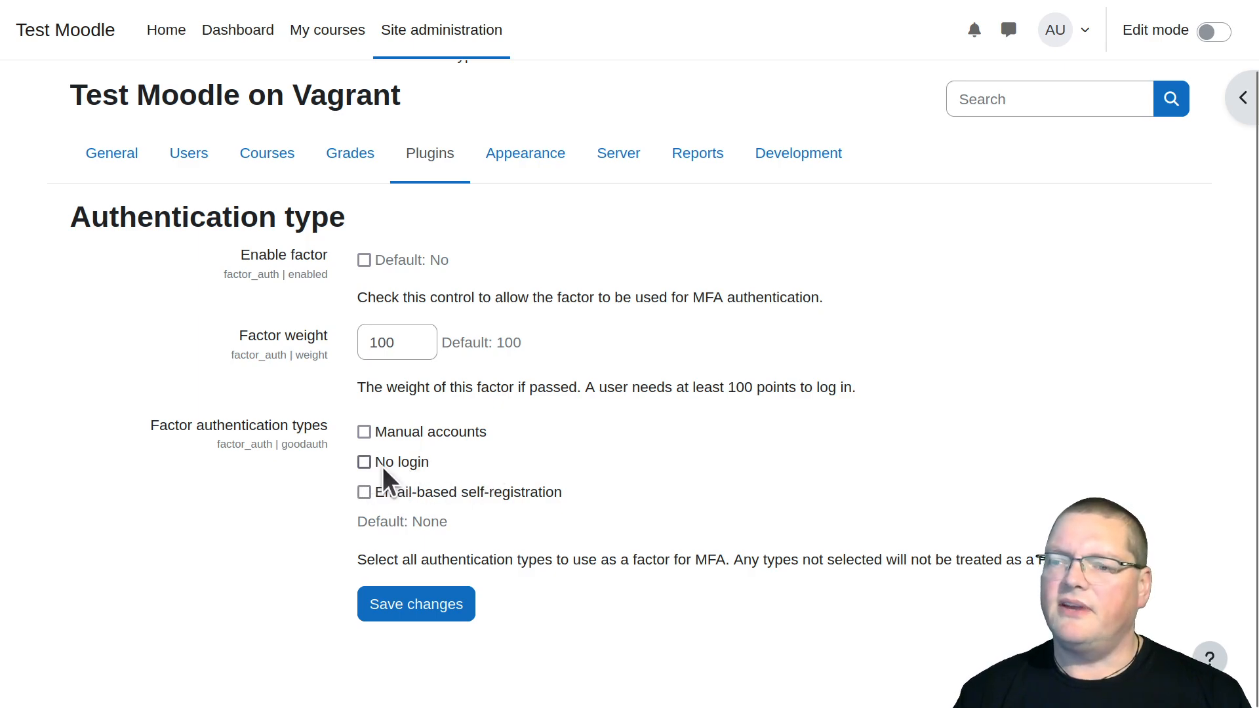
left_click(364, 431)
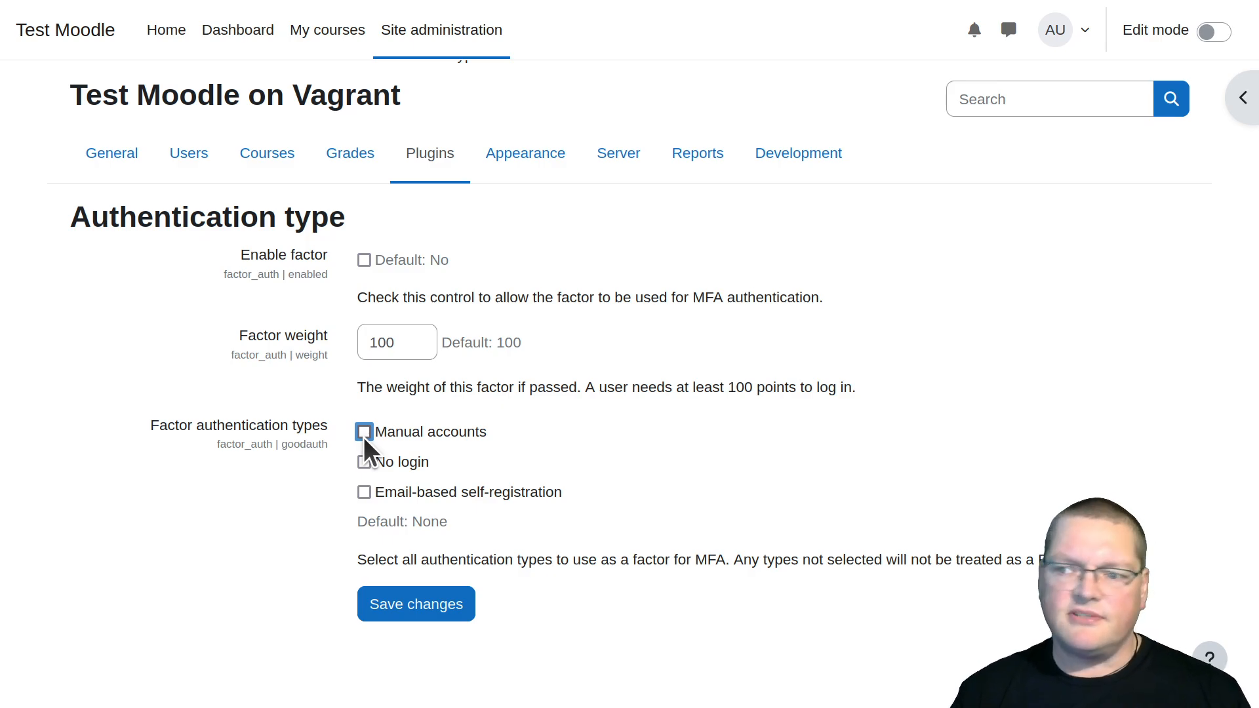
left_click(197, 498)
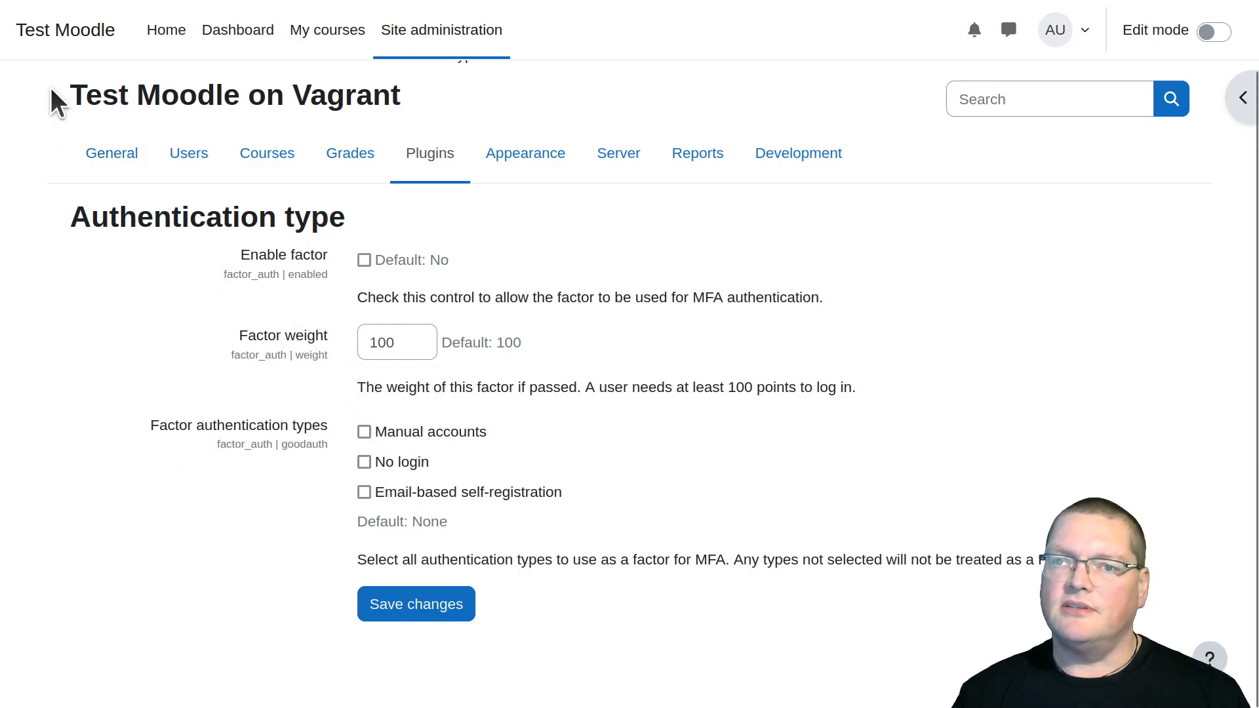
Leave the Authentication type settings without saving and go back to the factor list
mouse_move(30, 1)
left_click(23, 38)
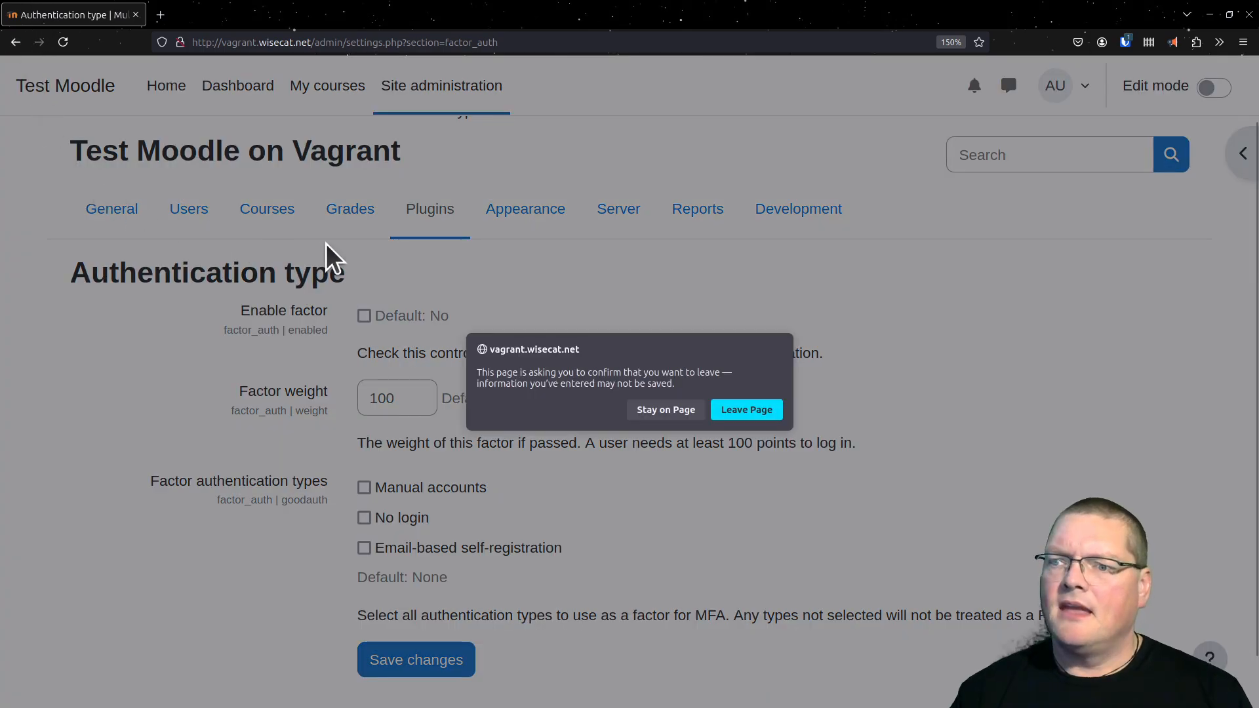
left_click(755, 387)
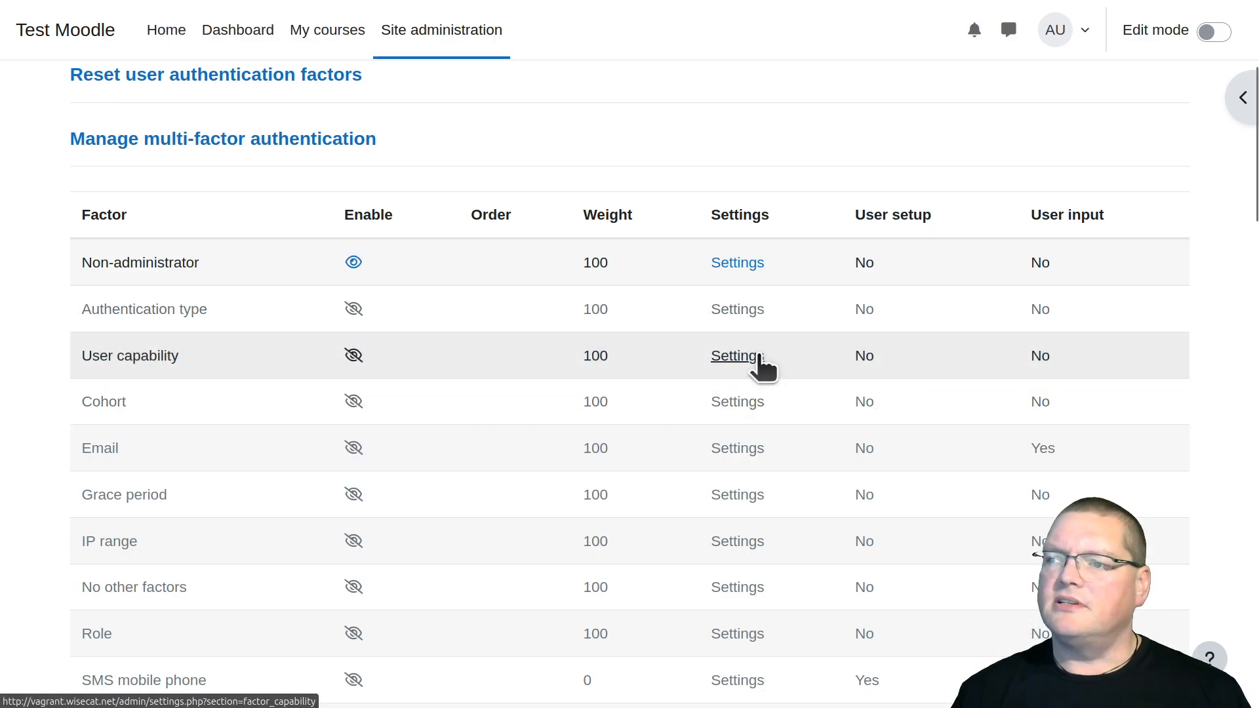
Open the User capability factor's settings, examine the capability named under the site admins option, and return to the factor list
left_click(754, 360)
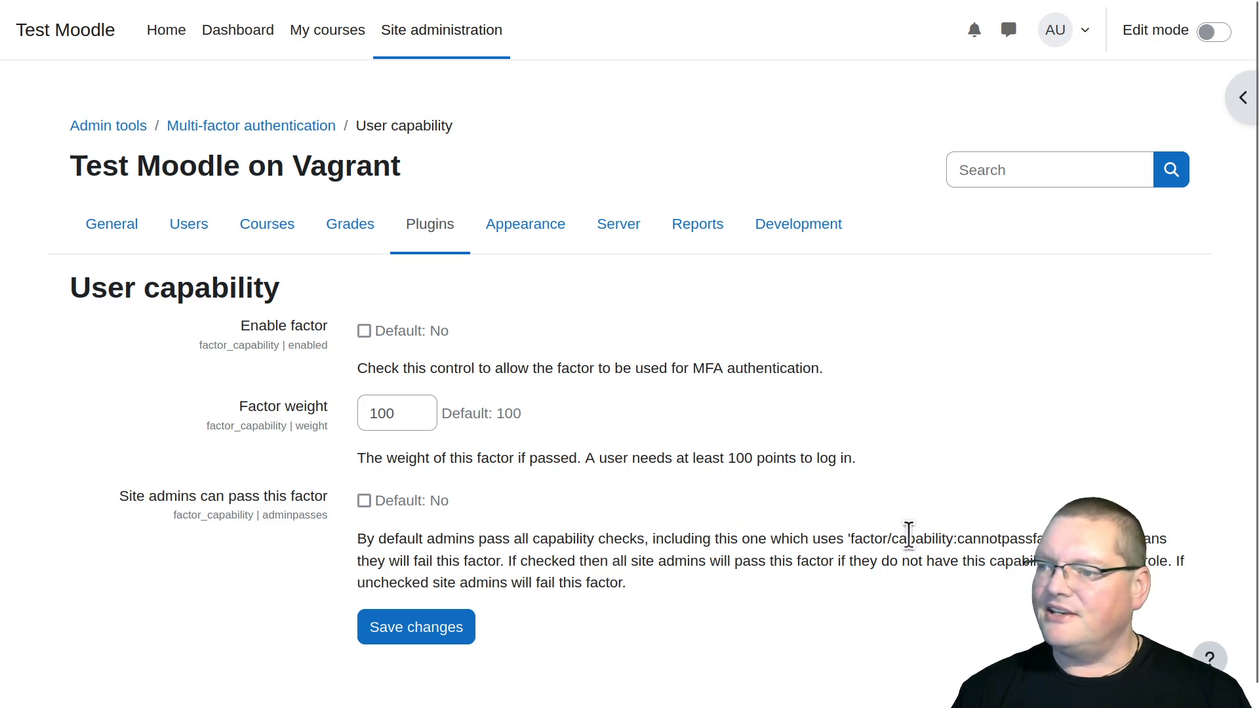
left_click_drag(847, 541, 1017, 540)
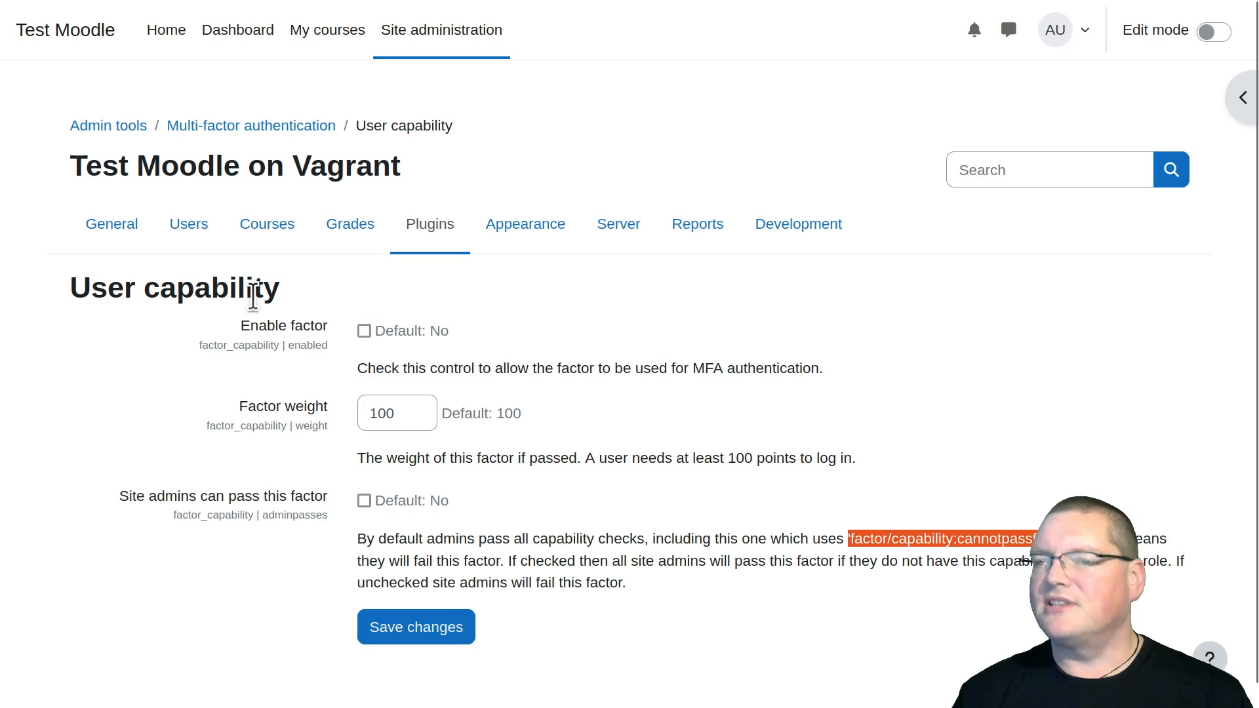
left_click(293, 128)
scroll(308, 394, "down", 6)
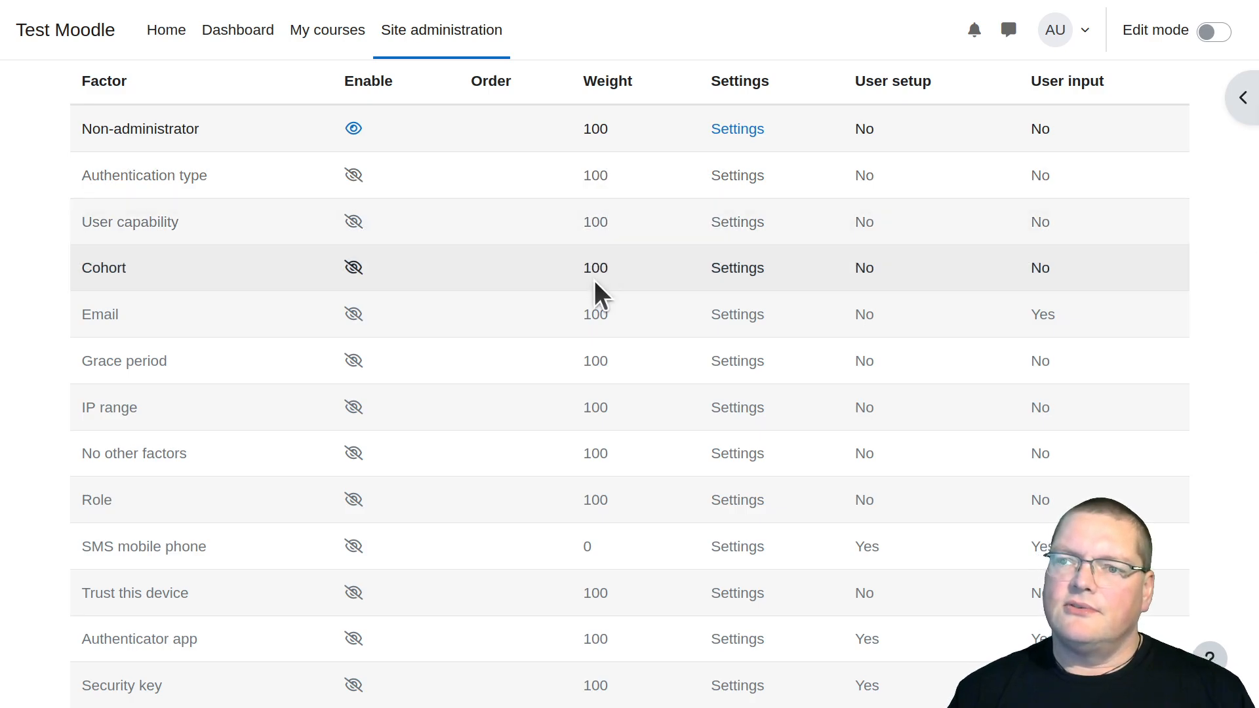
Enable the Cohort factor, set its factor weight to 50 and save the changes
double_click(591, 129)
left_click(561, 195)
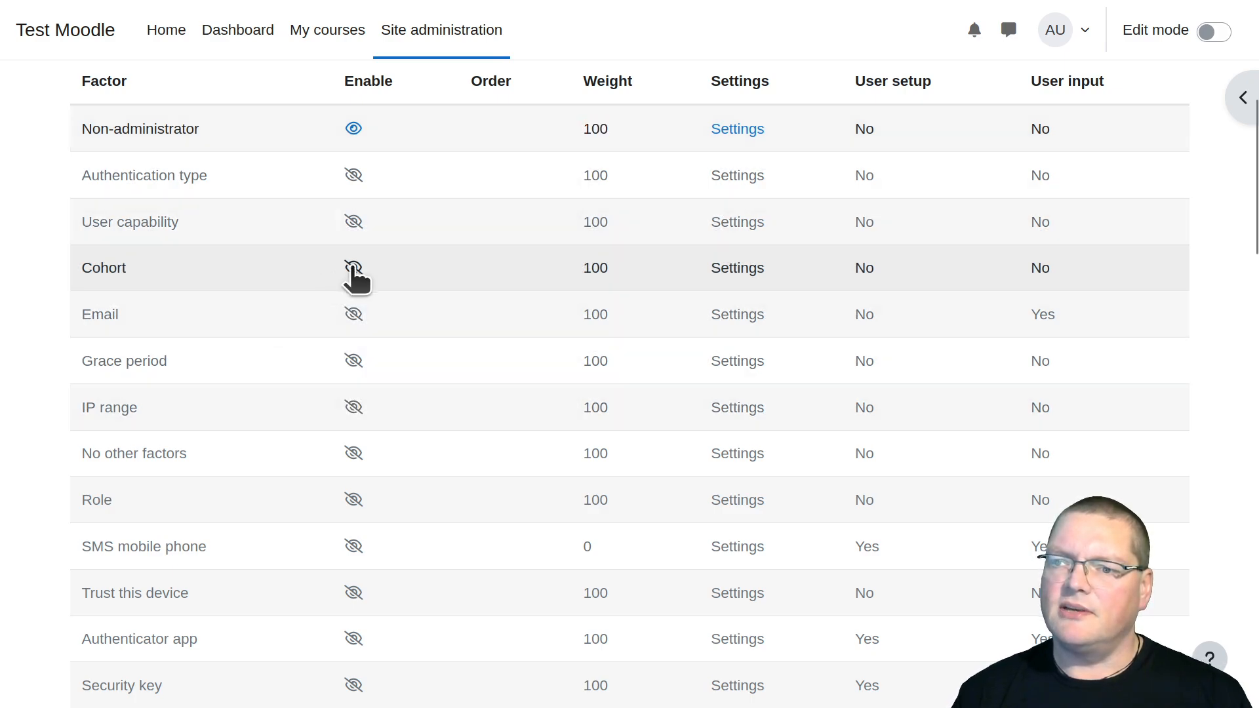
left_click(354, 269)
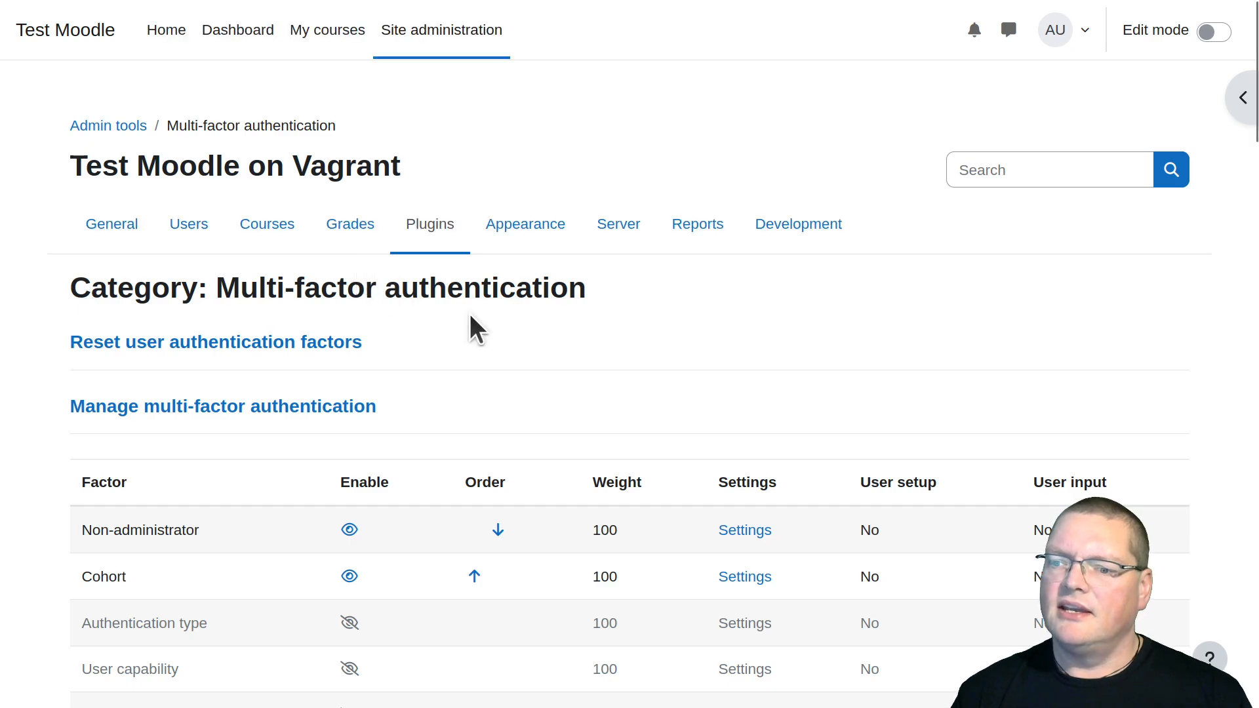
scroll(382, 426, "down", 2)
left_click(770, 449)
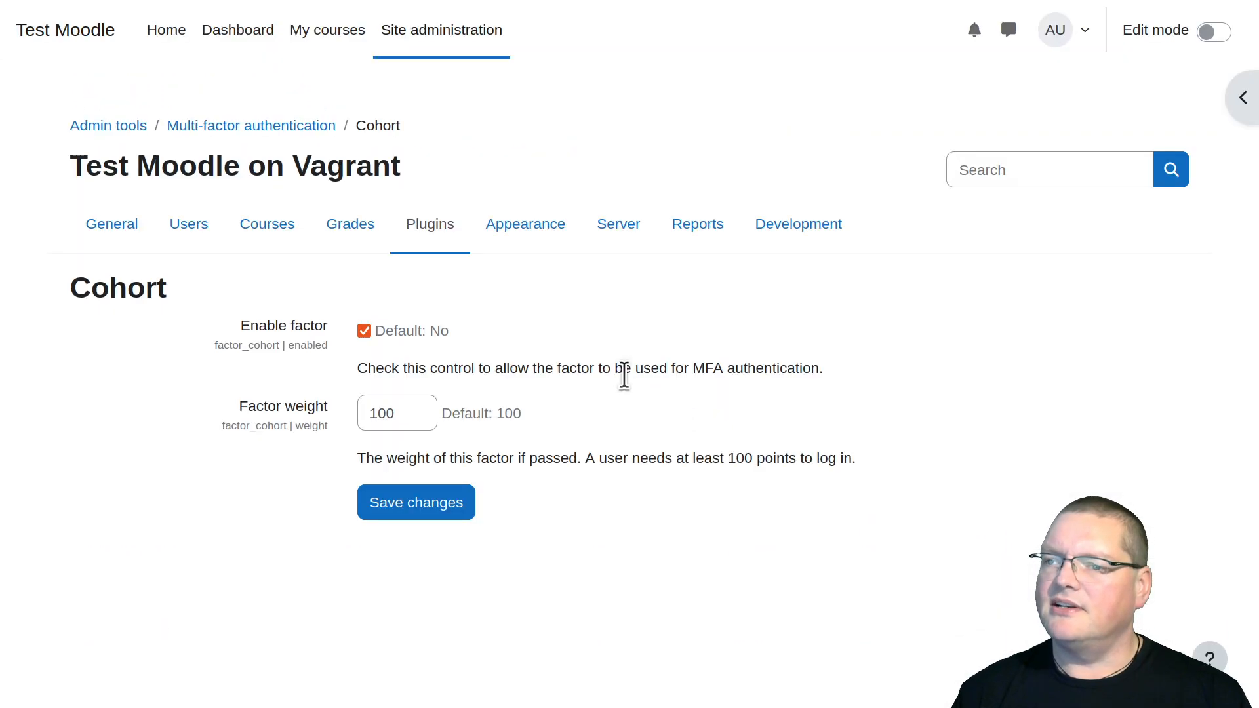
double_click(404, 418)
type("50")
left_click(421, 512)
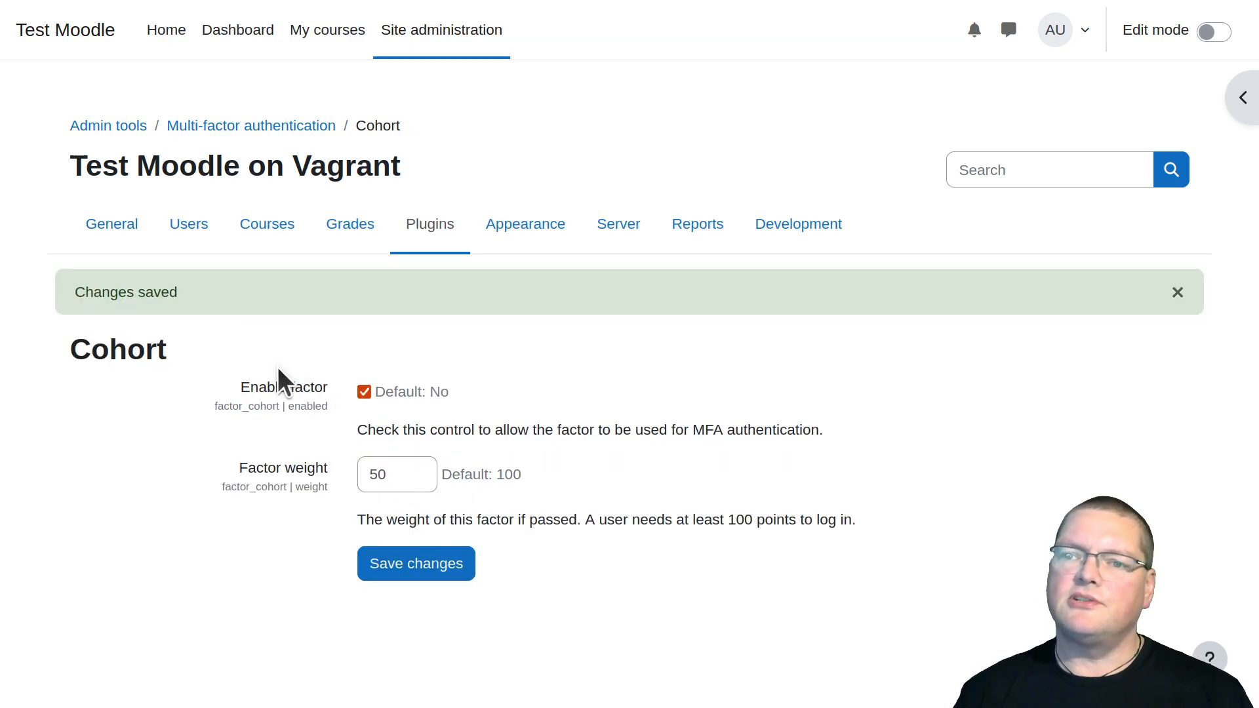
Return to the multi-factor authentication factor list and check the Cohort factor's weight
left_click(124, 233)
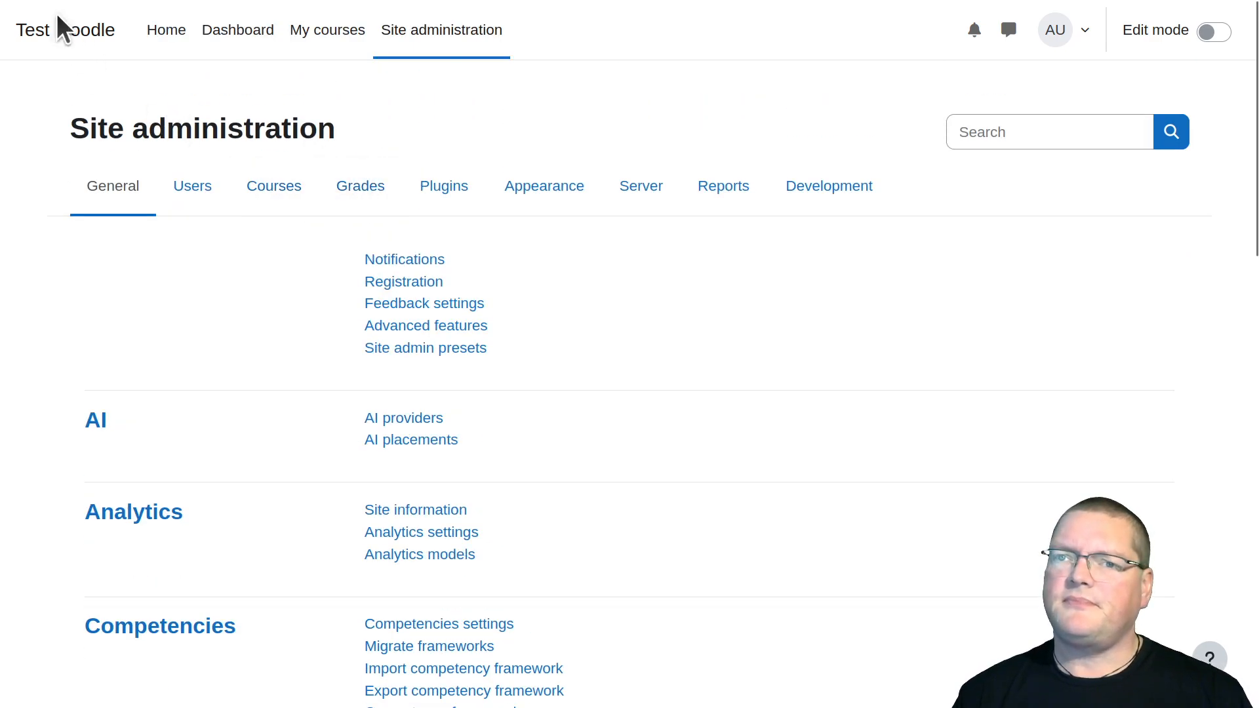
left_click(15, 38)
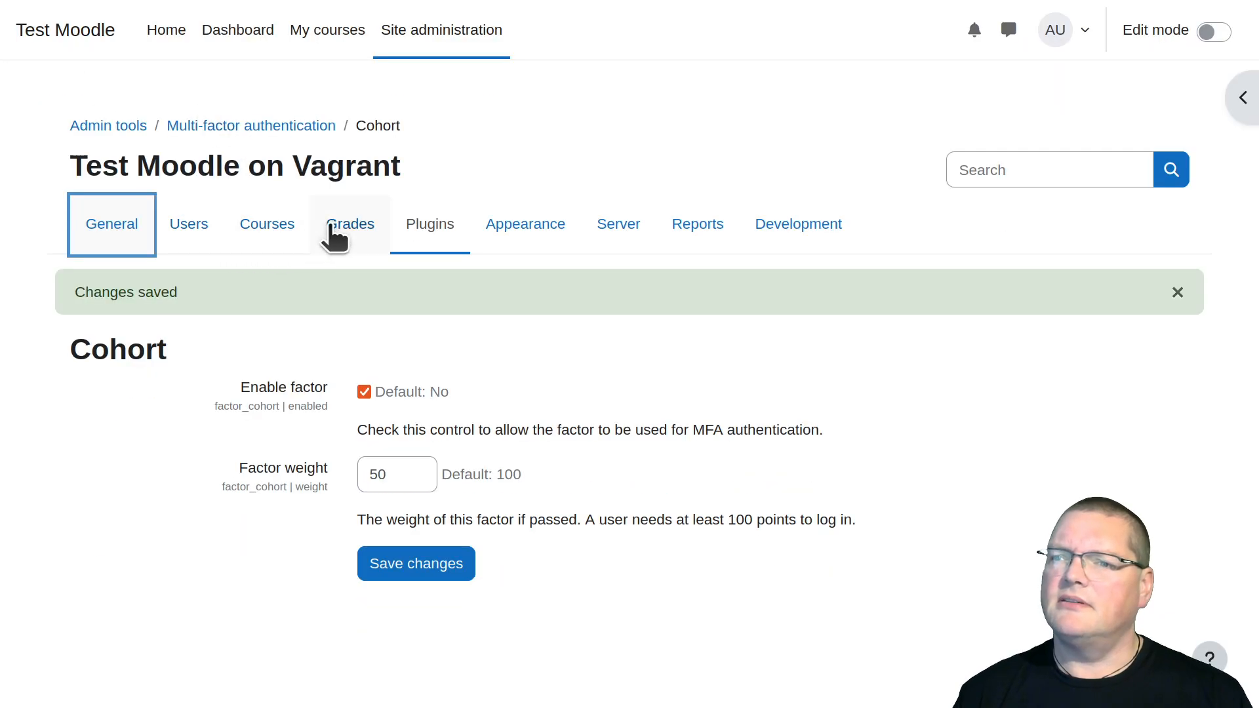
left_click(282, 126)
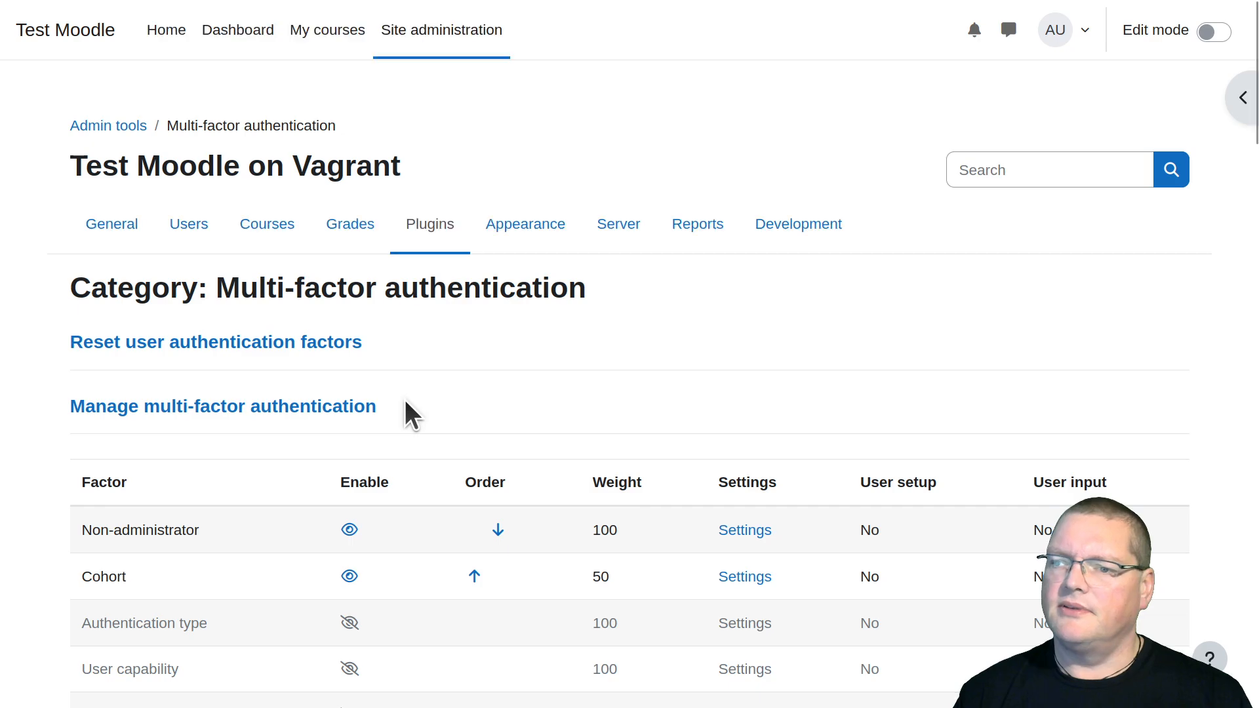
scroll(404, 406, "down", 5)
scroll(502, 321, "up", 3)
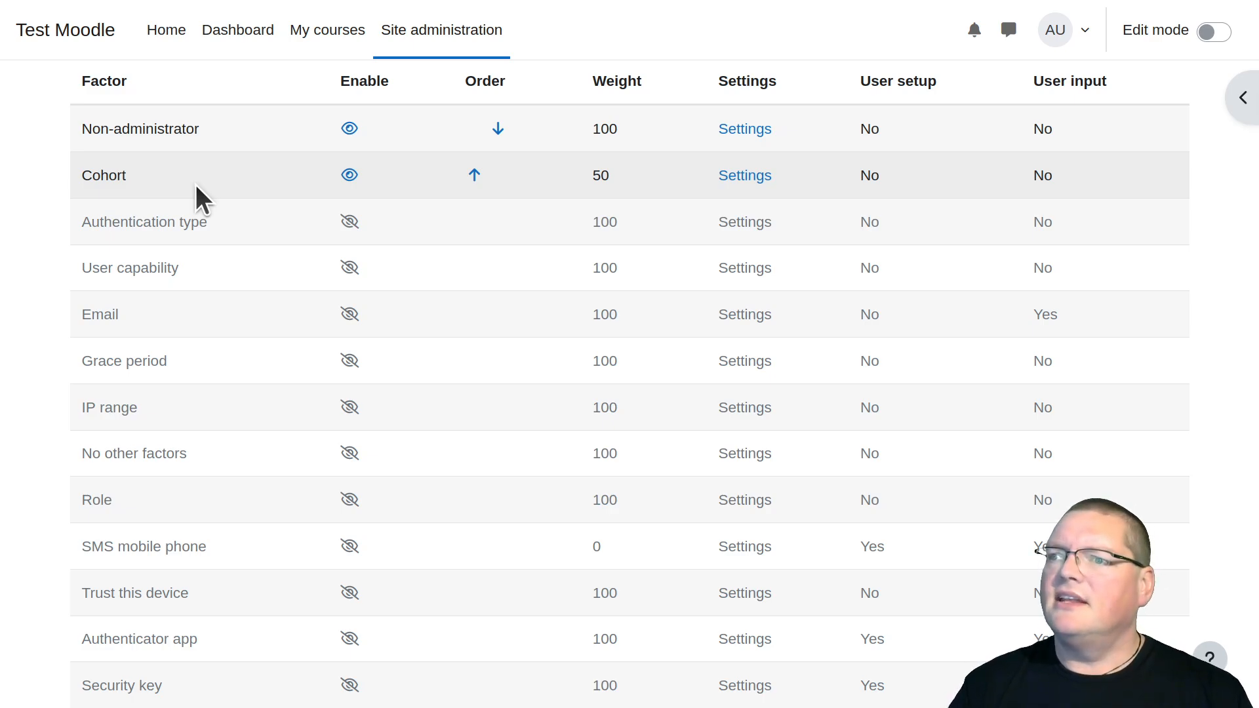
double_click(602, 175)
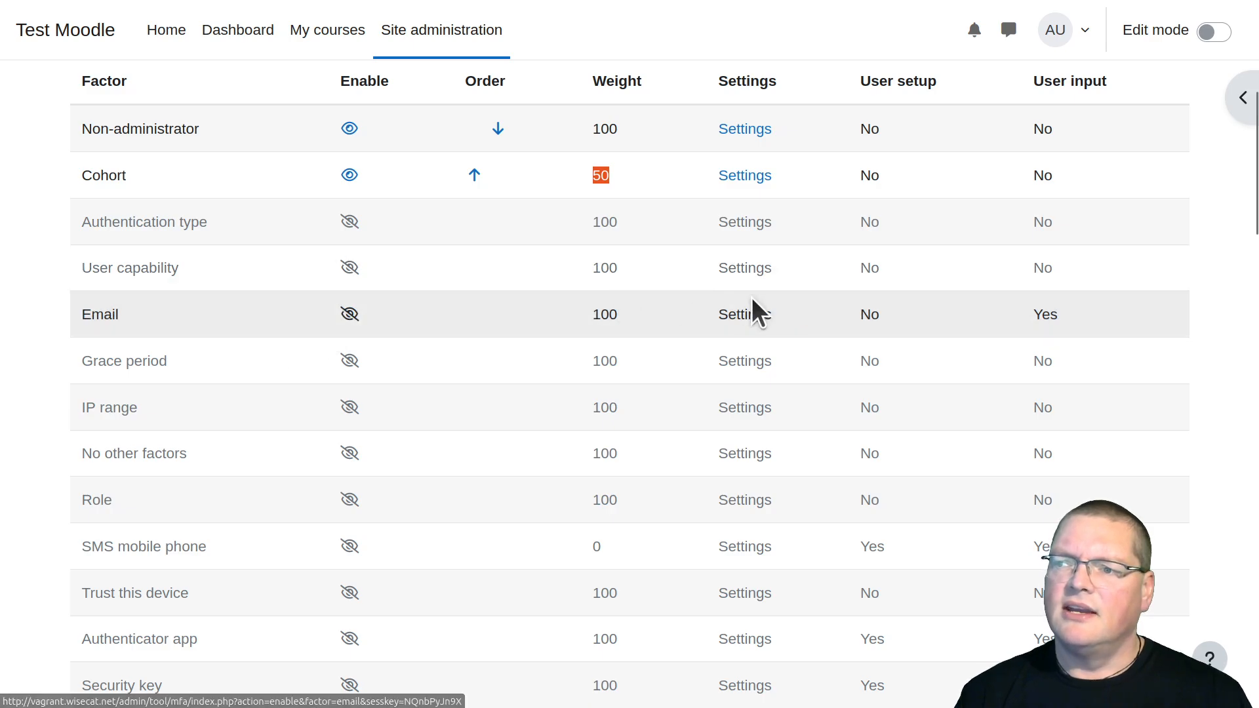
Enable the Email factor, set its factor weight to 50 and save the changes
left_click(352, 313)
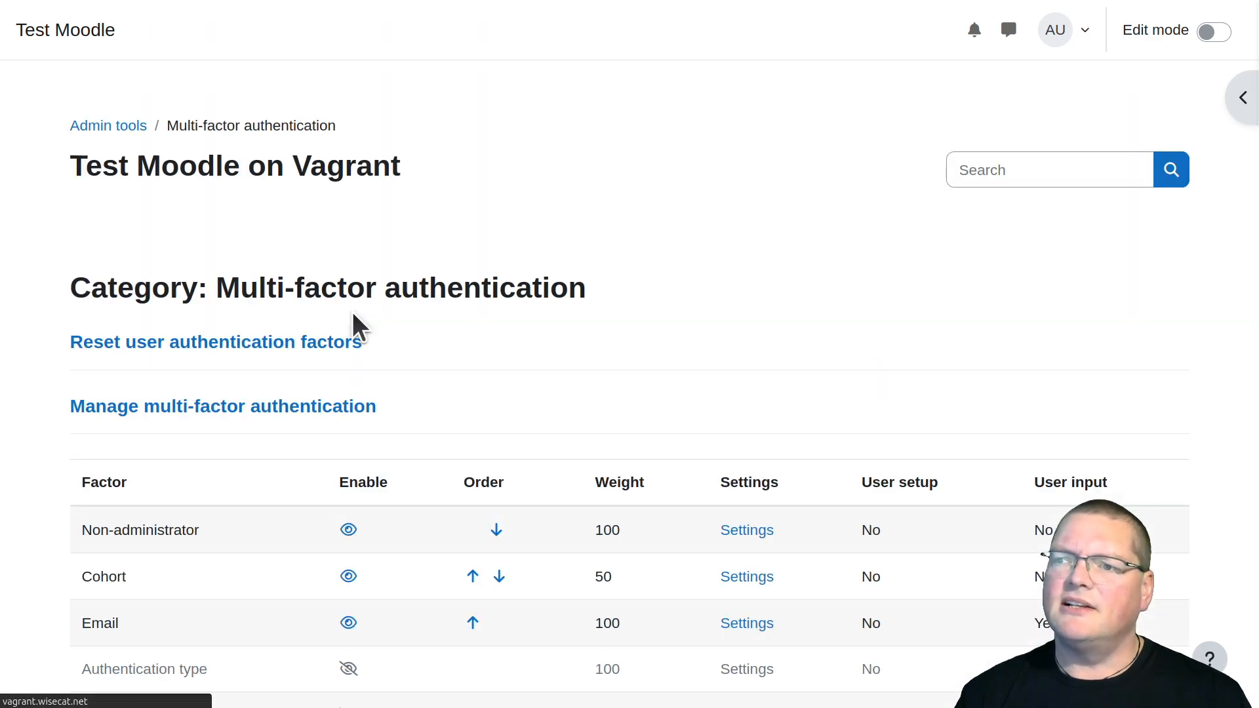
scroll(644, 321, "down", 4)
scroll(644, 315, "down", 1)
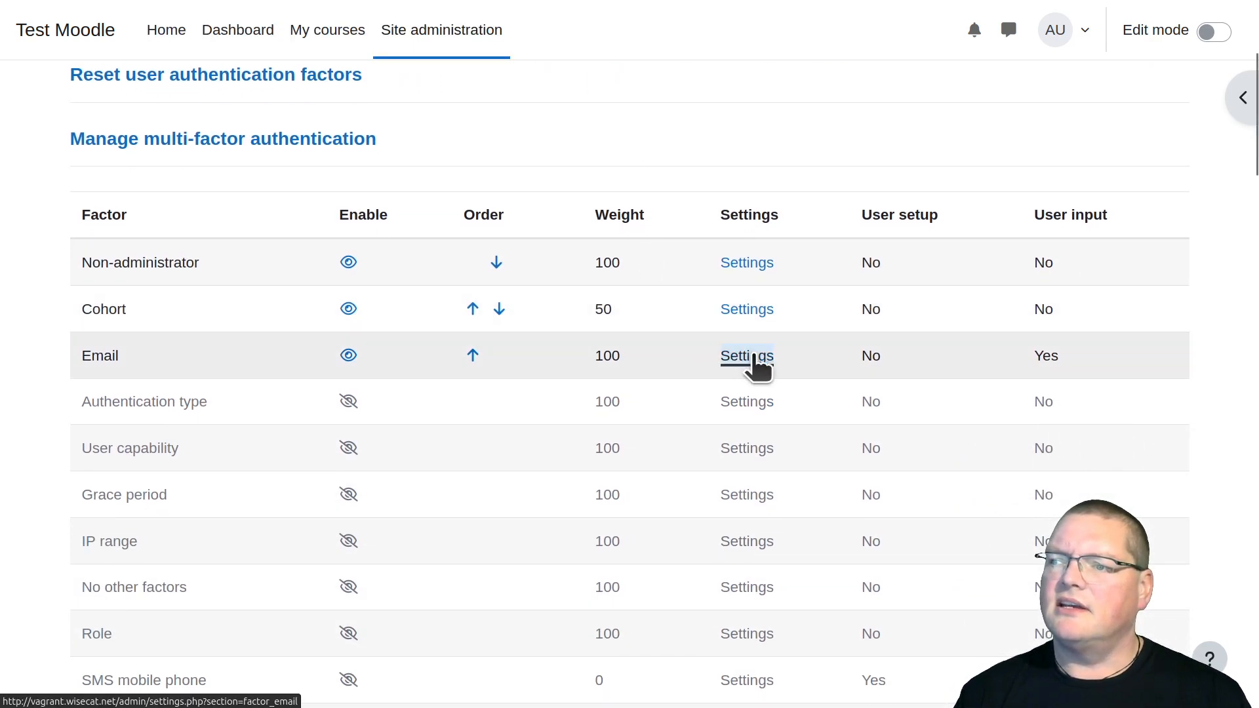
left_click(750, 356)
left_click(236, 395)
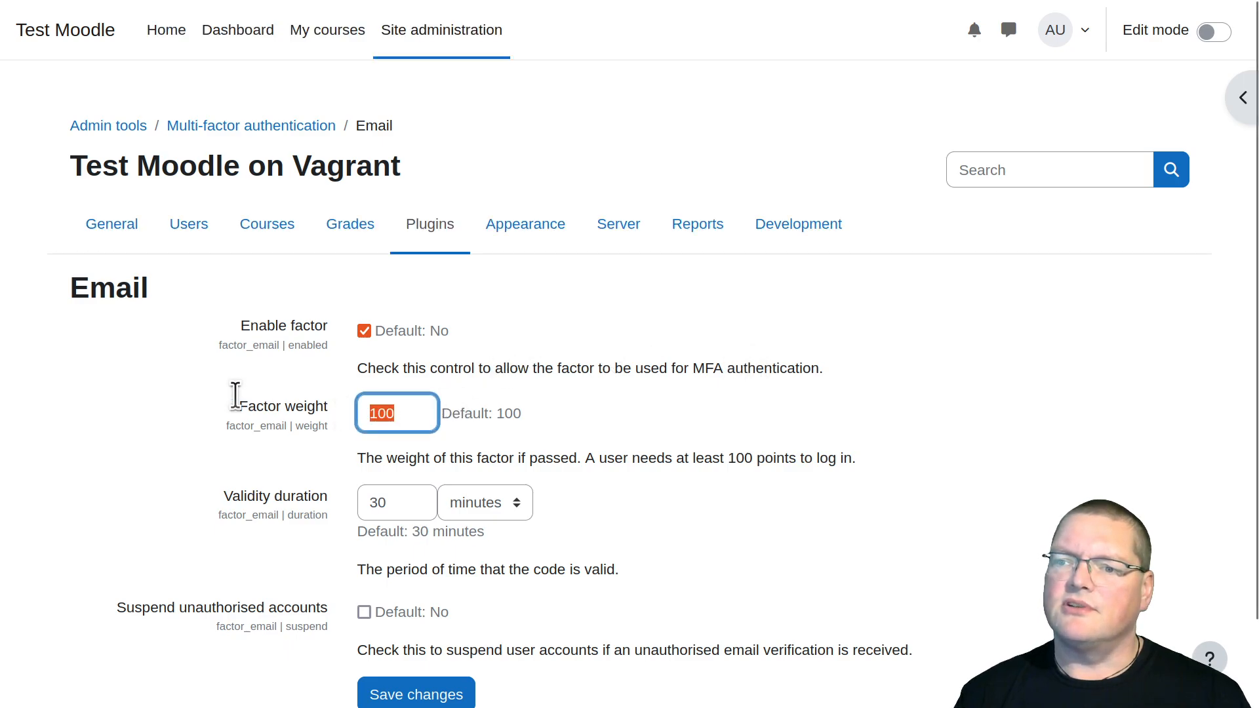
type("50")
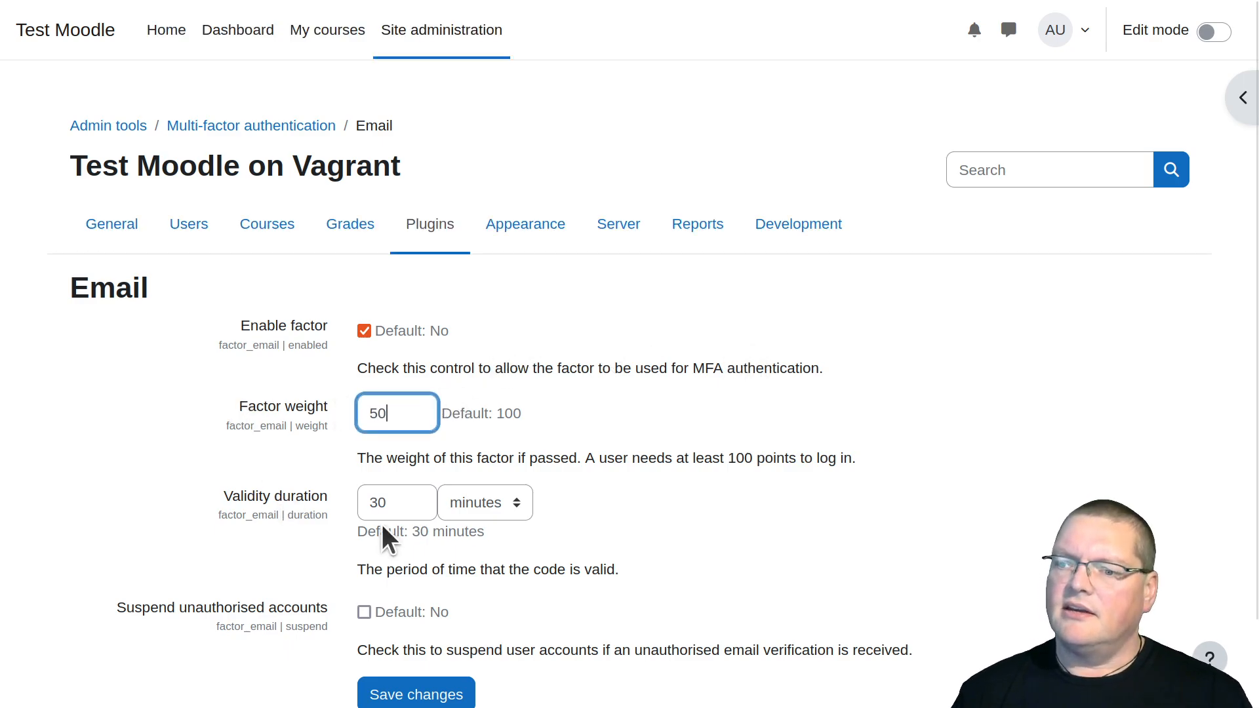
scroll(609, 520, "down", 1)
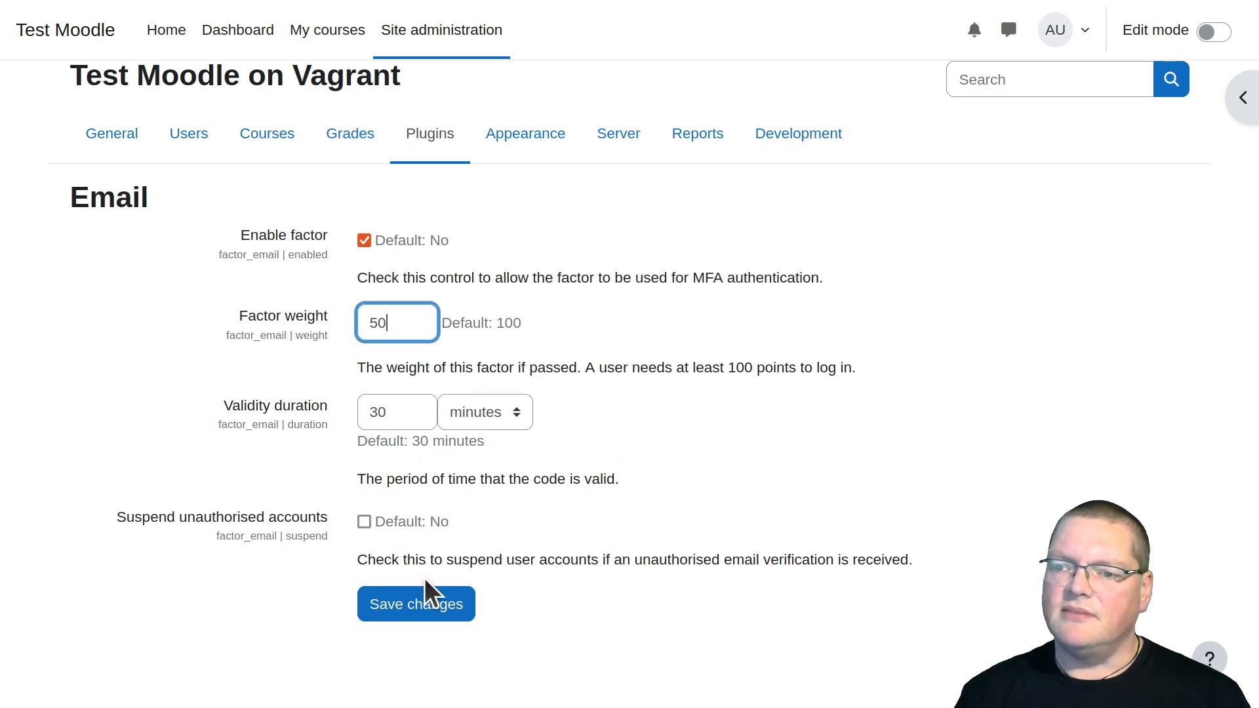
left_click(429, 598)
scroll(427, 598, "down", 2)
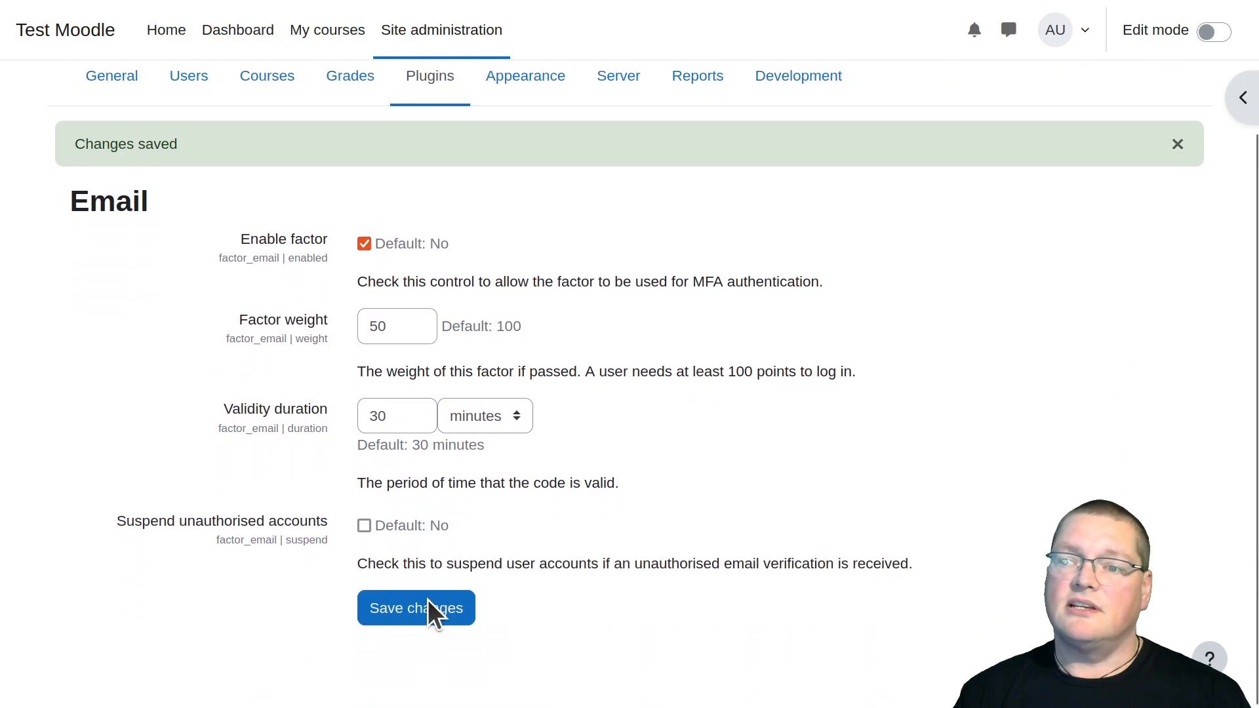
Go back to the multi-factor authentication factor list and disable the Cohort and Email factors
scroll(210, 259, "up", 2)
left_click(259, 126)
scroll(286, 385, "down", 4)
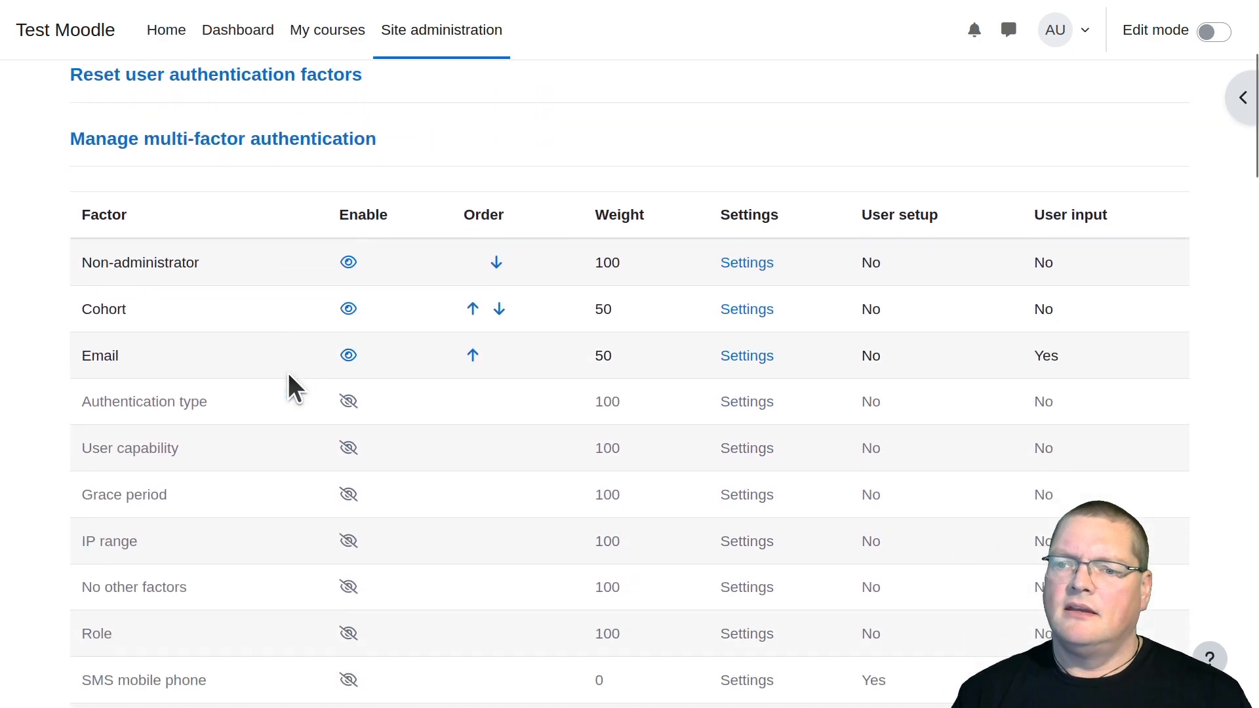
left_click(348, 309)
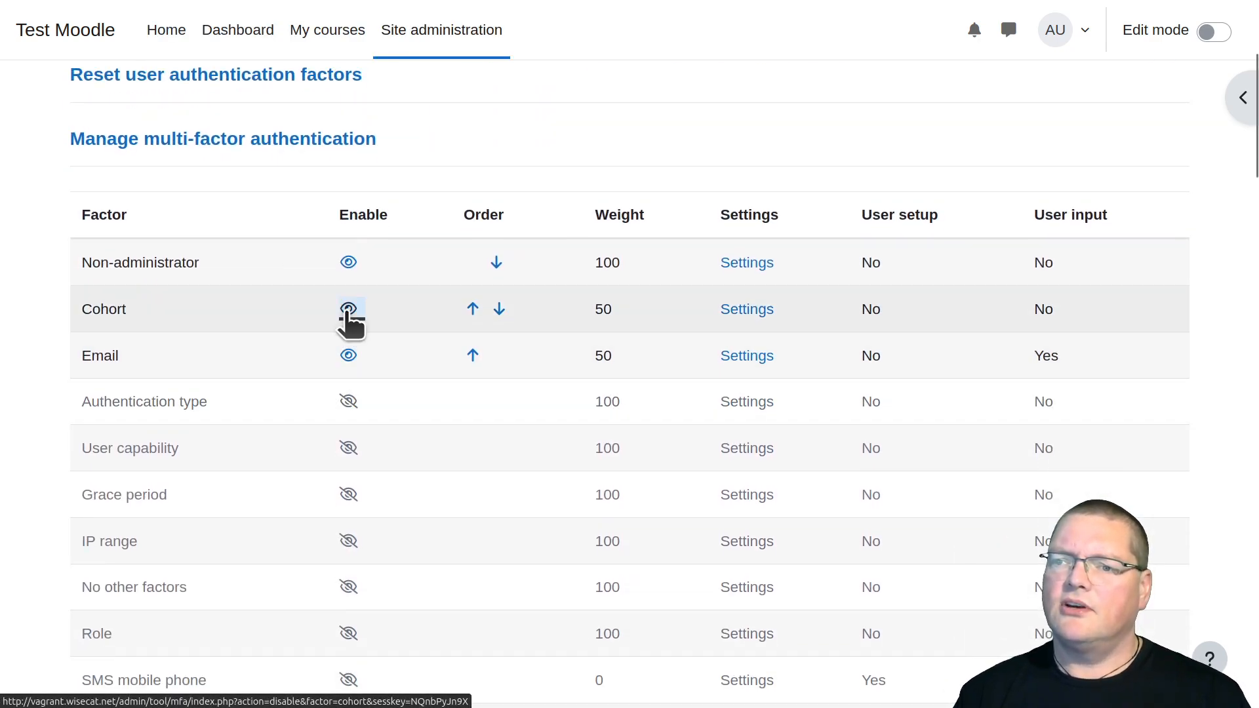
scroll(350, 364, "down", 4)
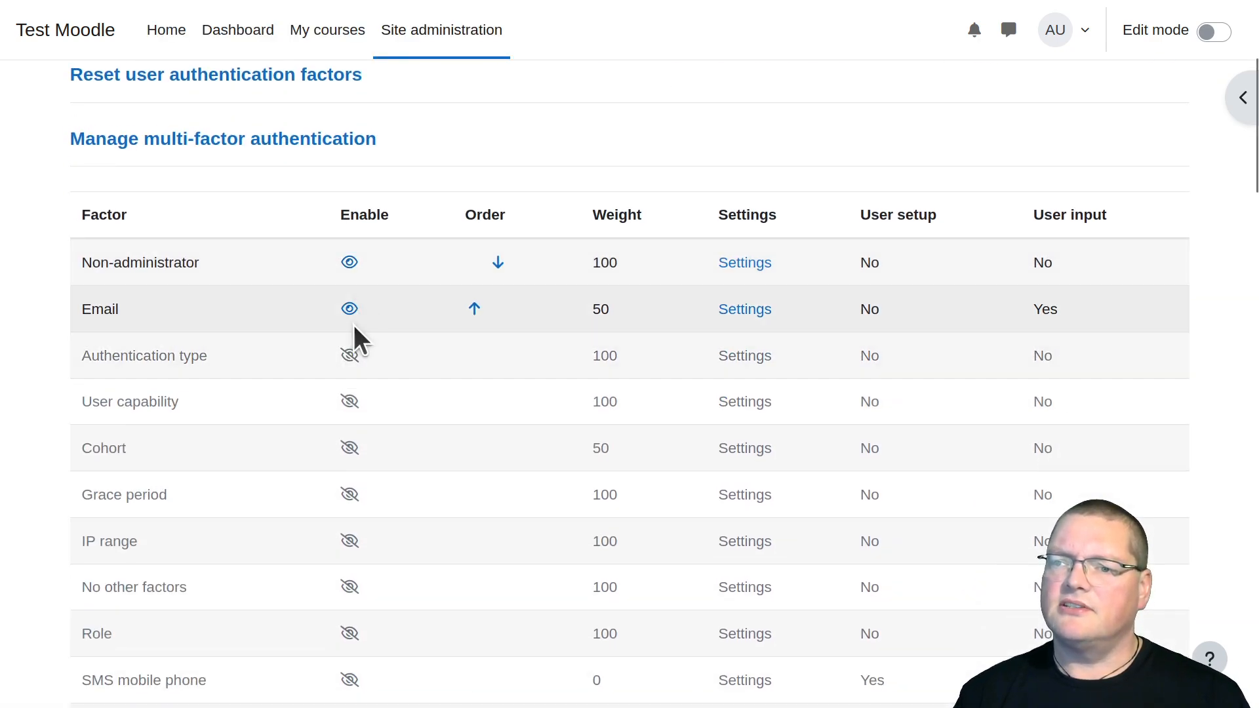
left_click(351, 313)
Examine the Grace period, IP range, No other factors and Role entries in the factor list
scroll(304, 448, "down", 5)
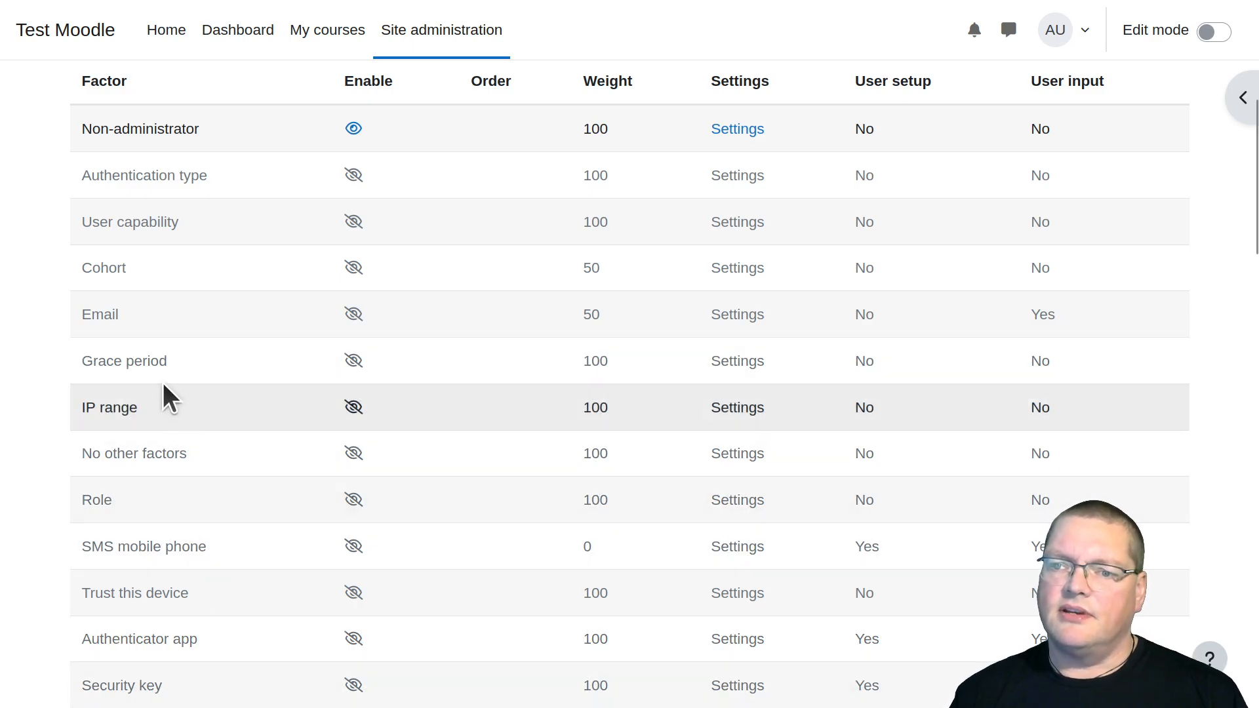
scroll(126, 381, "down", 4)
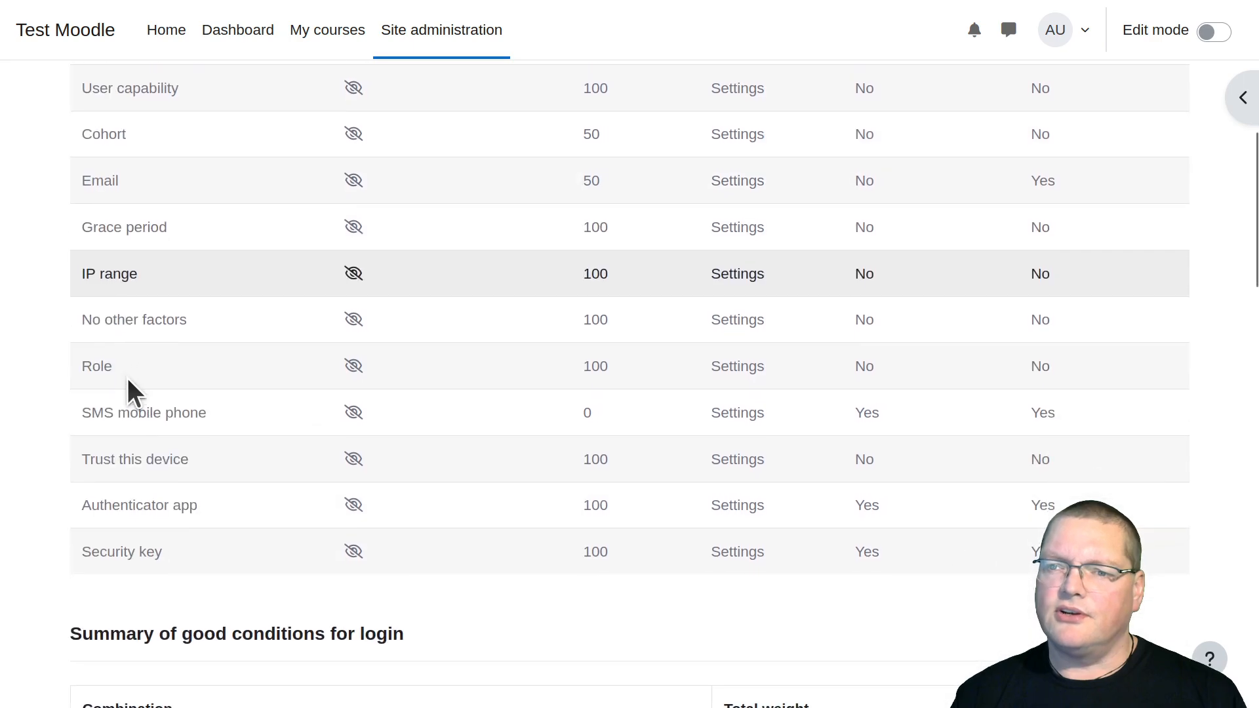
scroll(137, 281, "up", 2)
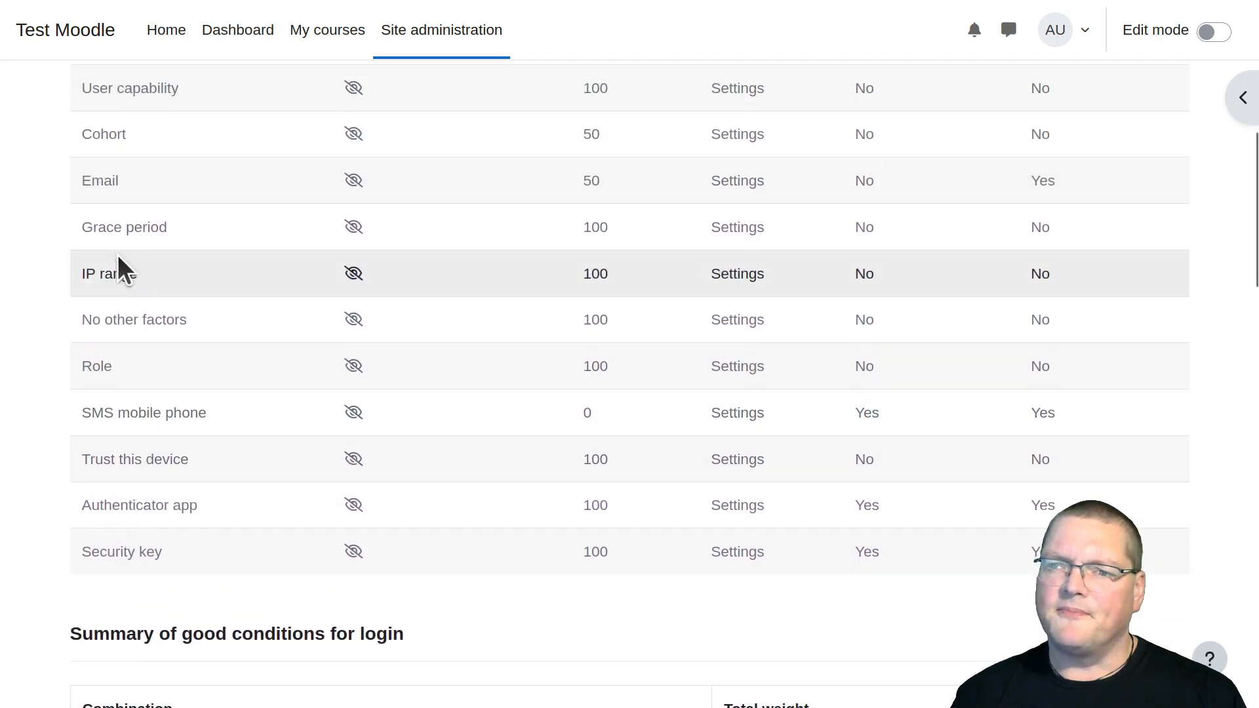
left_click_drag(79, 225, 156, 229)
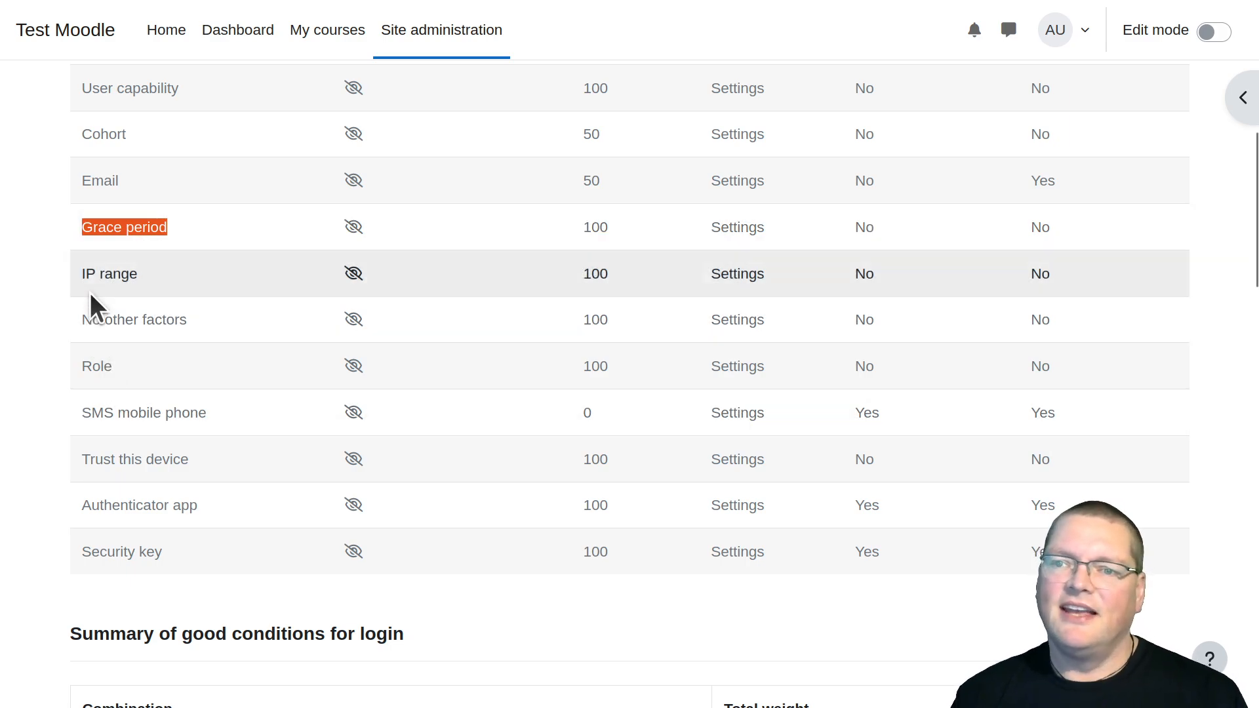
left_click_drag(85, 272, 139, 276)
left_click(156, 280)
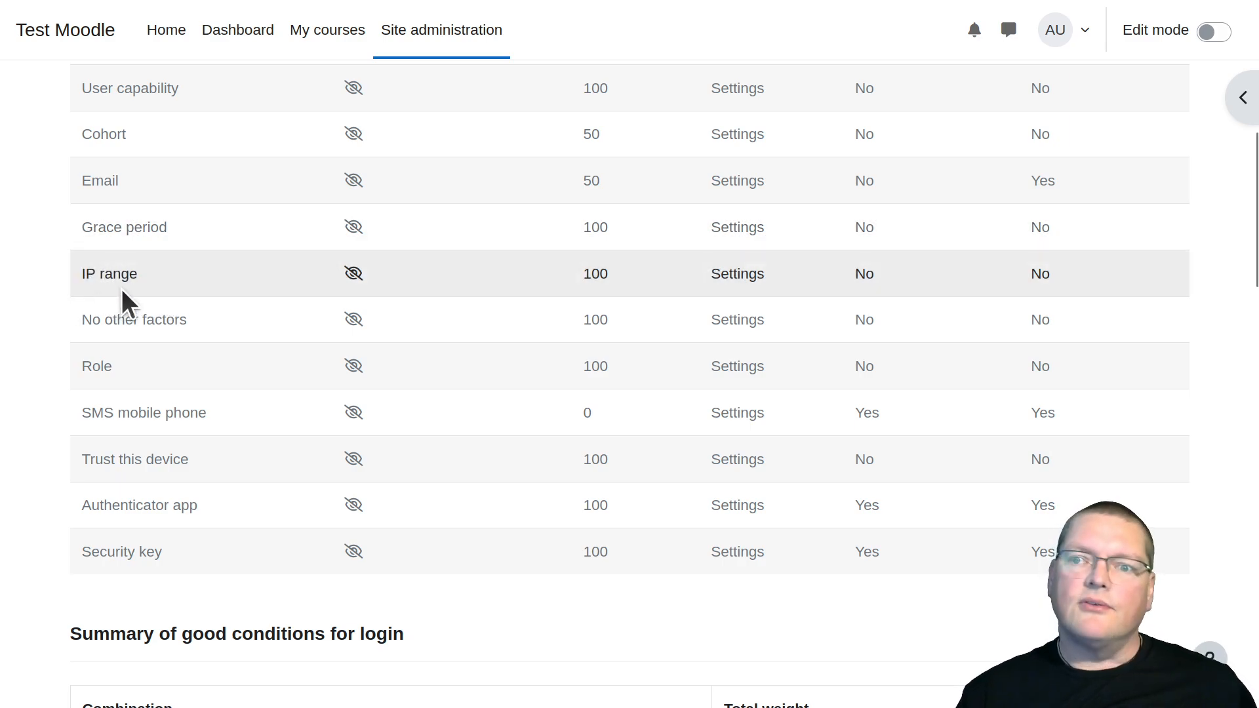
left_click_drag(80, 277, 167, 282)
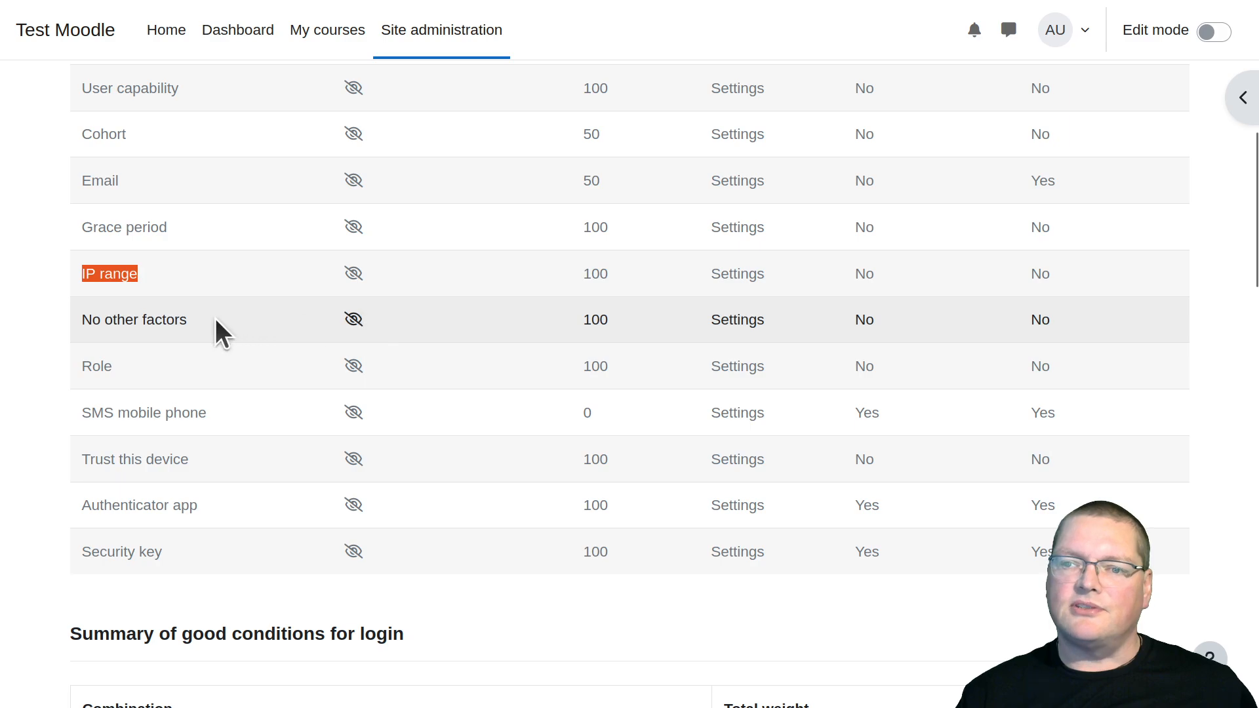
triple_click(167, 319)
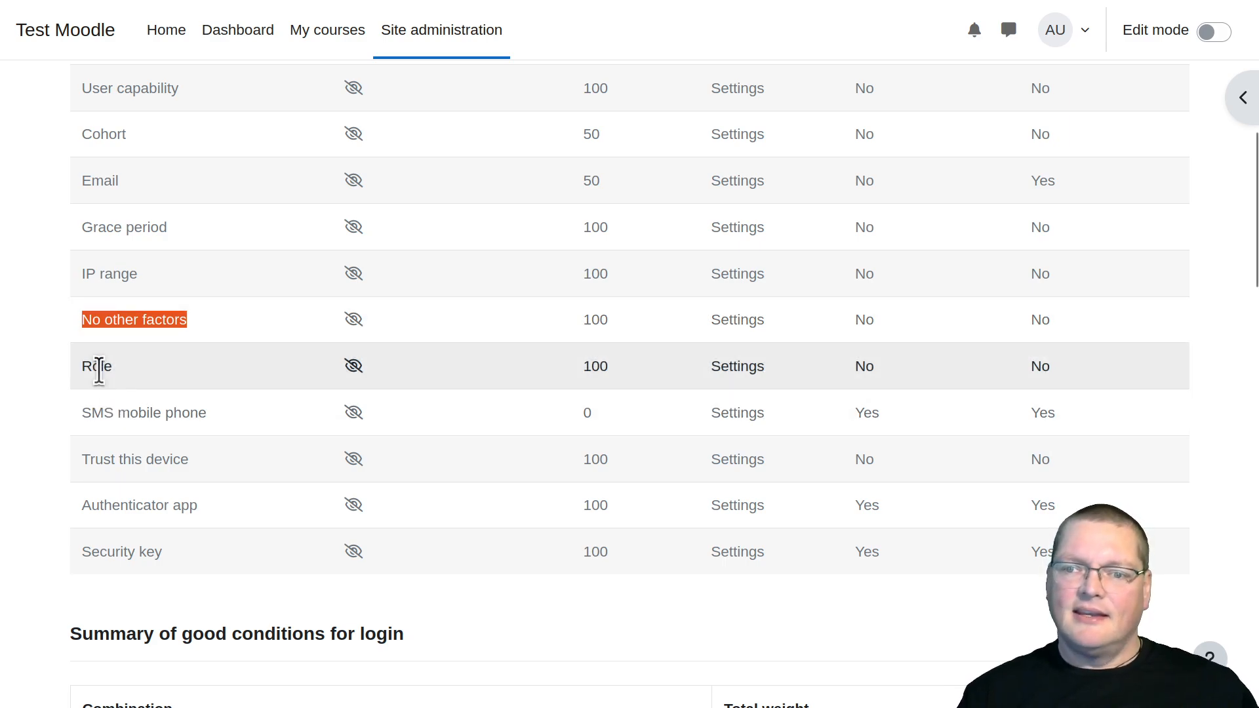
double_click(98, 367)
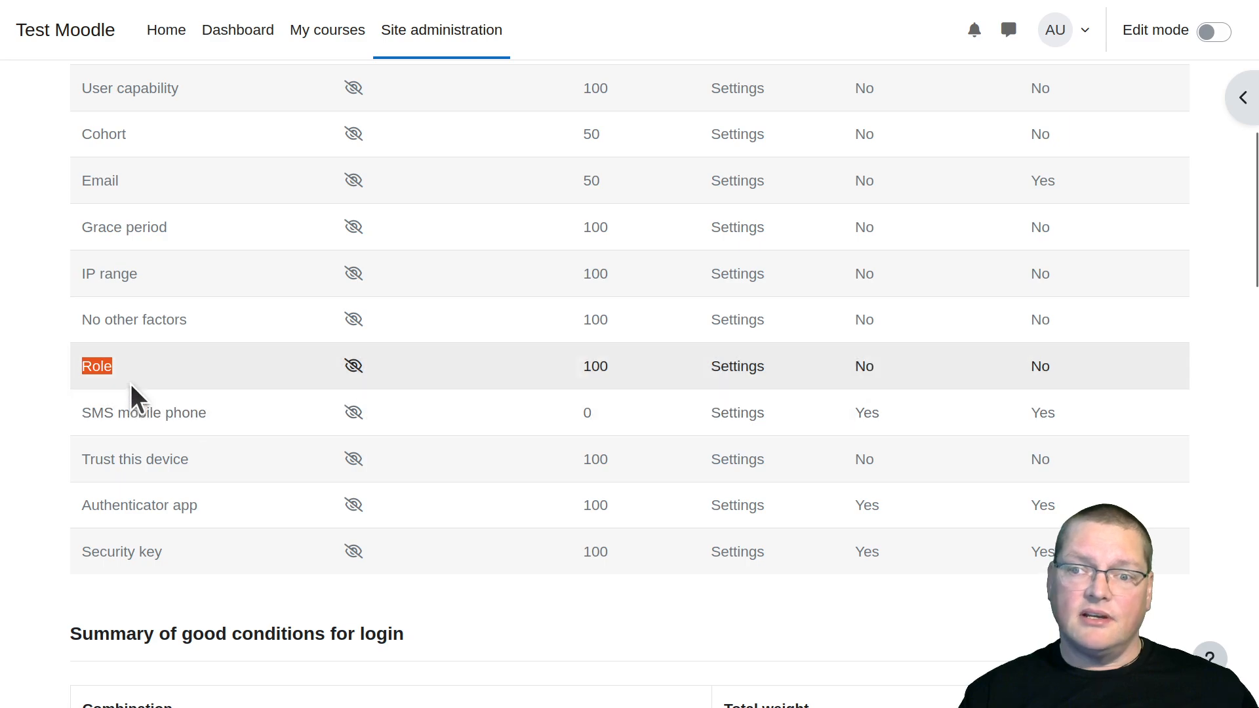
left_click(130, 379)
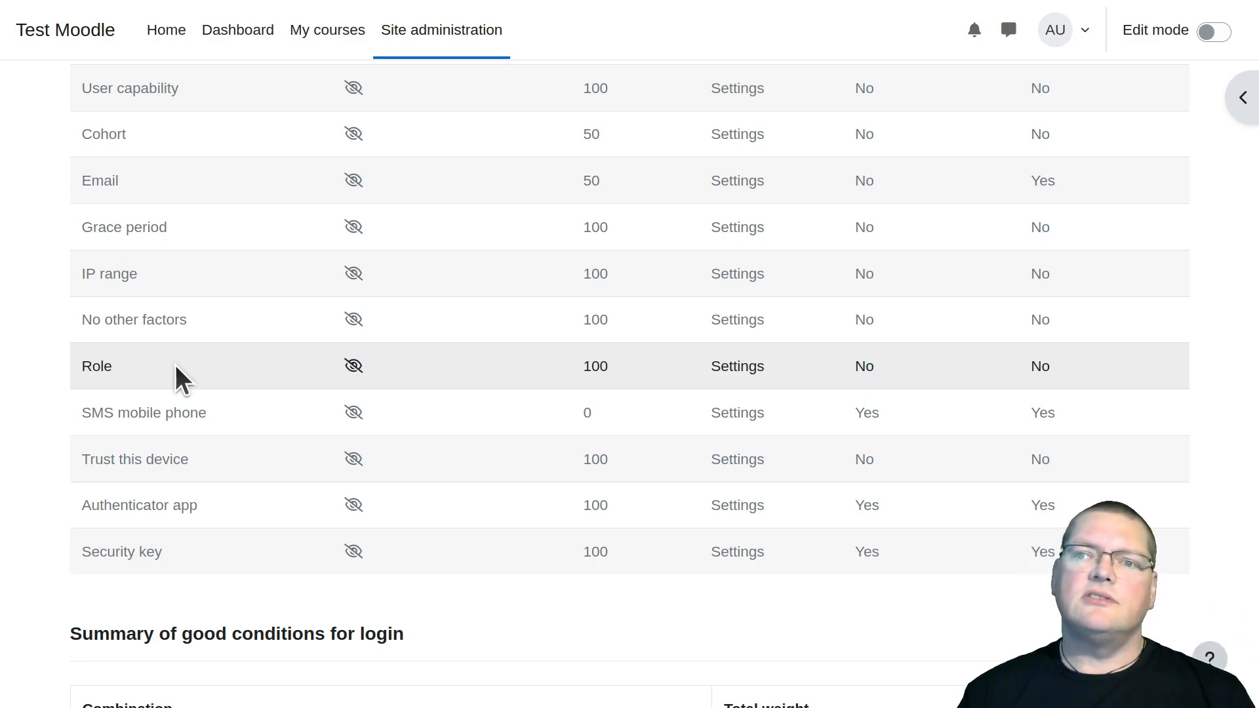
Open the Role factor's settings and examine its enable option, factor weight and non-passing roles
scroll(174, 362, "up", 4)
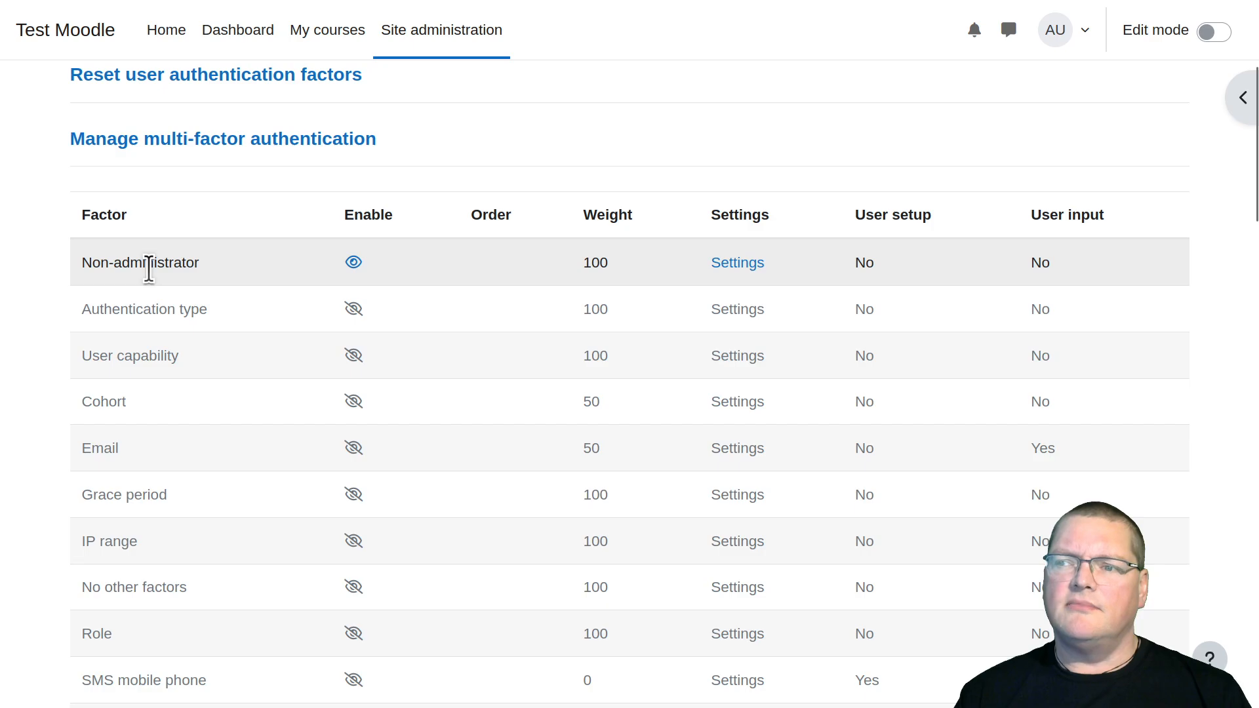
scroll(230, 542, "down", 4)
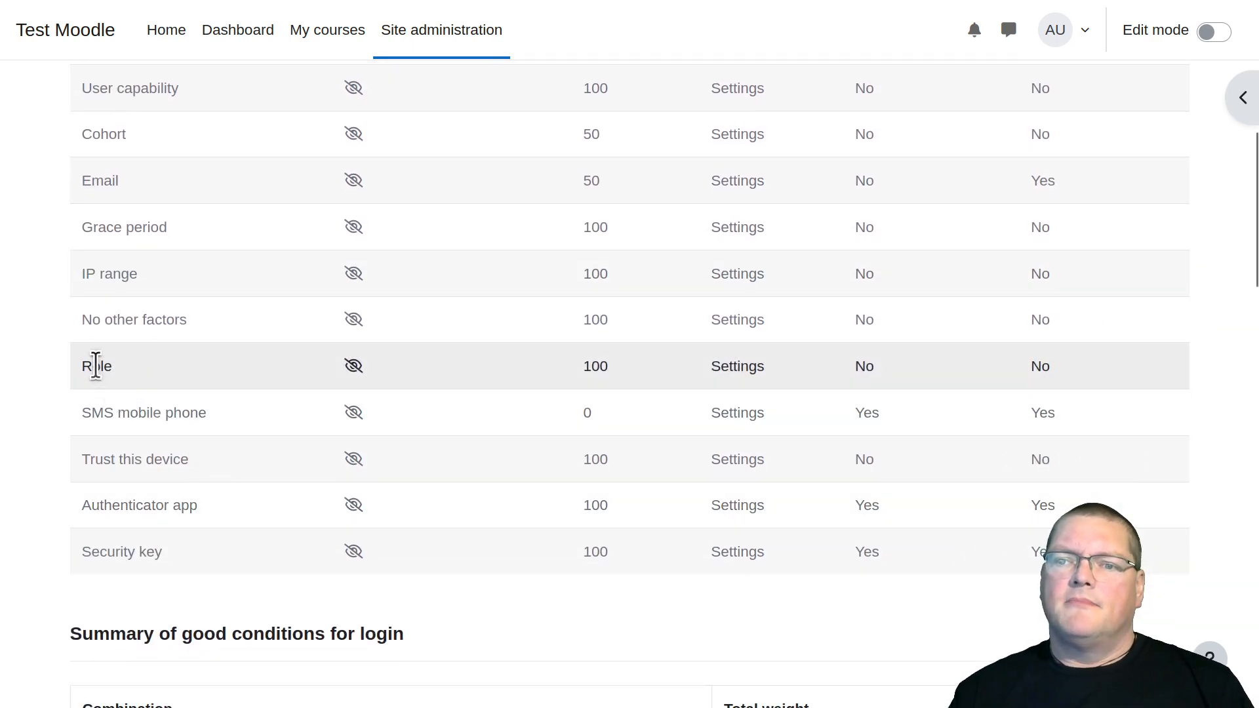
double_click(96, 366)
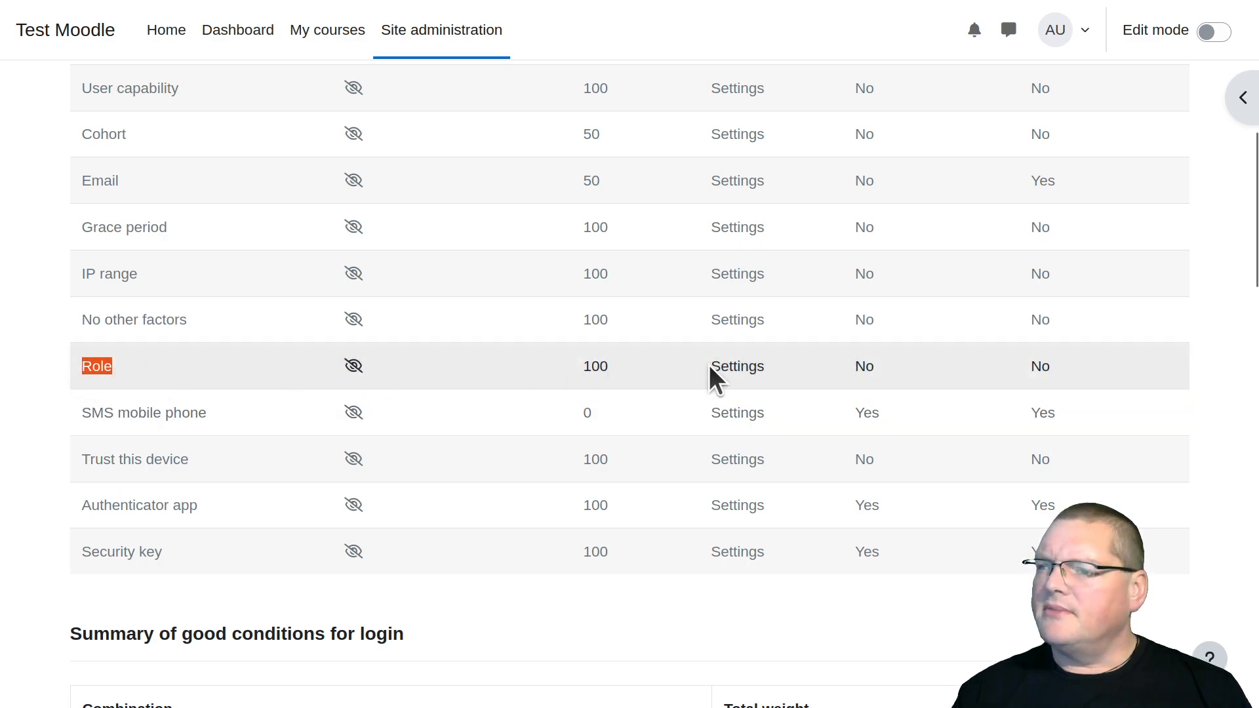
left_click(725, 368)
scroll(508, 434, "down", 1)
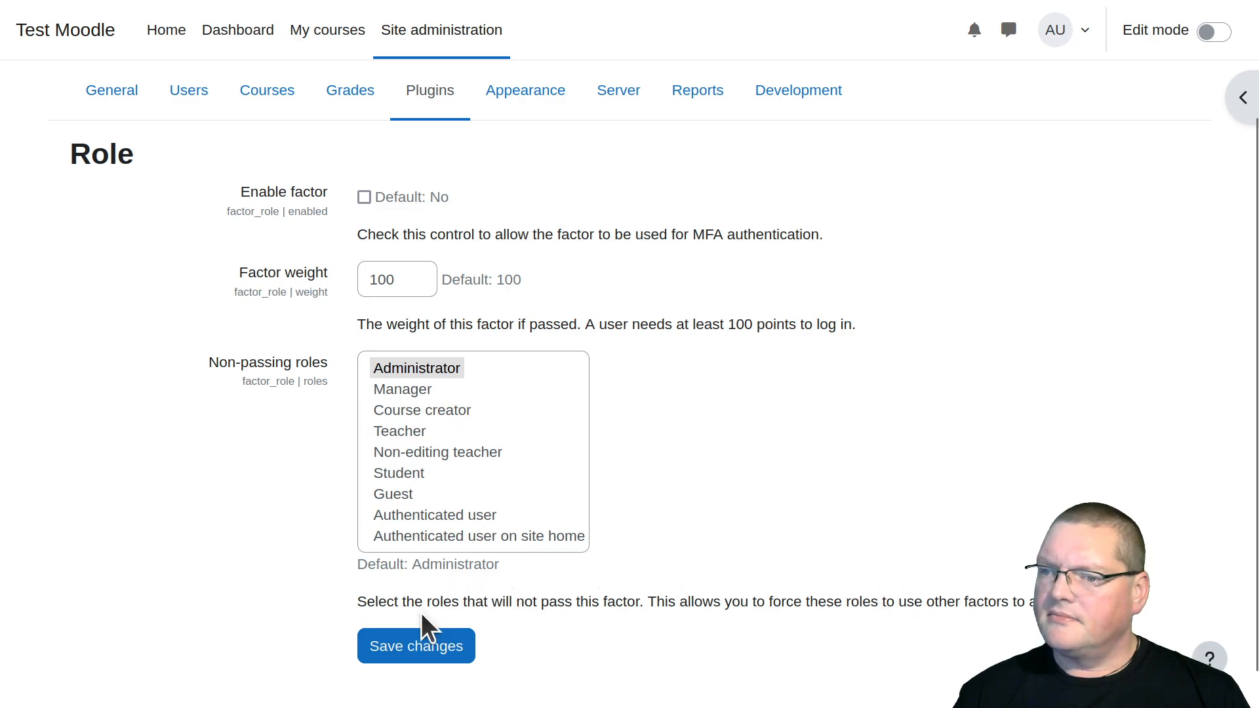
scroll(420, 440, "down", 1)
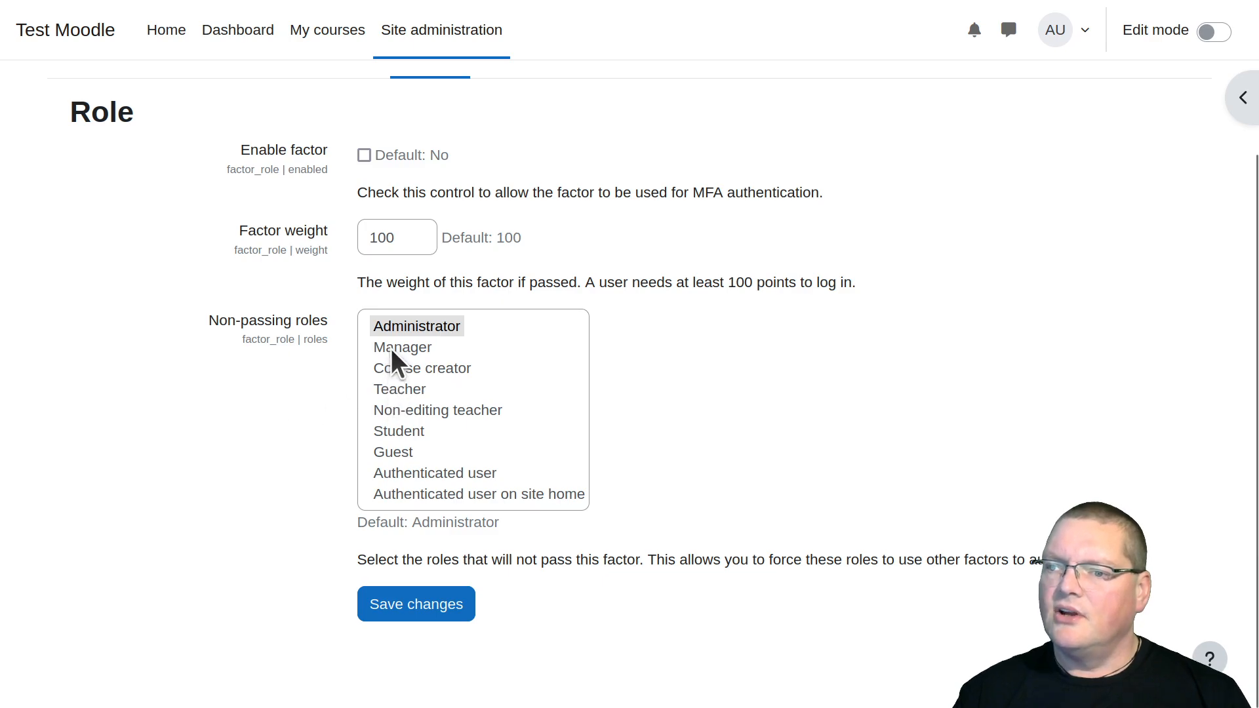
Add Manager, Course creator, Teacher and Non-editing teacher to Administrator as the Role factor's non-passing roles and save the changes
triple_click(279, 336)
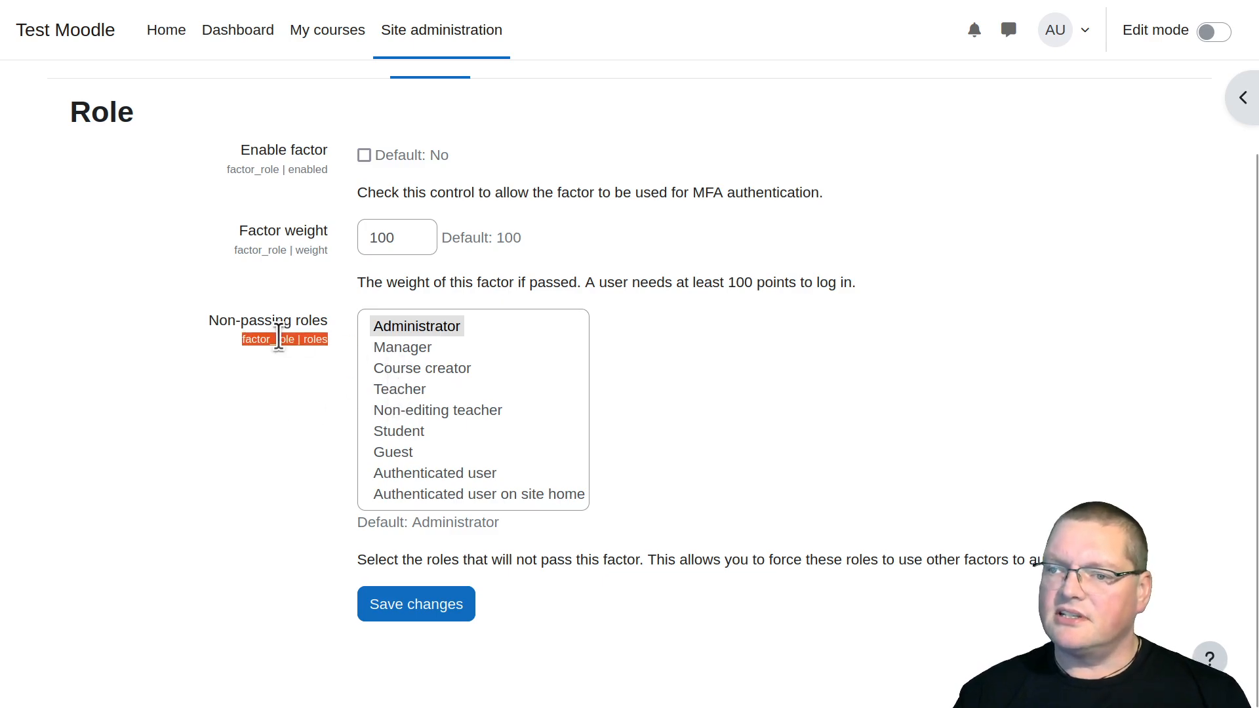
left_click(279, 335)
left_click_drag(443, 562, 646, 564)
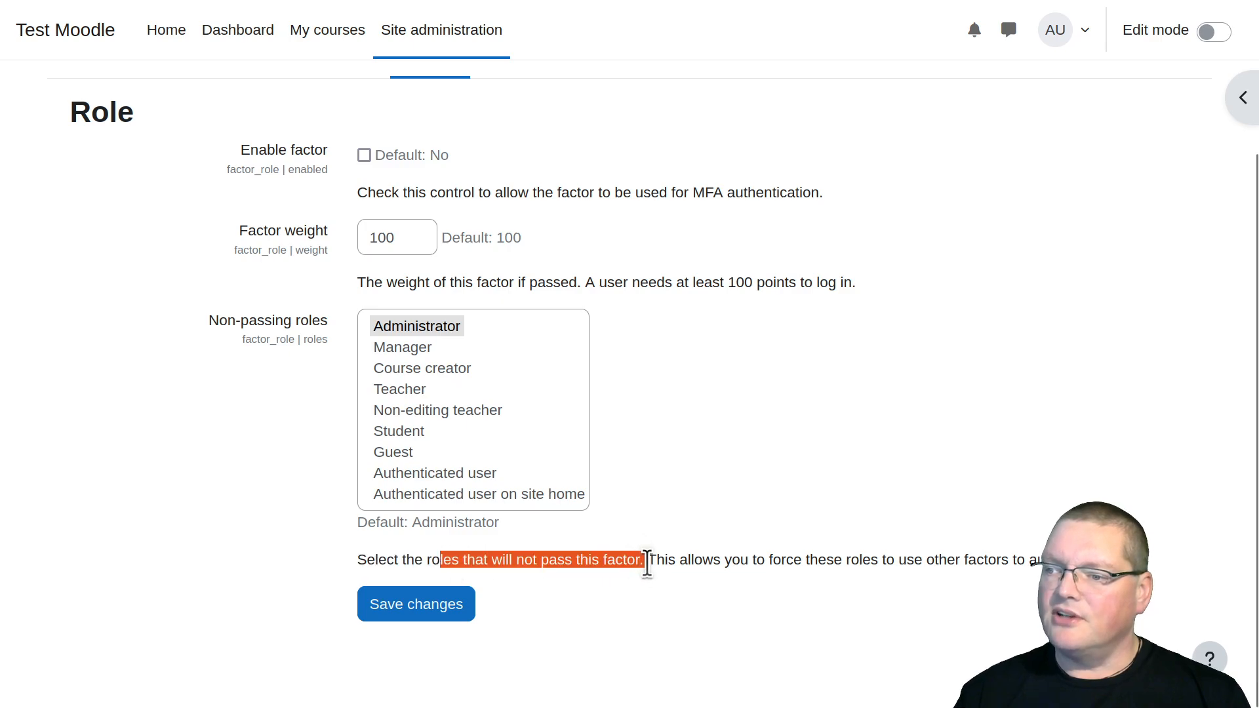
left_click(885, 561)
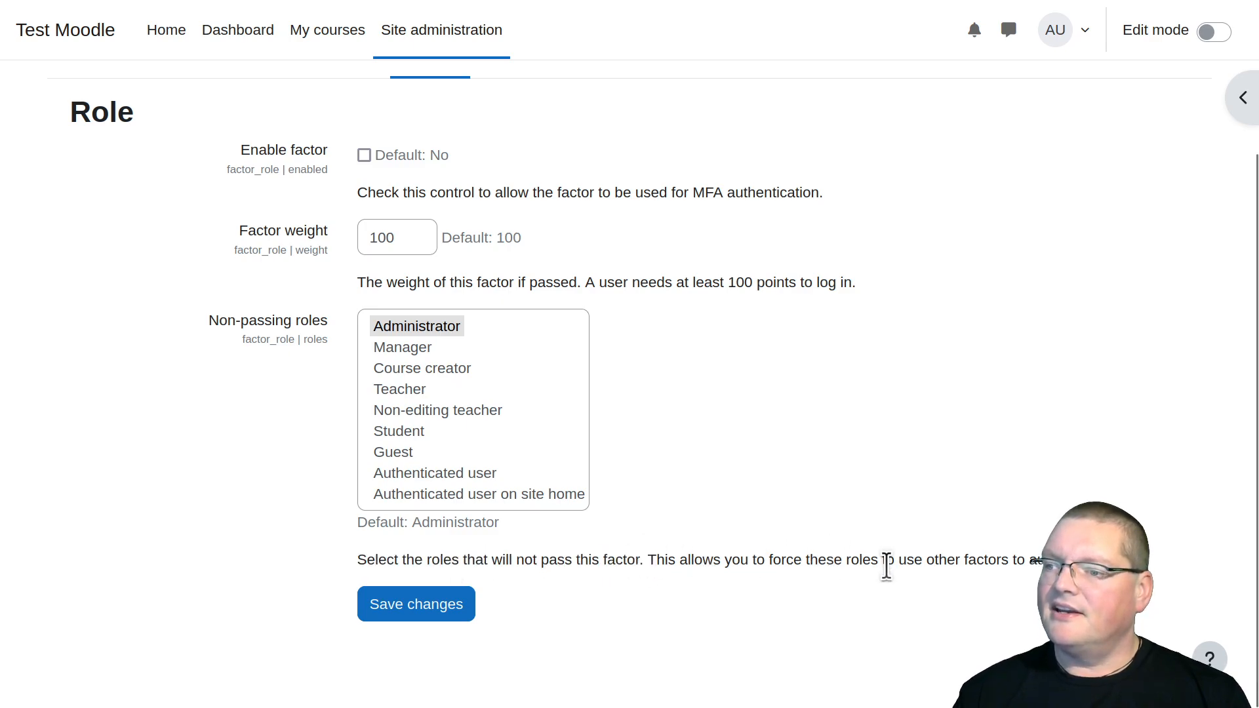
left_click(408, 343, "ctrl")
left_click(411, 375, "ctrl")
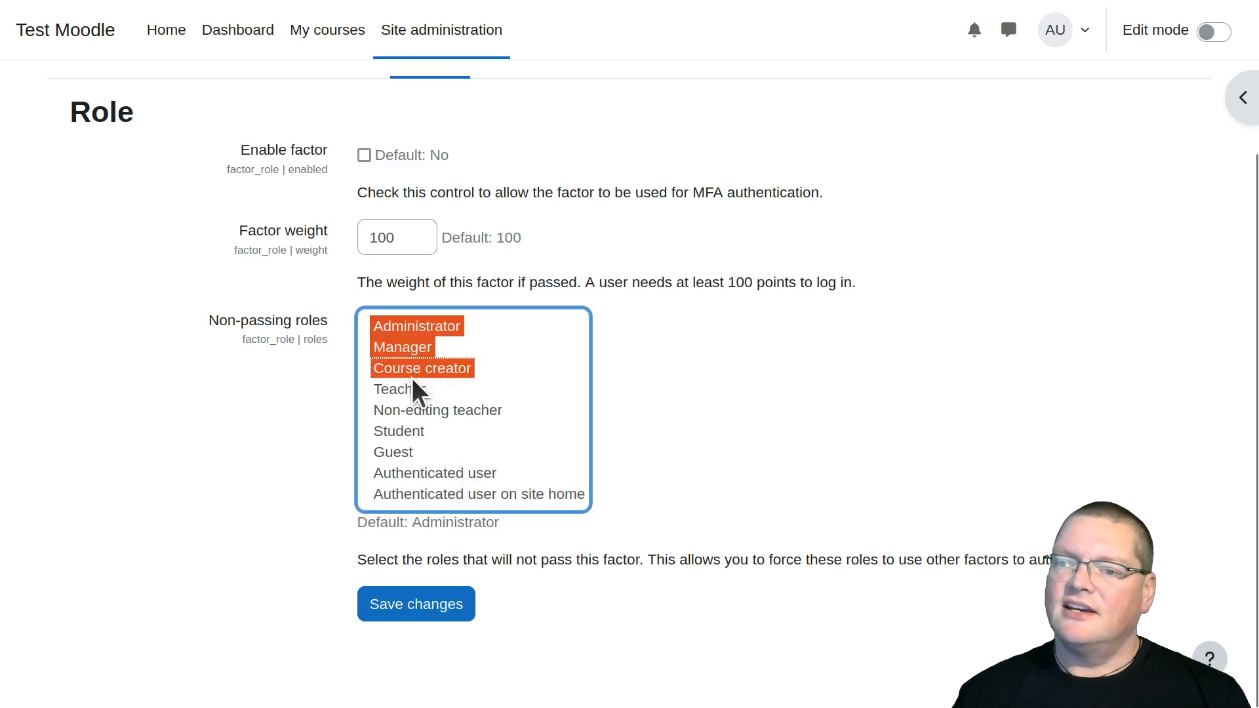
left_click(400, 391, "ctrl")
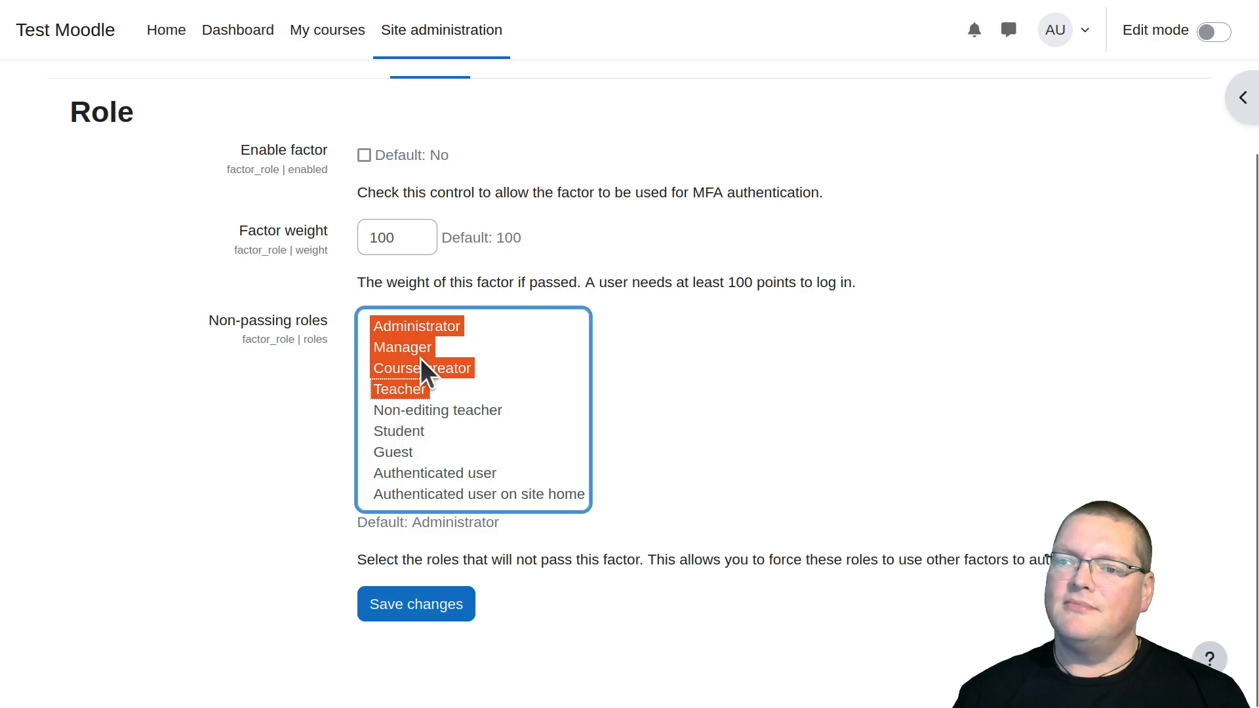
left_click(426, 411, "ctrl")
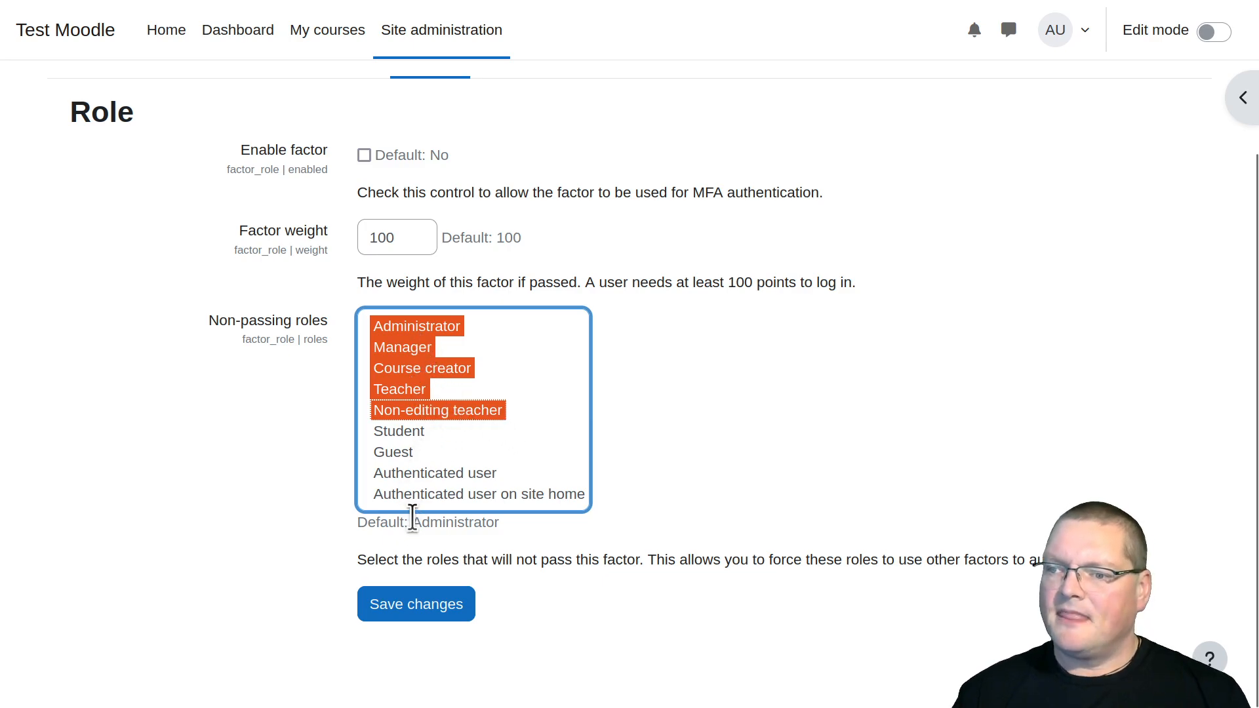
left_click(414, 605)
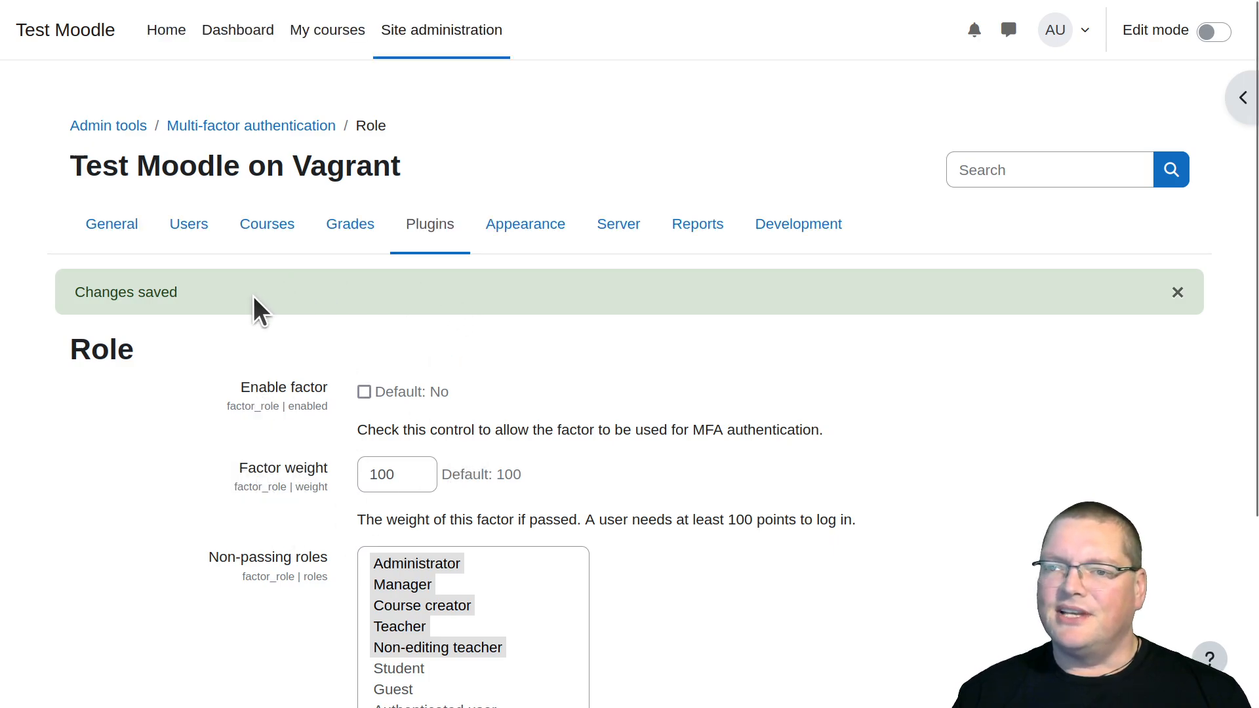
scroll(345, 577, "down", 2)
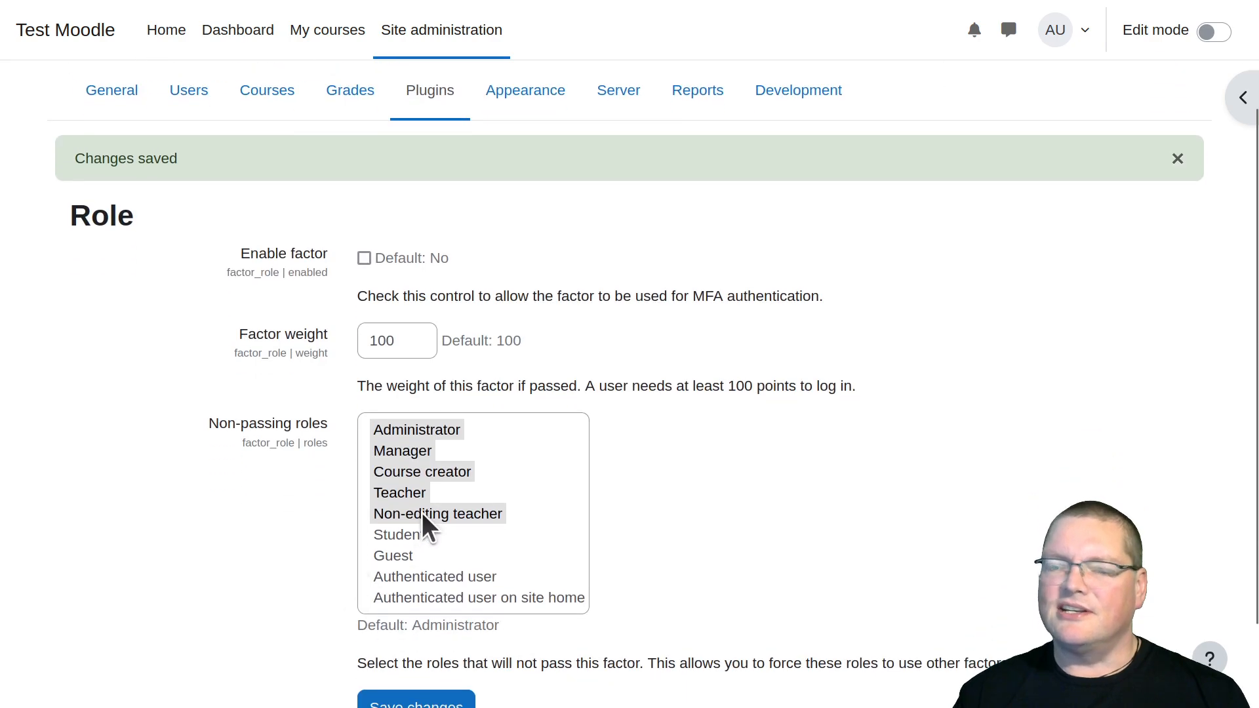
Return to the multi-factor authentication factor list through the site's plugin administration
scroll(422, 513, "up", 2)
left_click(431, 238)
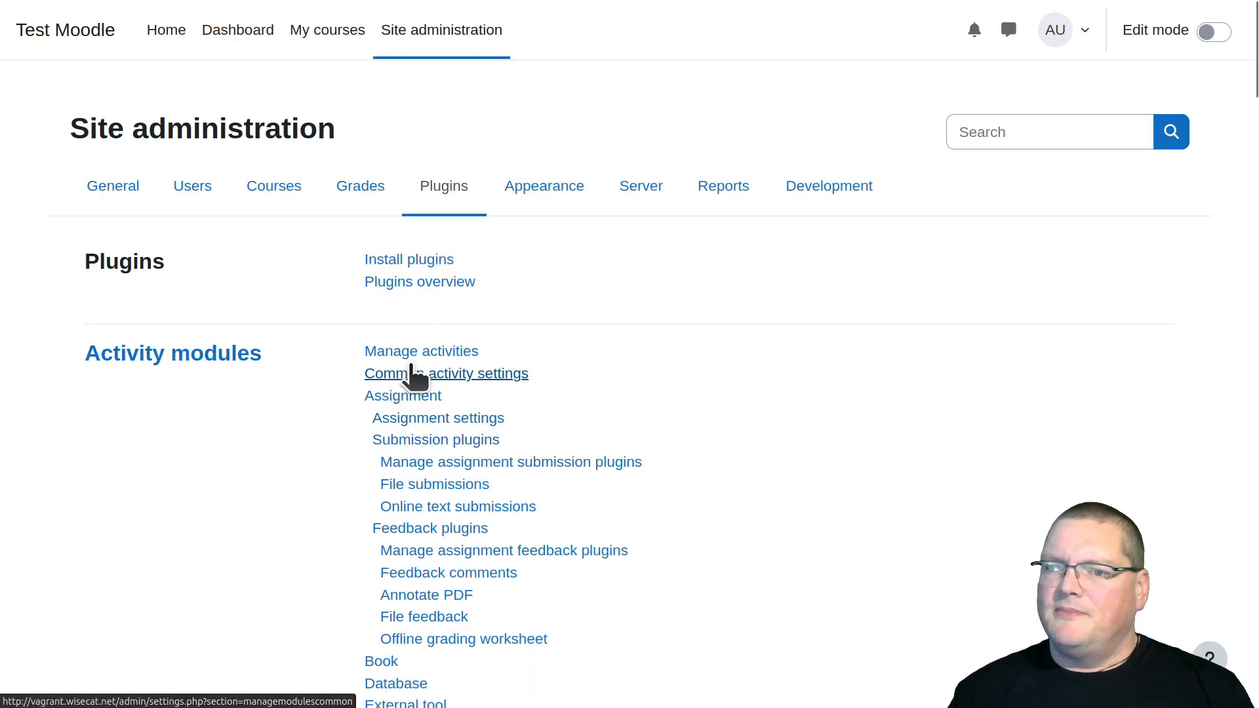
scroll(331, 546, "down", 6)
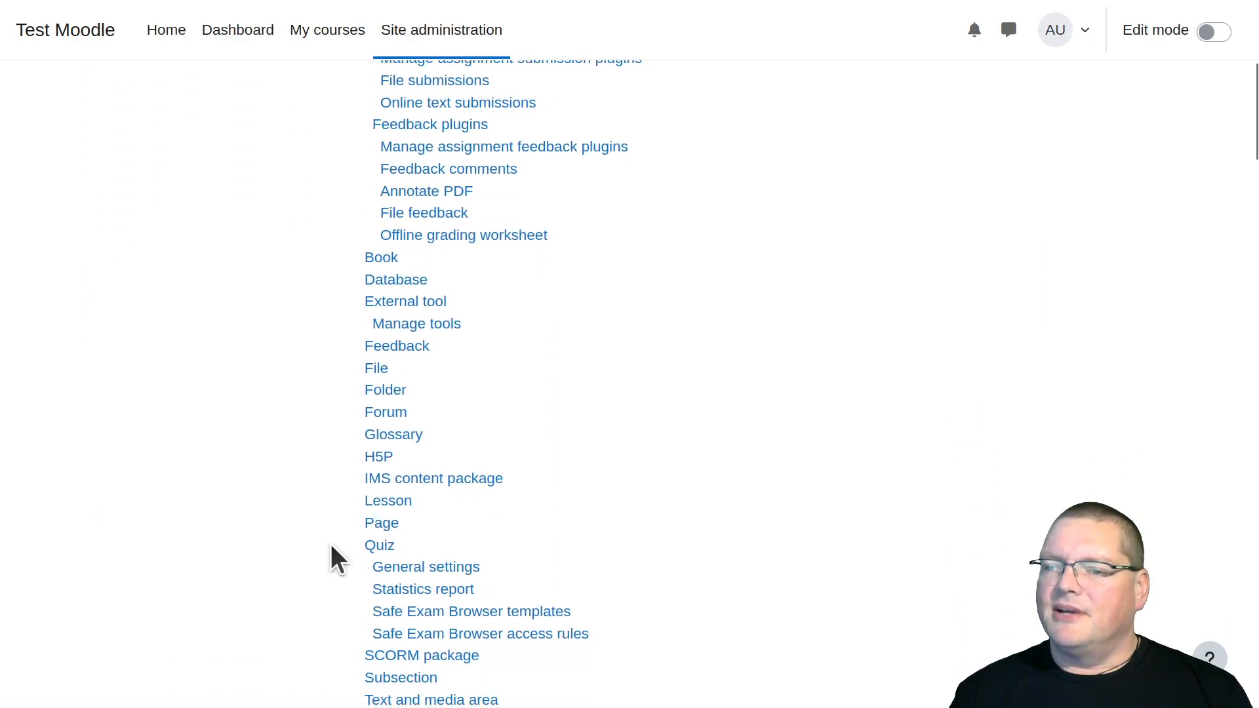
scroll(331, 544, "down", 8)
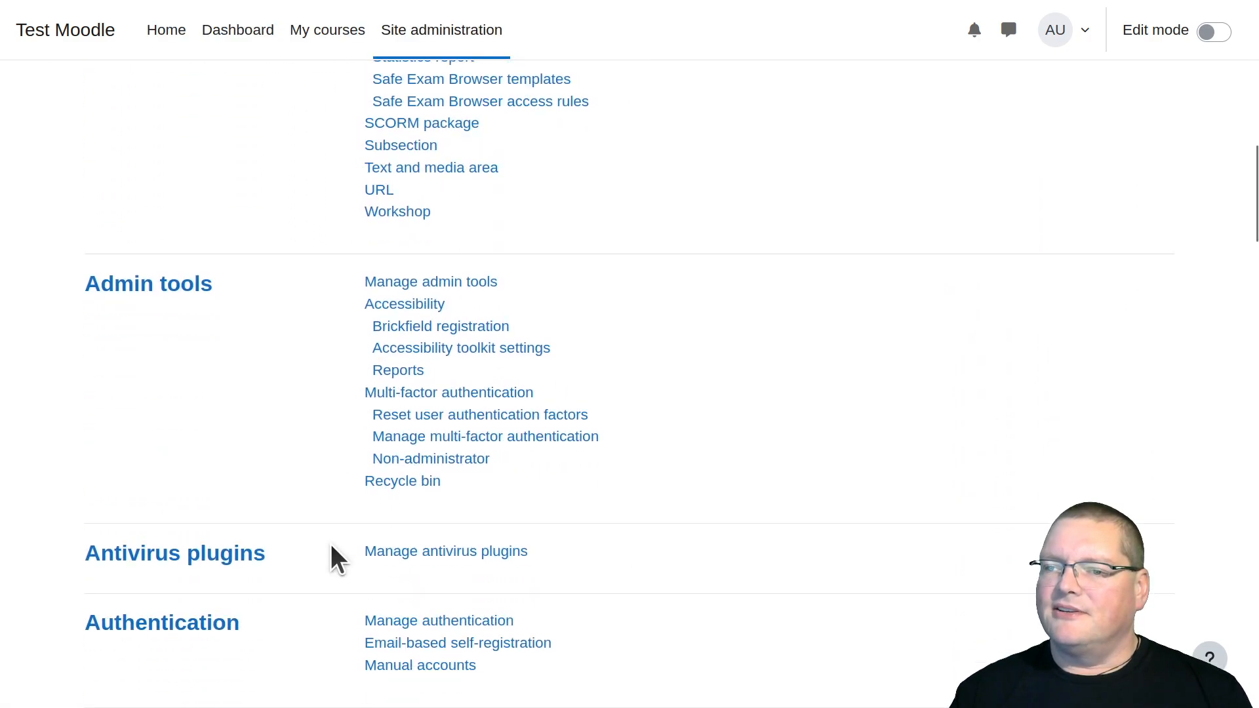
left_click(420, 393)
scroll(273, 506, "down", 8)
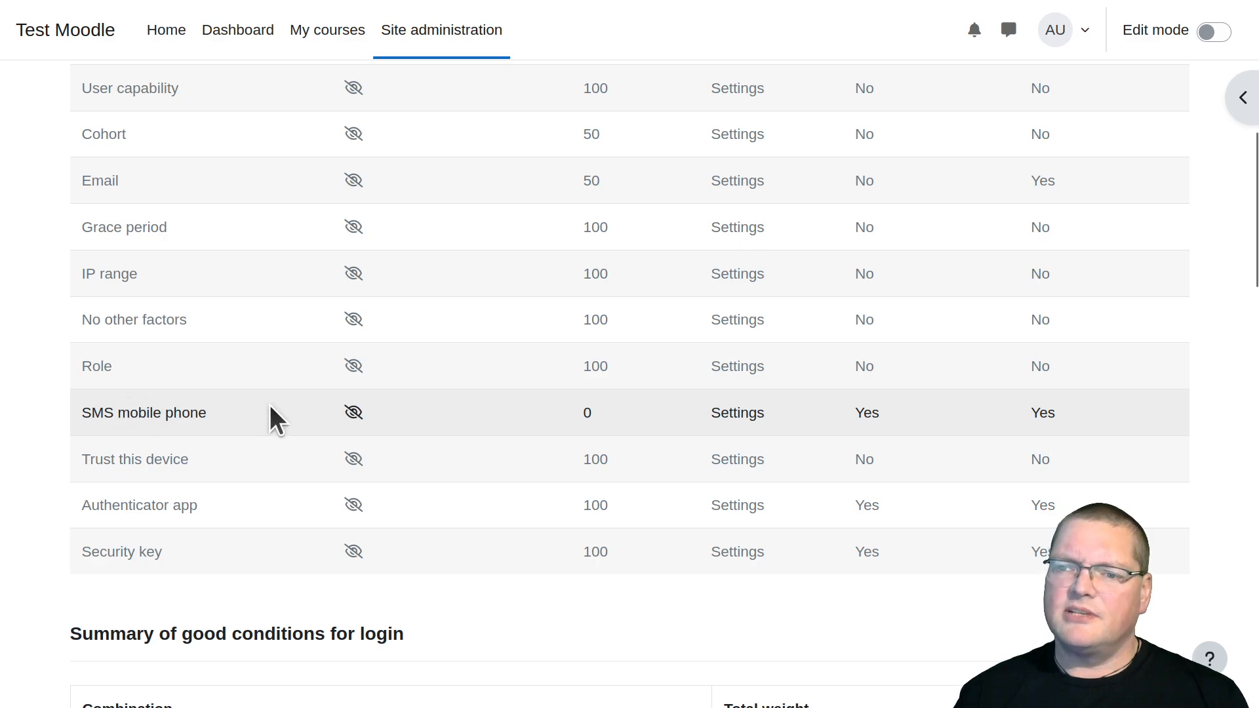
Examine the SMS mobile phone, Trust this device, Authenticator app and Security key entries in the factor list
triple_click(190, 410)
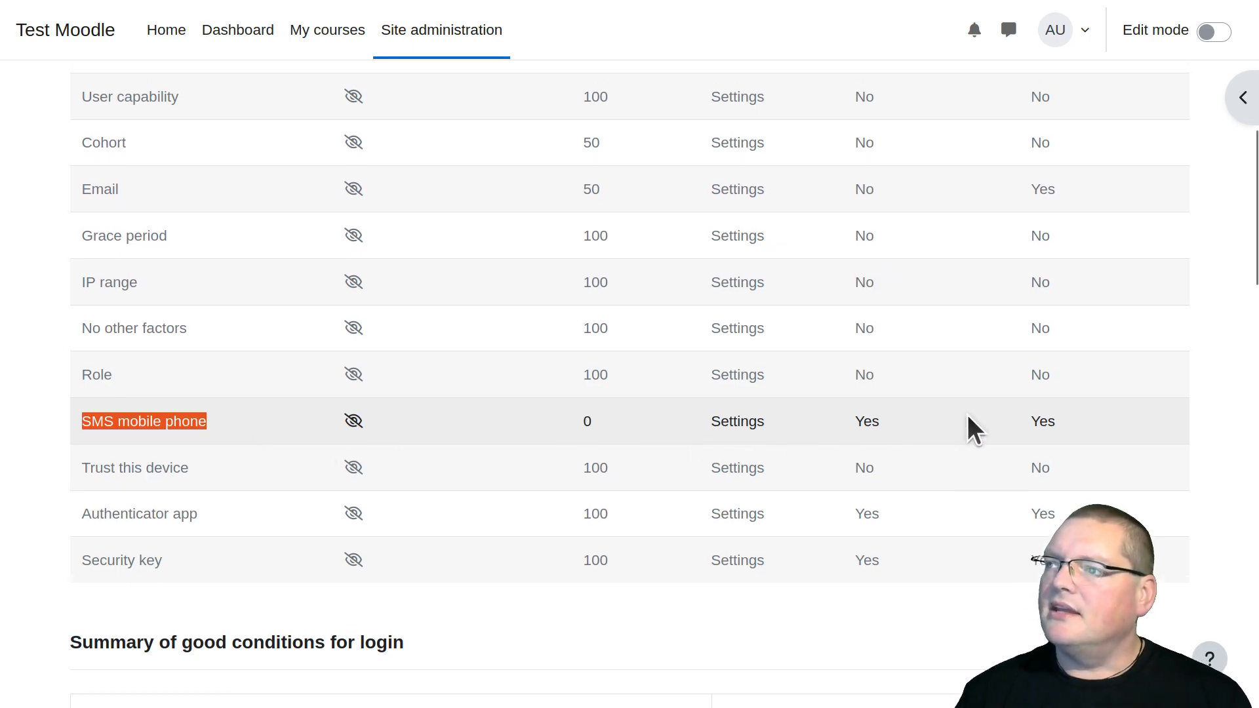
scroll(968, 417, "up", 5)
scroll(968, 417, "down", 5)
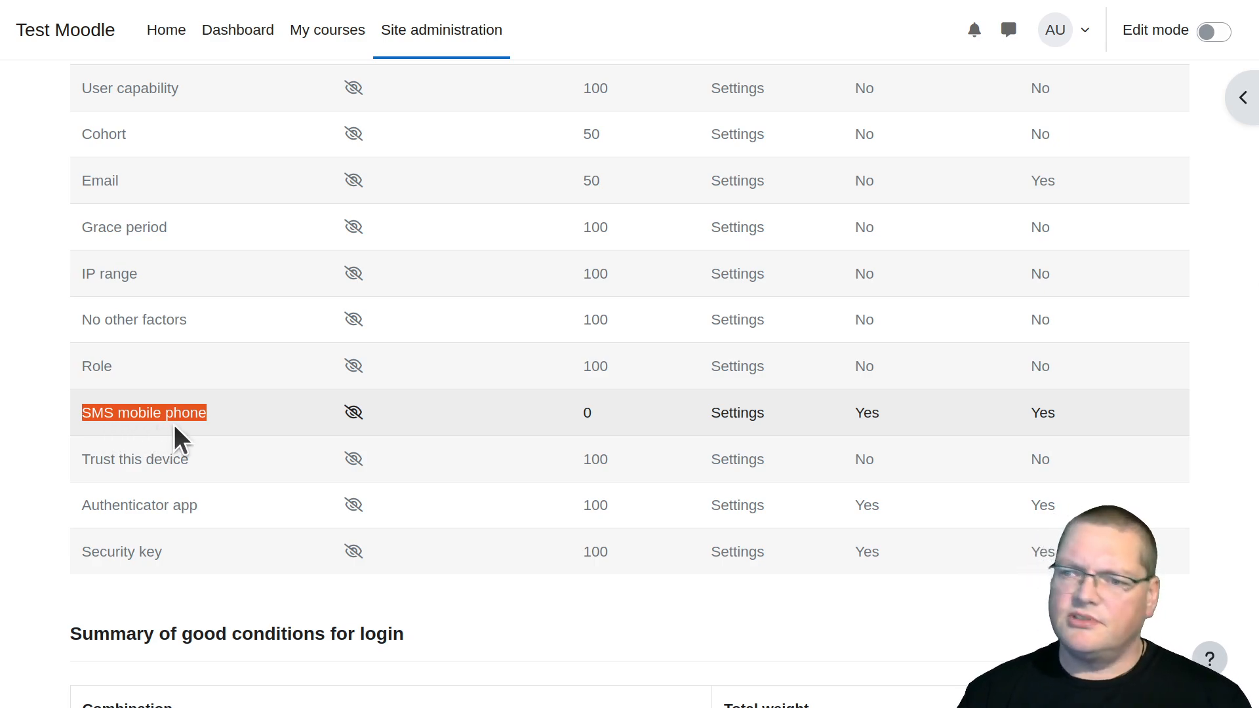
scroll(174, 423, "down", 2)
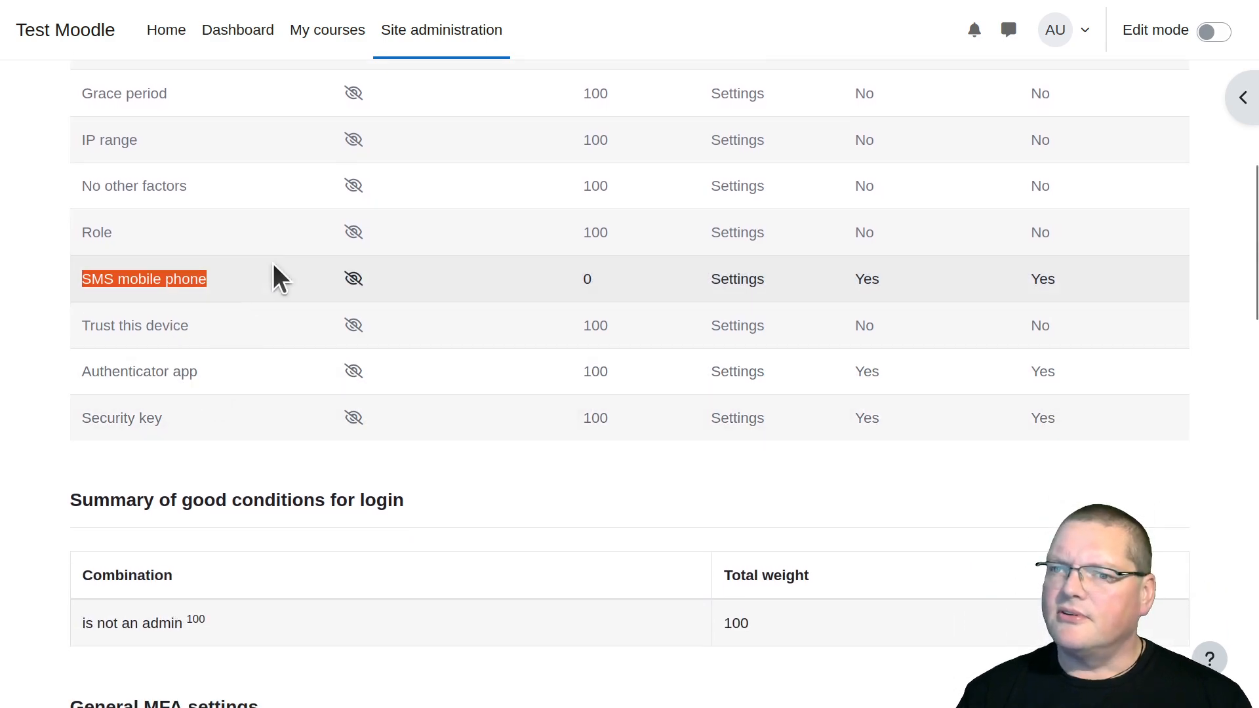
left_click(105, 287)
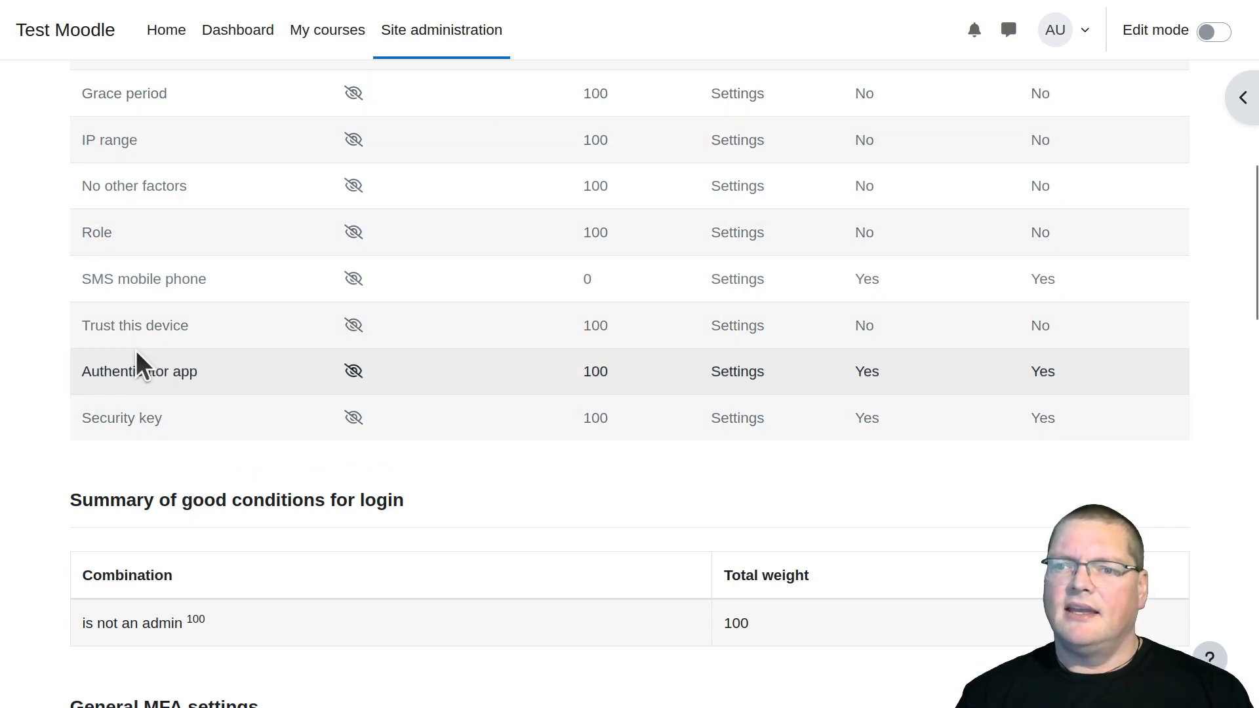
triple_click(107, 326)
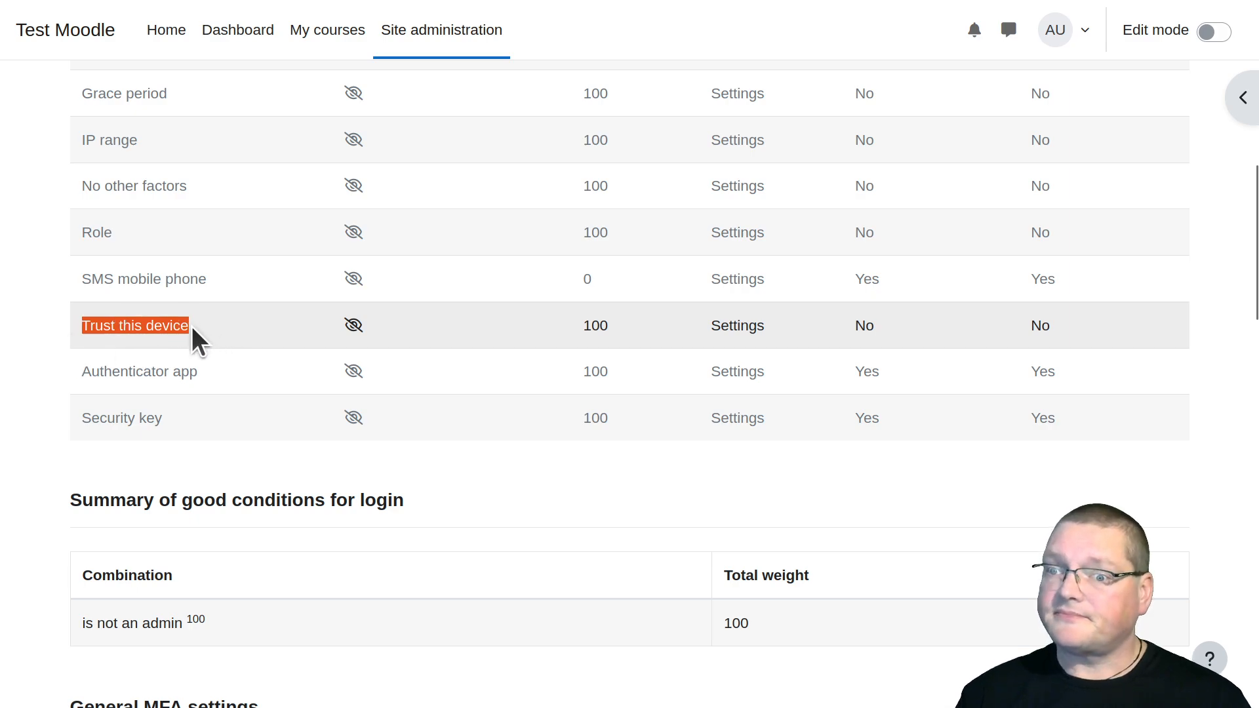
triple_click(156, 374)
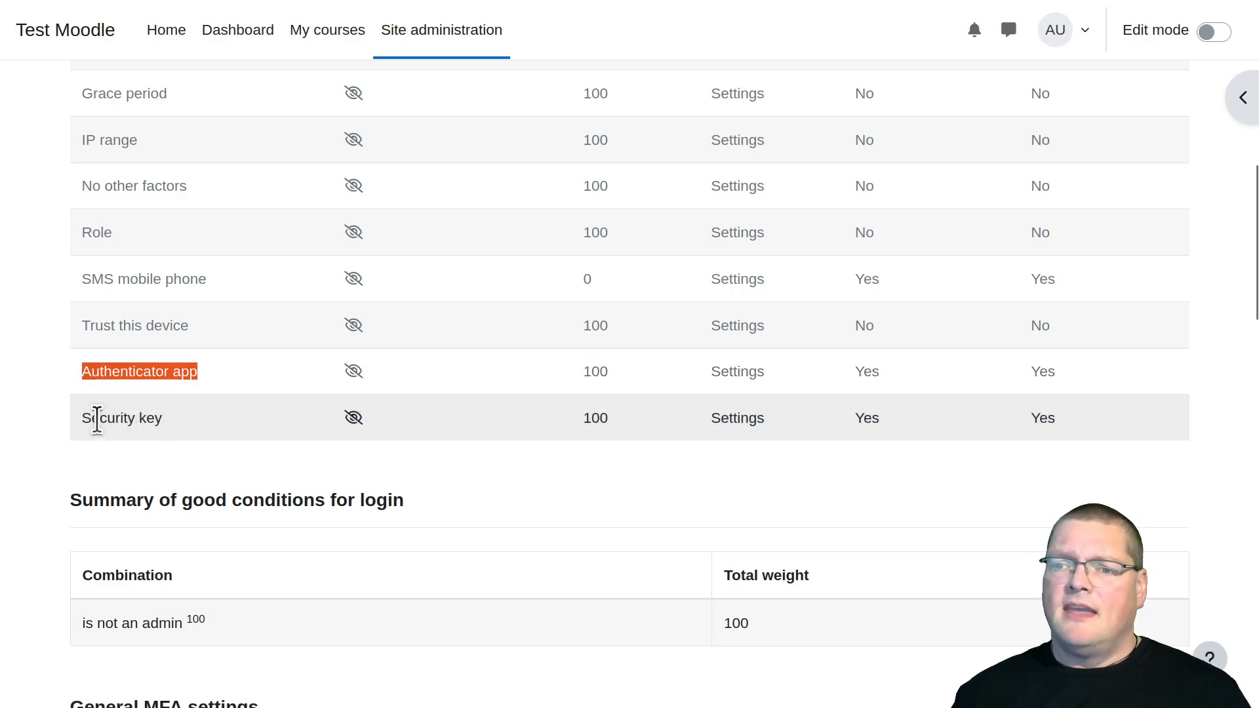
mouse_move(84, 414)
left_mouse_down()
mouse_move(168, 419)
mouse_move(77, 420)
left_mouse_up()
left_click(171, 423)
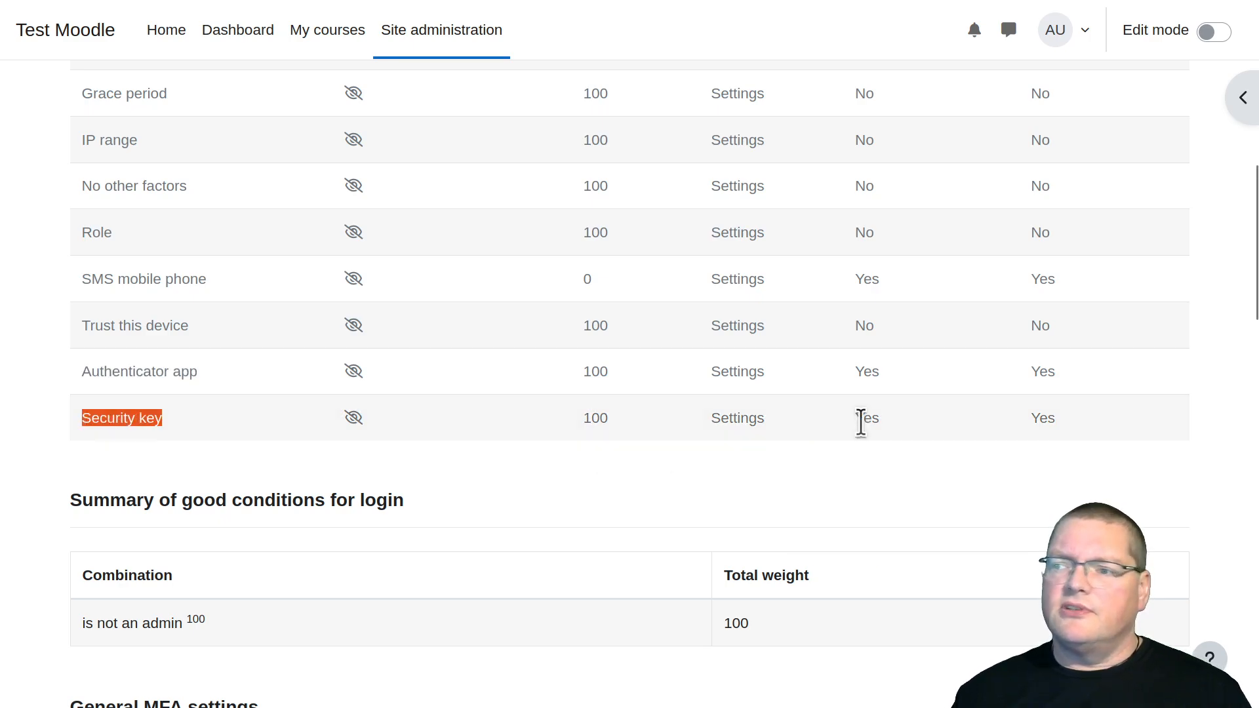
Open the Security key factor's settings and examine its enable option, weight, authenticator types and user verification
left_click(732, 419)
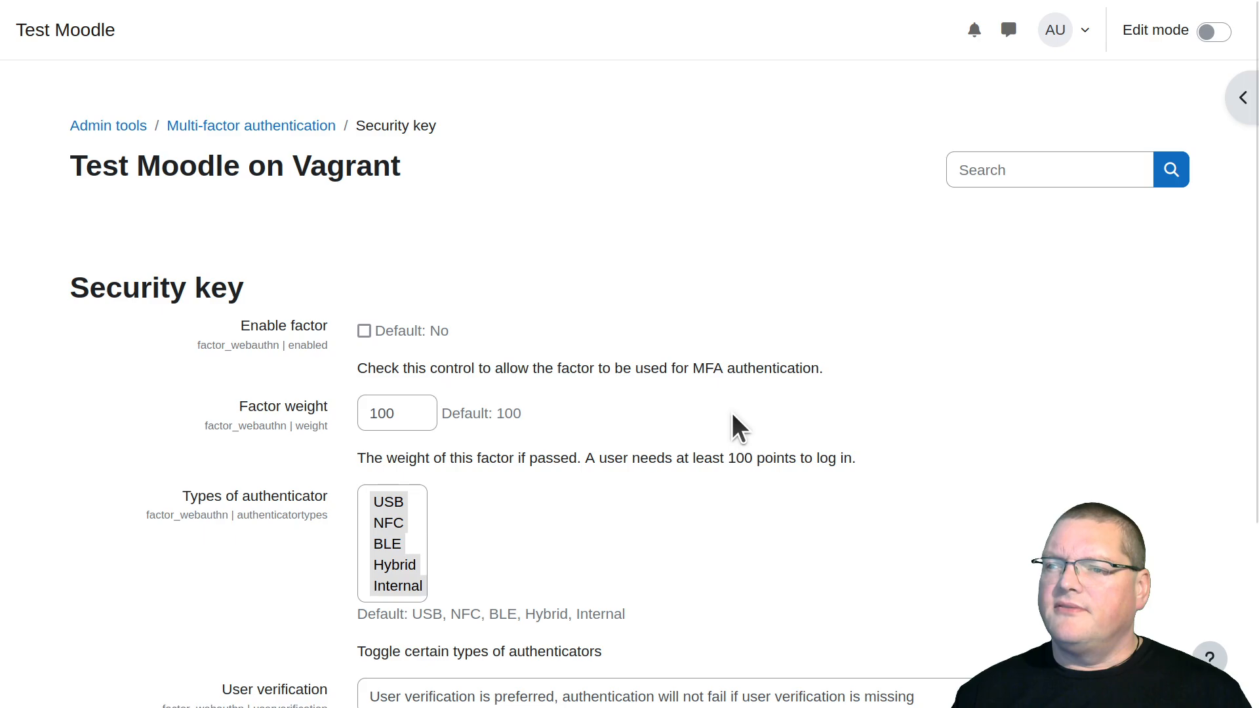
scroll(289, 466, "down", 3)
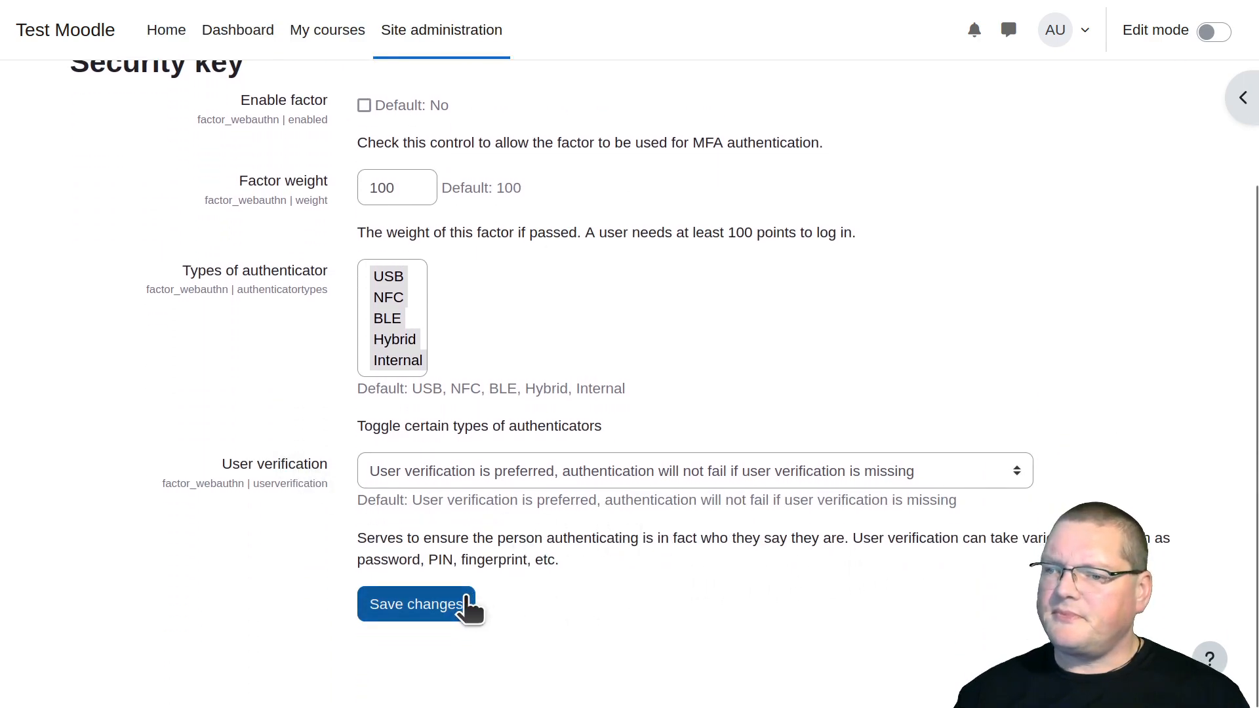
scroll(469, 608, "up", 2)
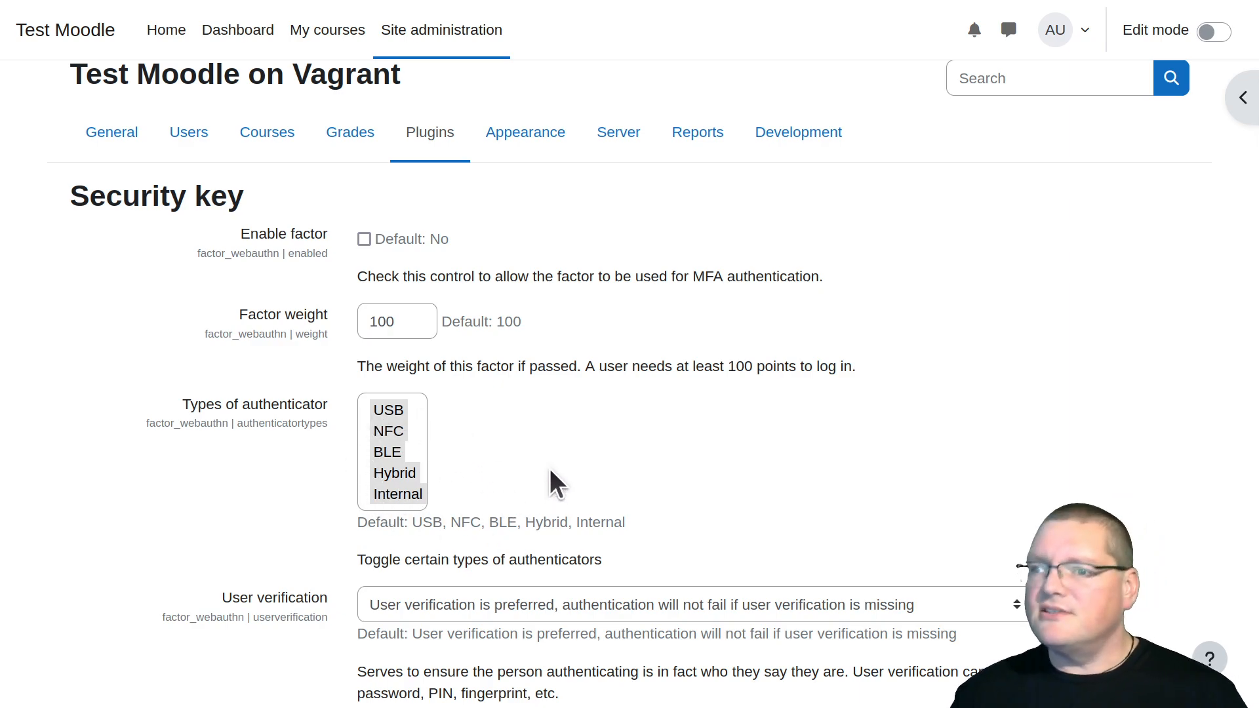
left_click_drag(233, 251, 281, 255)
left_click(233, 262)
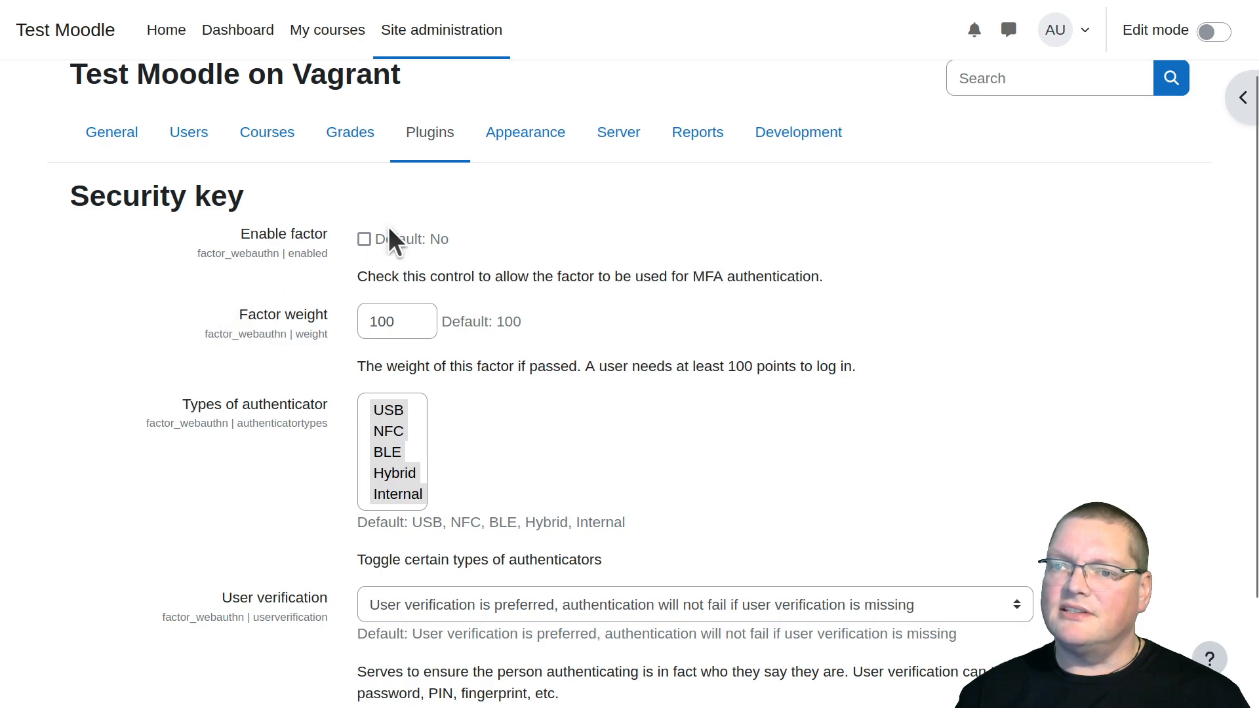
scroll(261, 518, "up", 2)
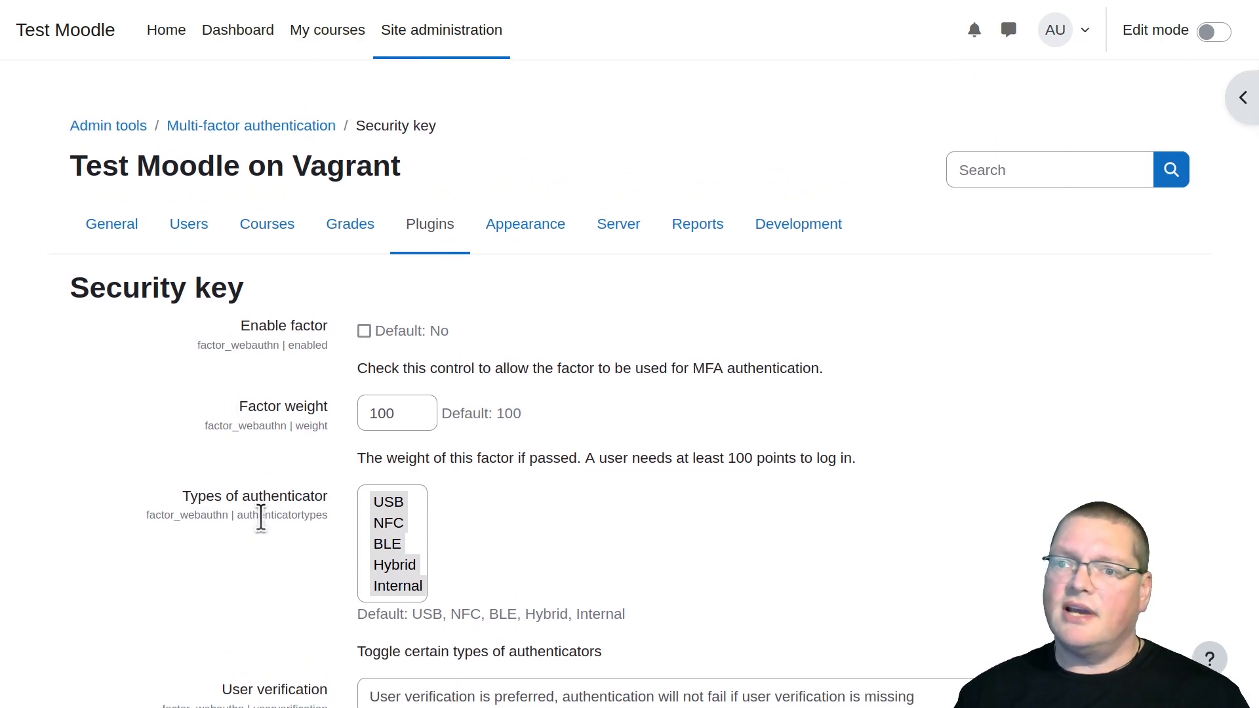
scroll(261, 518, "down", 3)
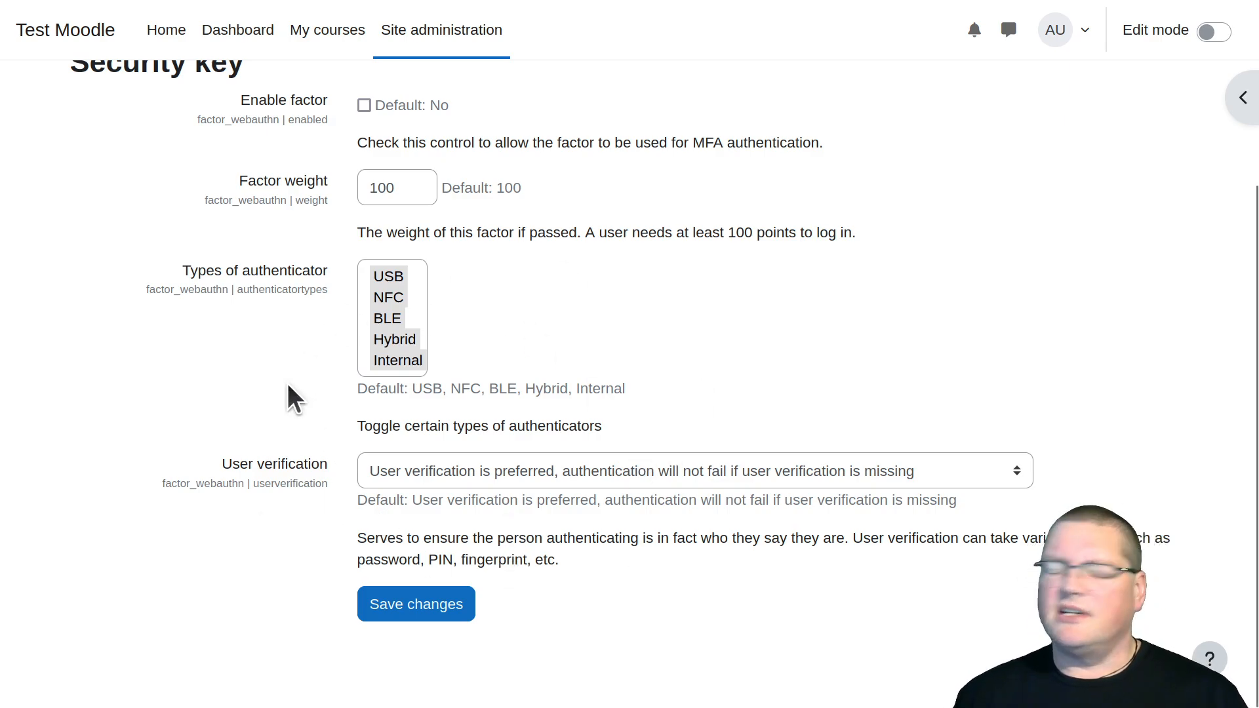
scroll(267, 299, "up", 2)
scroll(267, 300, "up", 2)
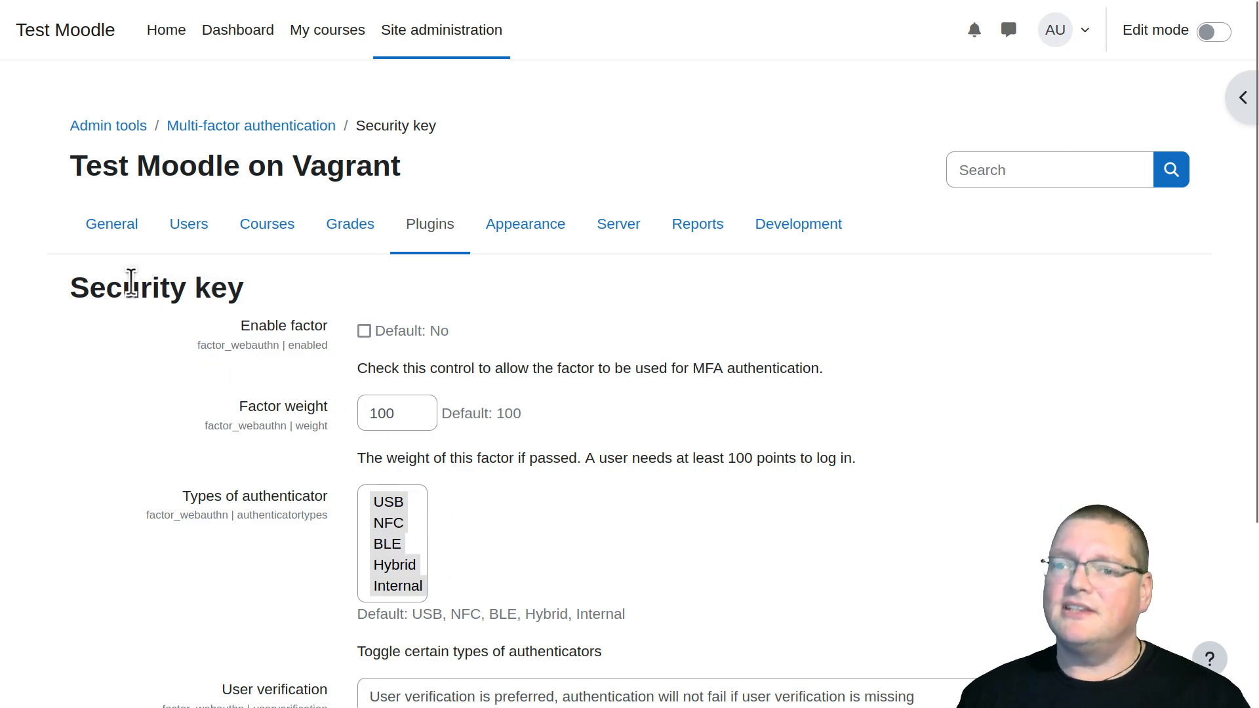
left_click_drag(69, 287, 240, 291)
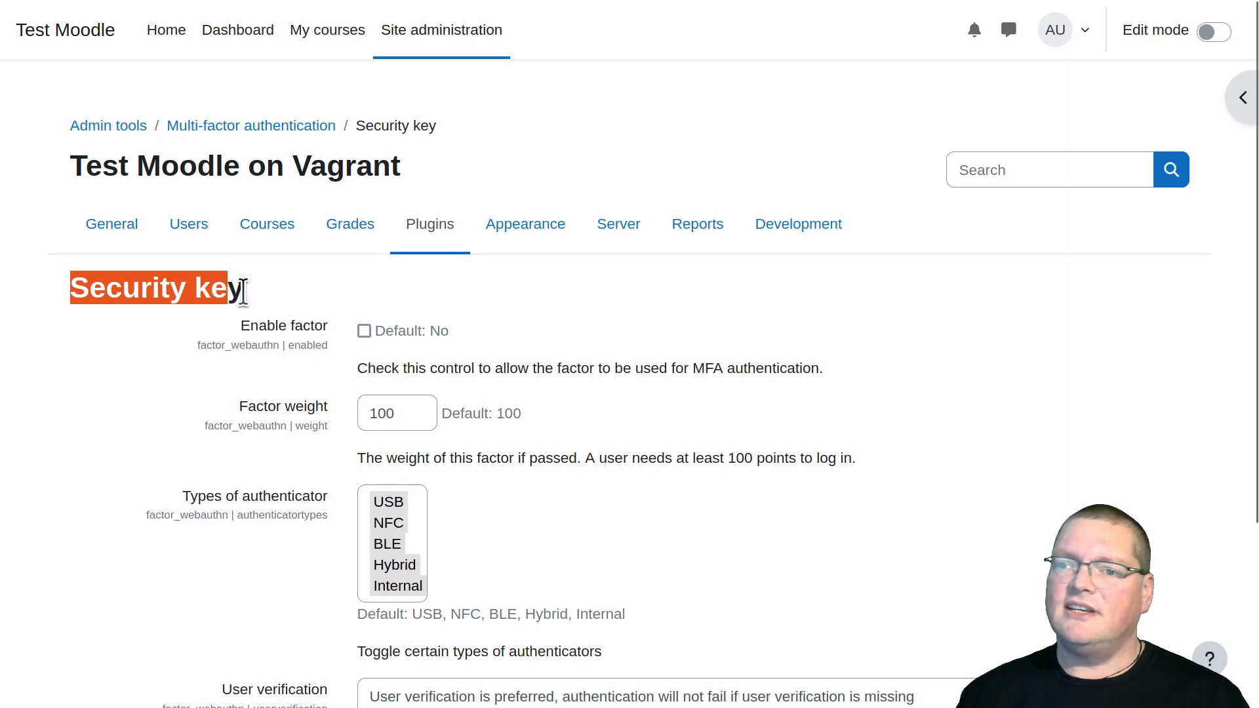
left_click(266, 296)
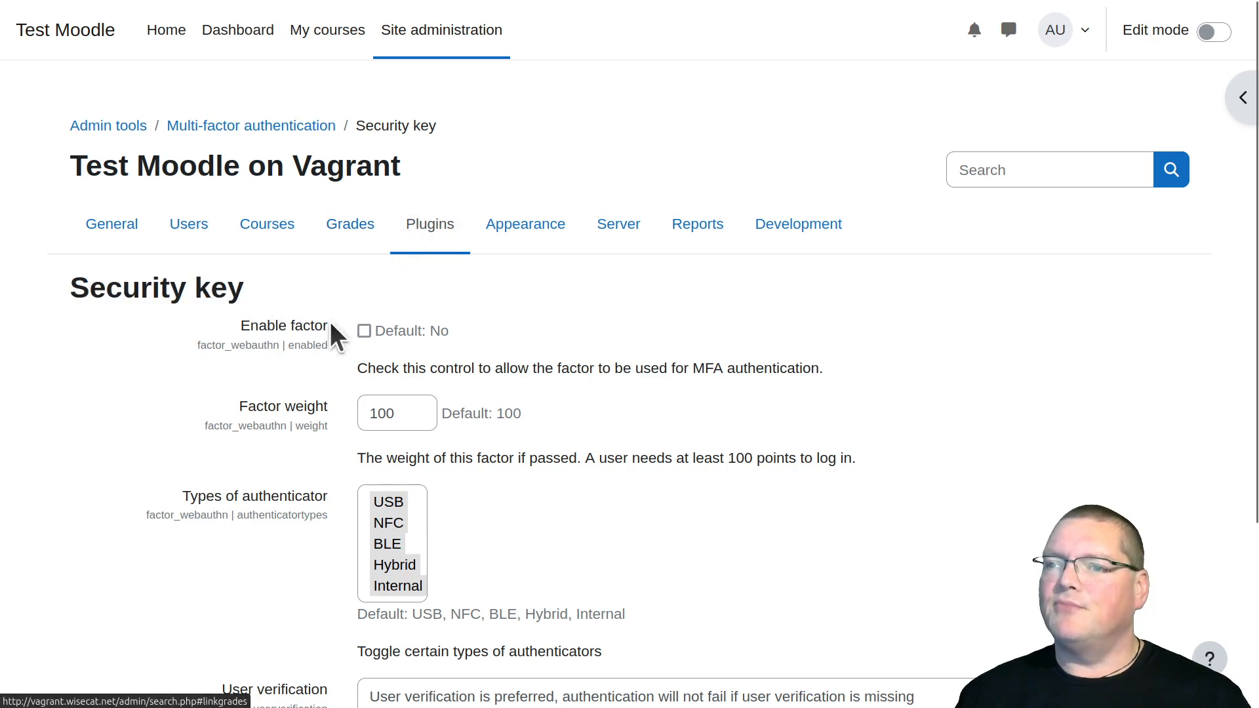
Go back from the Security key settings to the multi-factor authentication category and review the list of factors
left_click(286, 128)
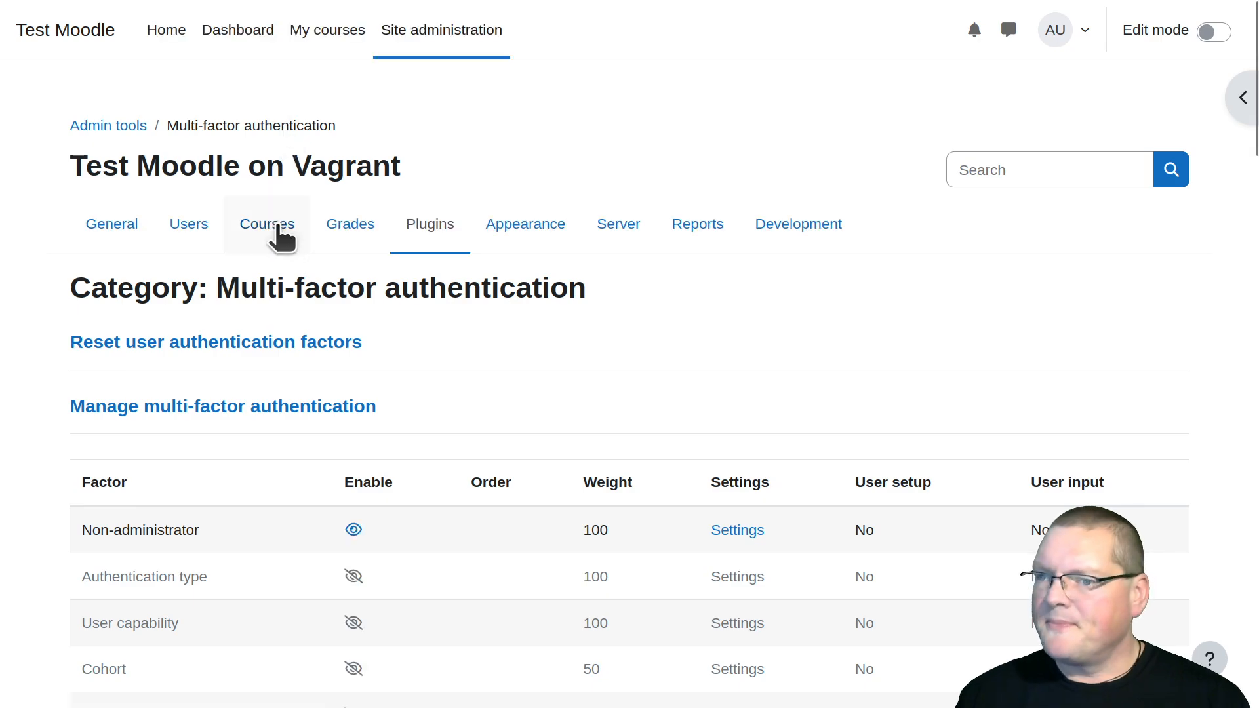
scroll(300, 293, "down", 10)
scroll(304, 293, "up", 2)
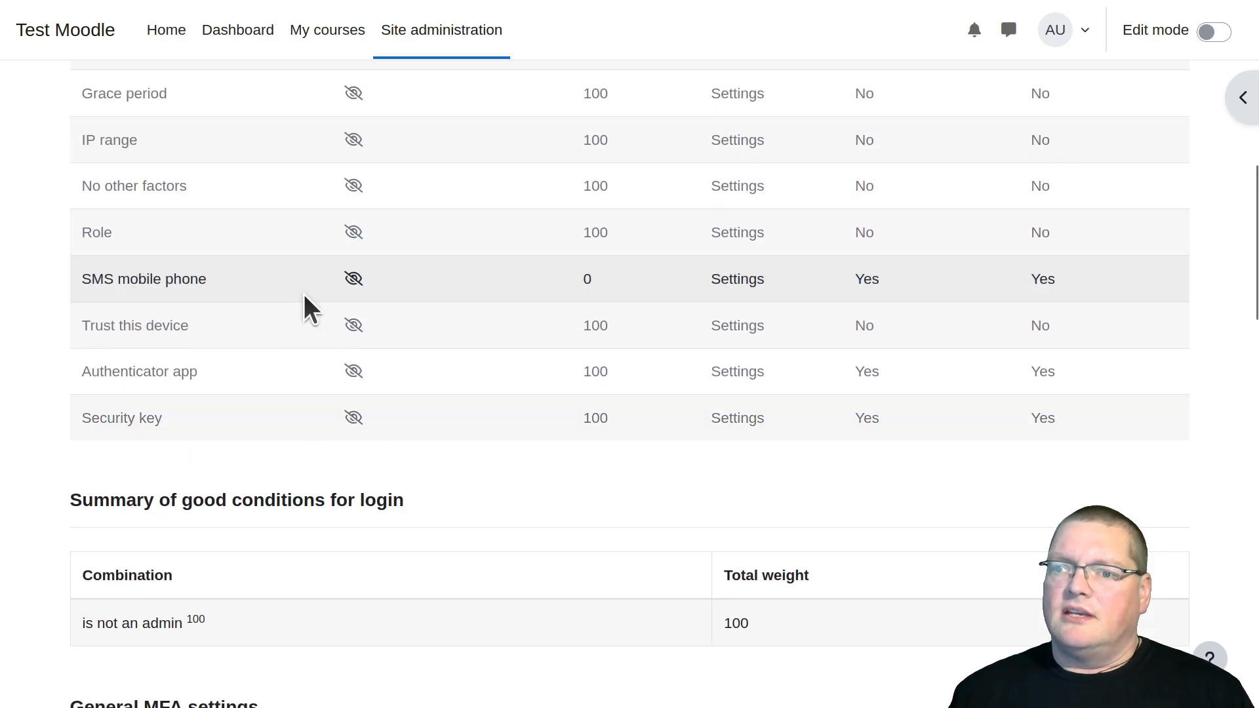
scroll(270, 411, "up", 6)
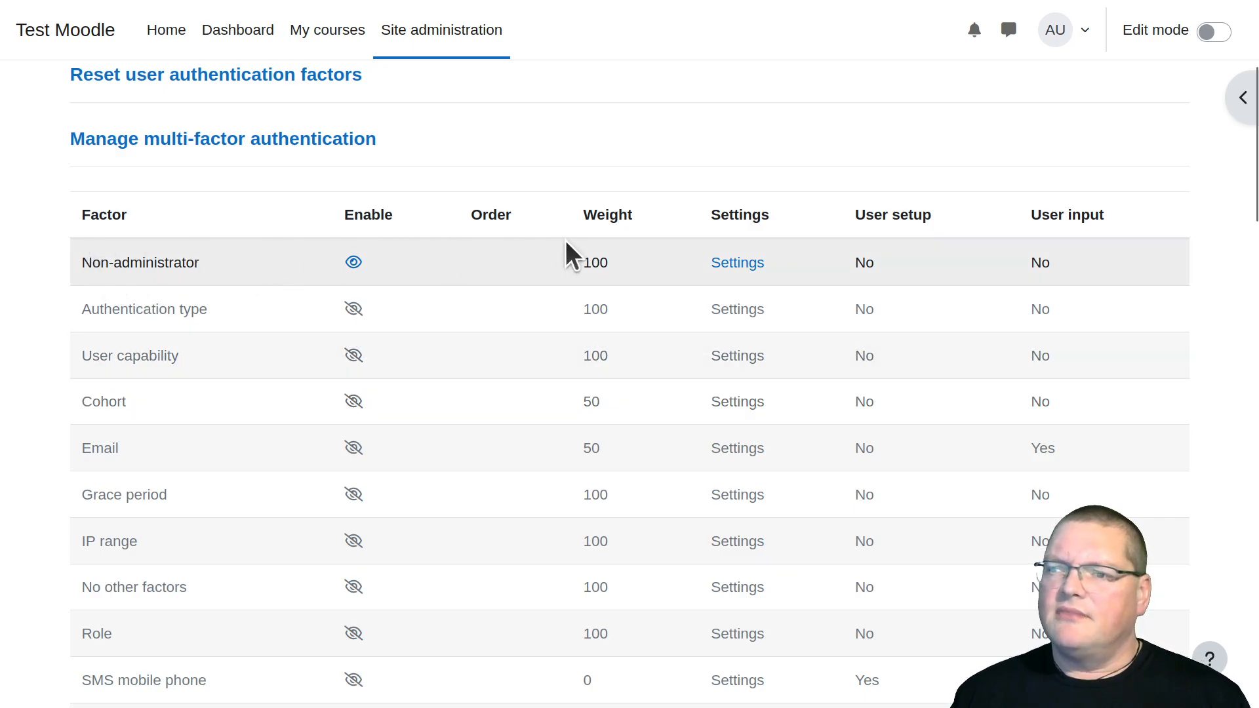
scroll(226, 393, "down", 5)
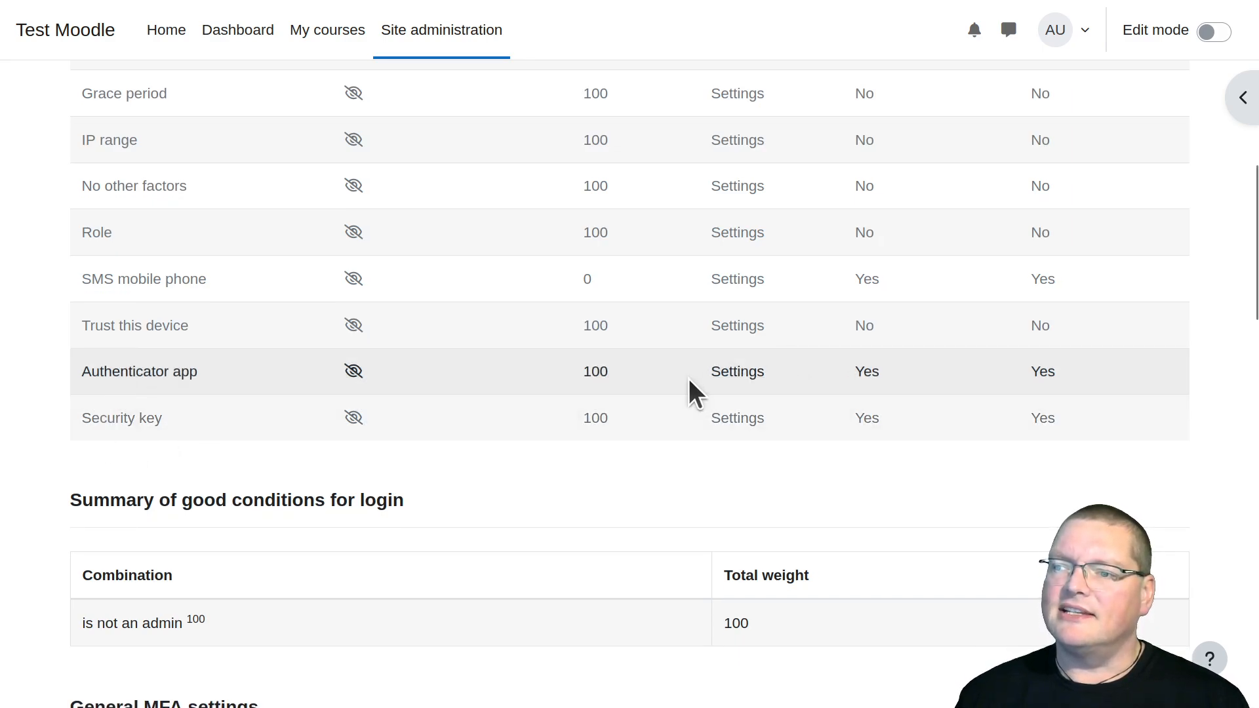
Enable the Authenticator app factor in its settings, review the TOTP verification window and mobile setup link options, and save the changes
left_click(722, 386)
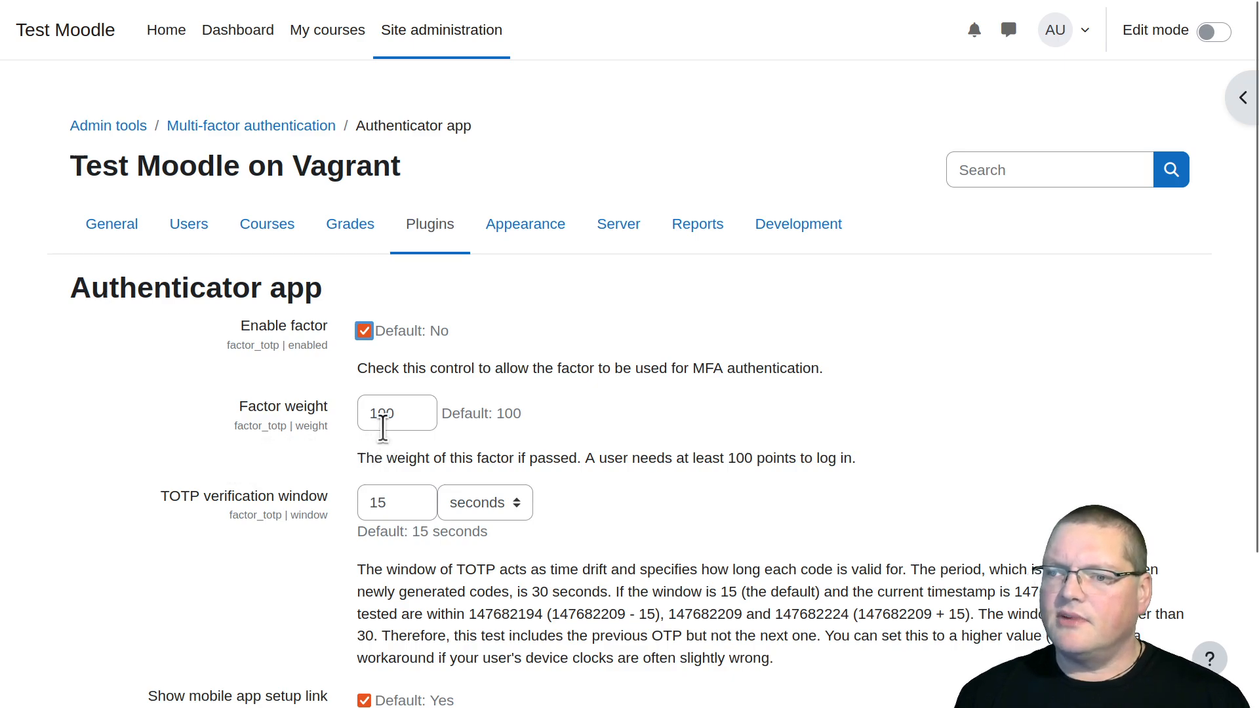
scroll(248, 514, "down", 3)
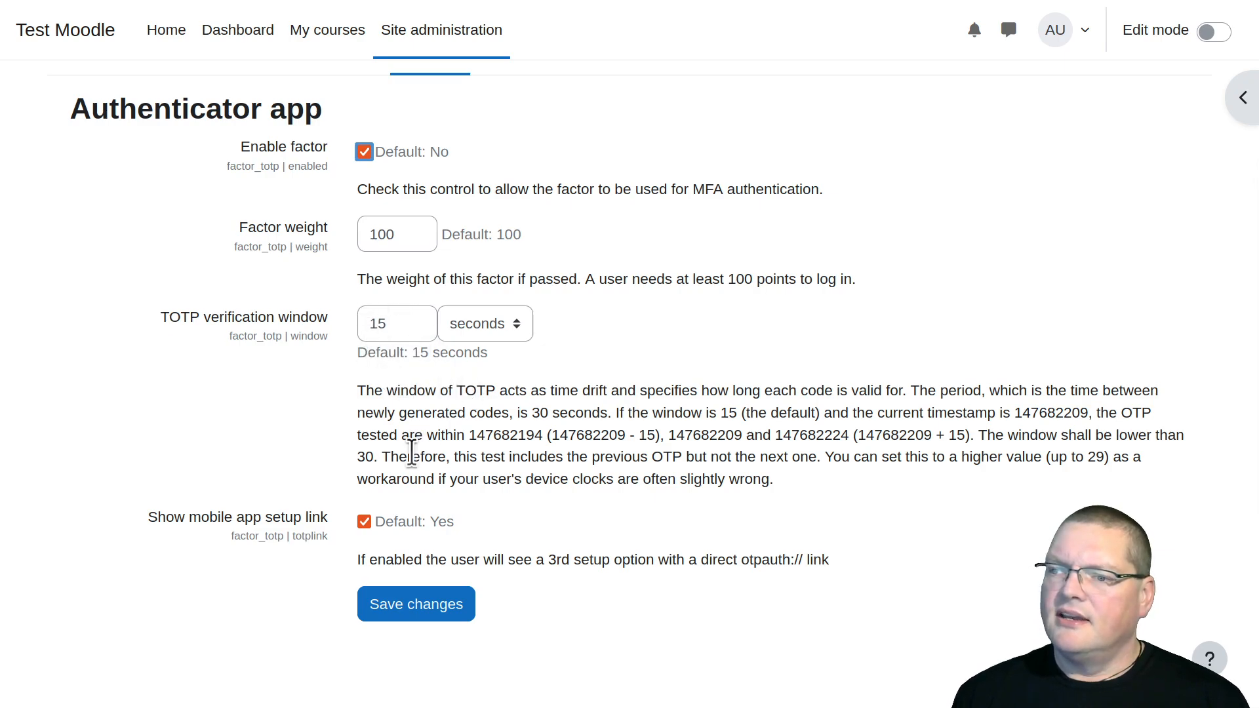
left_click_drag(528, 413, 606, 411)
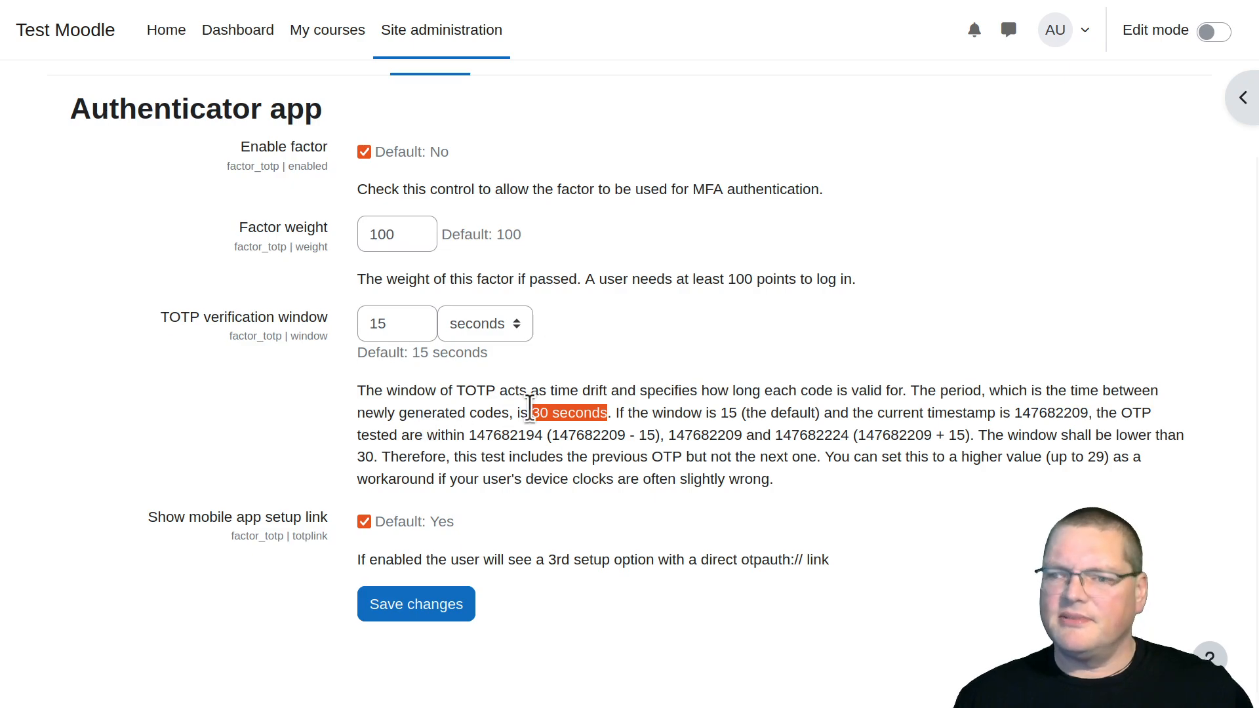
left_click(355, 404)
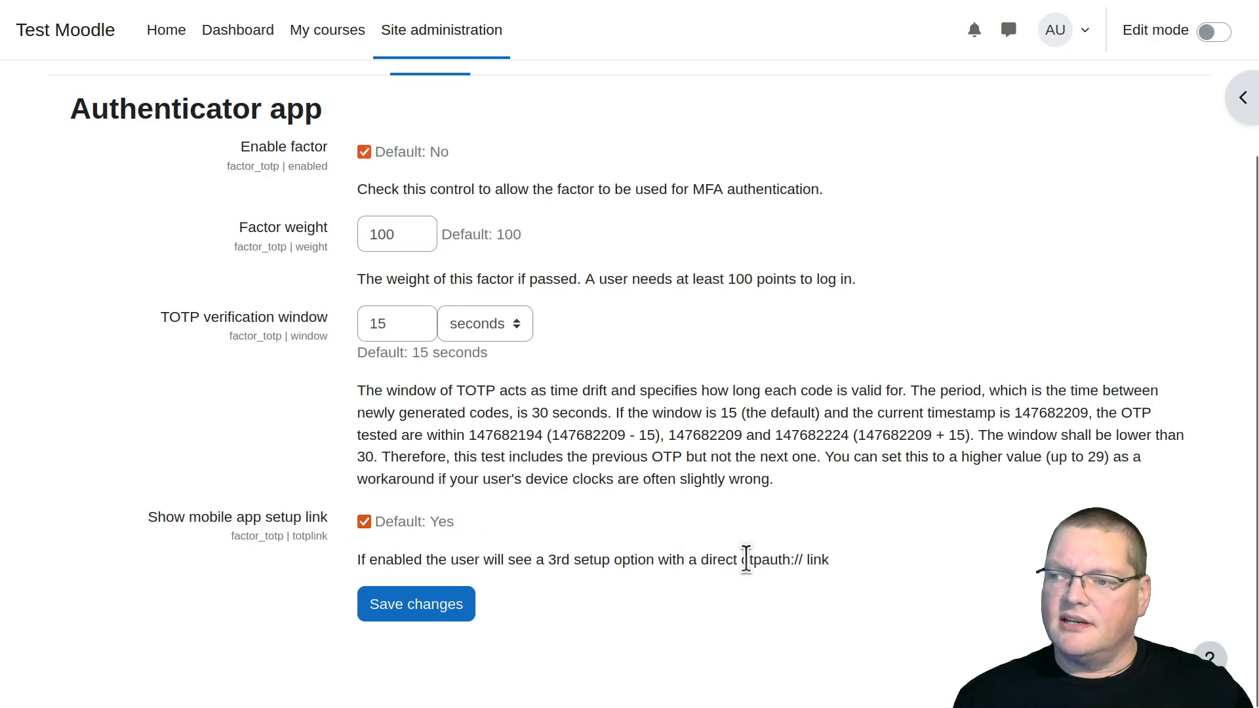
left_click_drag(812, 565, 712, 567)
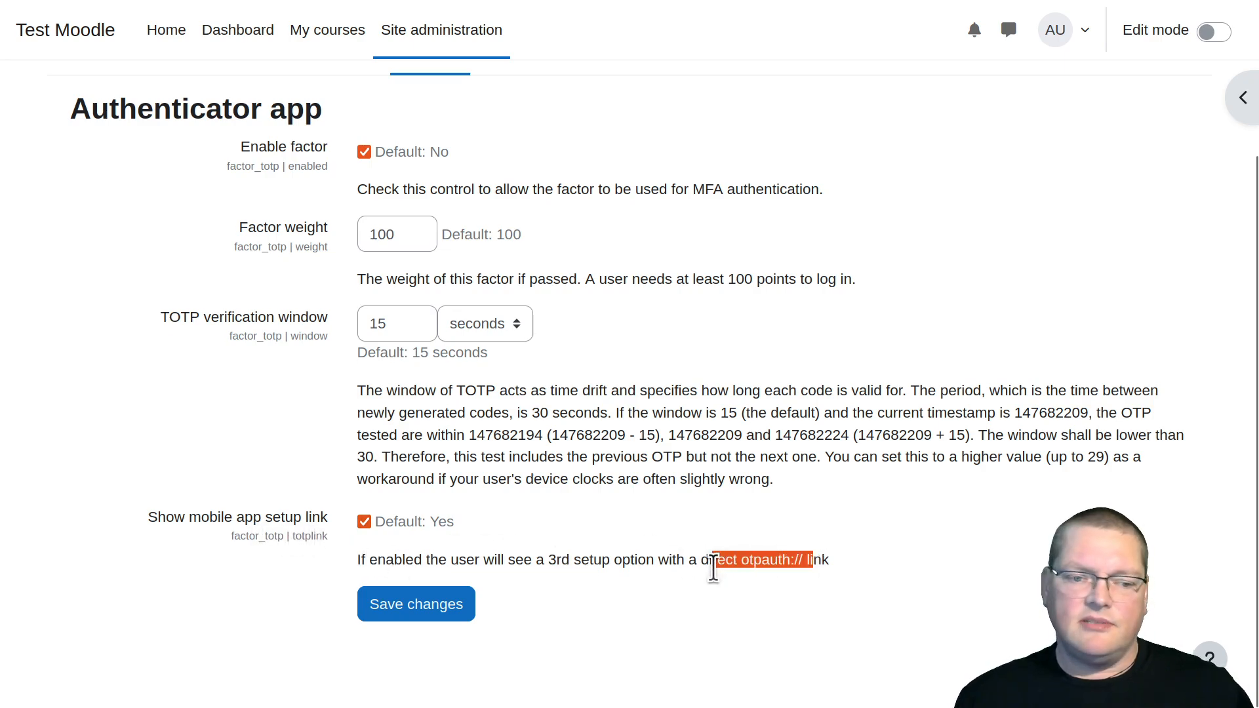
left_click(721, 575)
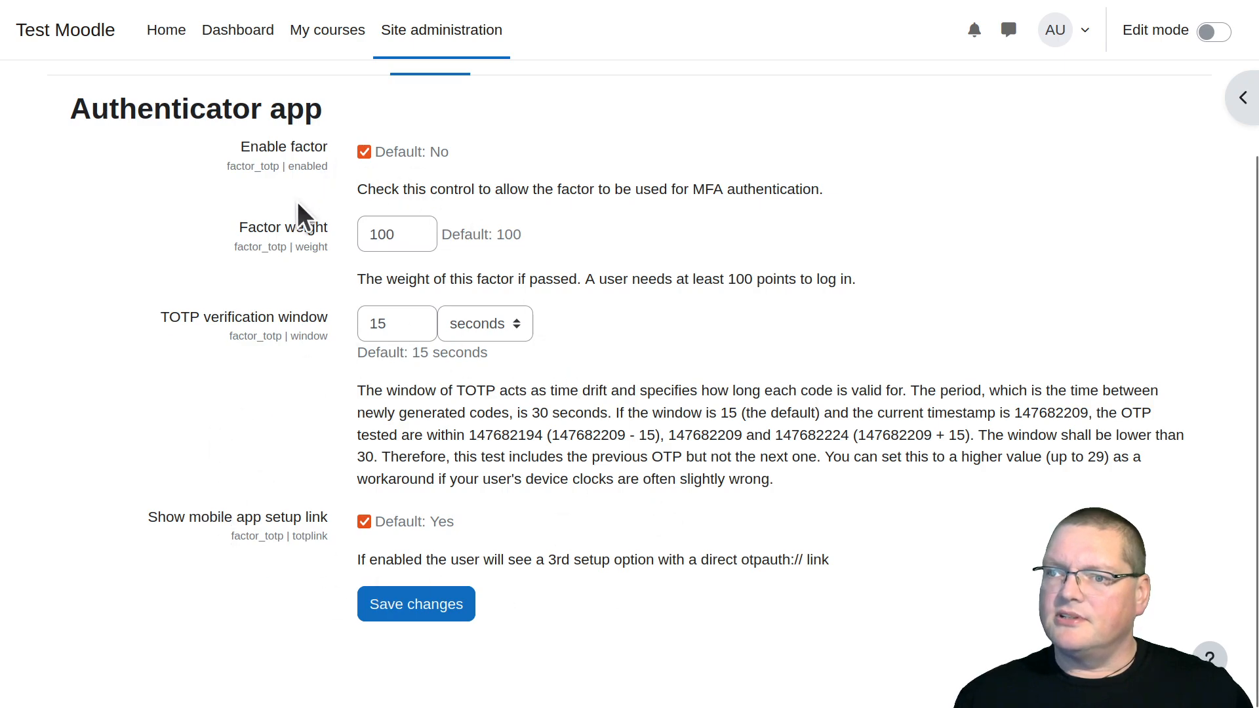
left_click(385, 603)
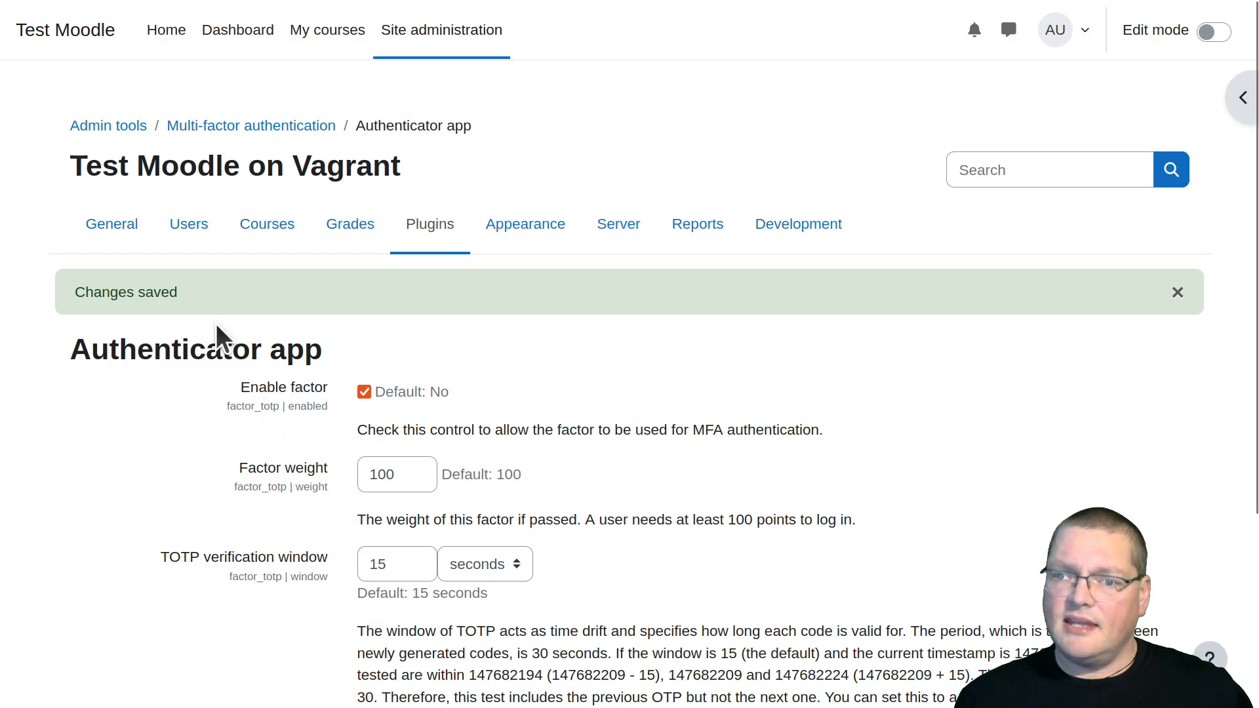
Return to the multi-factor authentication category and examine the factor list, the general MFA settings and the sections of the enabled factors
left_click(273, 126)
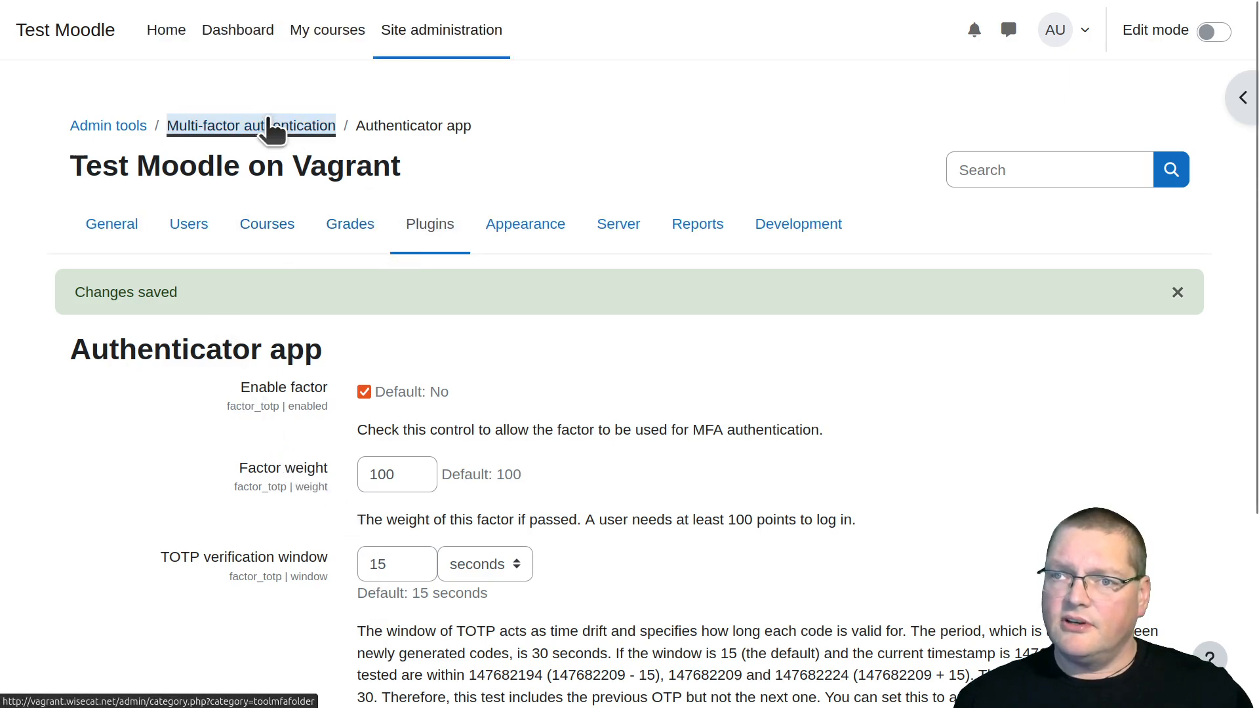
scroll(411, 353, "down", 1)
scroll(413, 356, "down", 3)
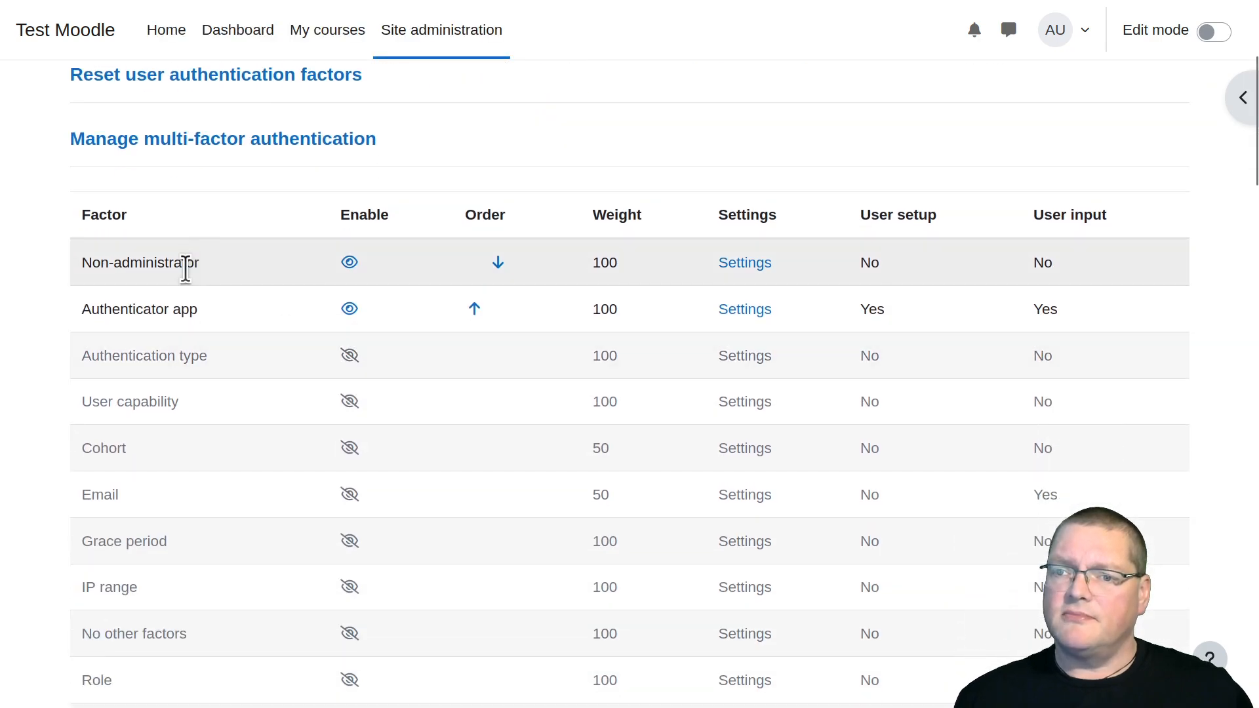
scroll(215, 365, "down", 7)
scroll(214, 364, "down", 17)
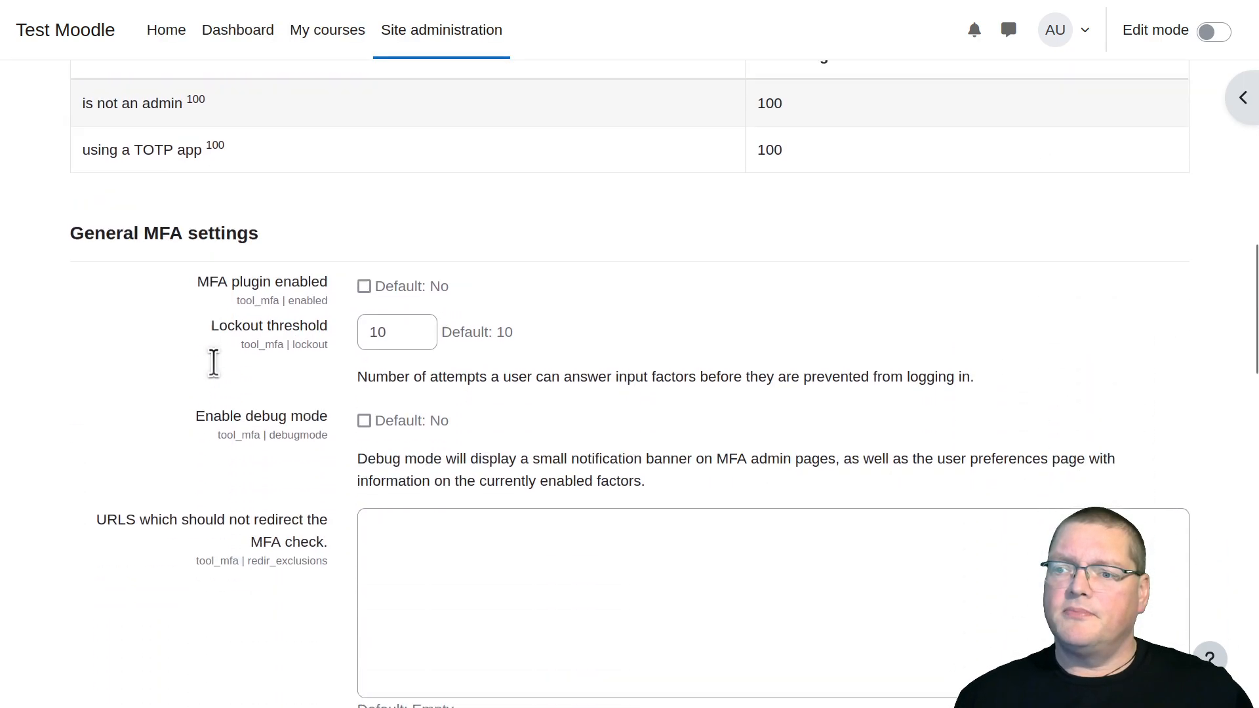
scroll(215, 367, "down", 14)
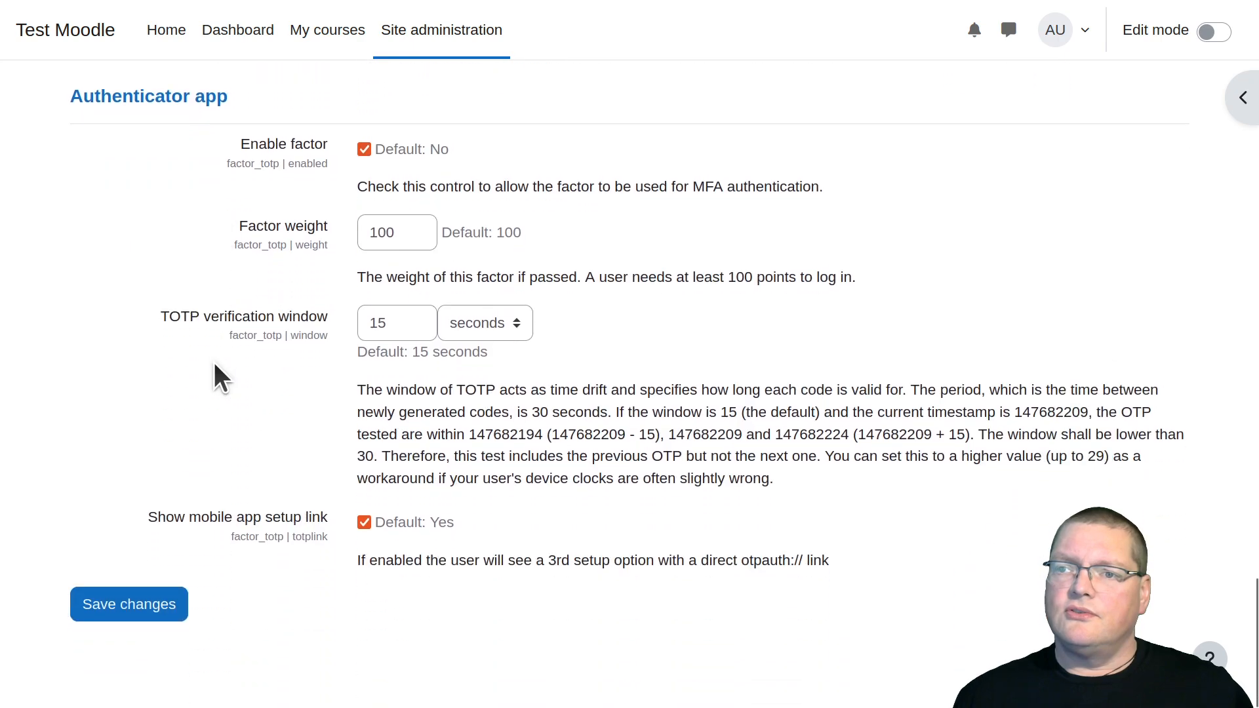
scroll(214, 363, "up", 6)
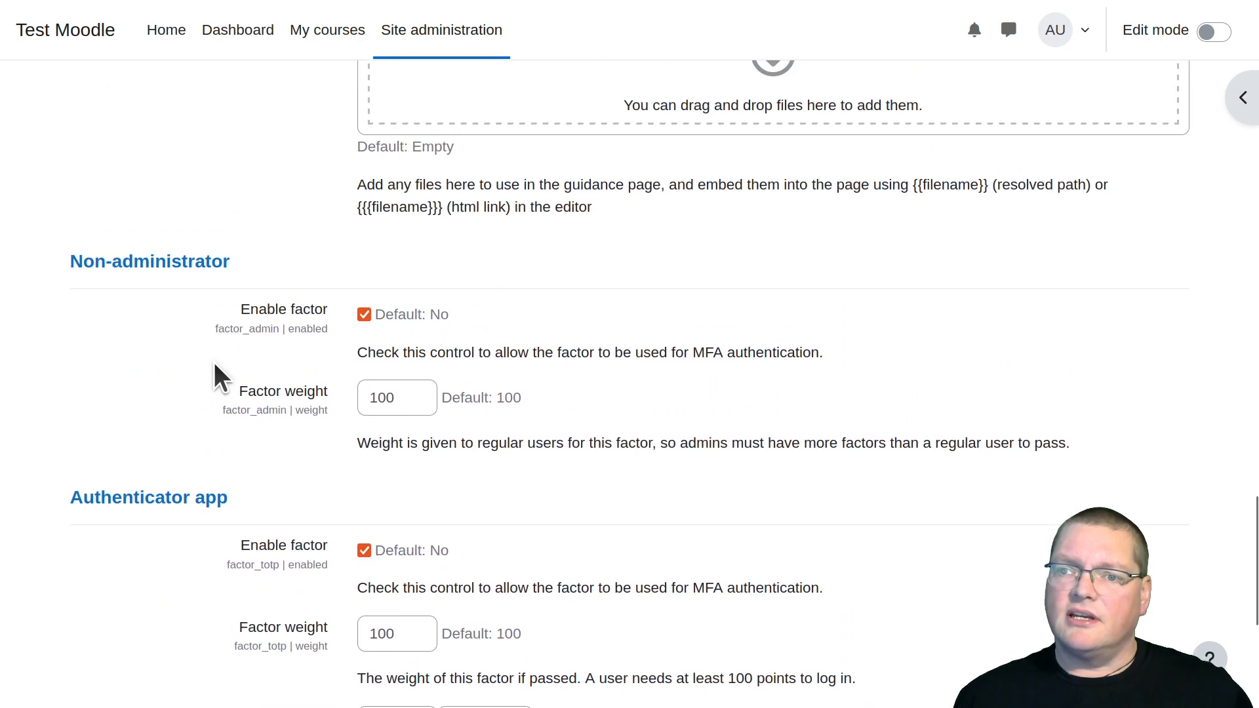
scroll(214, 363, "down", 4)
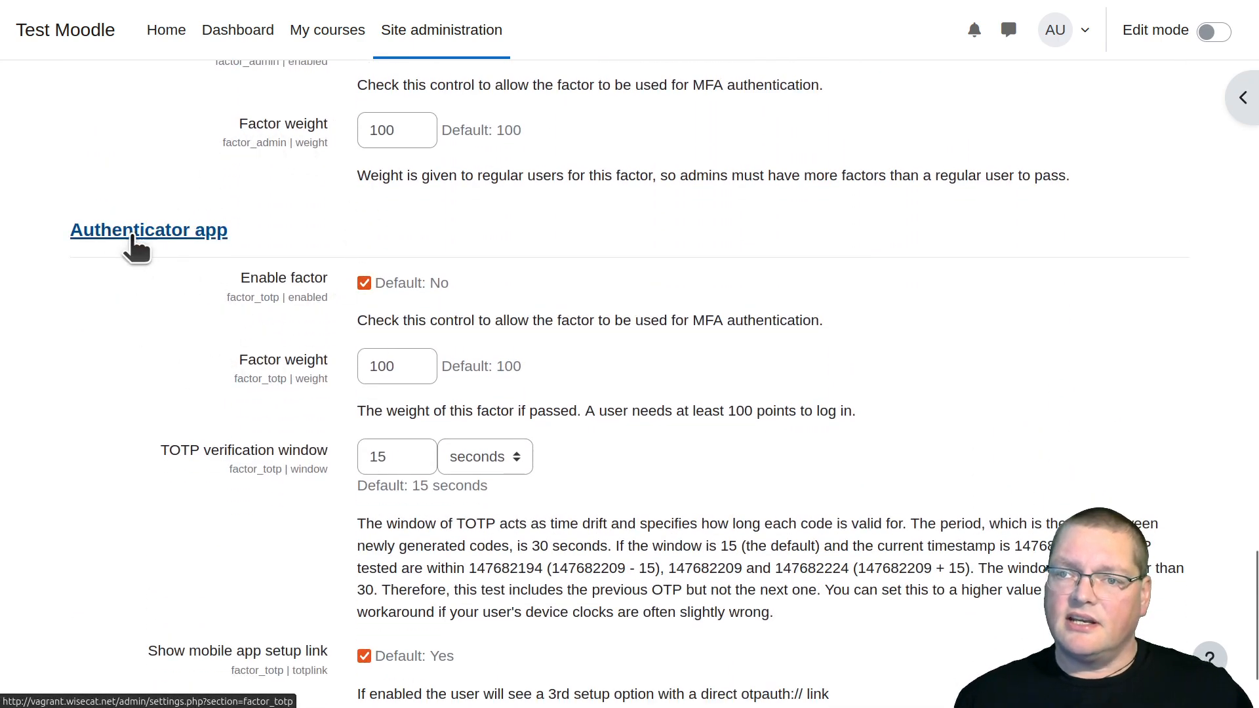
scroll(410, 302, "up", 10)
scroll(410, 301, "up", 8)
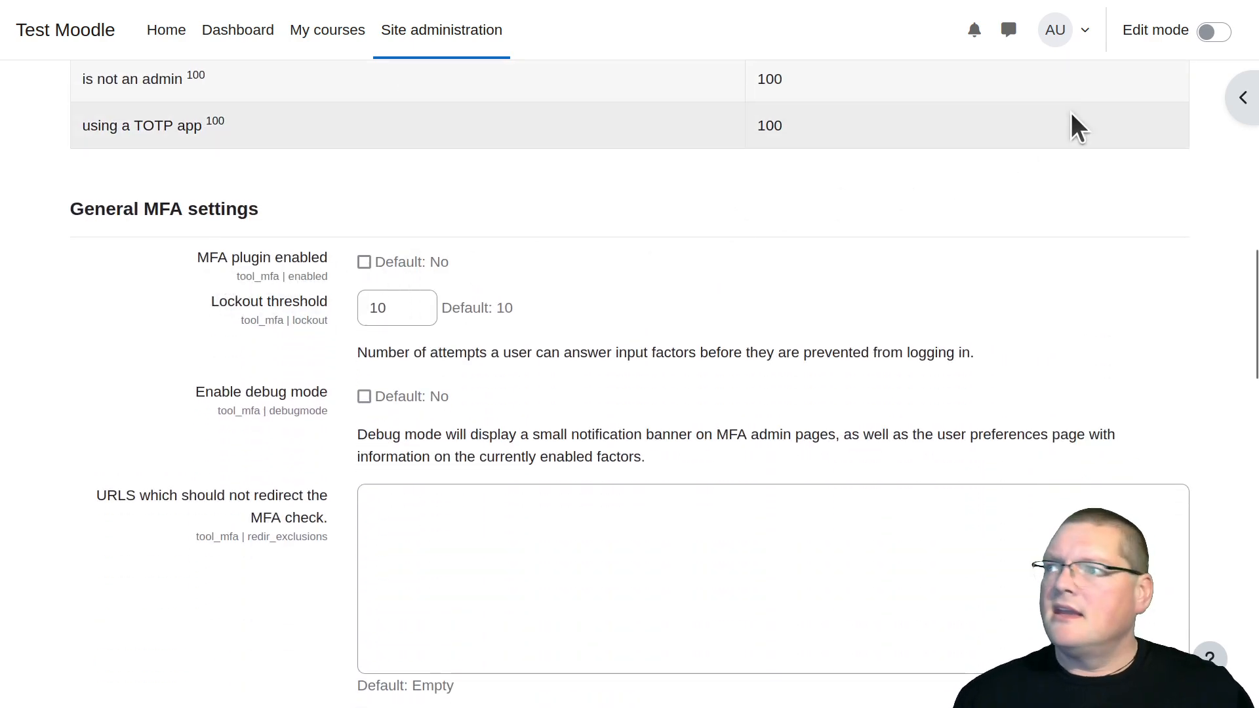
Open the admin account's profile and preferences pages and check them for multi-factor authentication options
left_click(1079, 42)
left_click(987, 87)
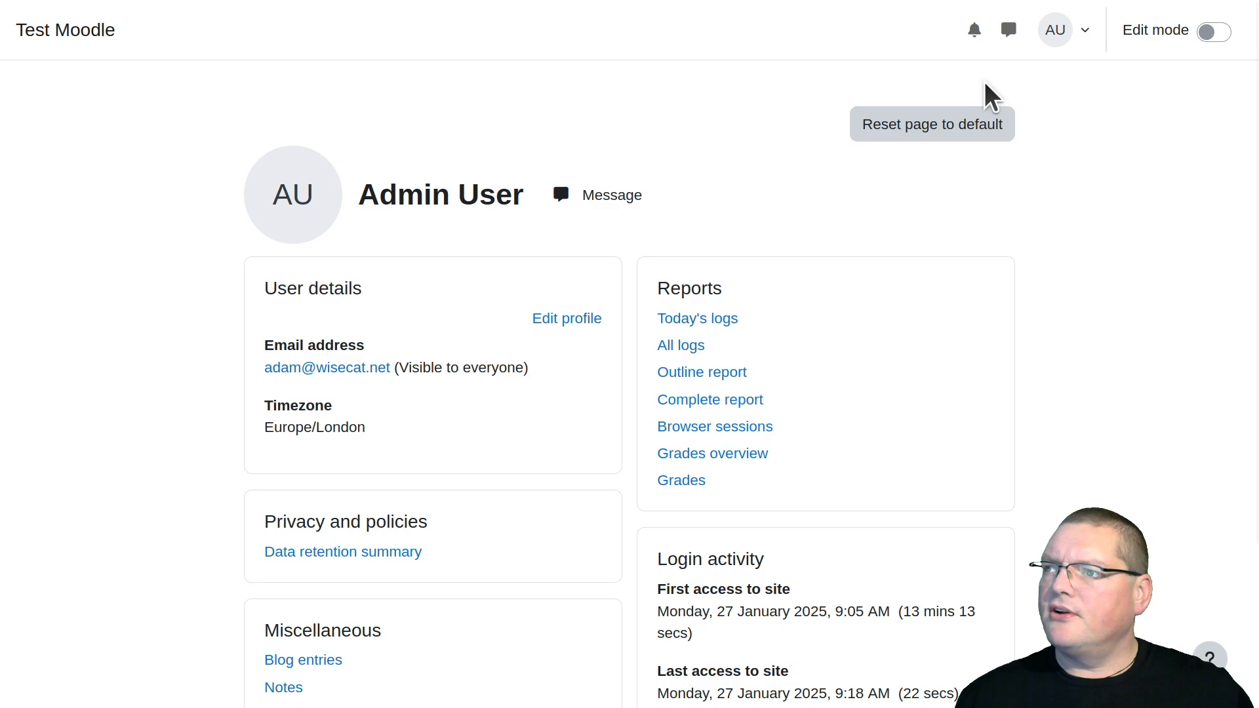
left_click(1065, 31)
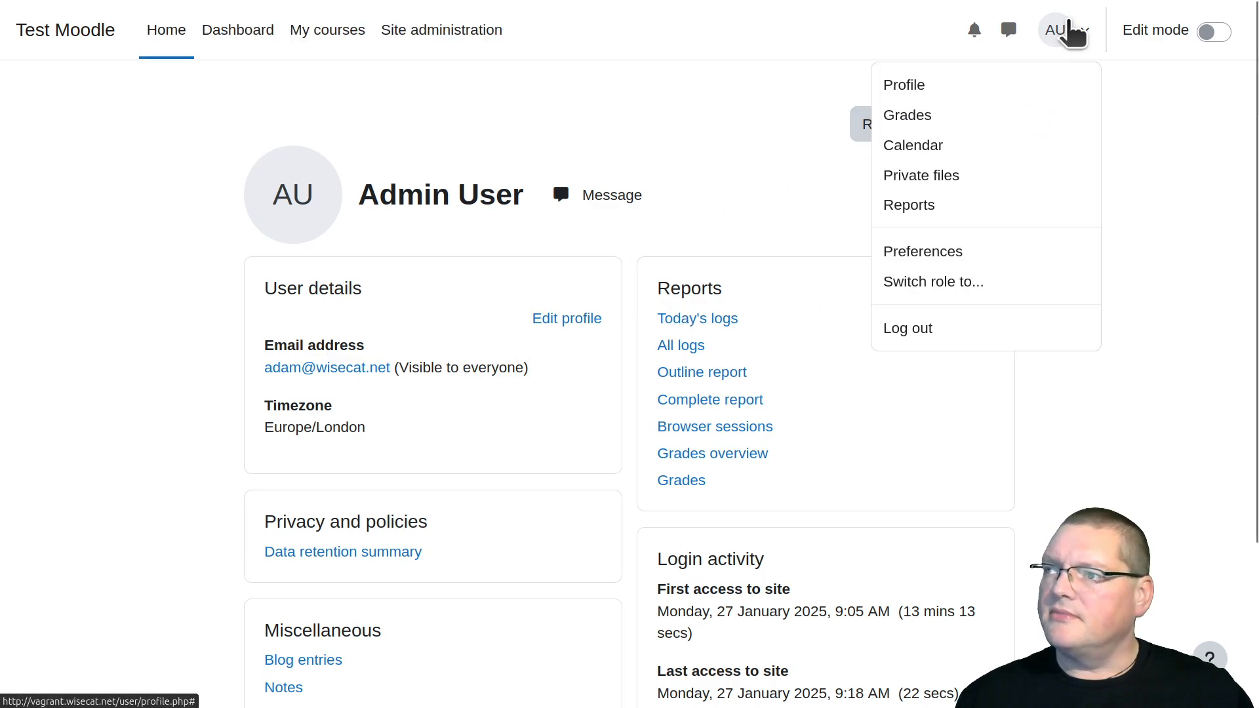
left_click(970, 254)
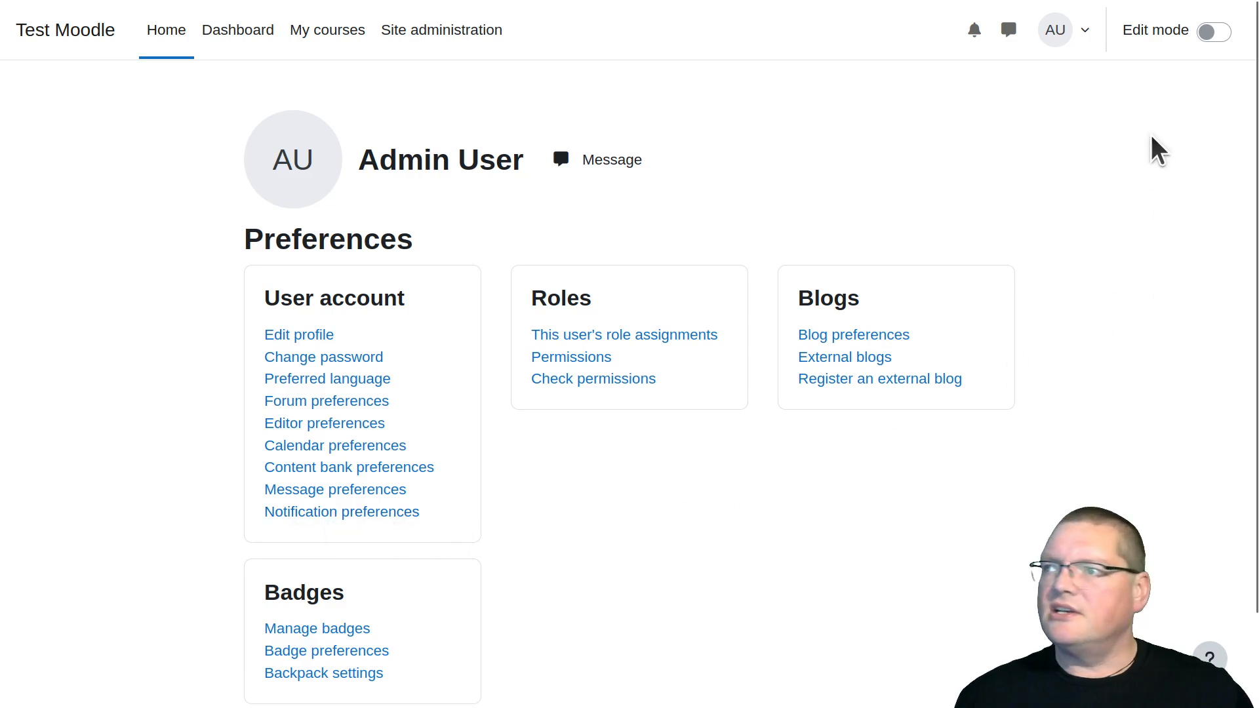
left_click(1090, 40)
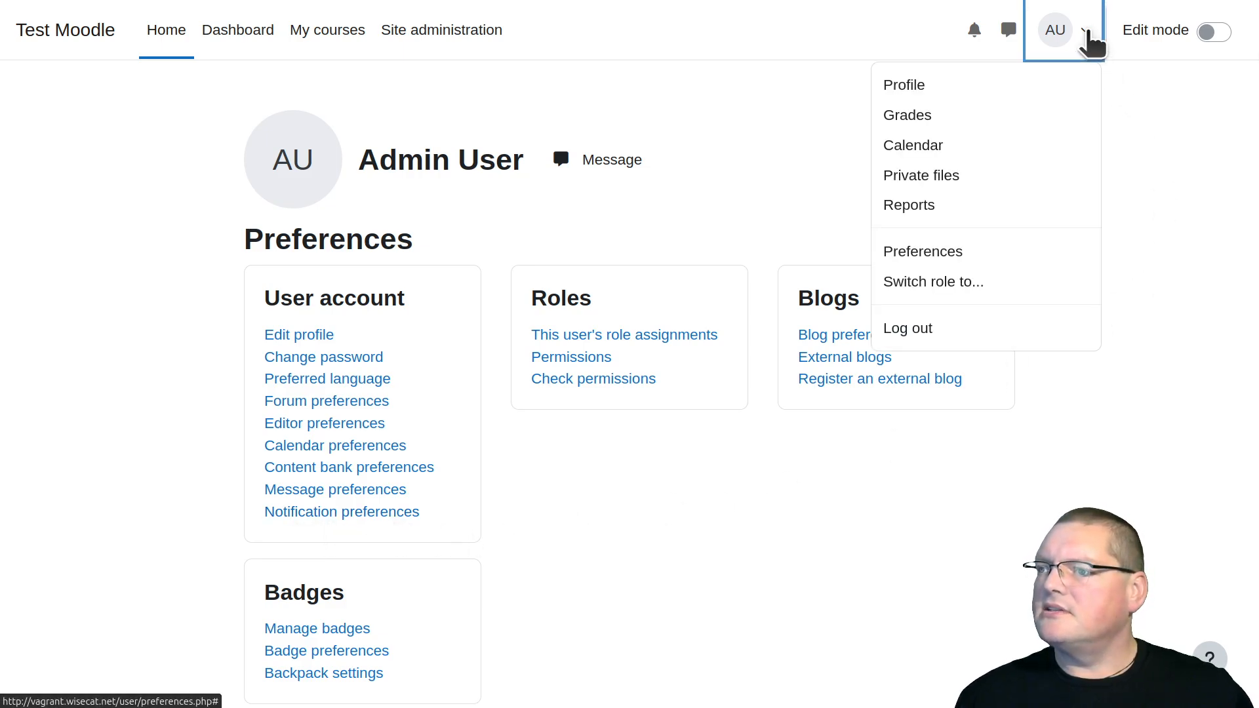
left_click(1090, 41)
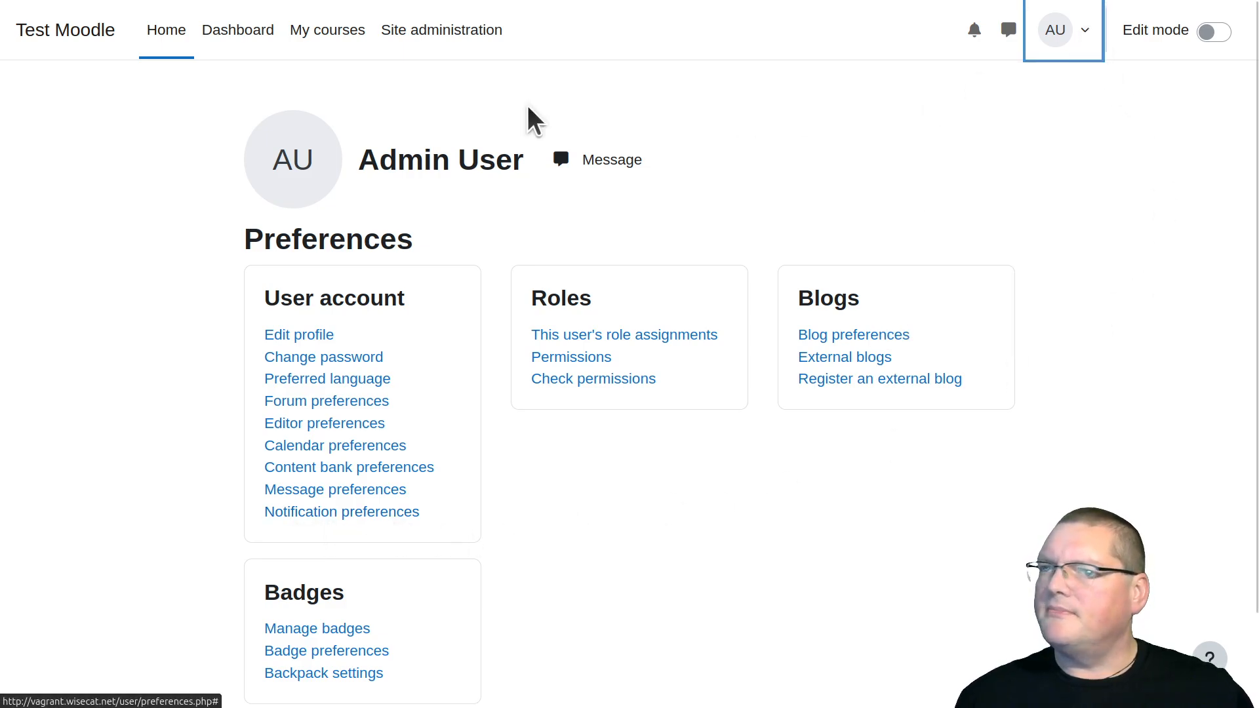
Go back from the account preferences, past the profile page, to the multi-factor authentication category
mouse_move(122, 36)
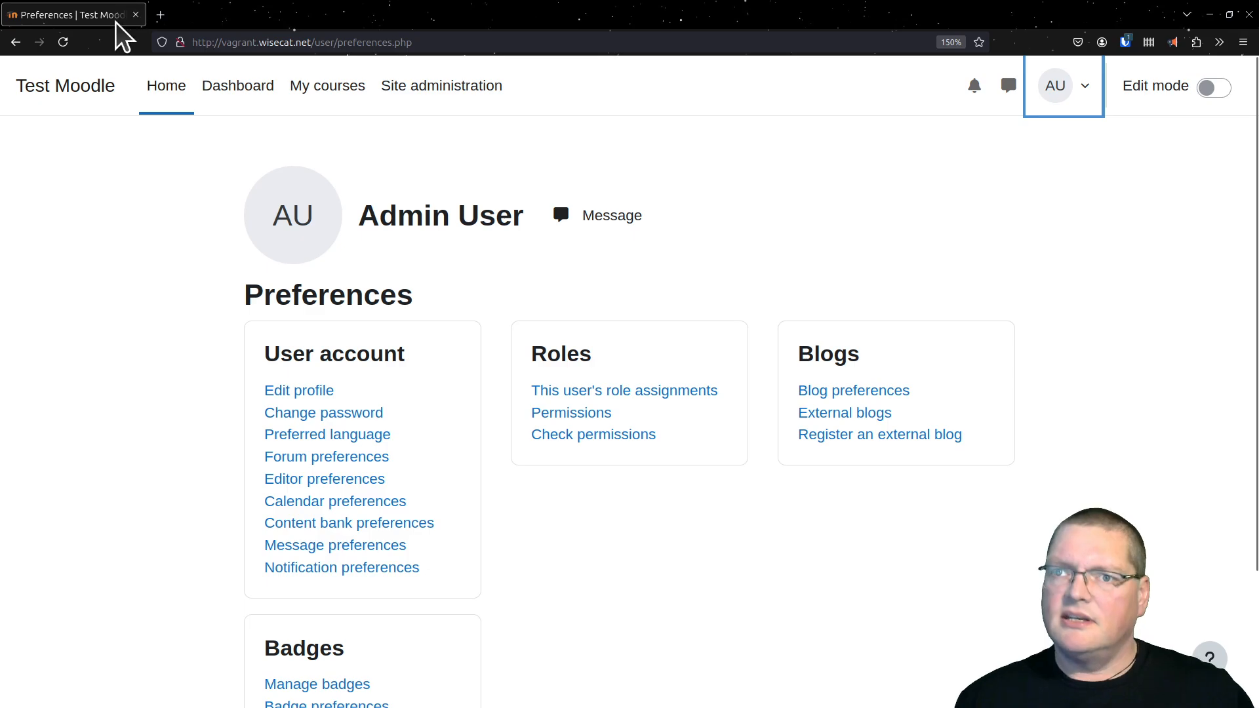
left_click(16, 42)
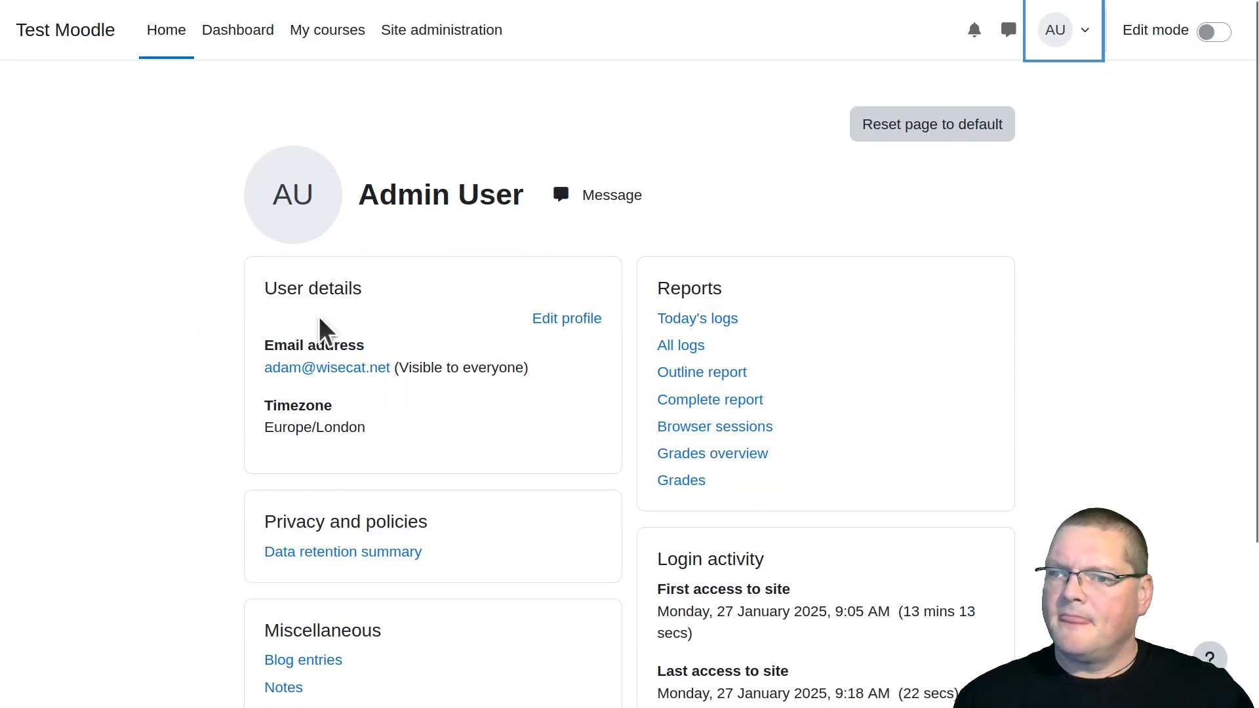
mouse_move(10, 6)
left_click(16, 42)
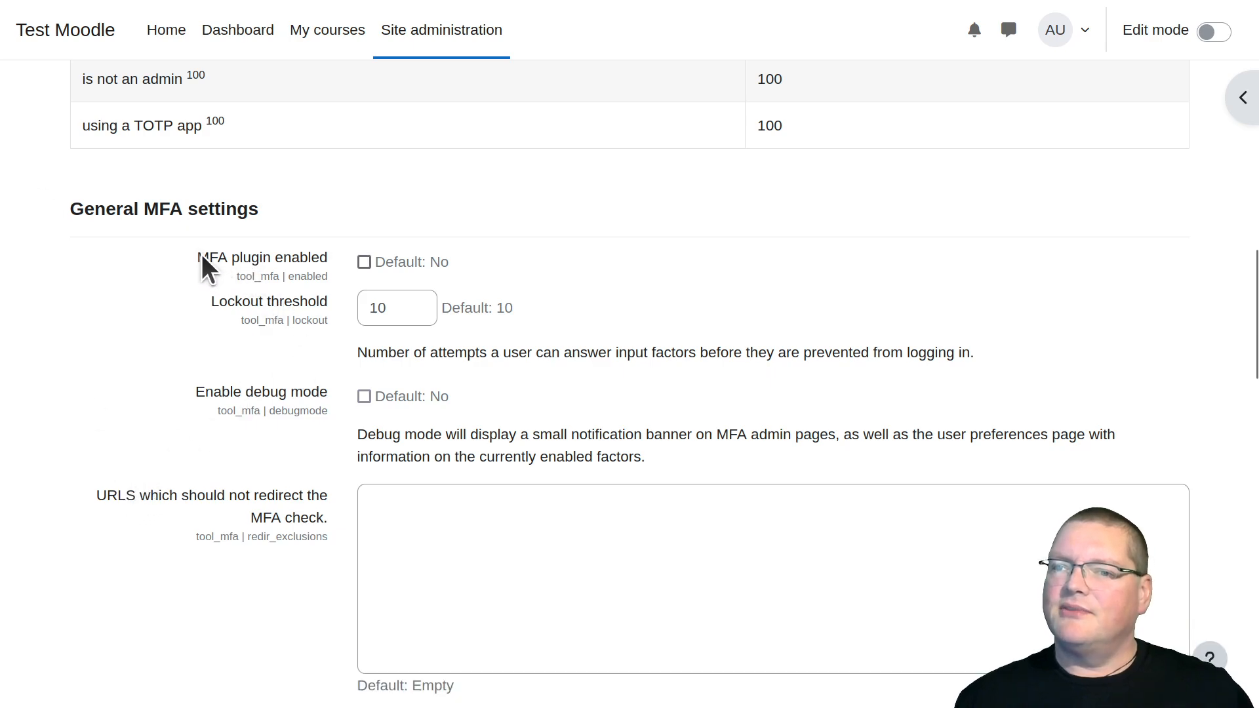
Enable the MFA plugin in the general MFA settings and set the lockout threshold to 3
left_click_drag(70, 208, 231, 224)
scroll(231, 224, "up", 10)
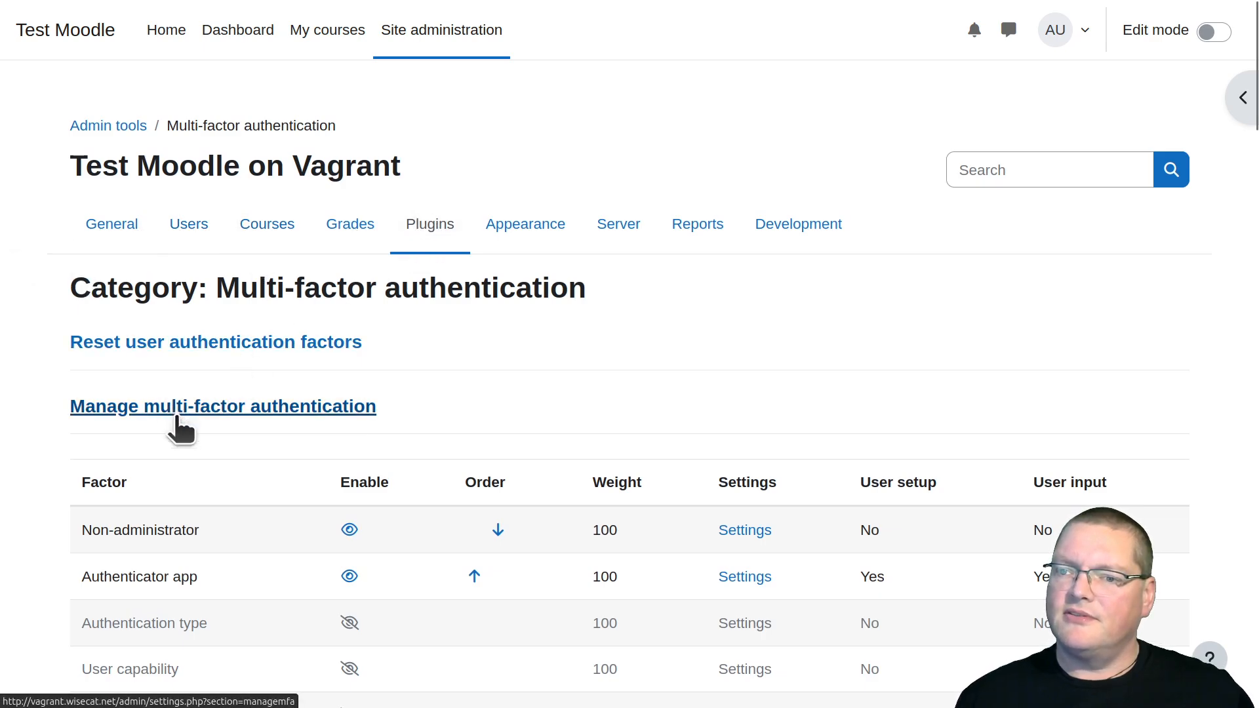
scroll(214, 505, "down", 10)
left_click(104, 245)
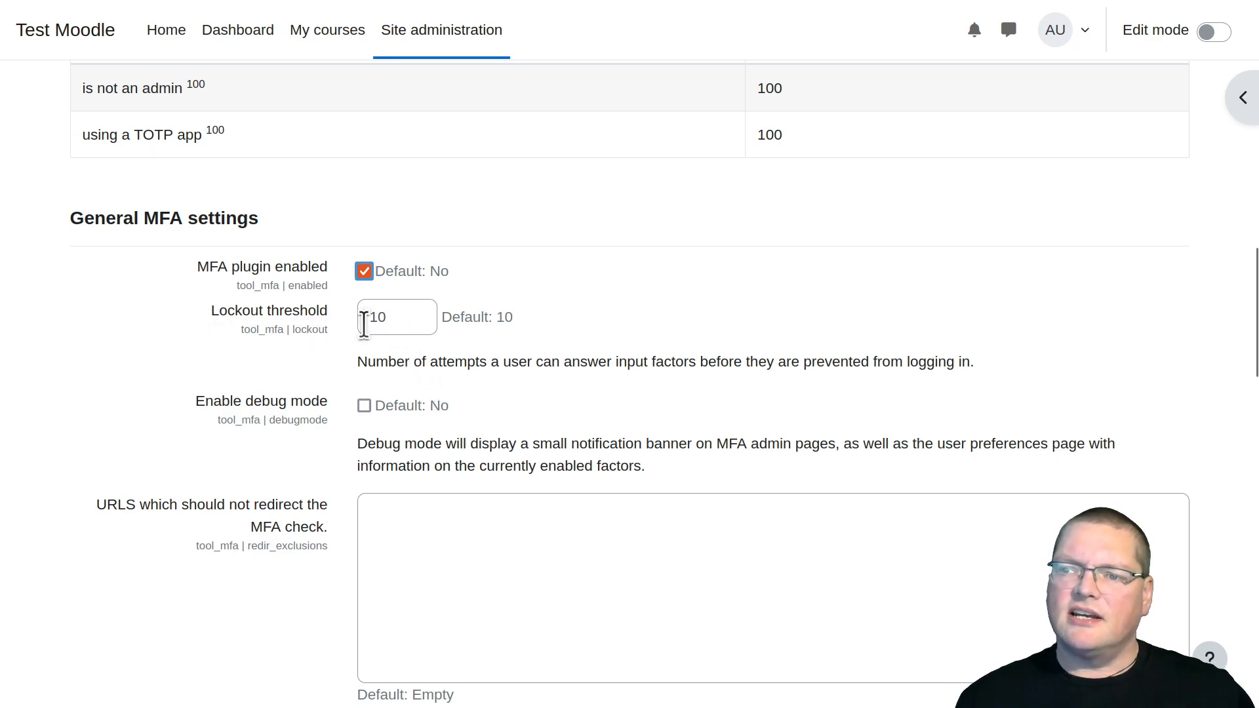
key("Tab")
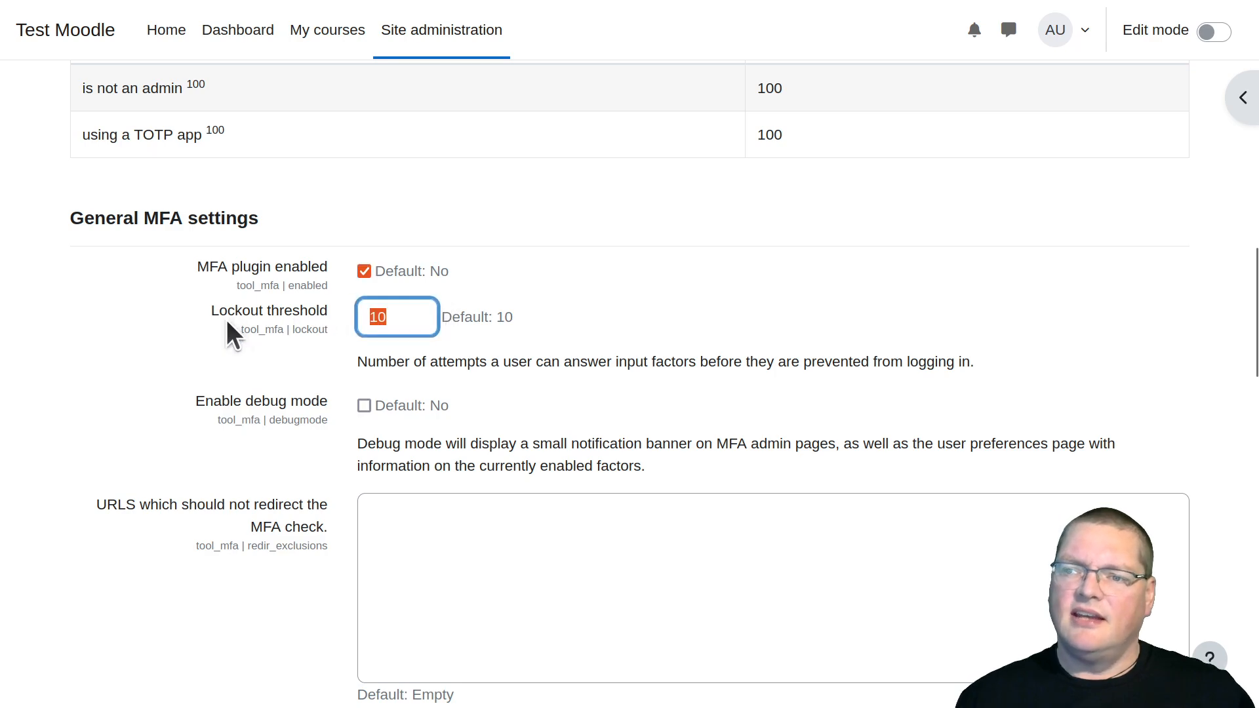
type("3")
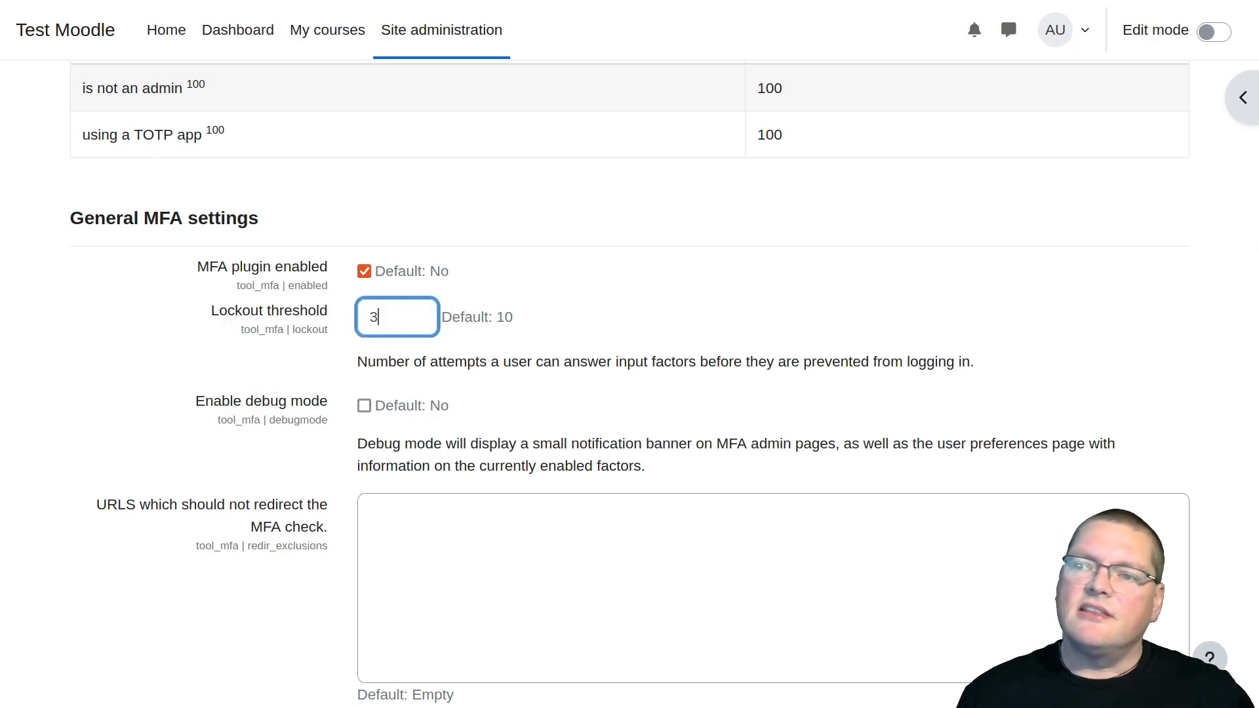
left_click(720, 421)
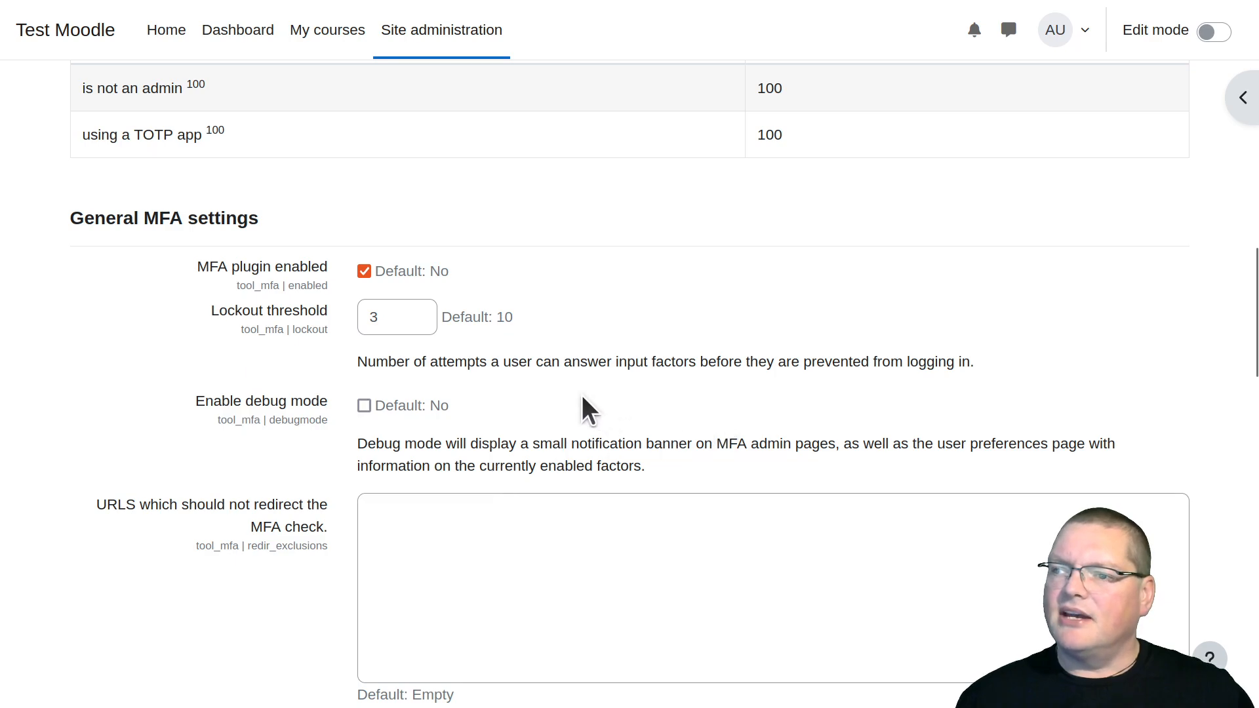
Examine the debug mode, redirect exclusion and guidance page settings, then the summary of good conditions for login
scroll(478, 365, "down", 2)
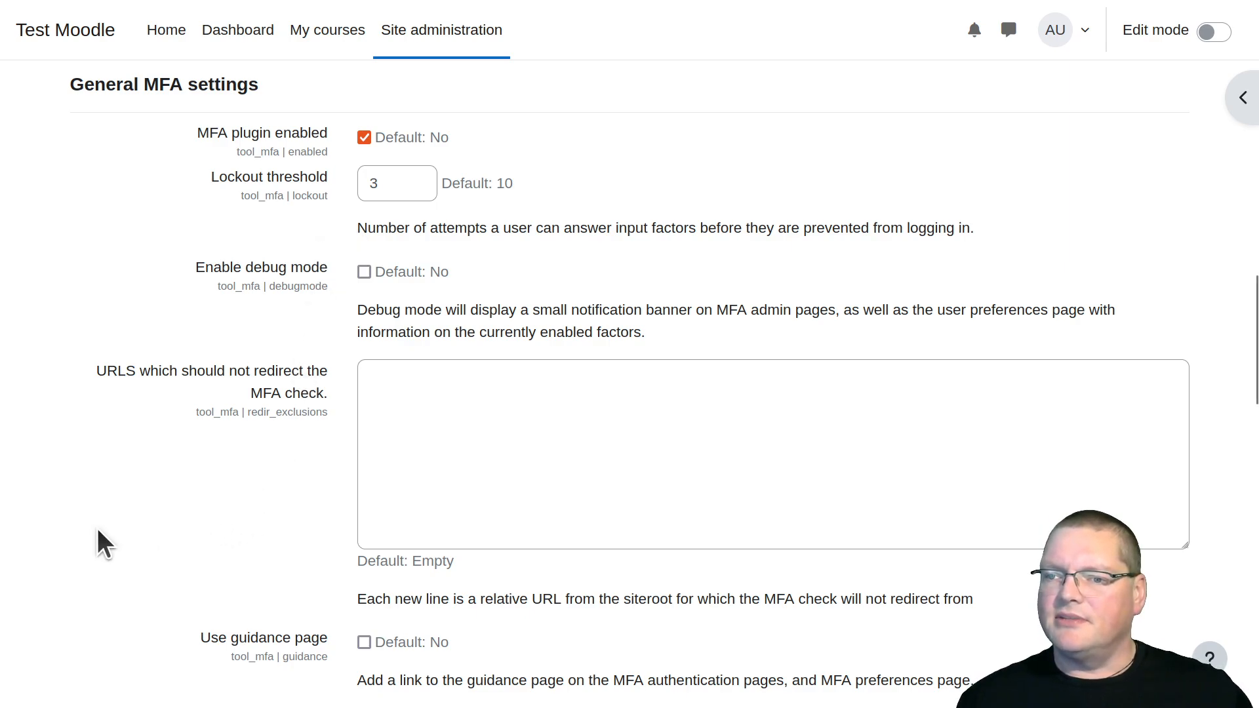
scroll(97, 530, "down", 4)
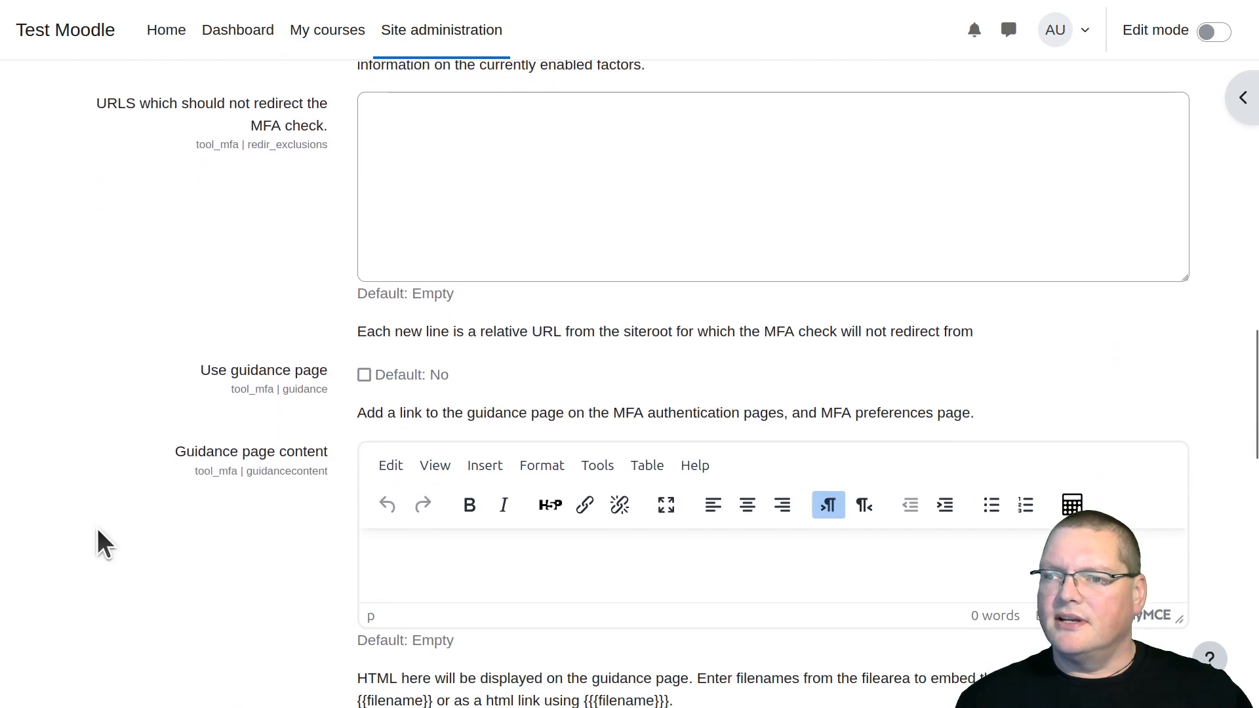
scroll(97, 530, "down", 9)
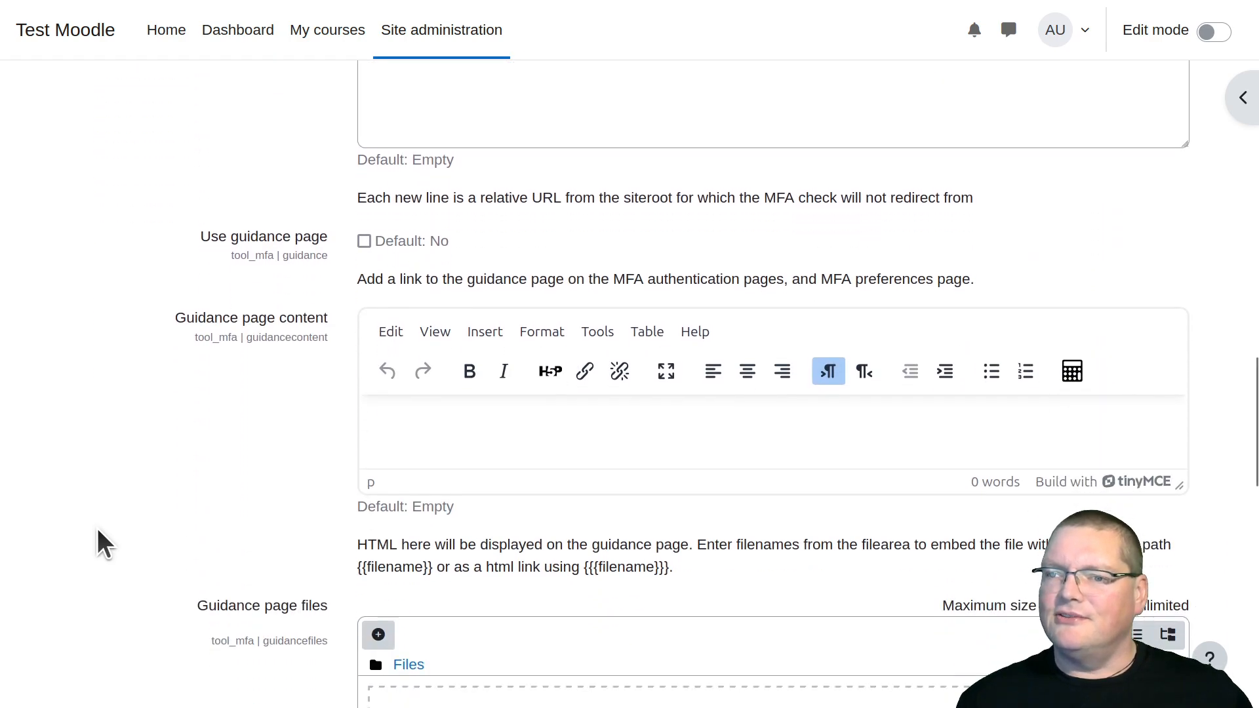
scroll(97, 529, "down", 9)
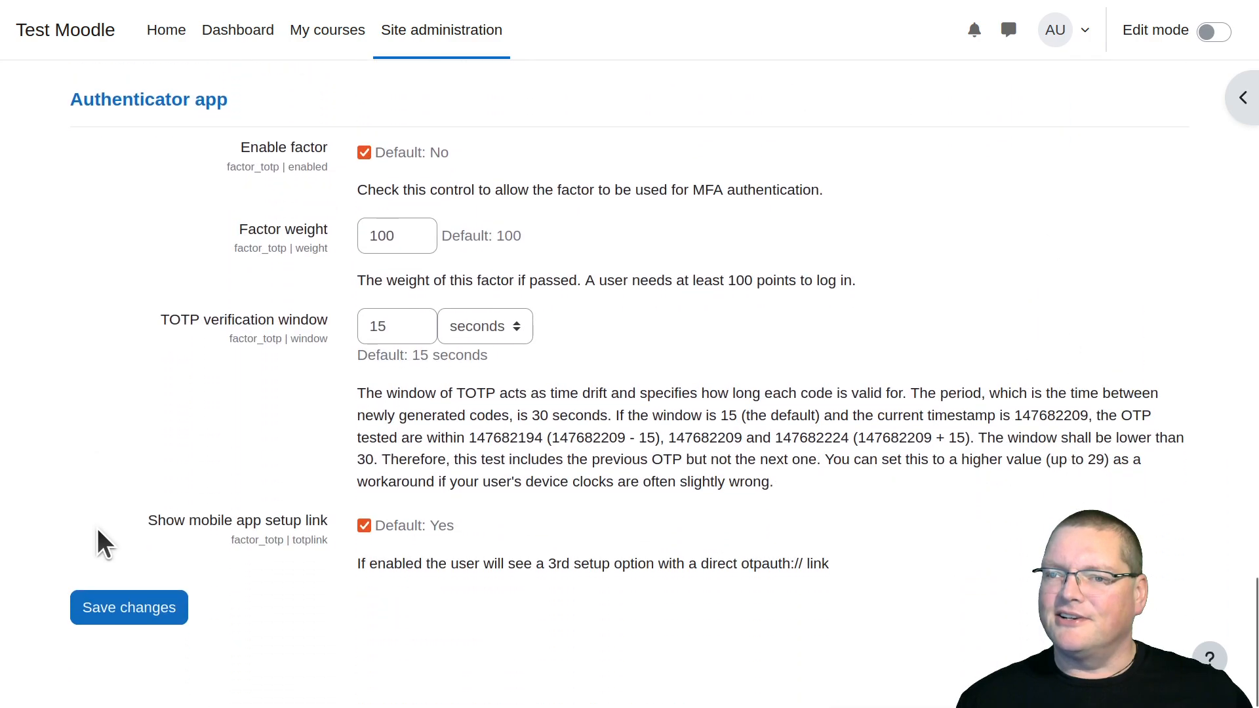
scroll(97, 528, "up", 20)
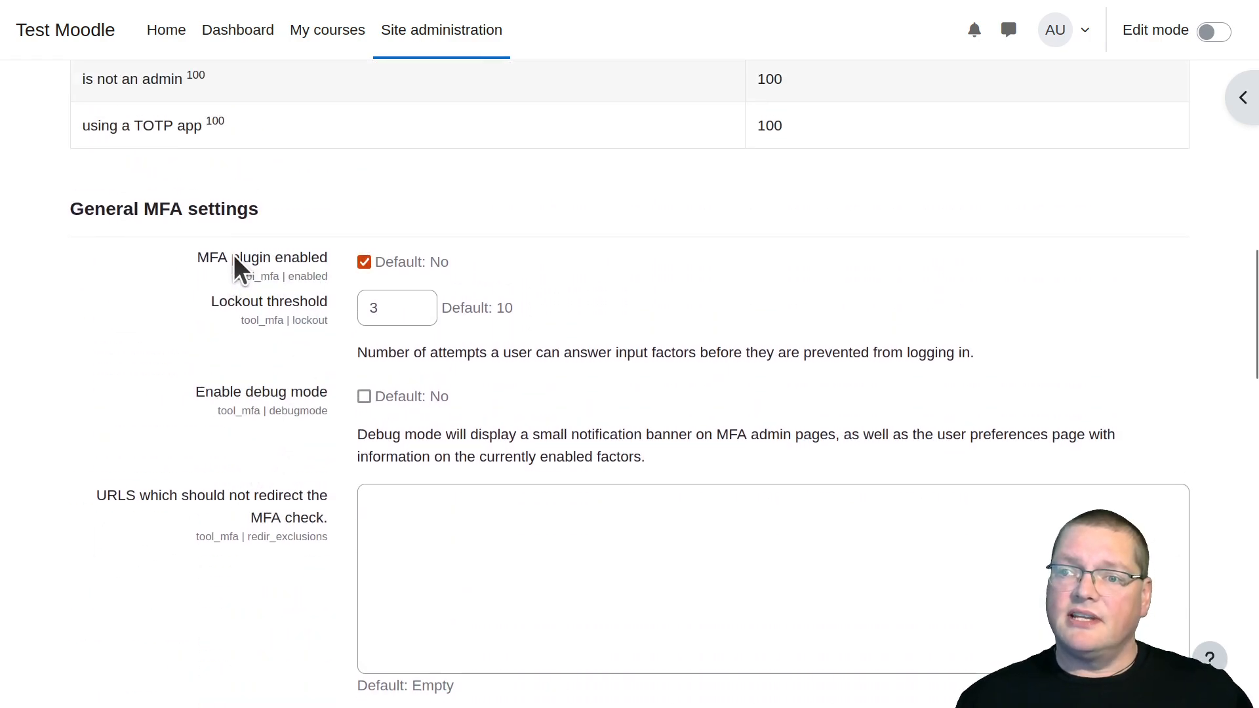
scroll(253, 290, "up", 6)
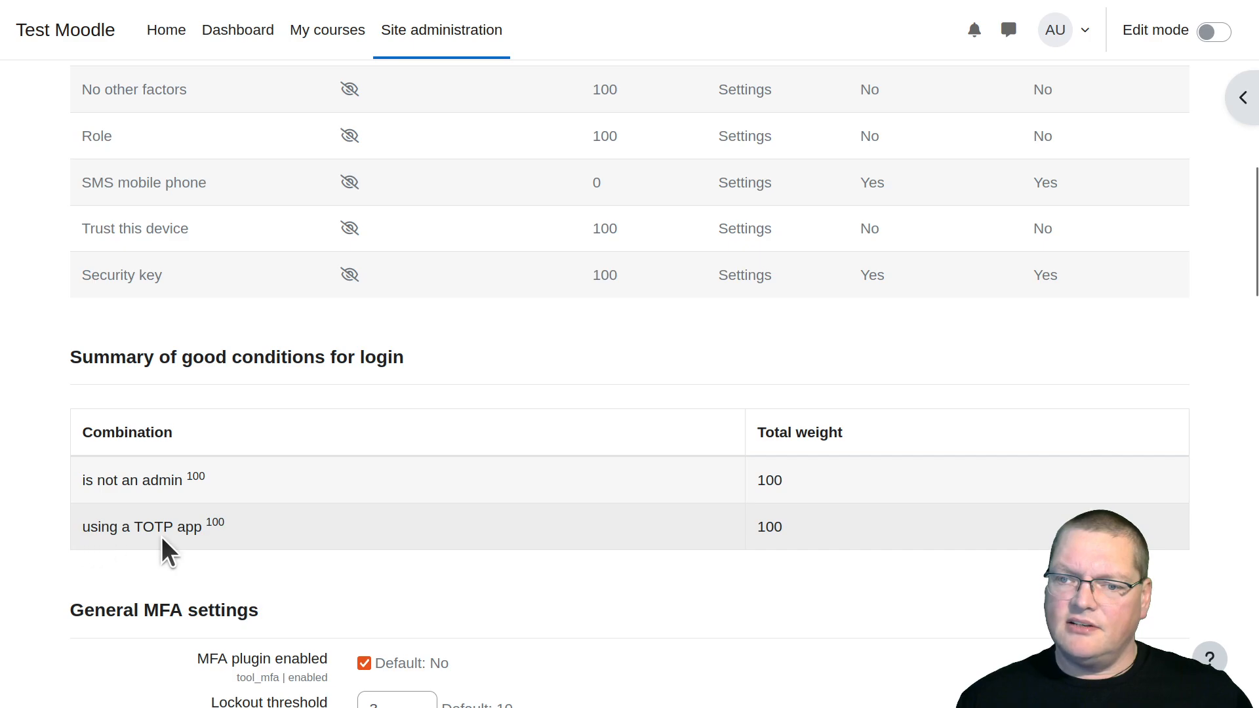
scroll(695, 461, "down", 2)
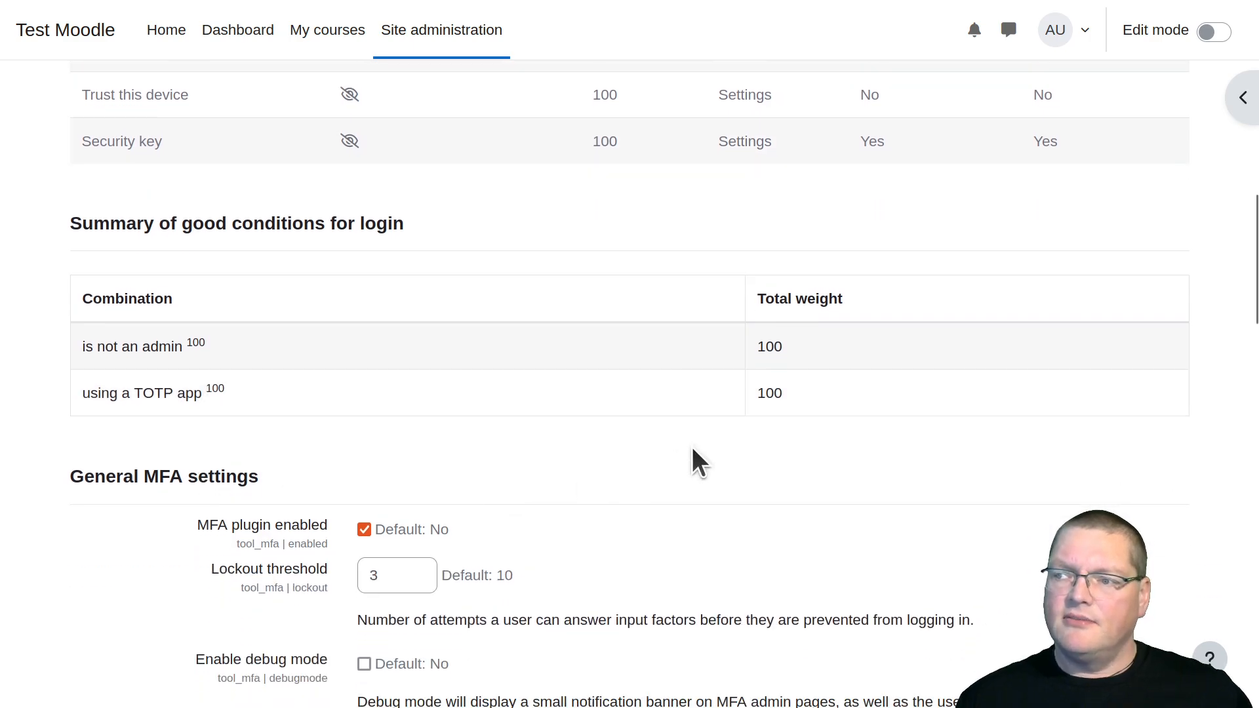
scroll(545, 532, "down", 20)
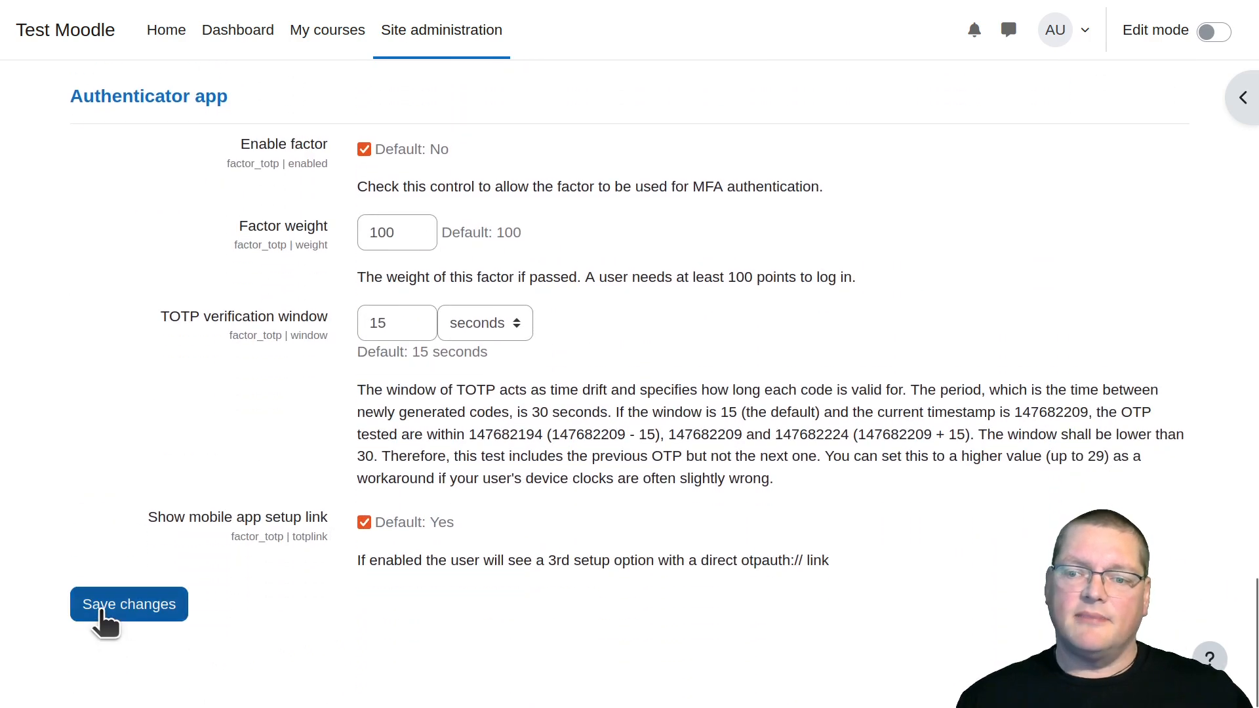
Save the multi-factor authentication settings and check the list of factors
left_click(101, 609)
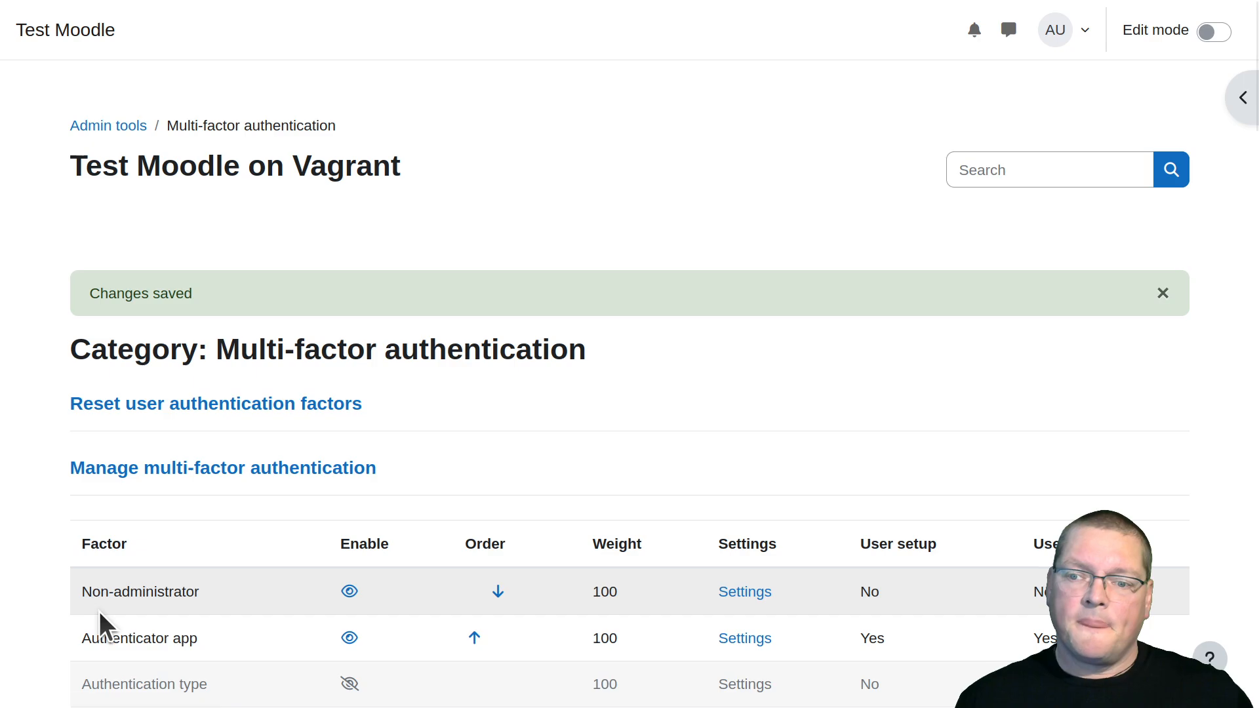
scroll(100, 613, "down", 8)
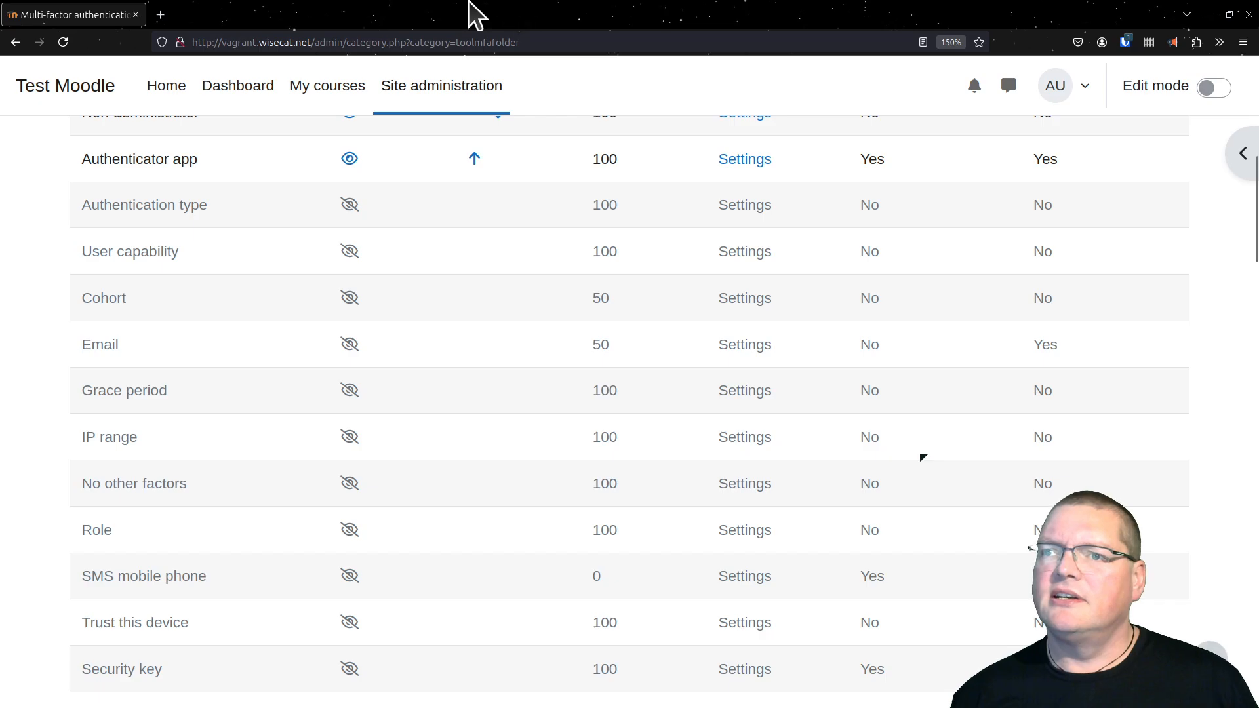
Open the site home page in a private window and try to log in as admin with the account password
right_click(174, 22)
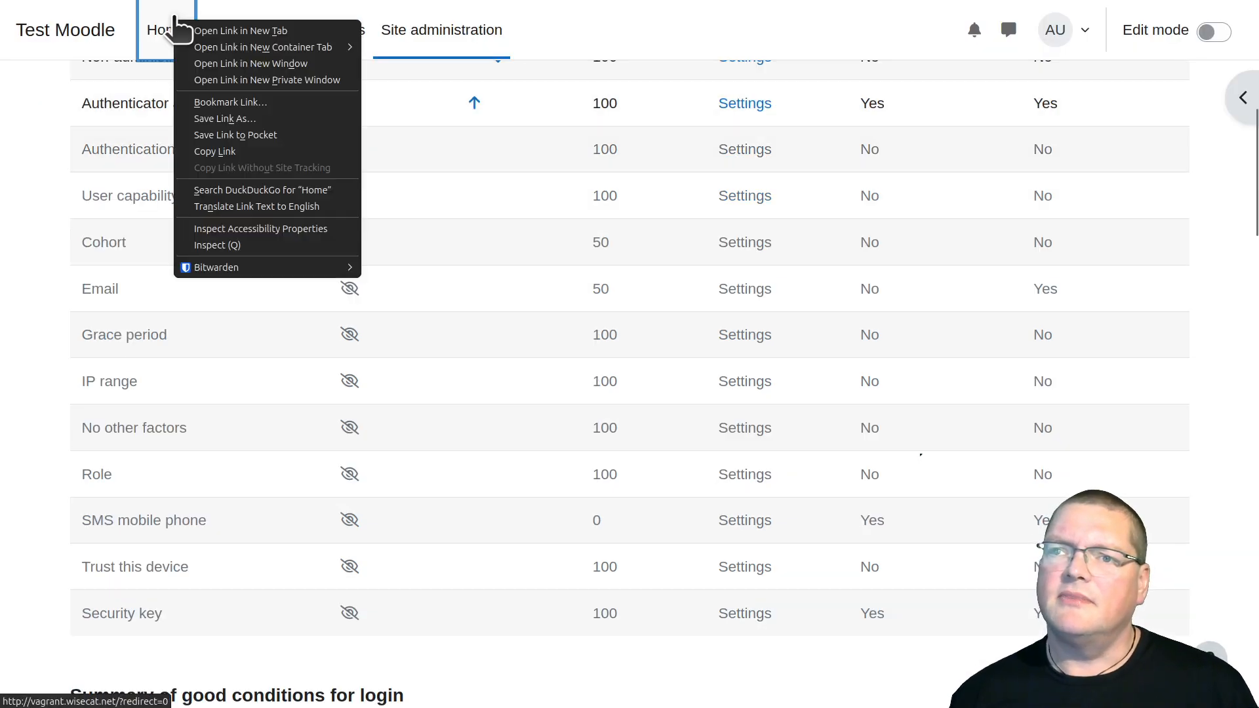
left_click(237, 81)
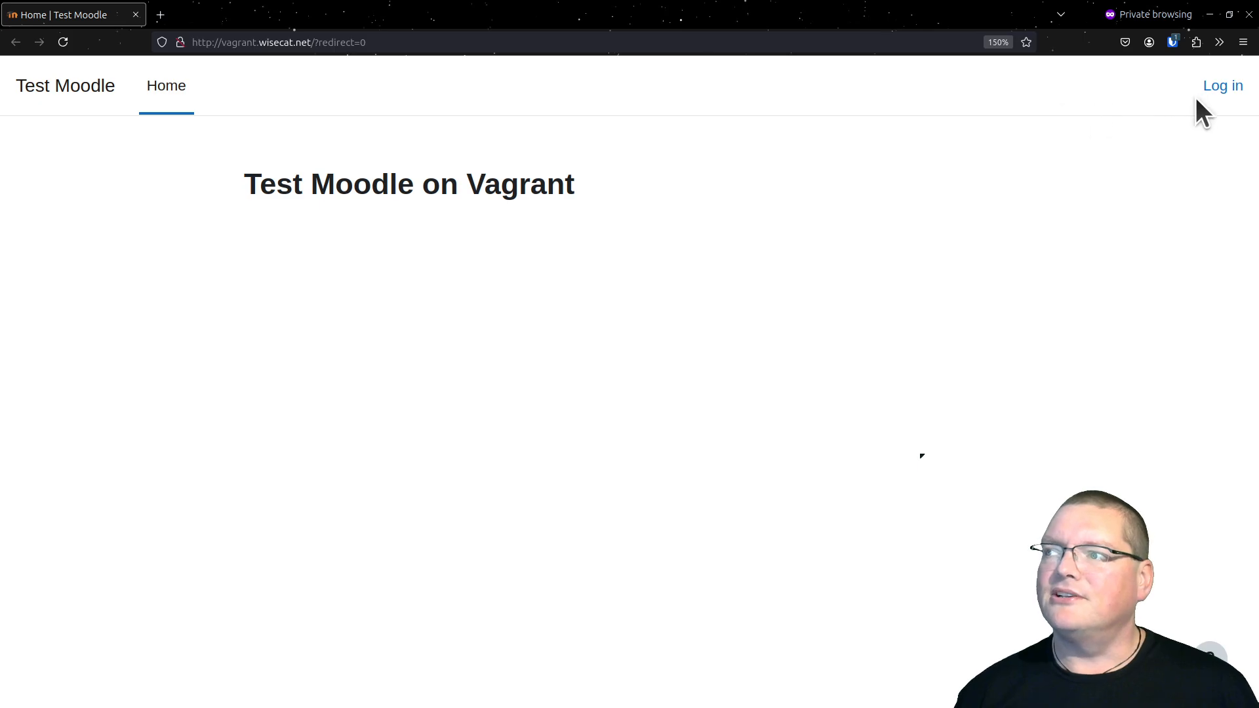
left_click(1216, 90)
left_click(635, 251)
key("ctrl+shift+l")
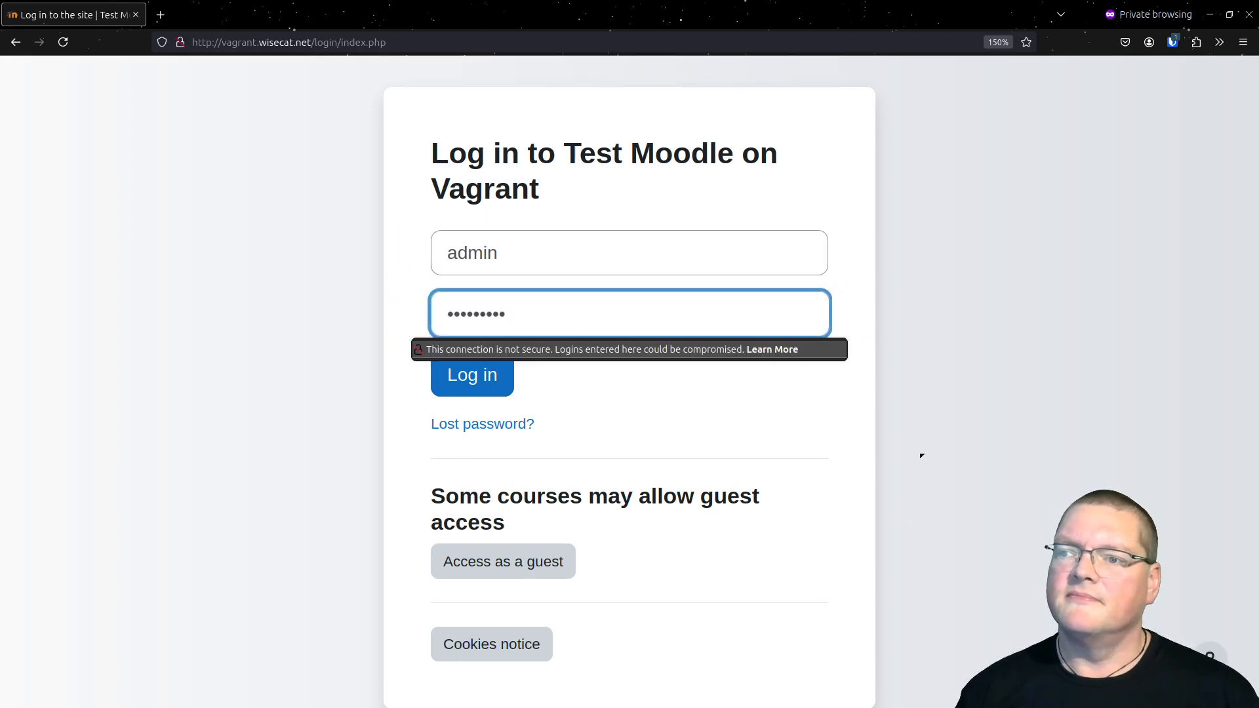
left_click(664, 467)
left_click(483, 373)
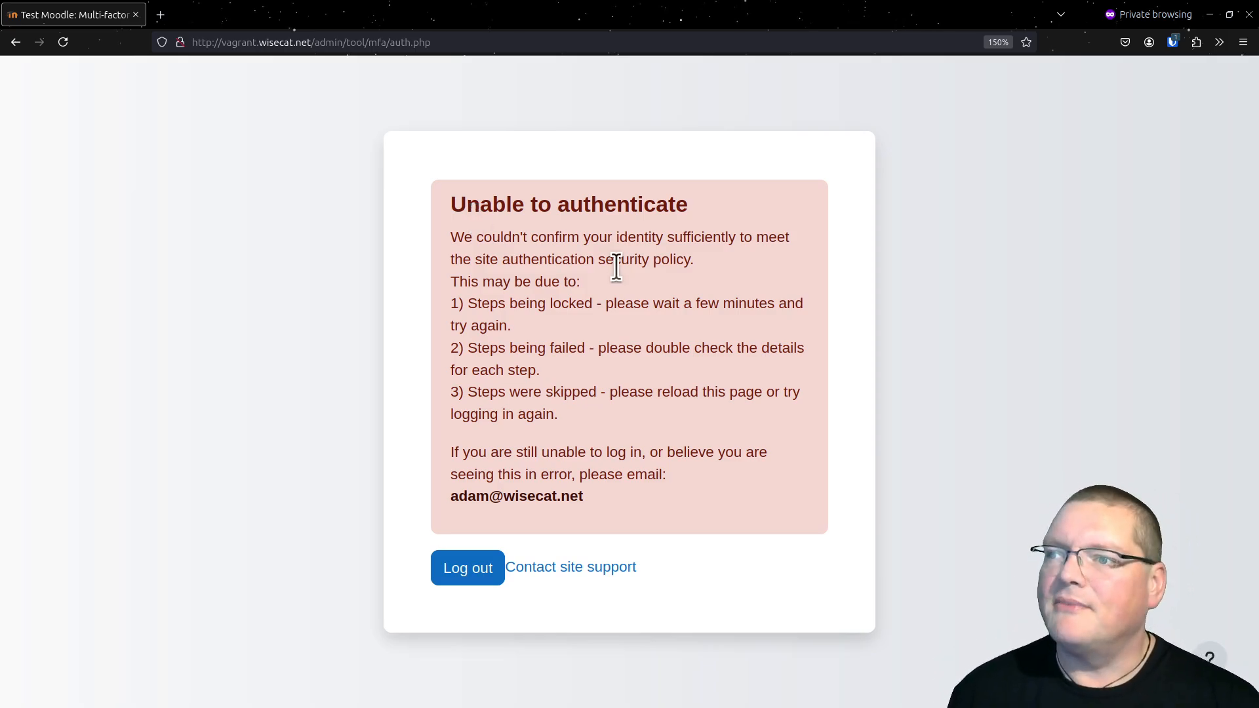
double_click(574, 196)
triple_click(574, 196)
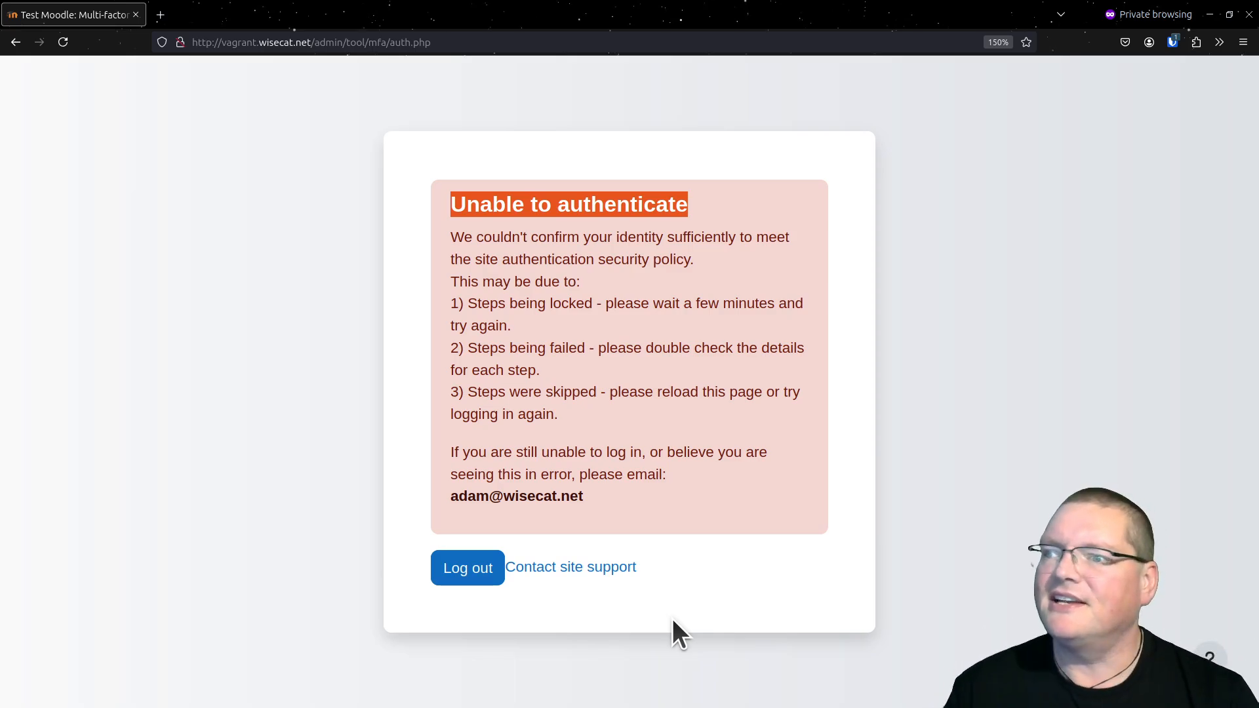
Return to the administration window and enable the No other factors factor
left_click_drag(756, 3, 845, 707)
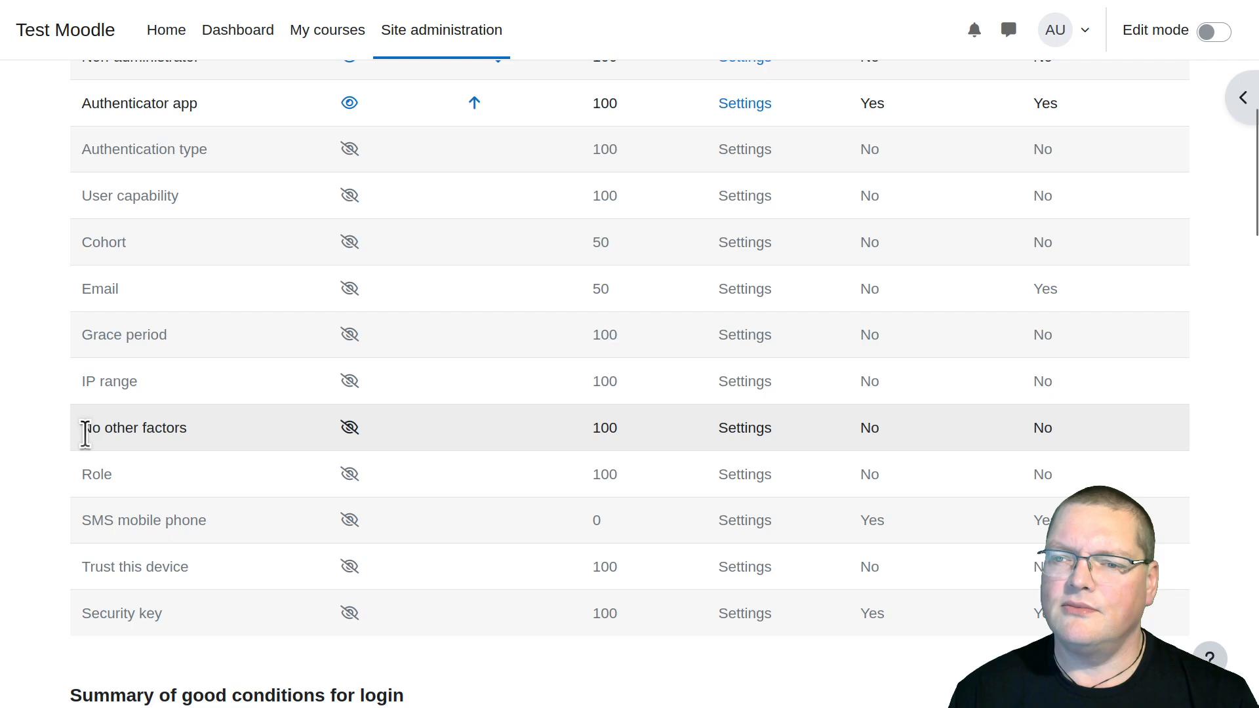
left_click_drag(84, 428, 201, 434)
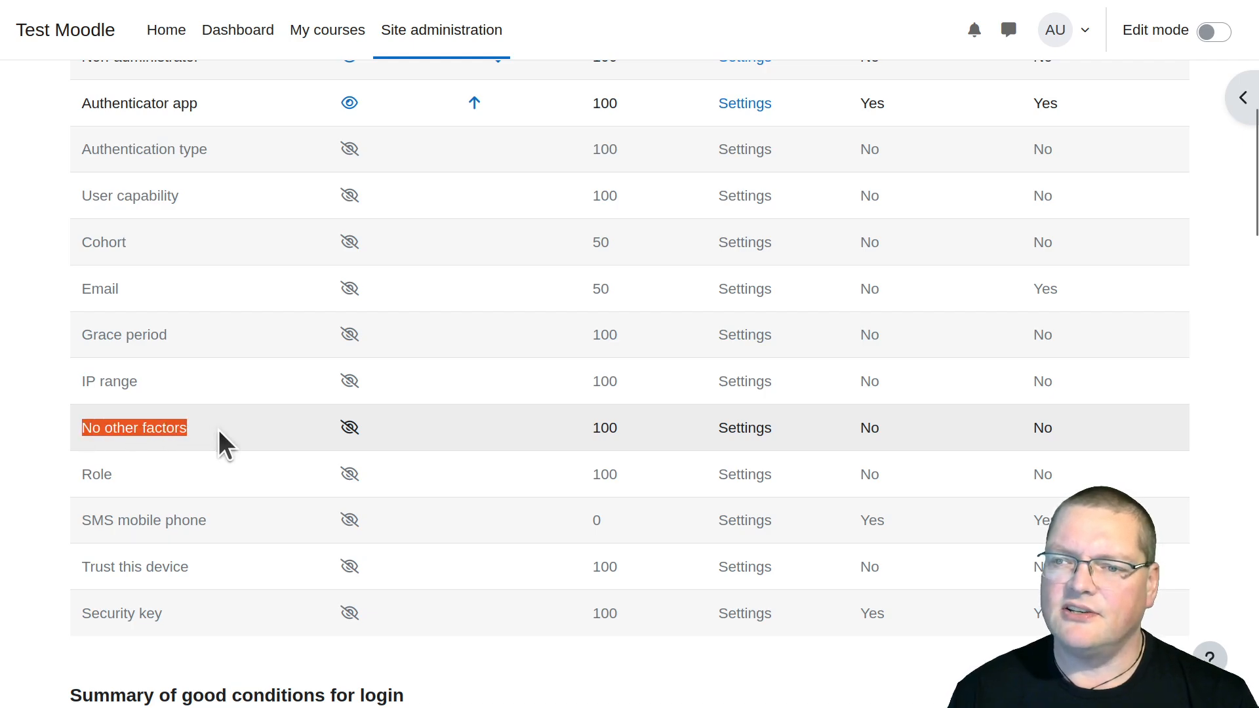
left_click(349, 427)
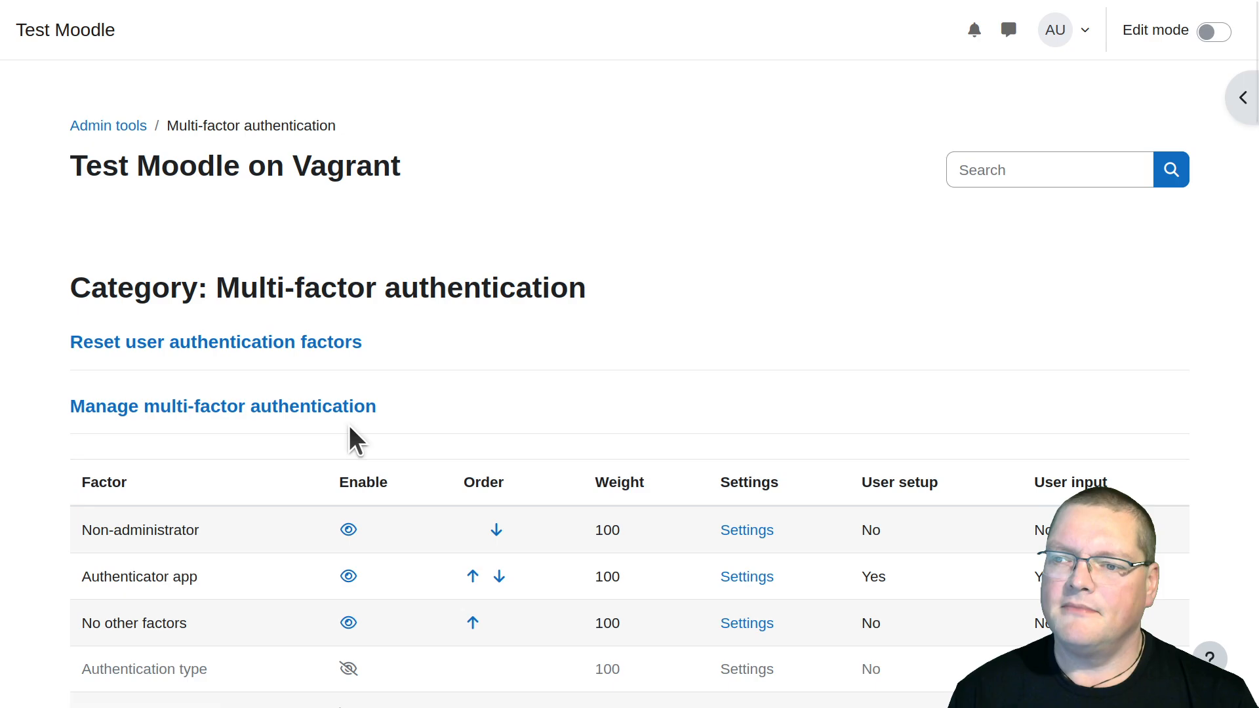
scroll(744, 343, "down", 4)
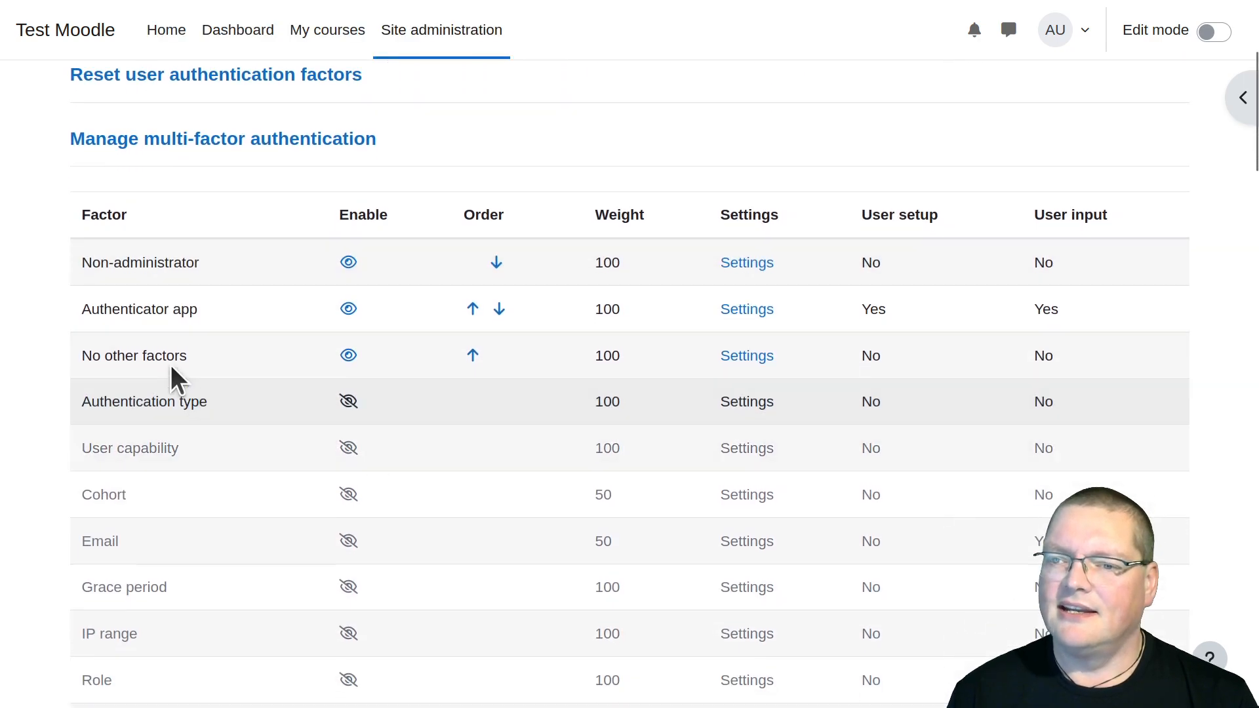
Examine the settings of the No other factors factor and return to the factor list
left_click(765, 357)
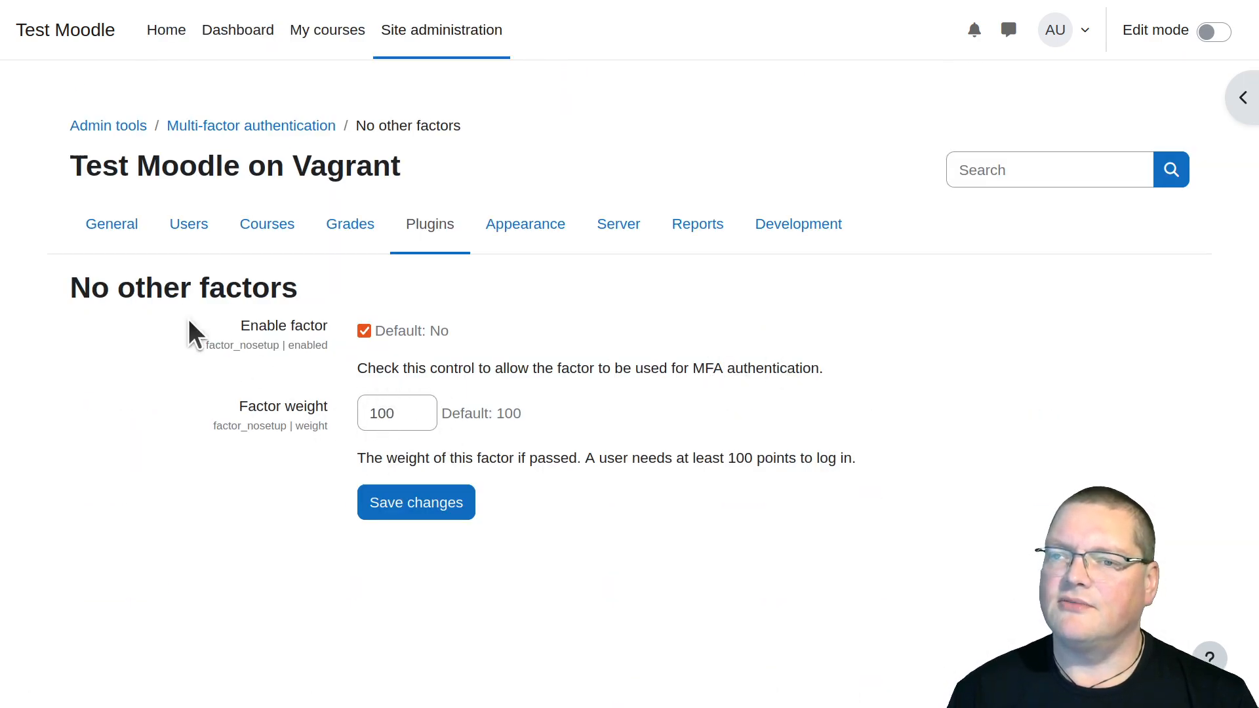
mouse_move(9, 20)
left_click(14, 43)
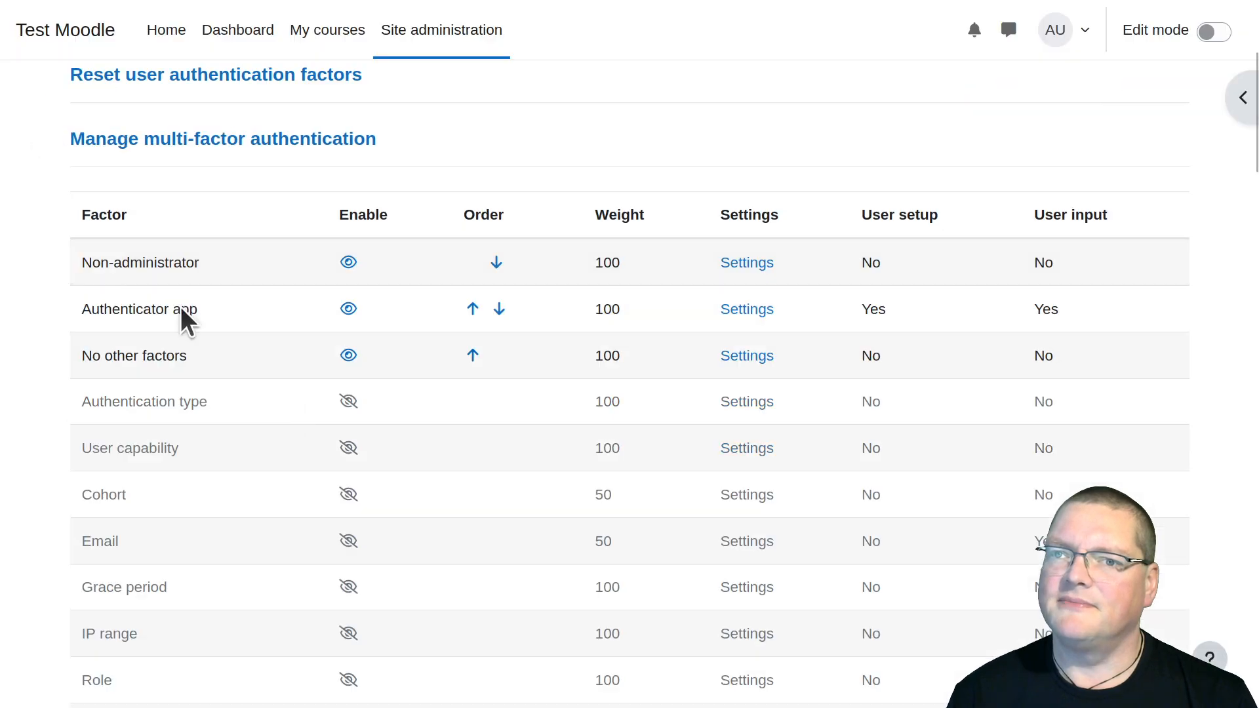
In the private window, log out and log in again as admin with the account password
left_click_drag(589, 0, 588, 2)
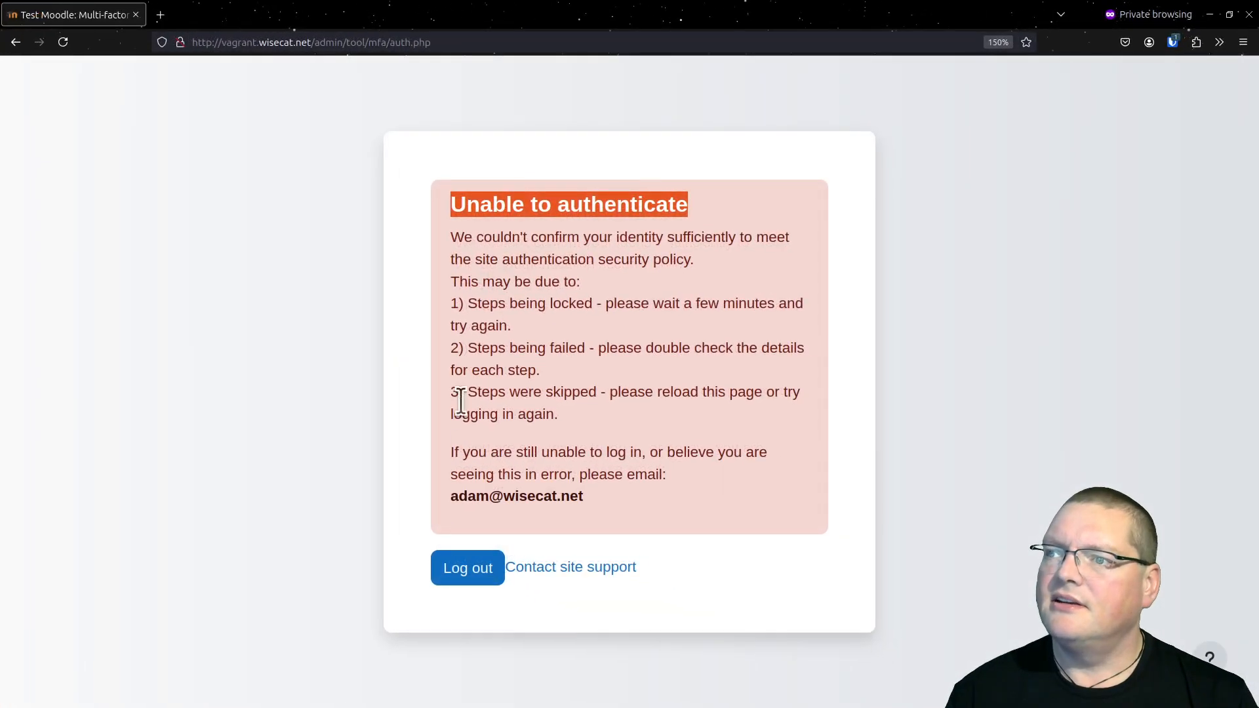
left_click(466, 583)
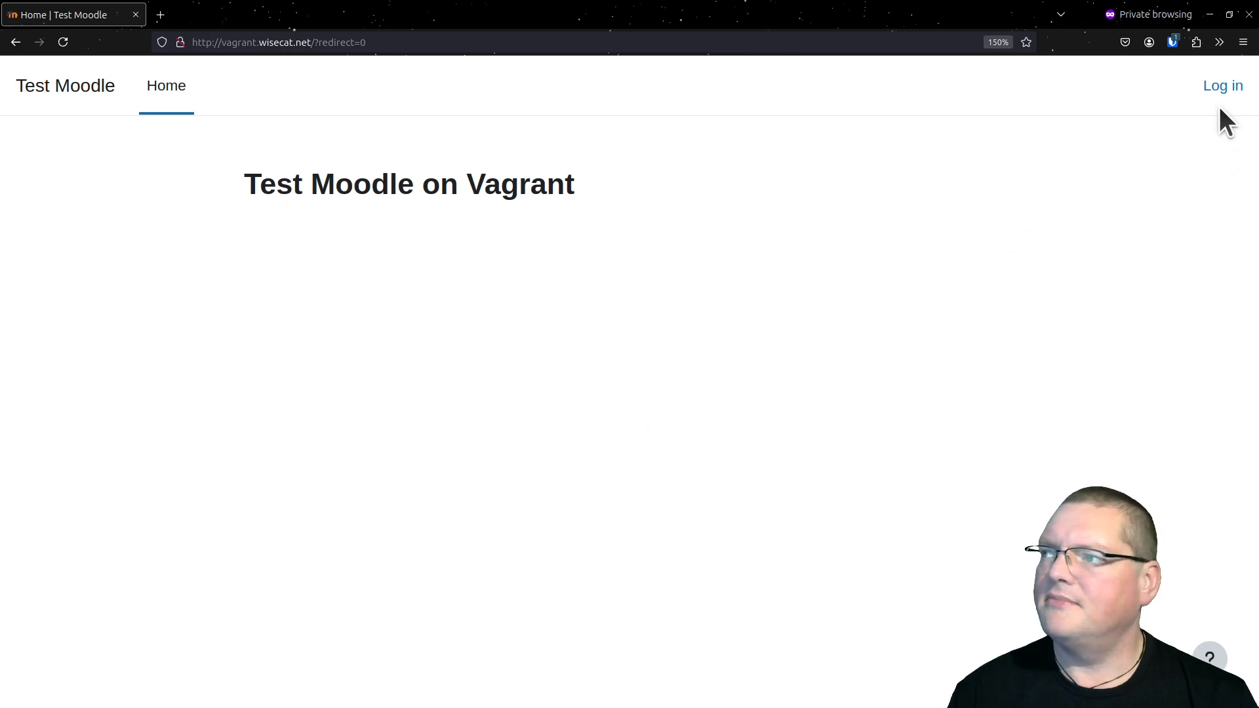
left_click(1223, 87)
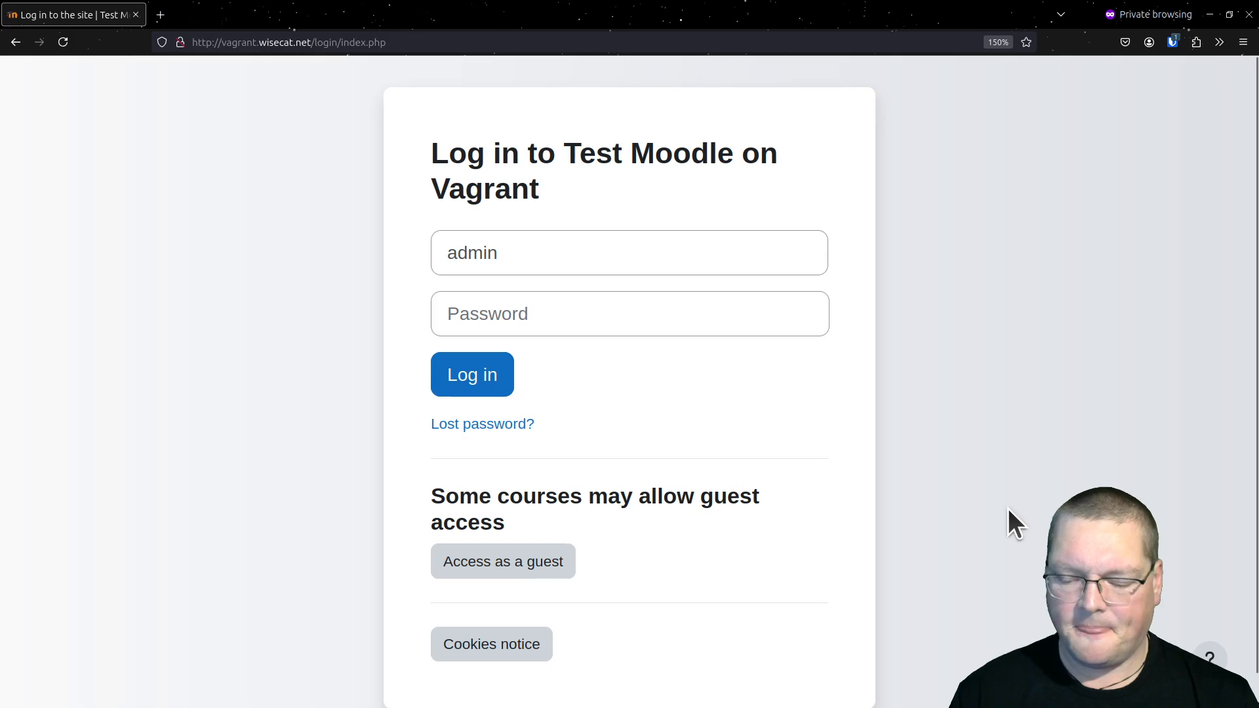
key("ctrl+shift+l")
key("Return")
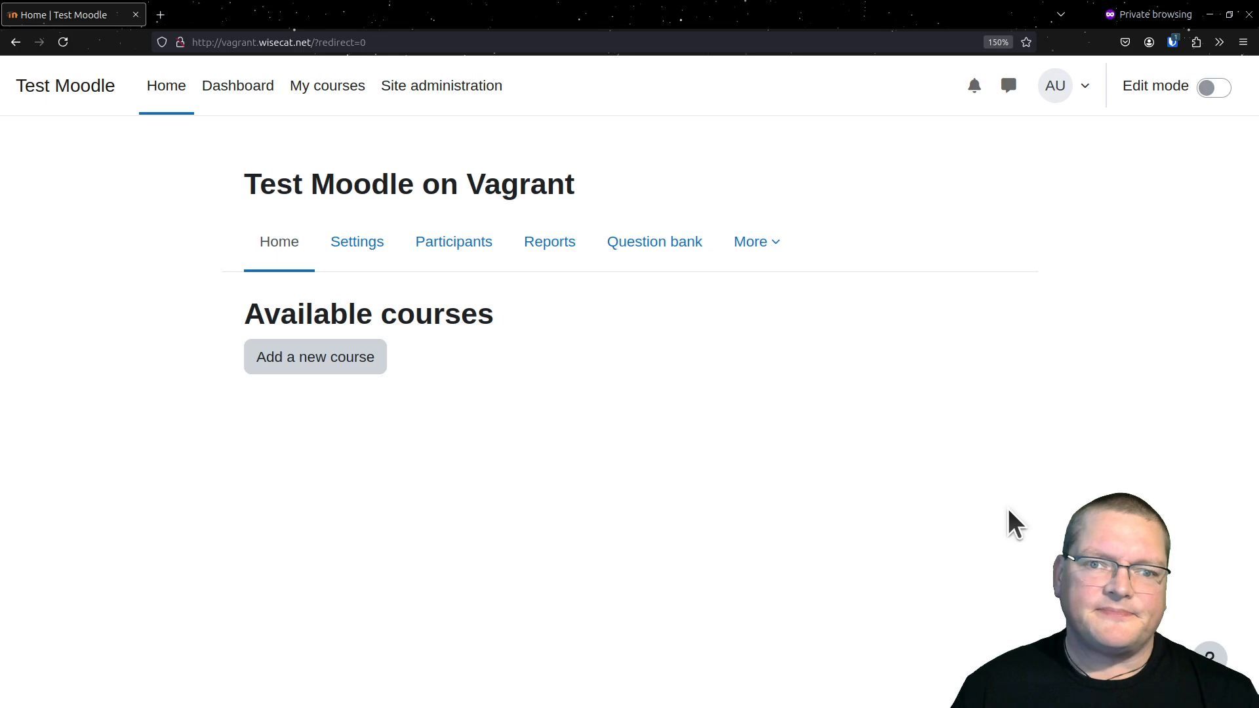
Log out of the private window and highlight the No other factors weight in the administration window
left_click(1075, 88)
left_click(955, 383)
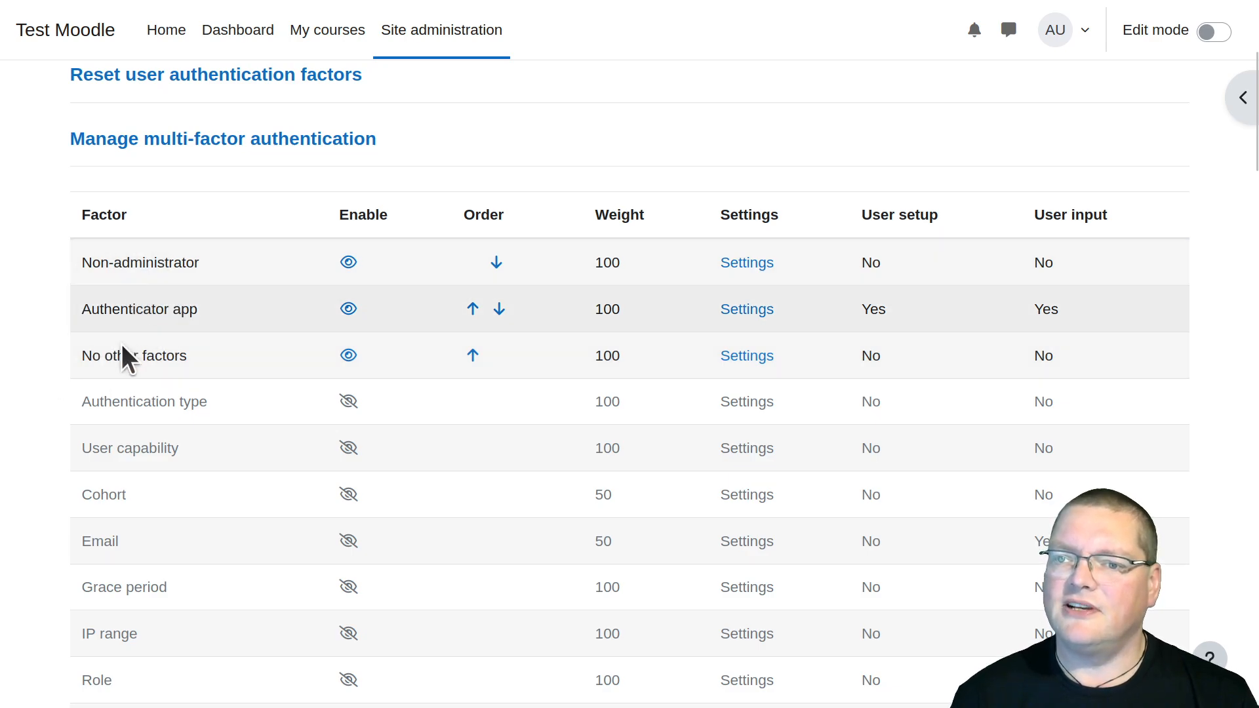
double_click(601, 356)
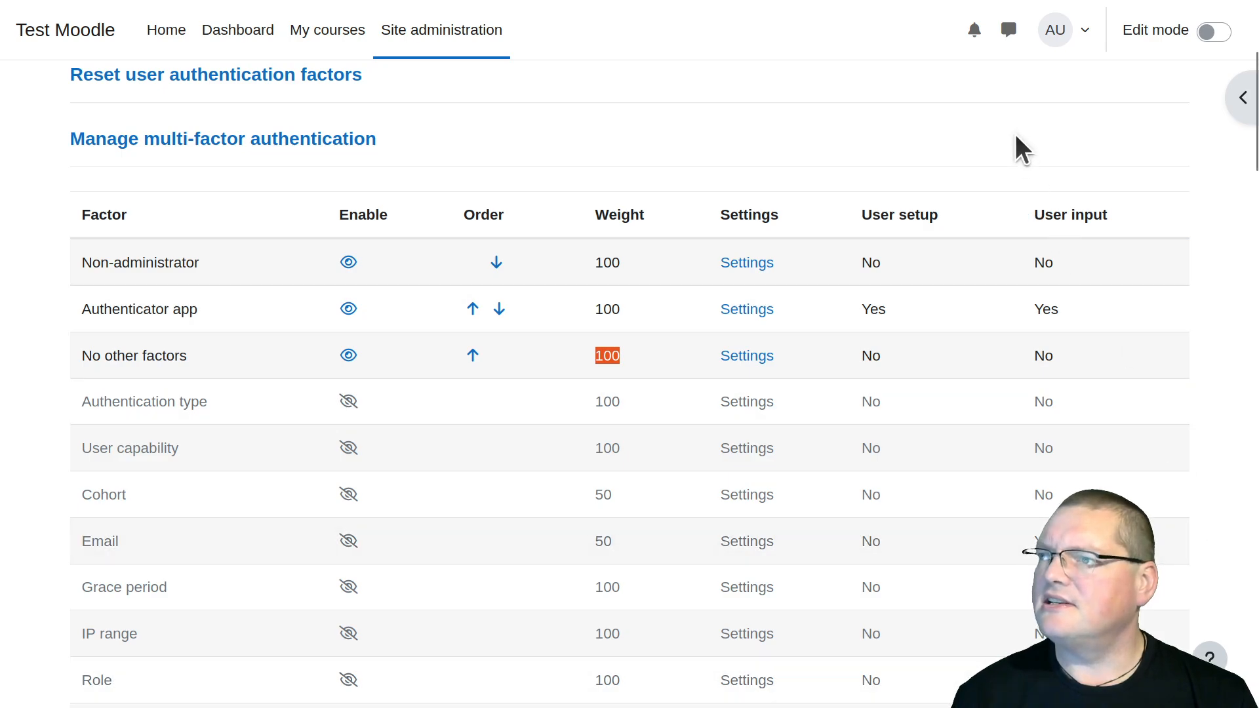
Open the multi-factor authentication preferences of the admin account
left_click(1064, 41)
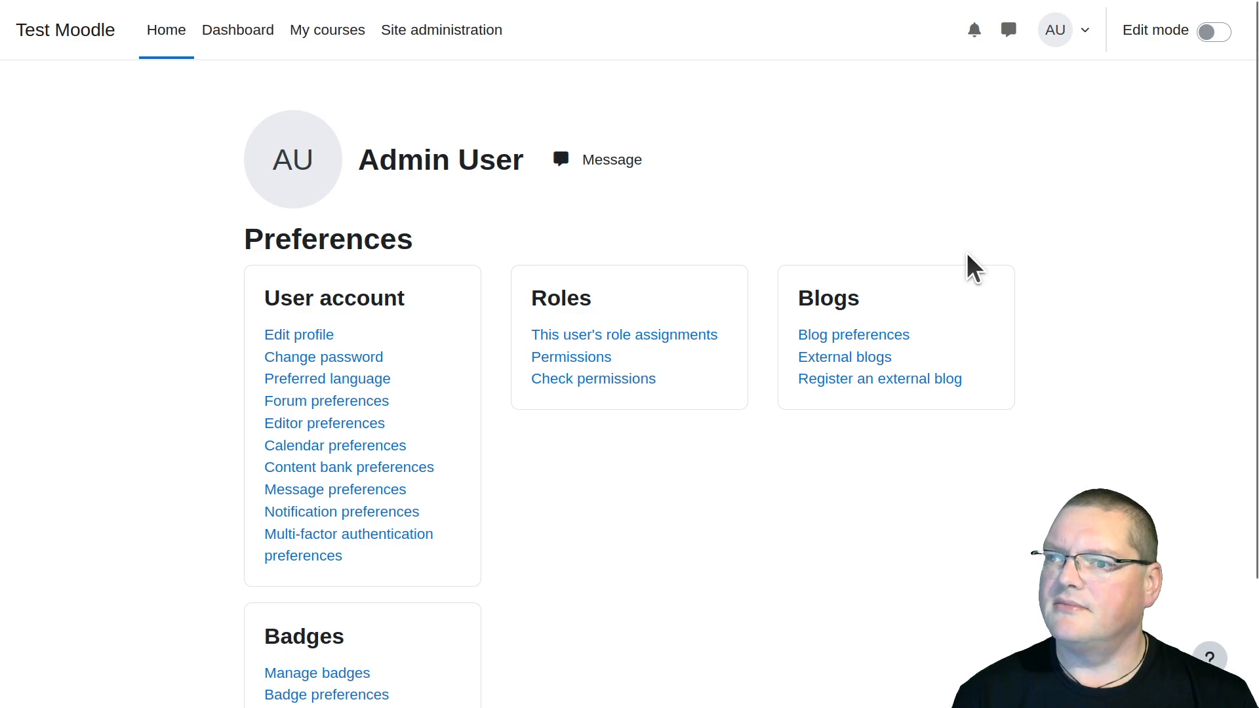
left_click(299, 561)
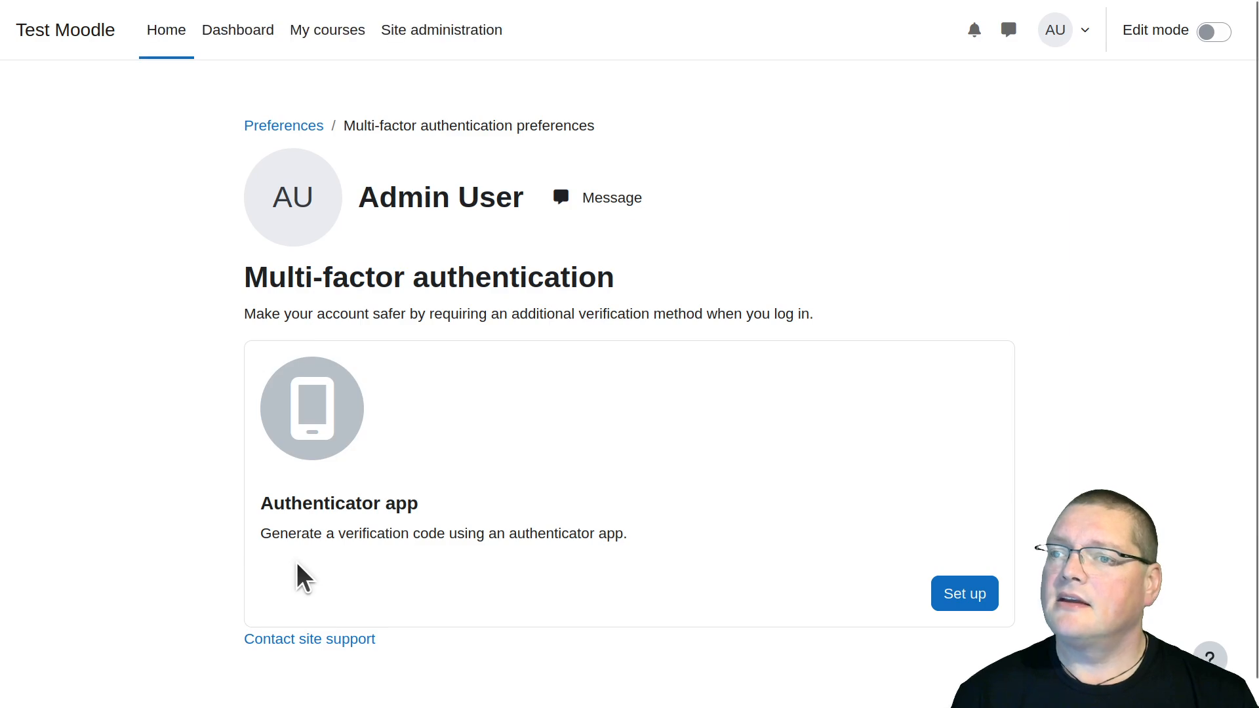
scroll(296, 561, "down", 1)
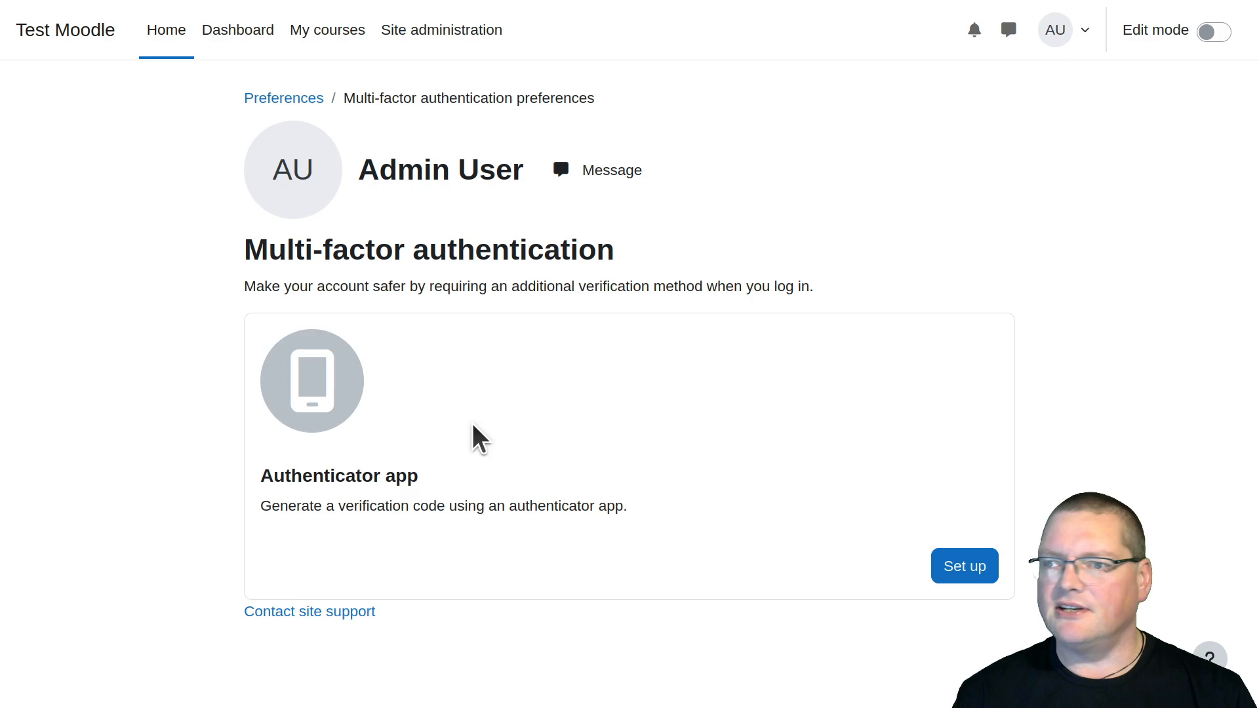
Start setting up the authenticator app and name the device "Brown fone"
left_click(963, 577)
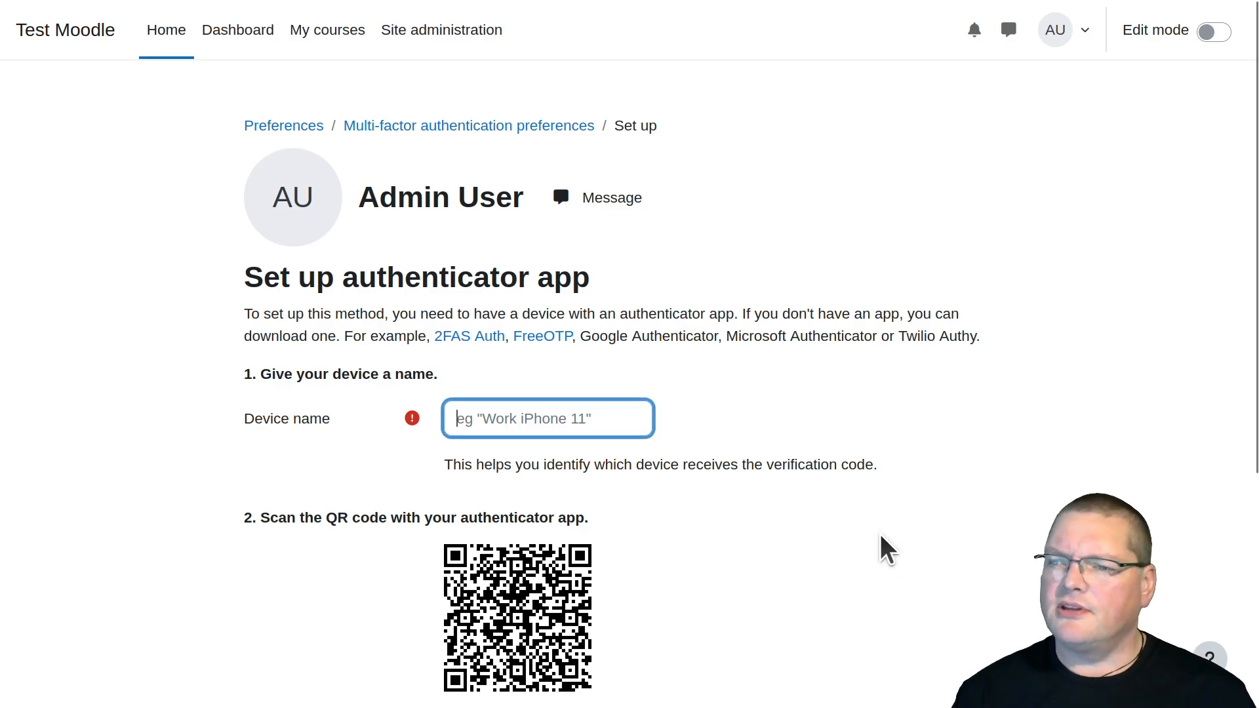
scroll(878, 531, "down", 4)
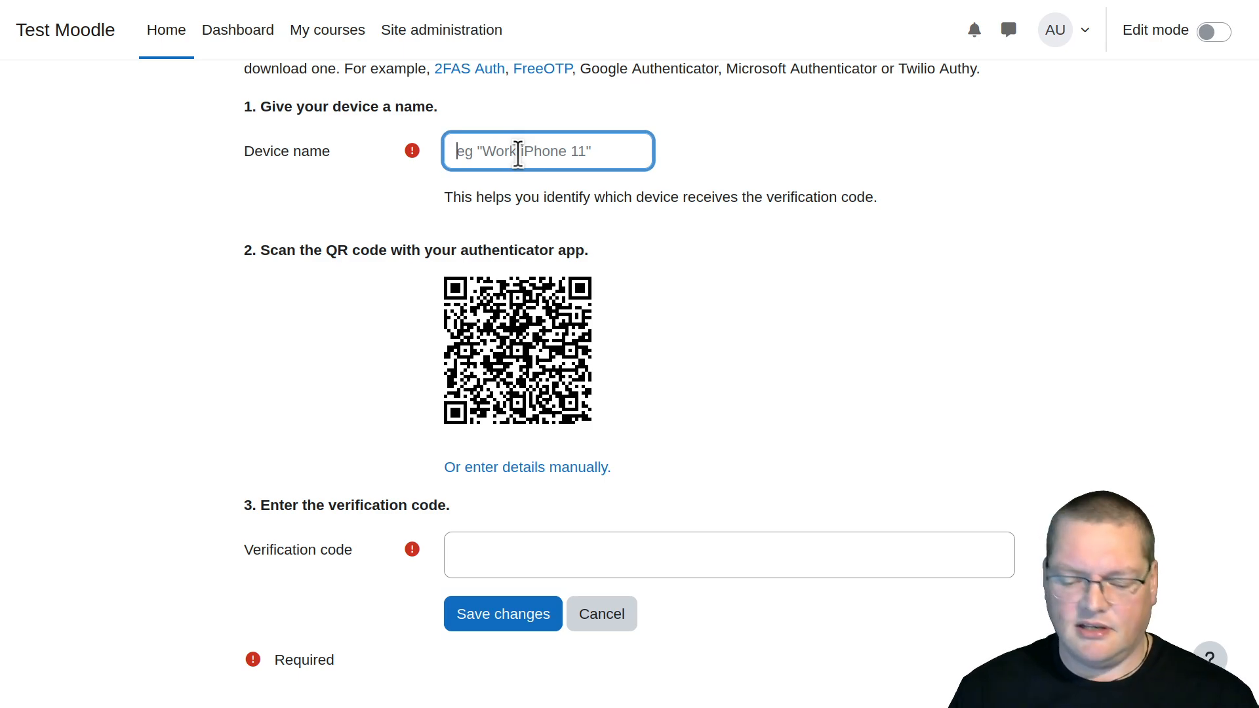
type("Brown fone")
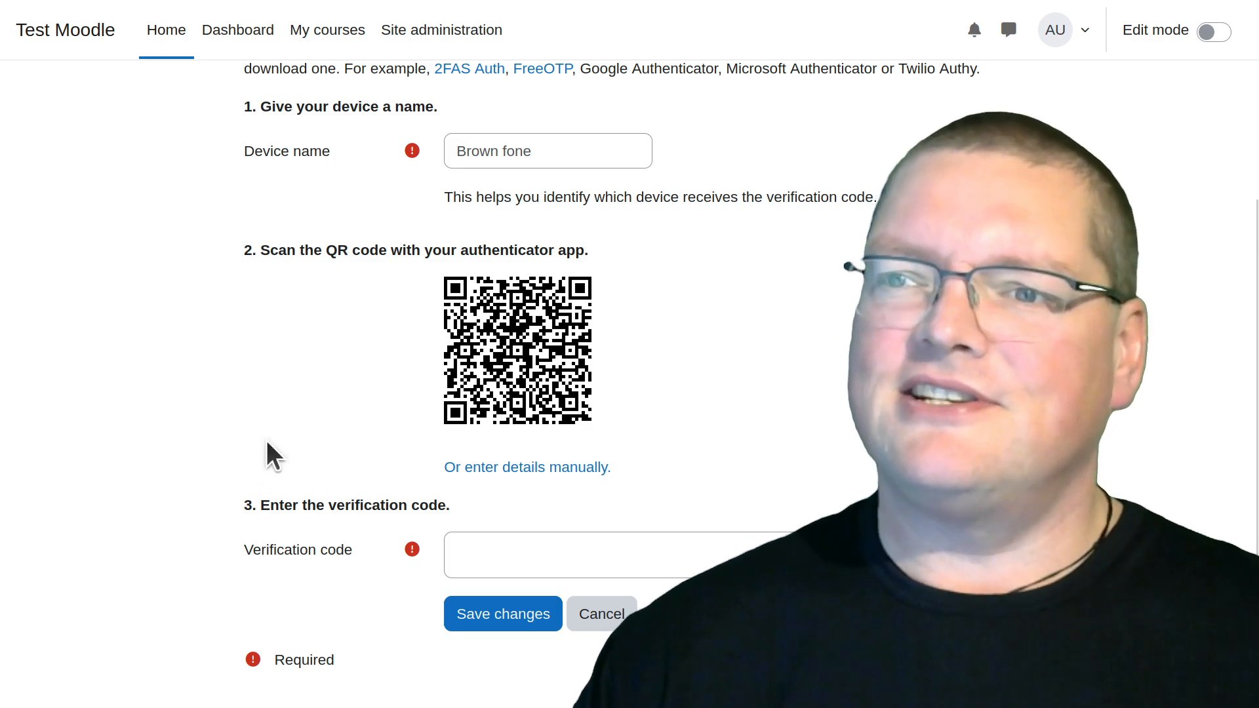
Review the setup instructions and QR code, then enter the authenticator's verification code and save the device
scroll(265, 438, "up", 4)
scroll(414, 332, "down", 2)
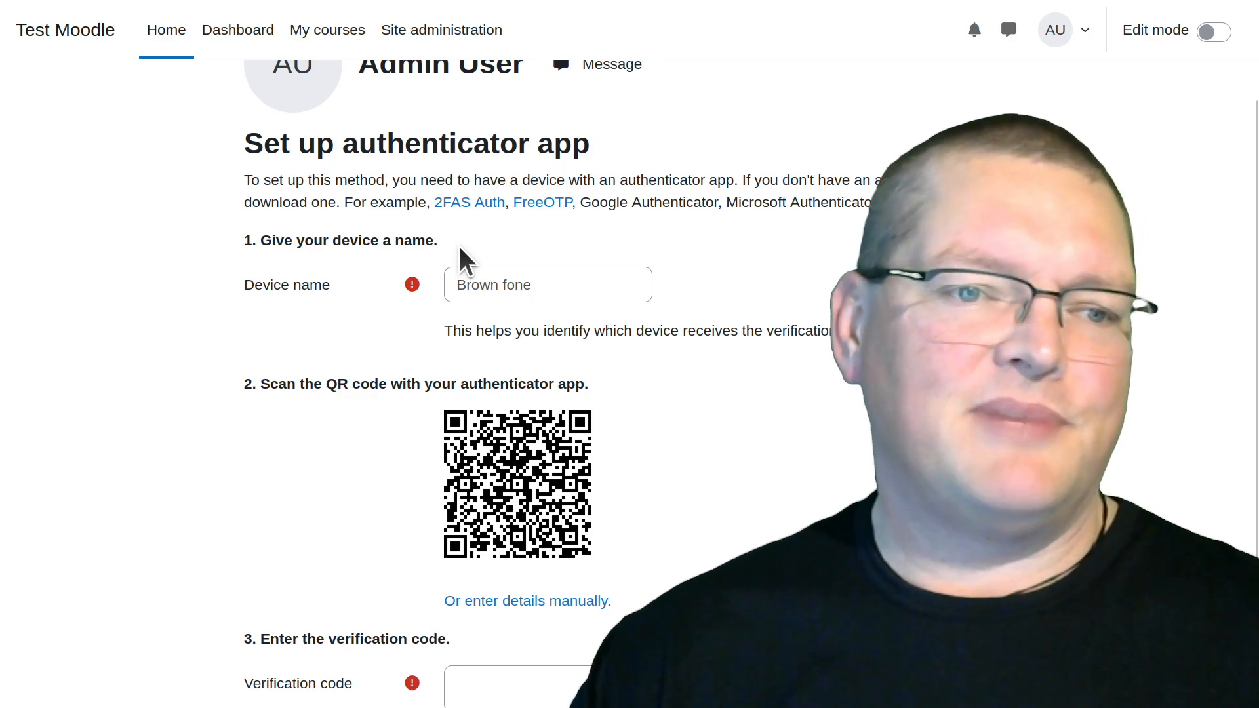
scroll(459, 246, "down", 2)
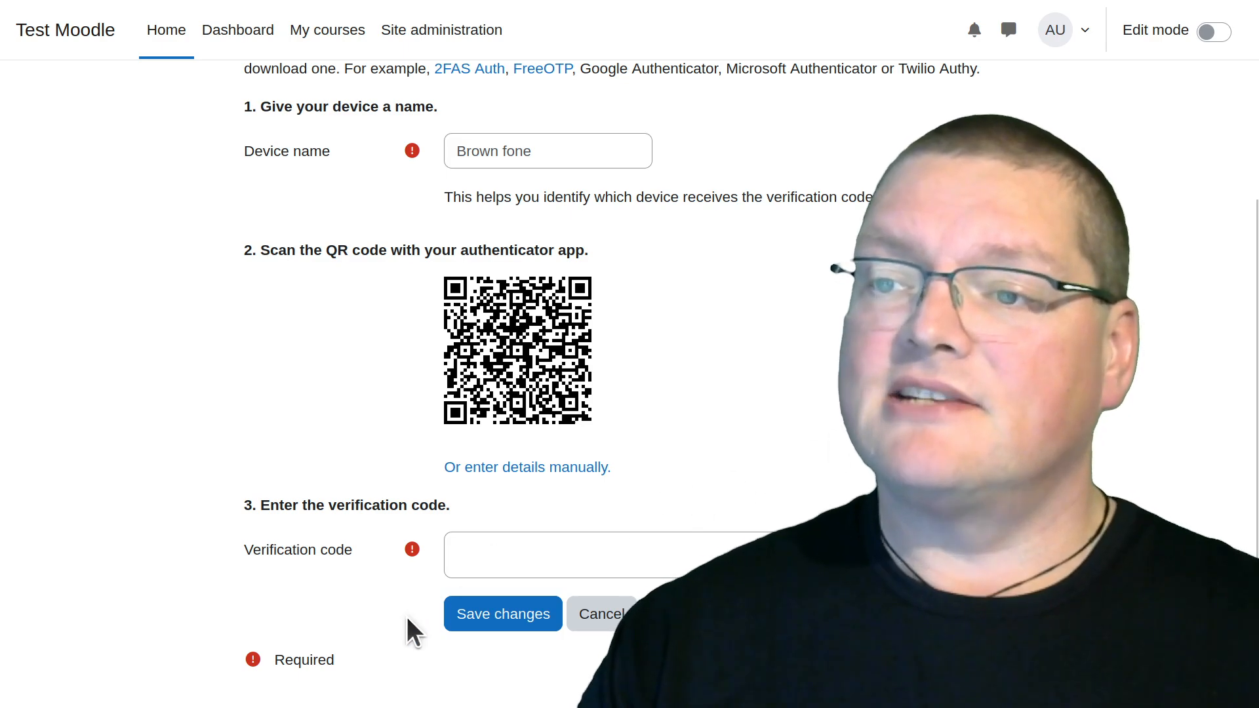
left_click(473, 566)
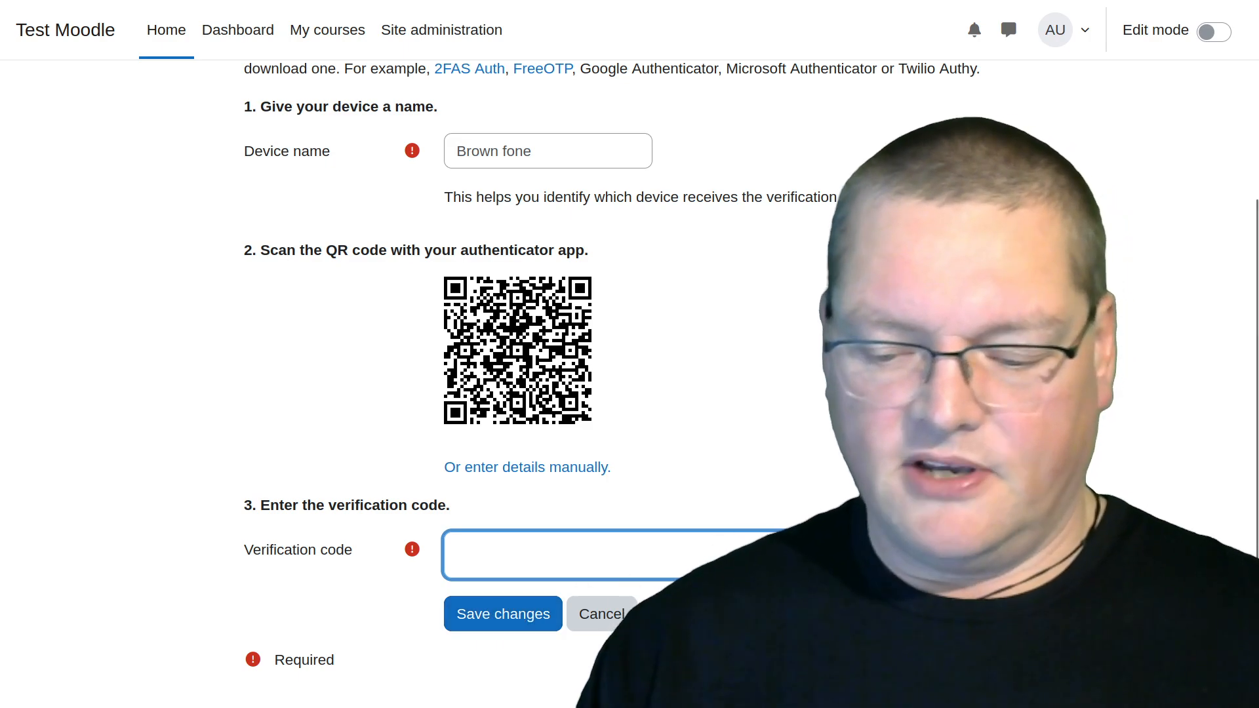
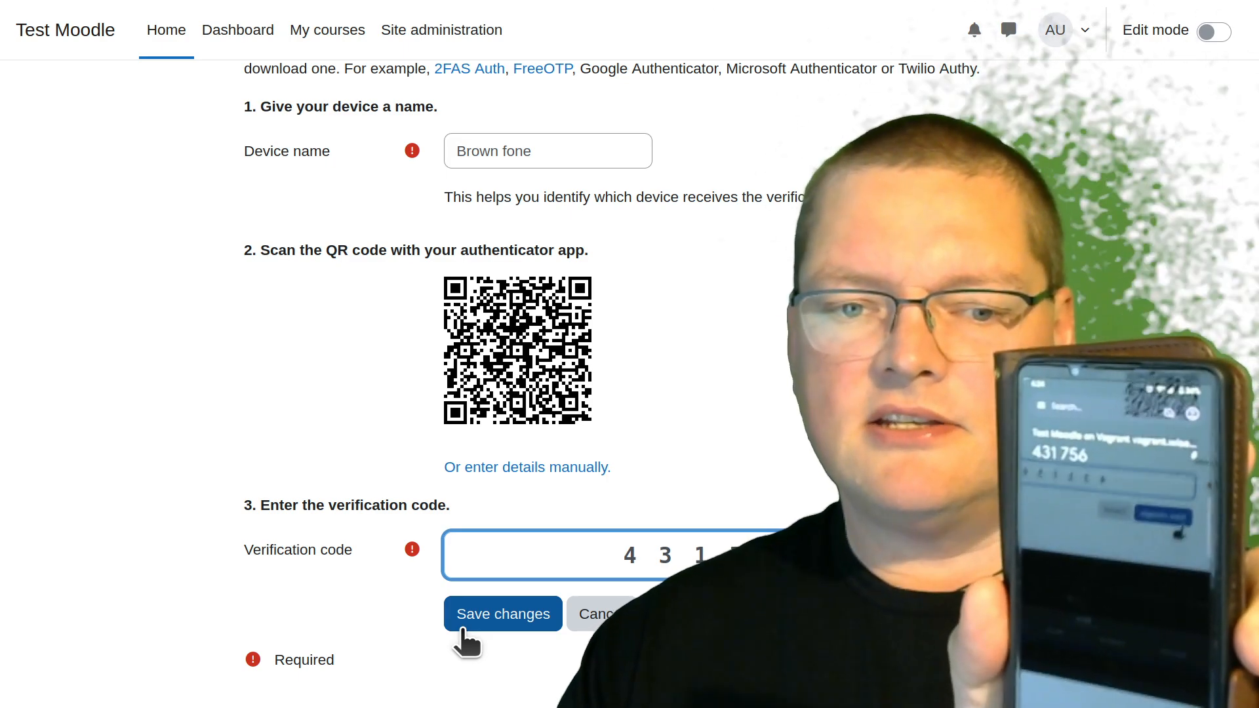
left_click(462, 630)
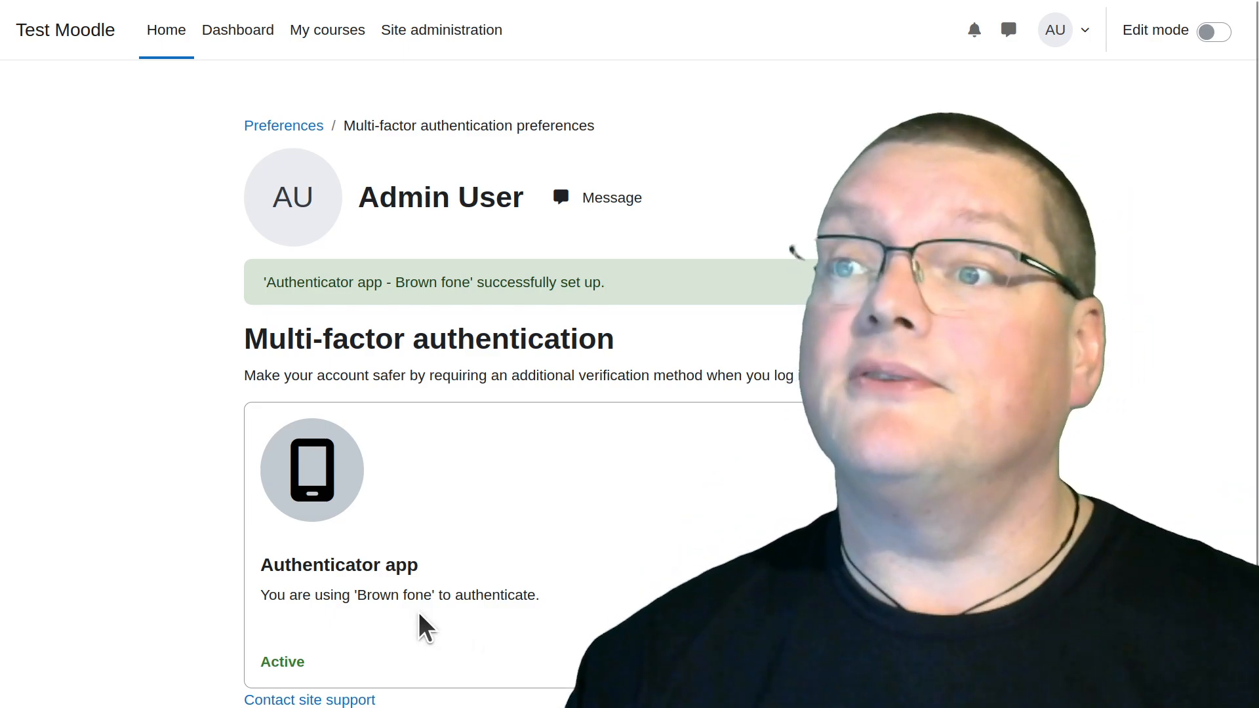
Examine the registered authenticator devices, then return to the multi-factor authentication preferences
scroll(290, 548, "down", 2)
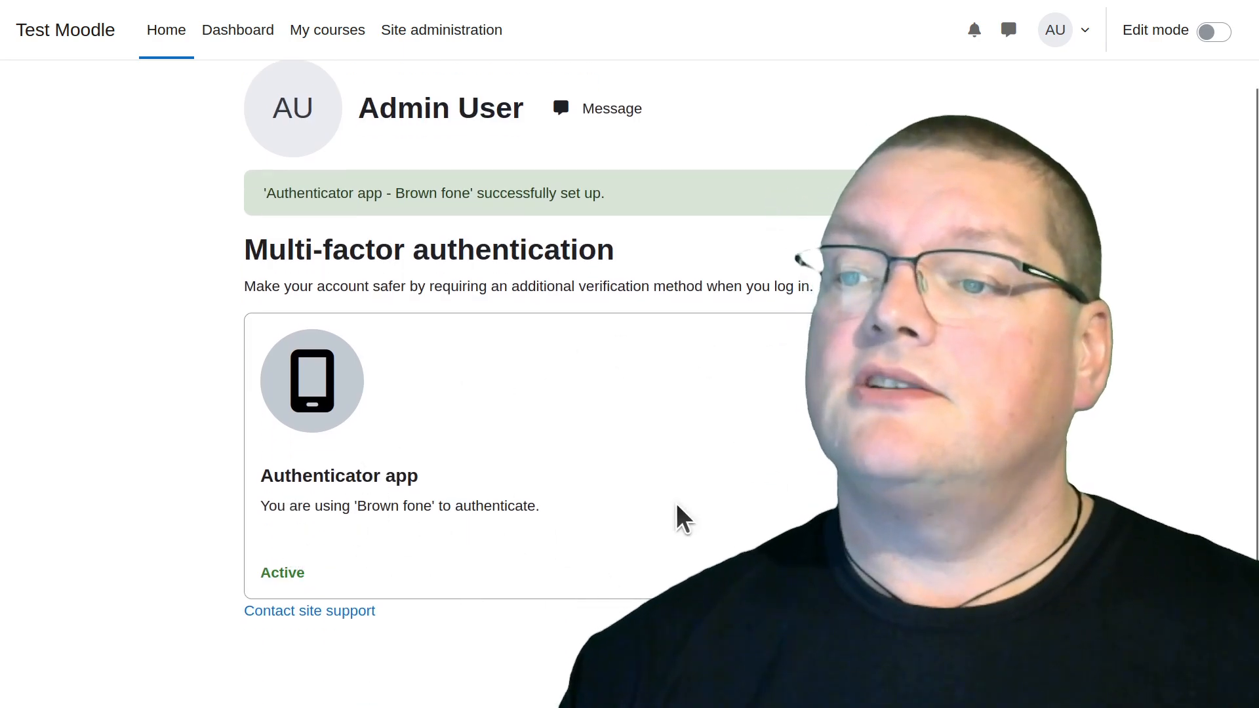
left_click(961, 573)
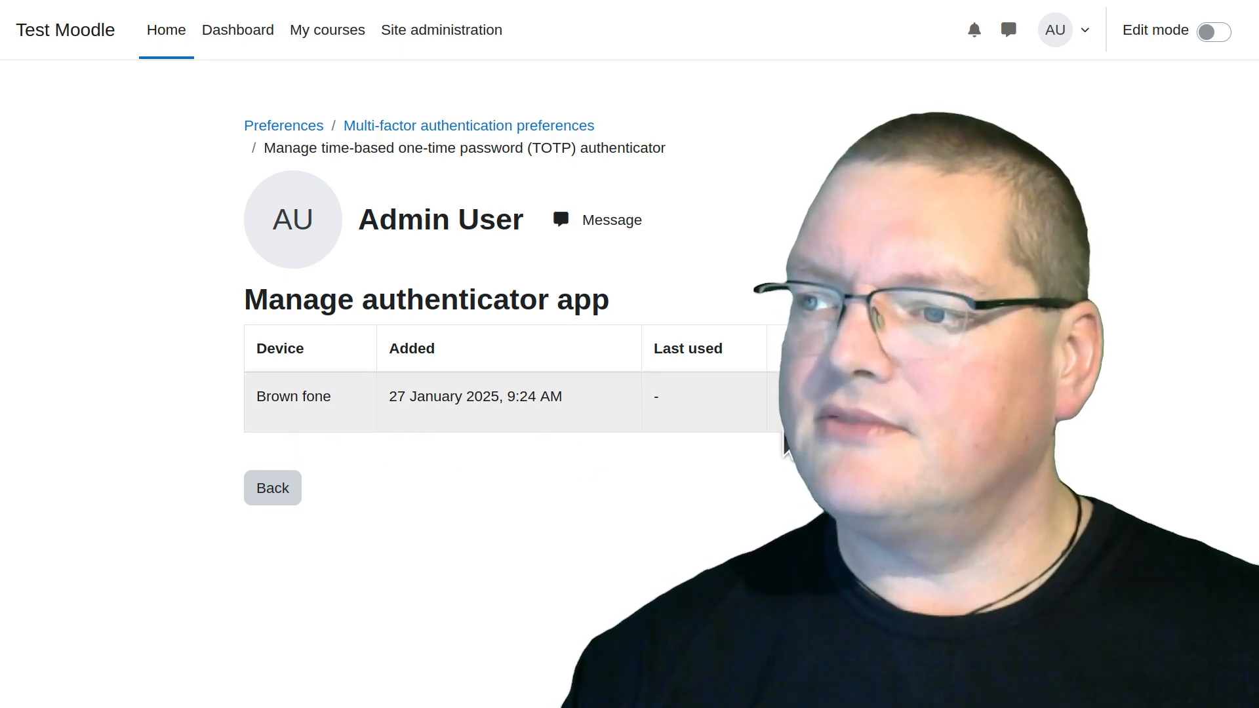
left_click(274, 502)
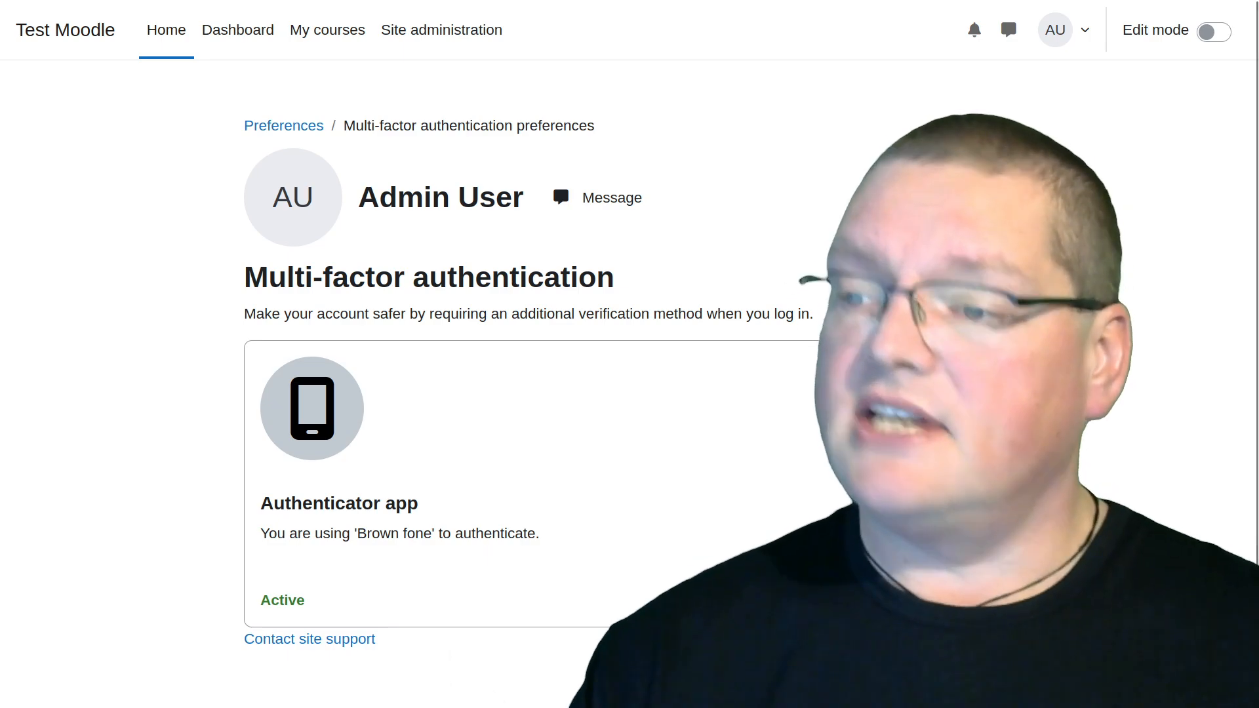
Log in to the site as admin with the account password and the authenticator app's verification code
left_click_drag(733, 707, 614, 2)
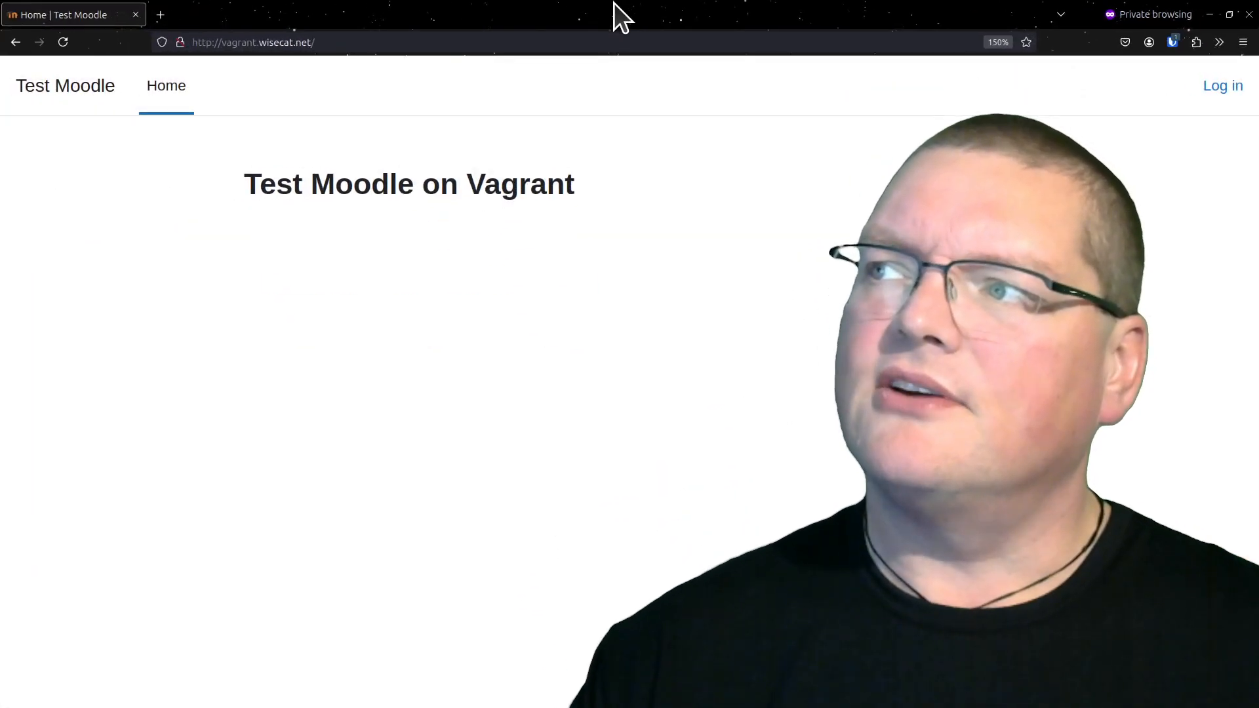
left_click(1219, 88)
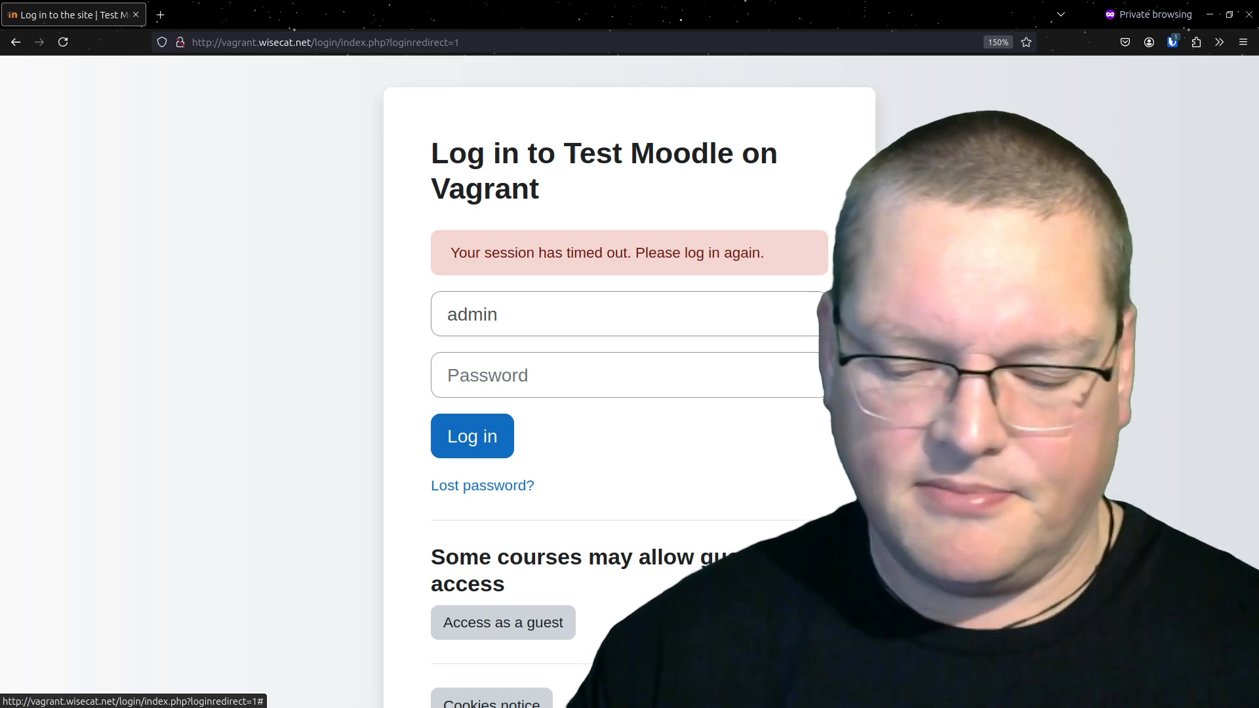
key("ctrl+shift+l")
key("Return")
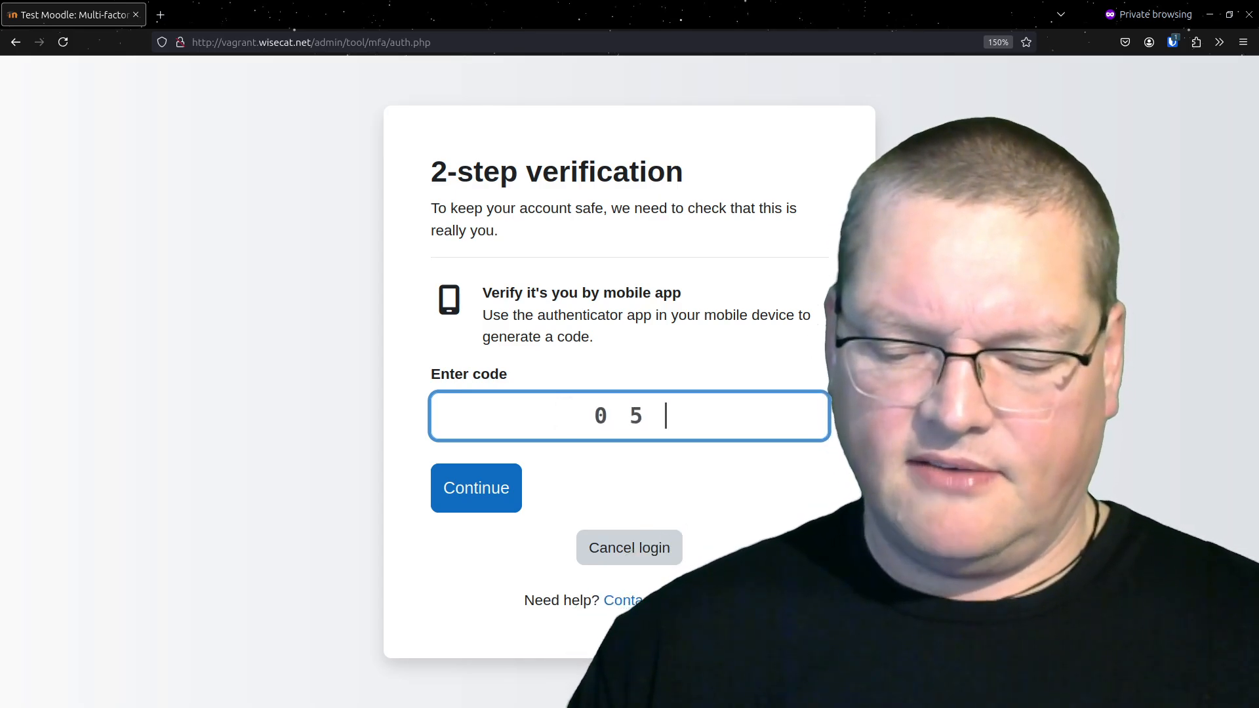
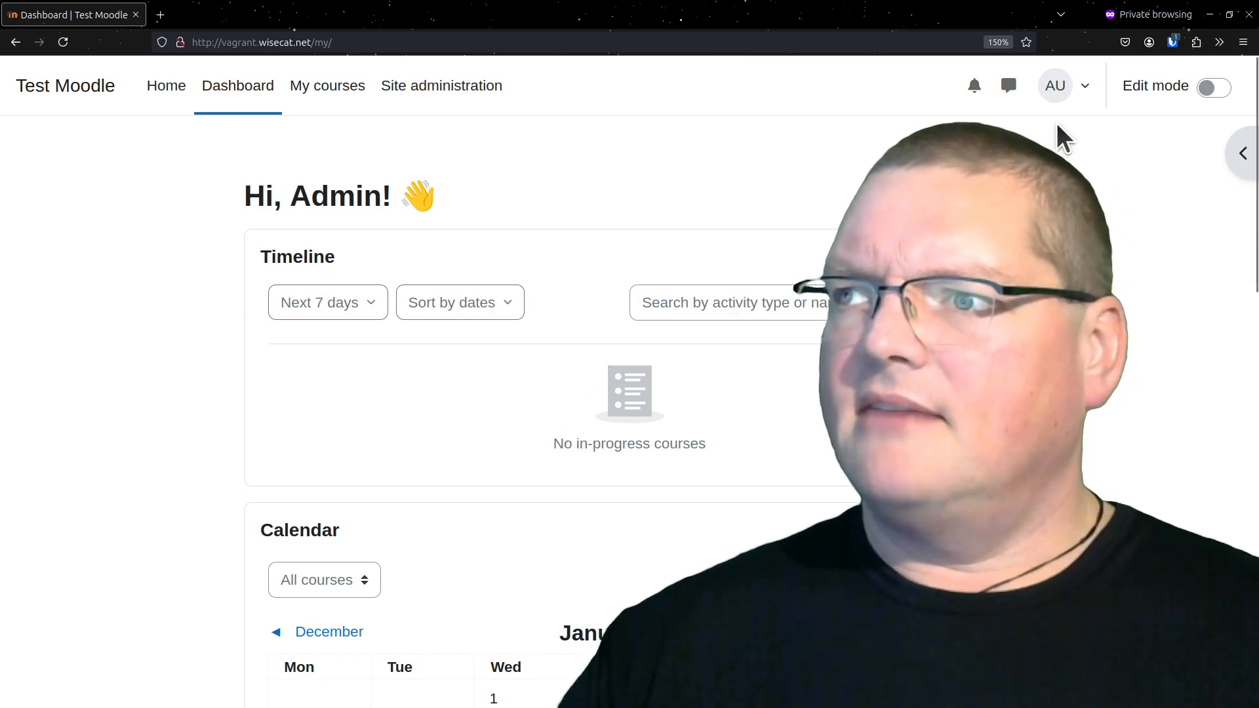
Open the Multi-factor authentication category among the admin tools in the site's plugin administration
left_click(450, 87)
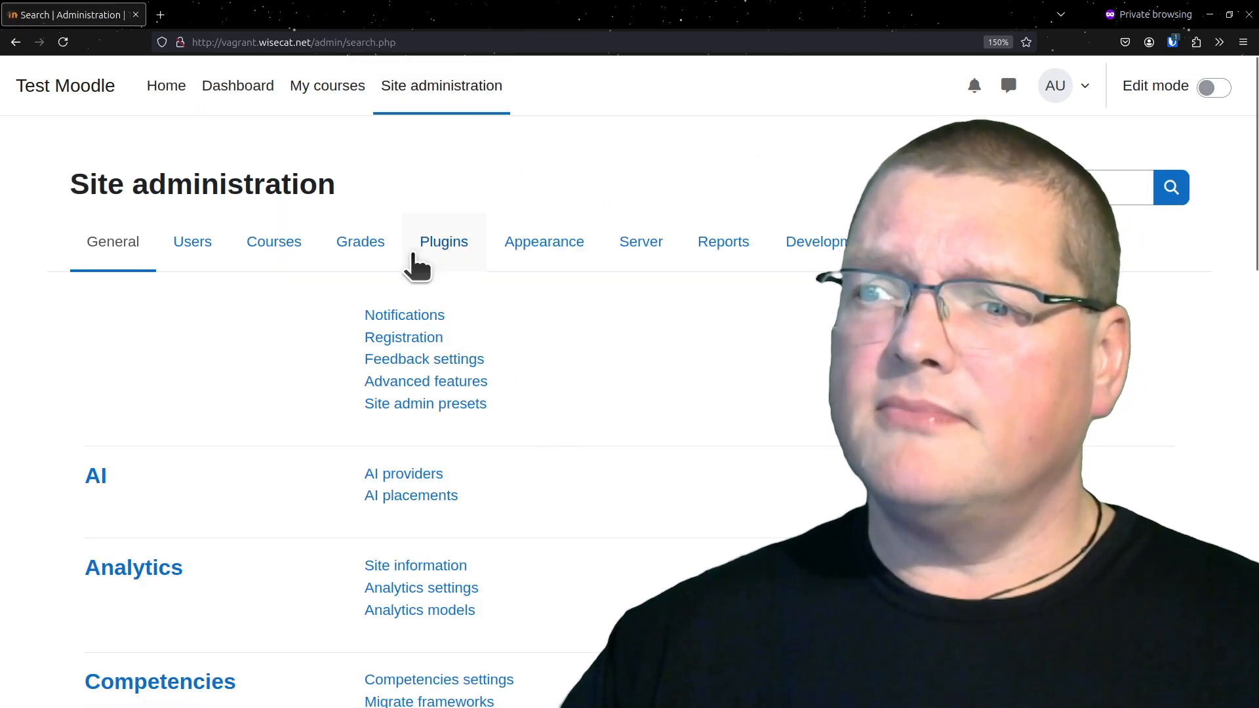
left_click(424, 248)
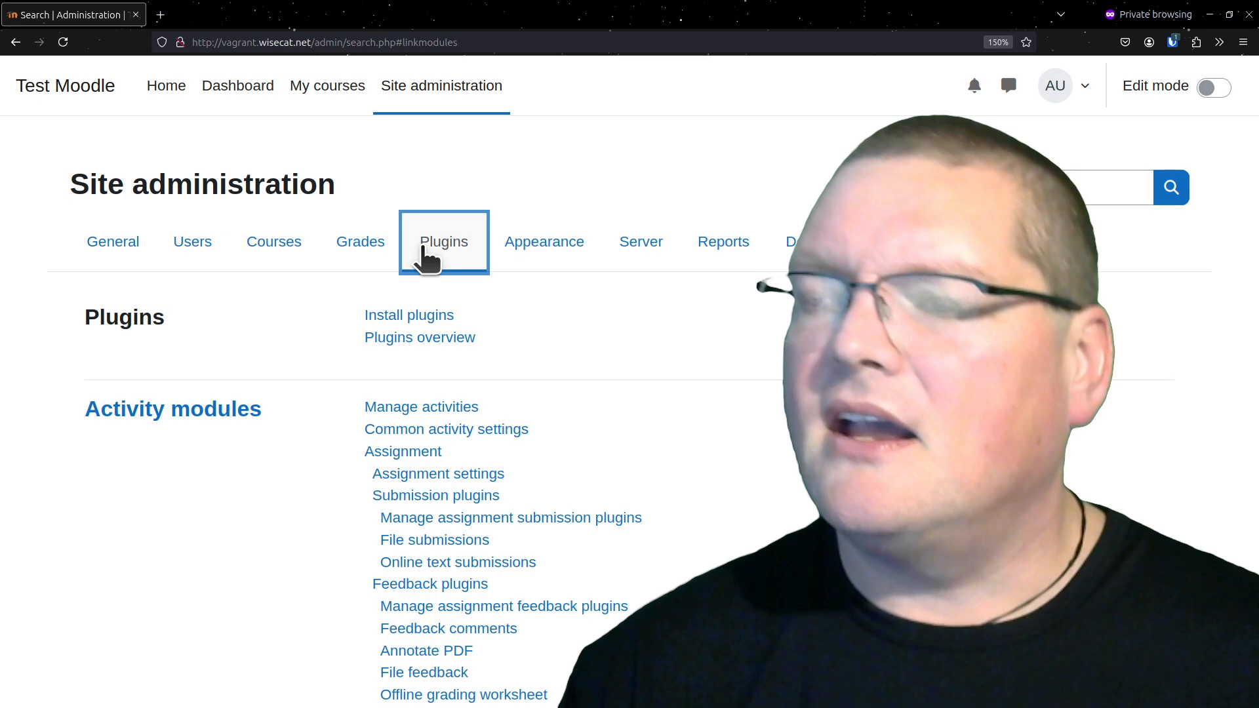
scroll(387, 452, "down", 10)
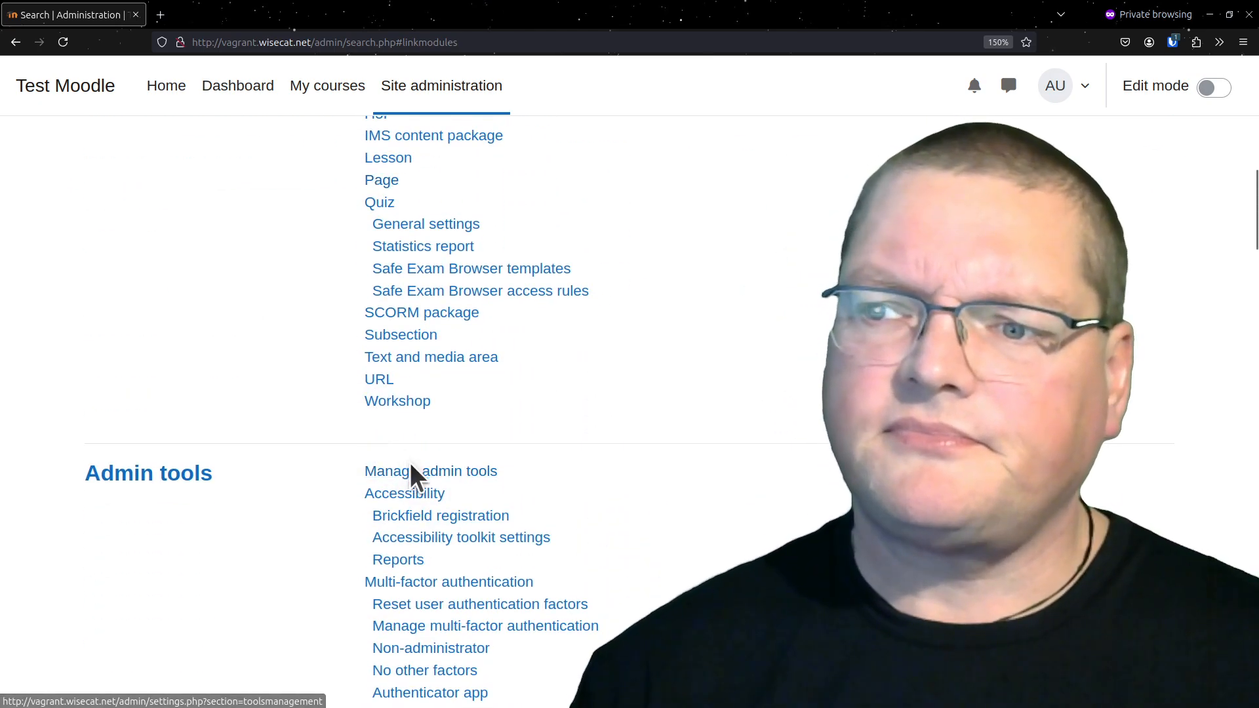
scroll(416, 438, "down", 8)
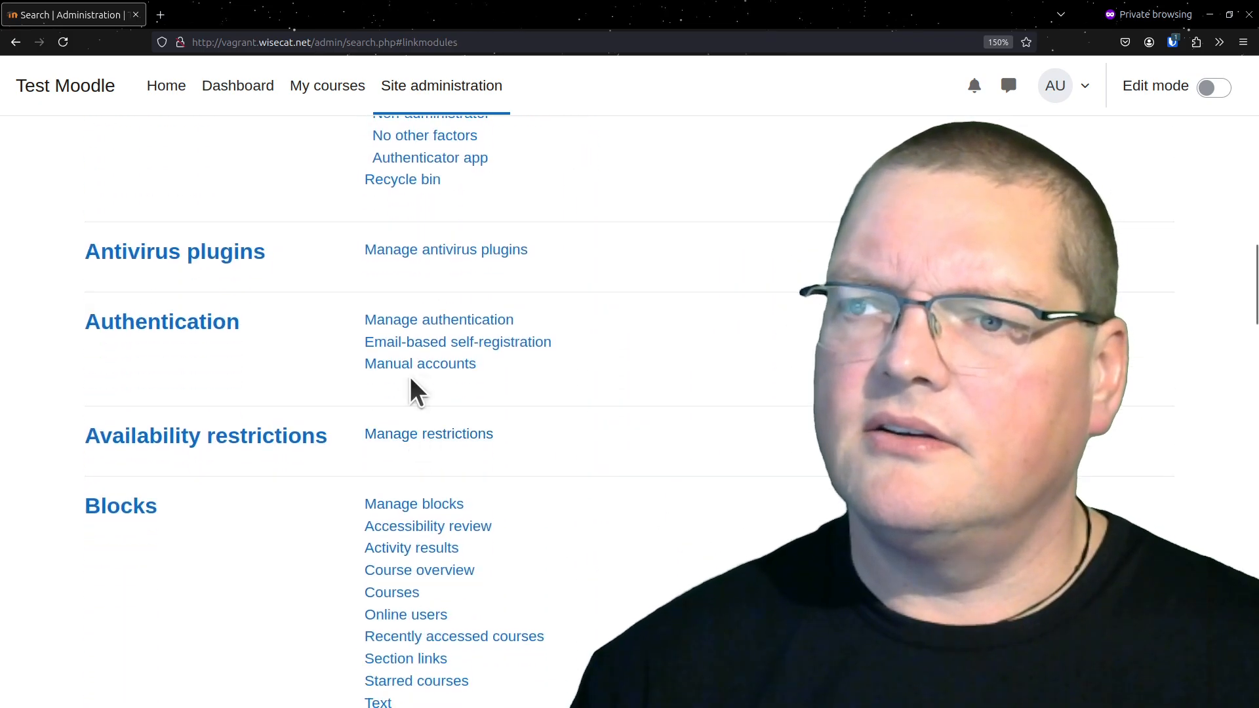
scroll(413, 387, "up", 4)
left_click(449, 316)
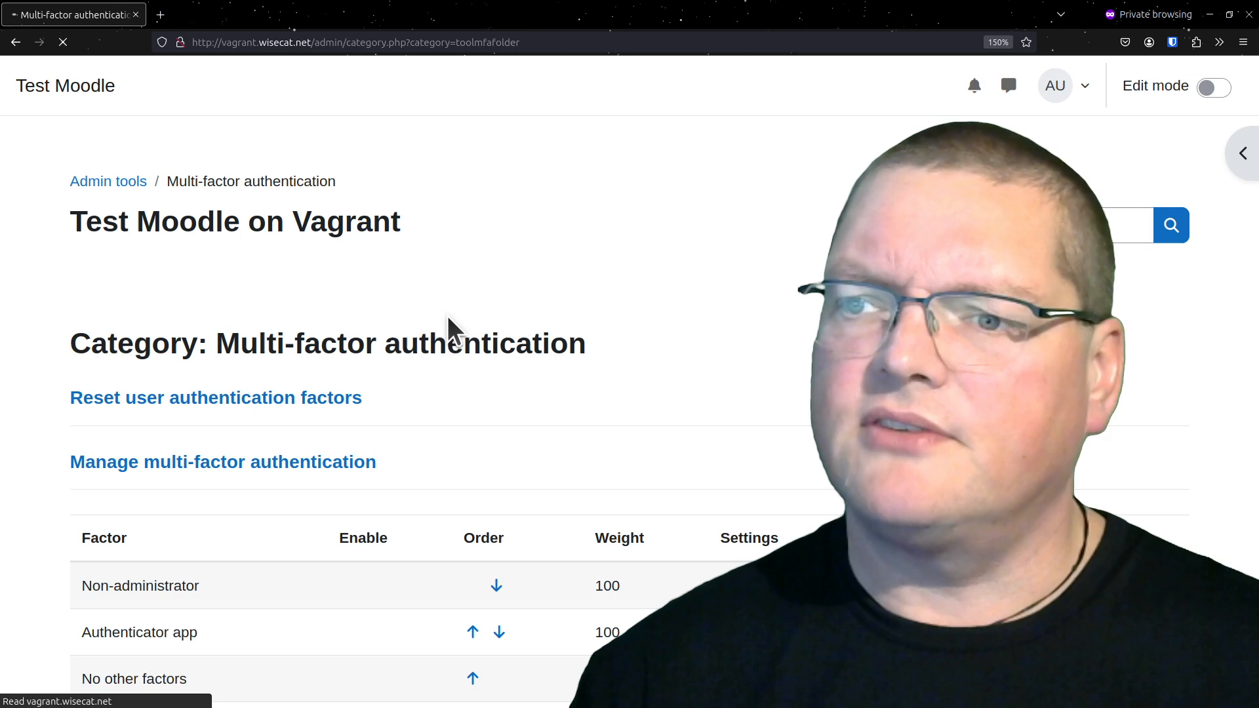
Enable the IP range factor in the list of multi-factor authentication factors
scroll(321, 415, "down", 2)
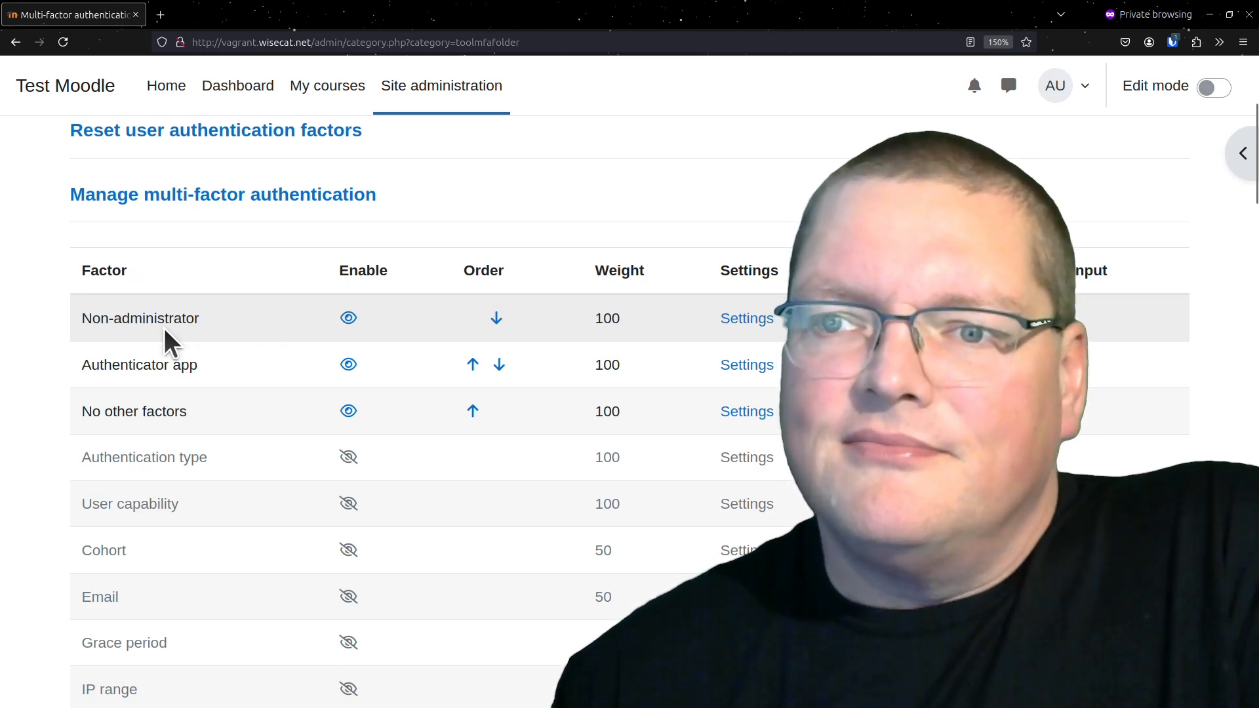
scroll(164, 327, "down", 5)
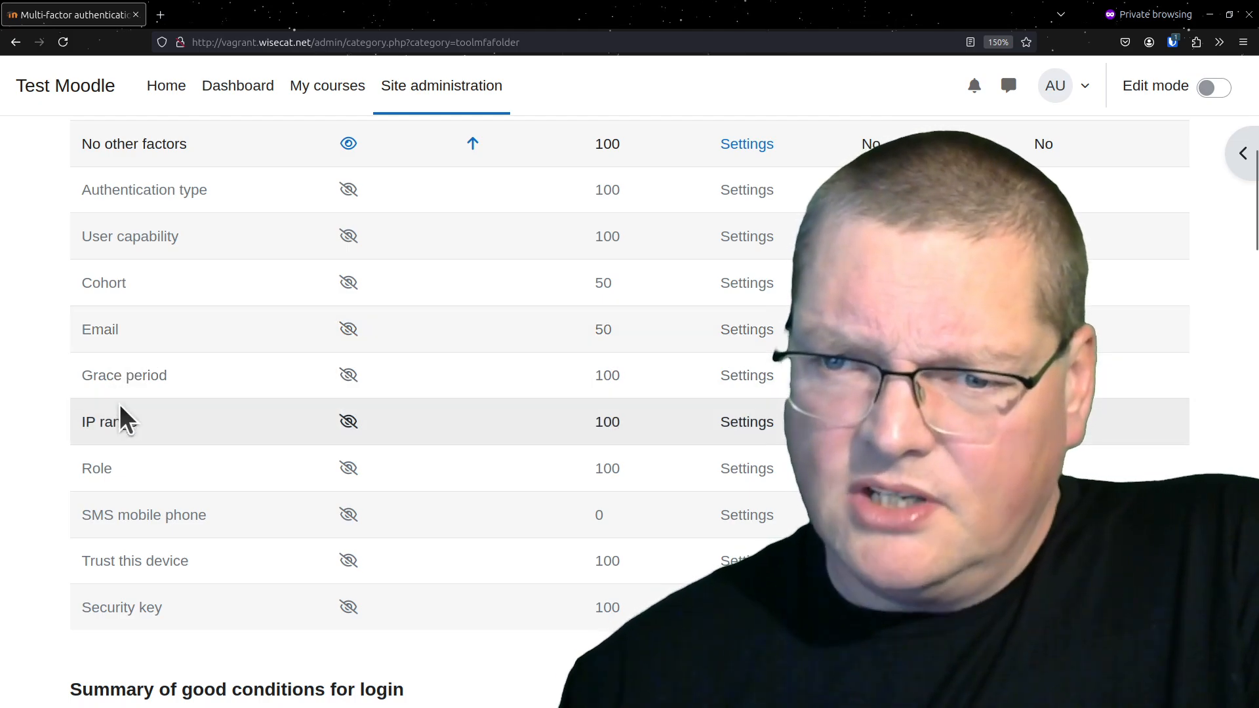
left_click(347, 421)
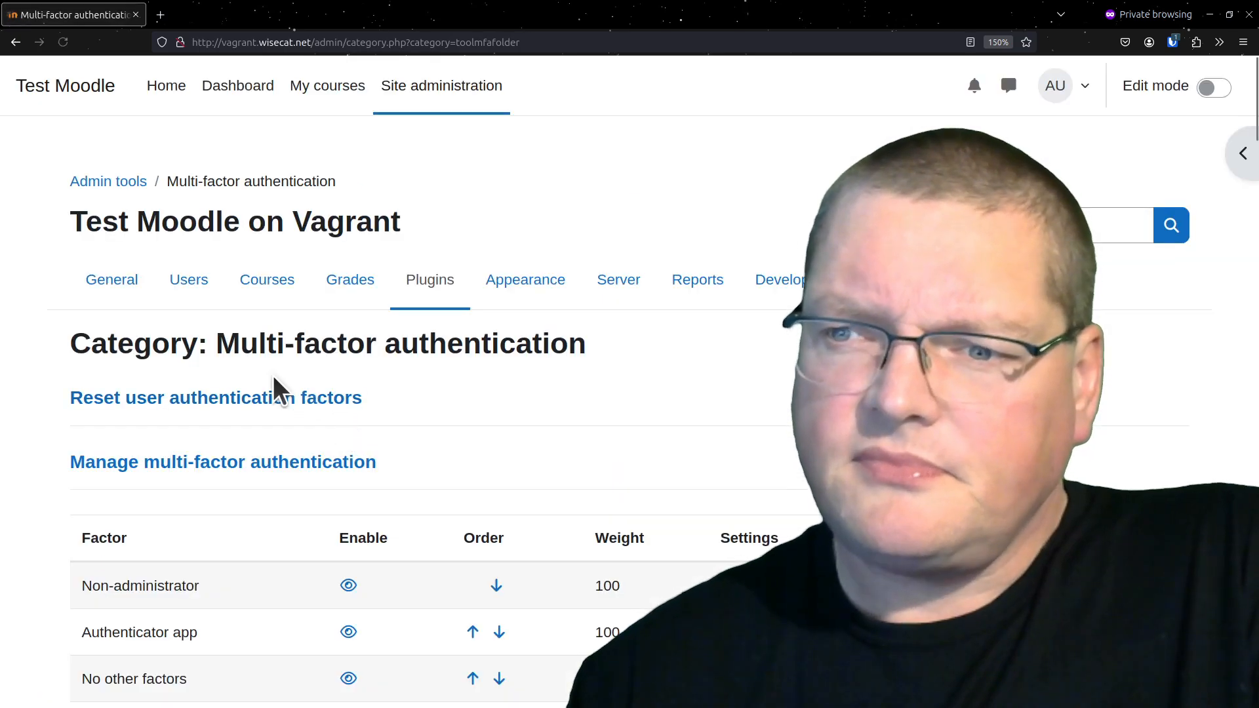
In the IP range factor's settings, enter 192.168.56.0/24 as the safe IP range and save the changes
scroll(705, 314, "down", 5)
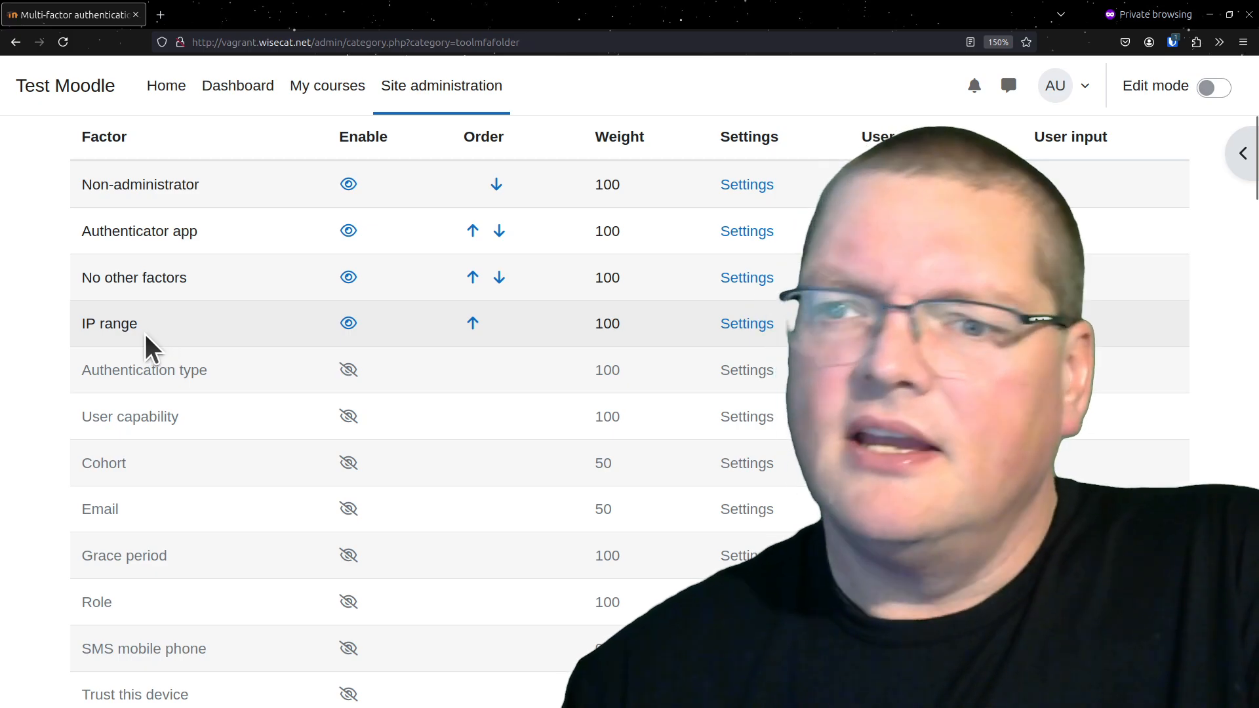
left_click(725, 324)
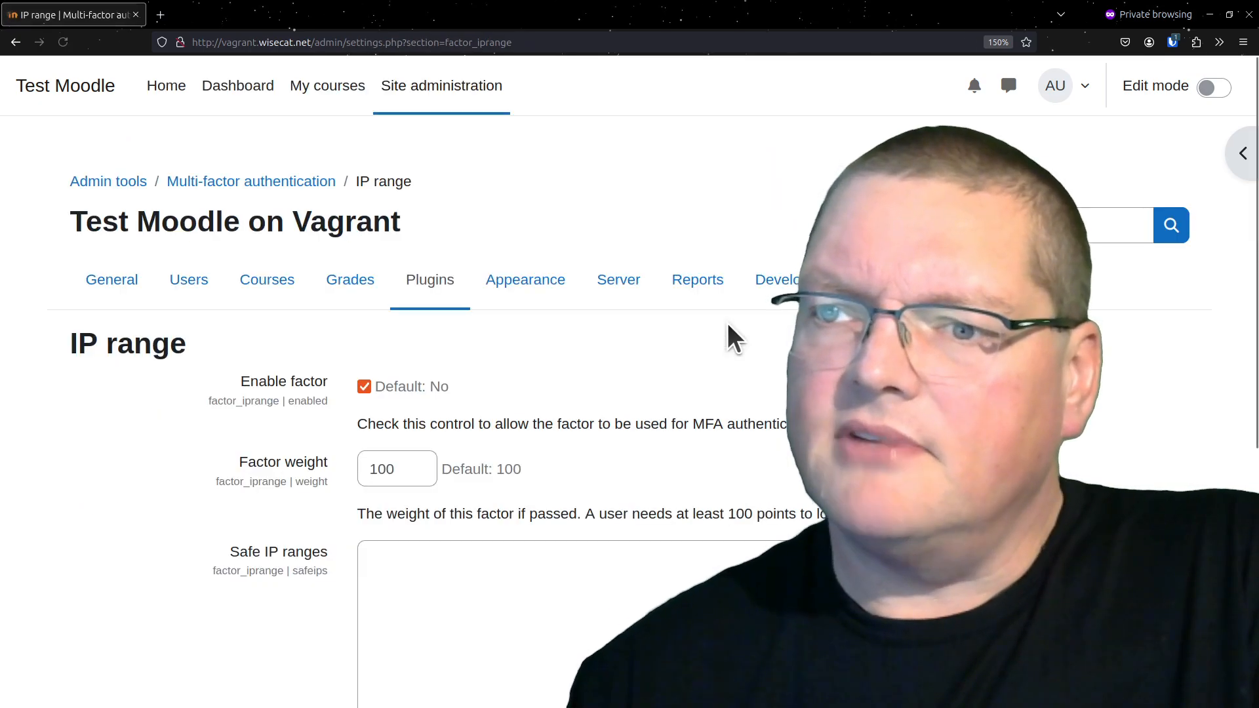
scroll(525, 331, "down", 5)
scroll(516, 316, "up", 2)
left_click(478, 328)
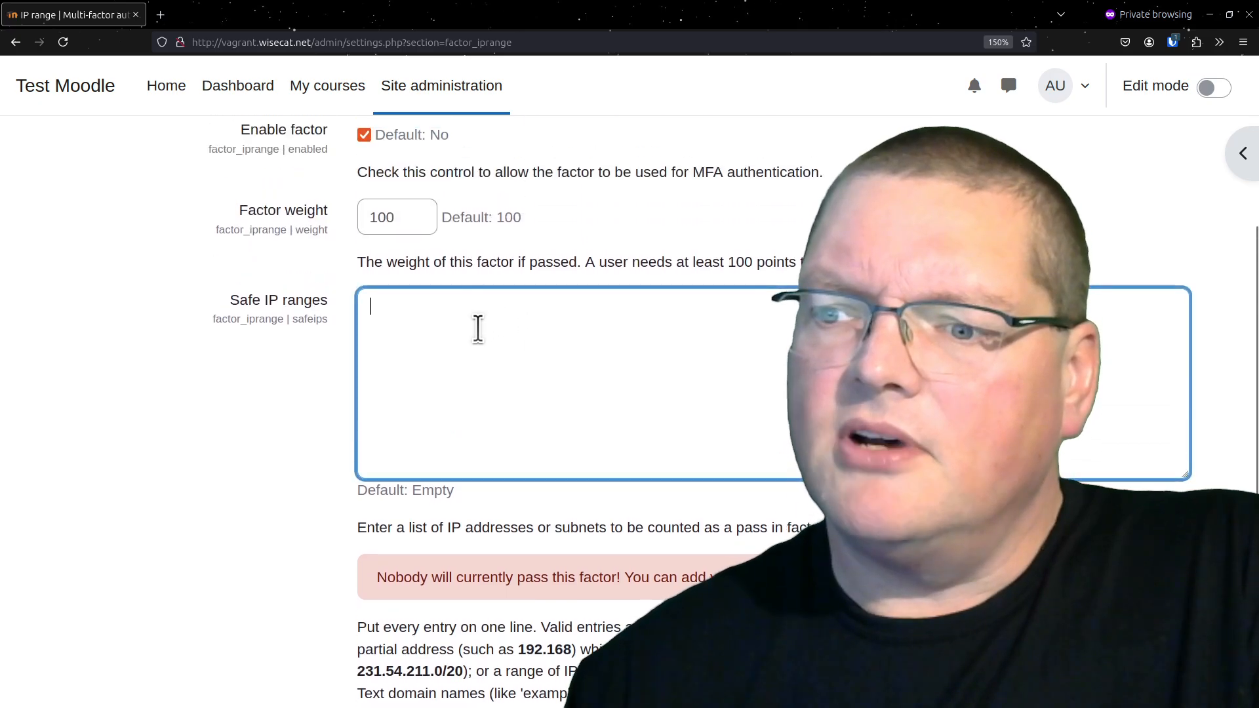
type("192.168.56.0/24")
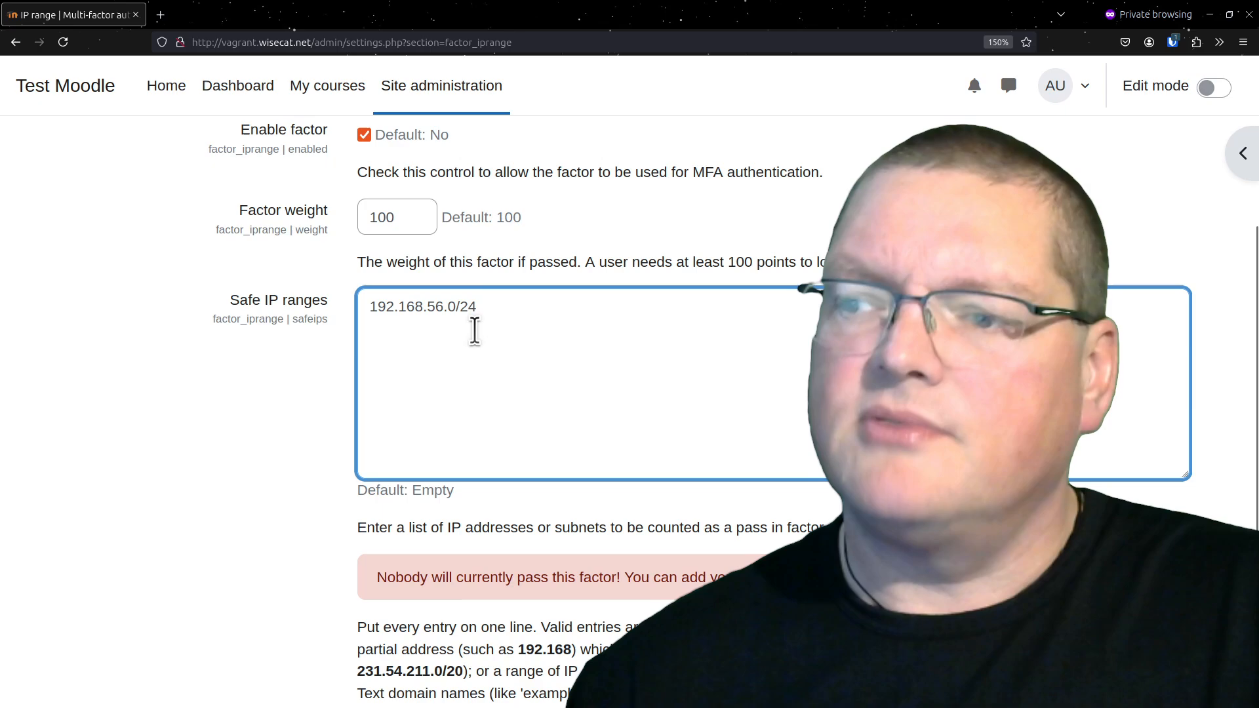
scroll(570, 513, "down", 3)
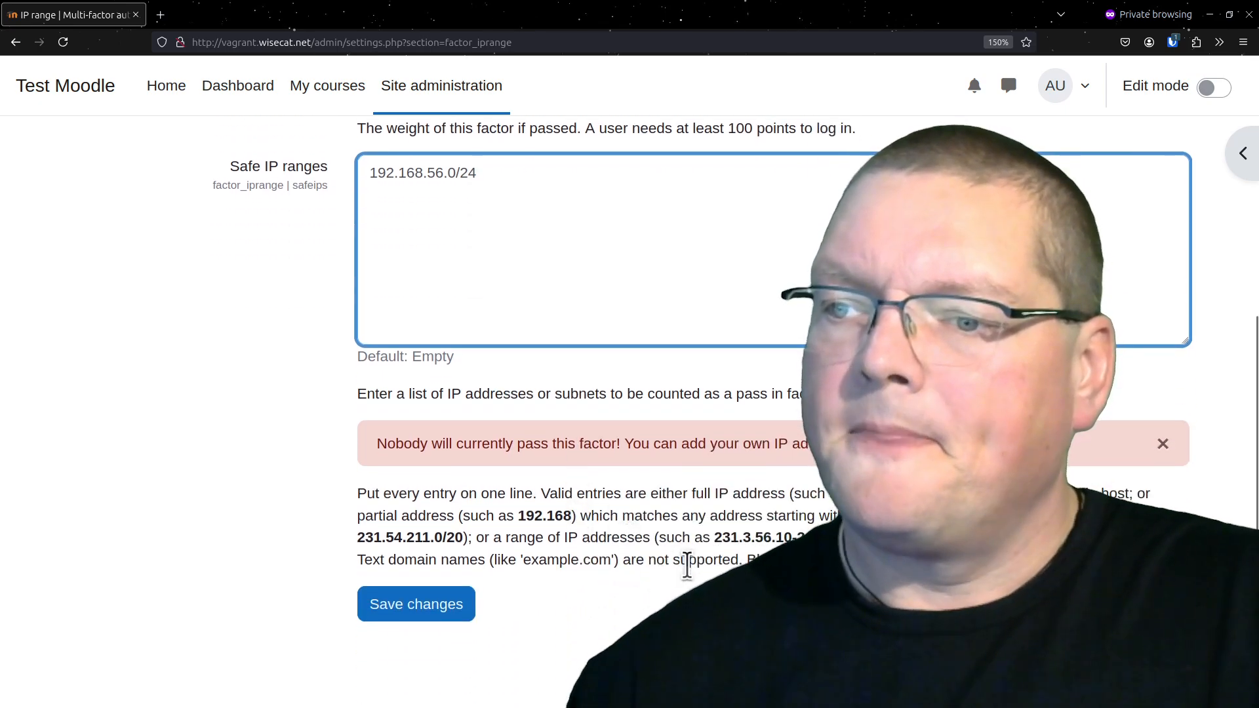
left_click_drag(703, 538, 813, 537)
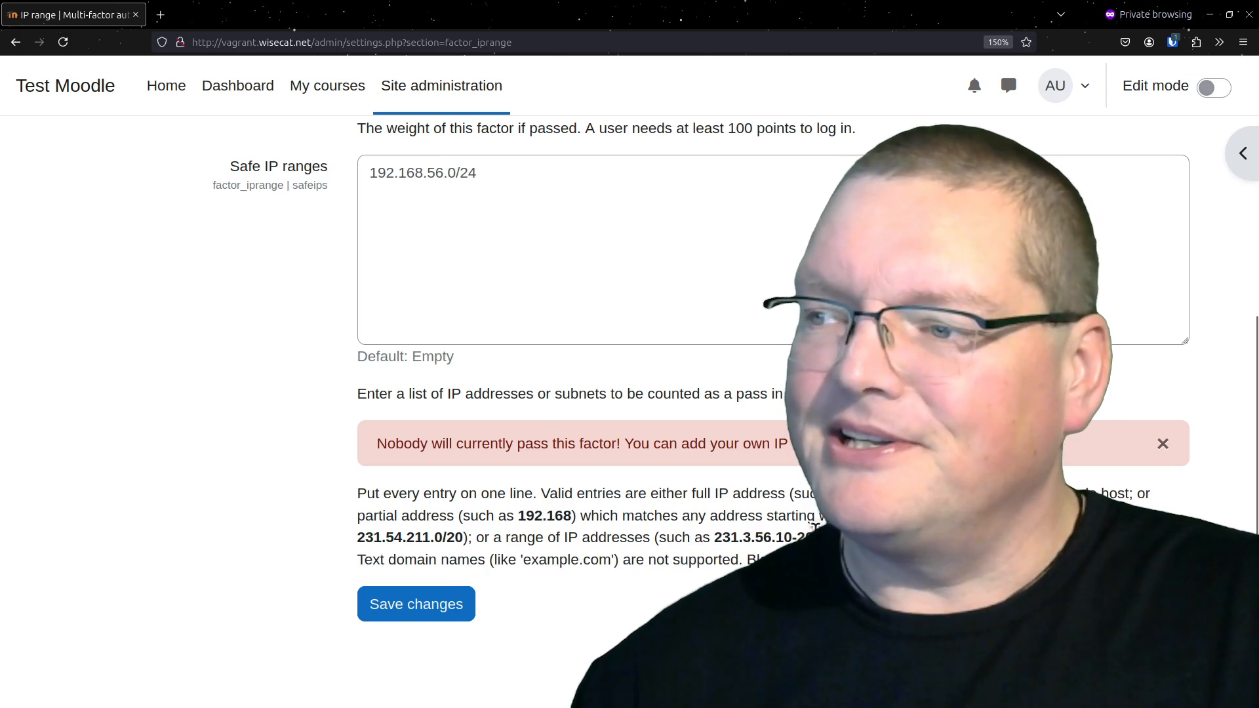
triple_click(813, 527)
left_click(814, 527)
left_click(430, 608)
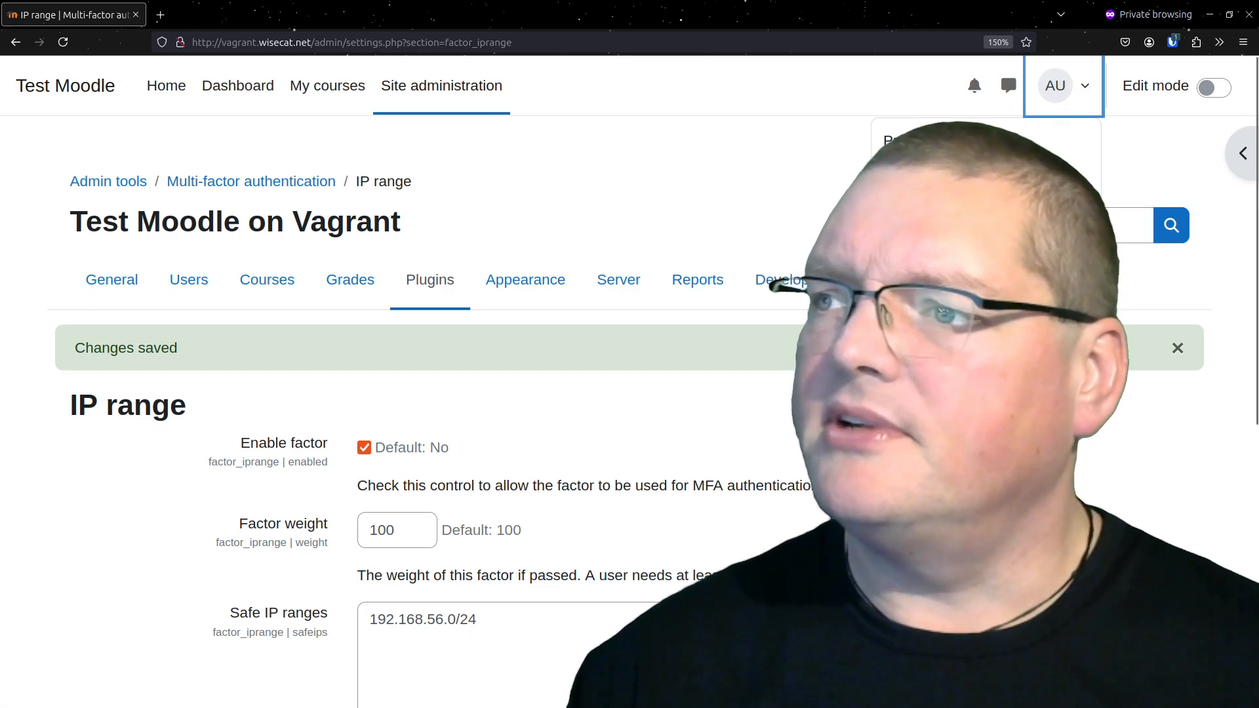
Log out and log back in as admin with the account password to test the IP range factor
left_click(918, 355)
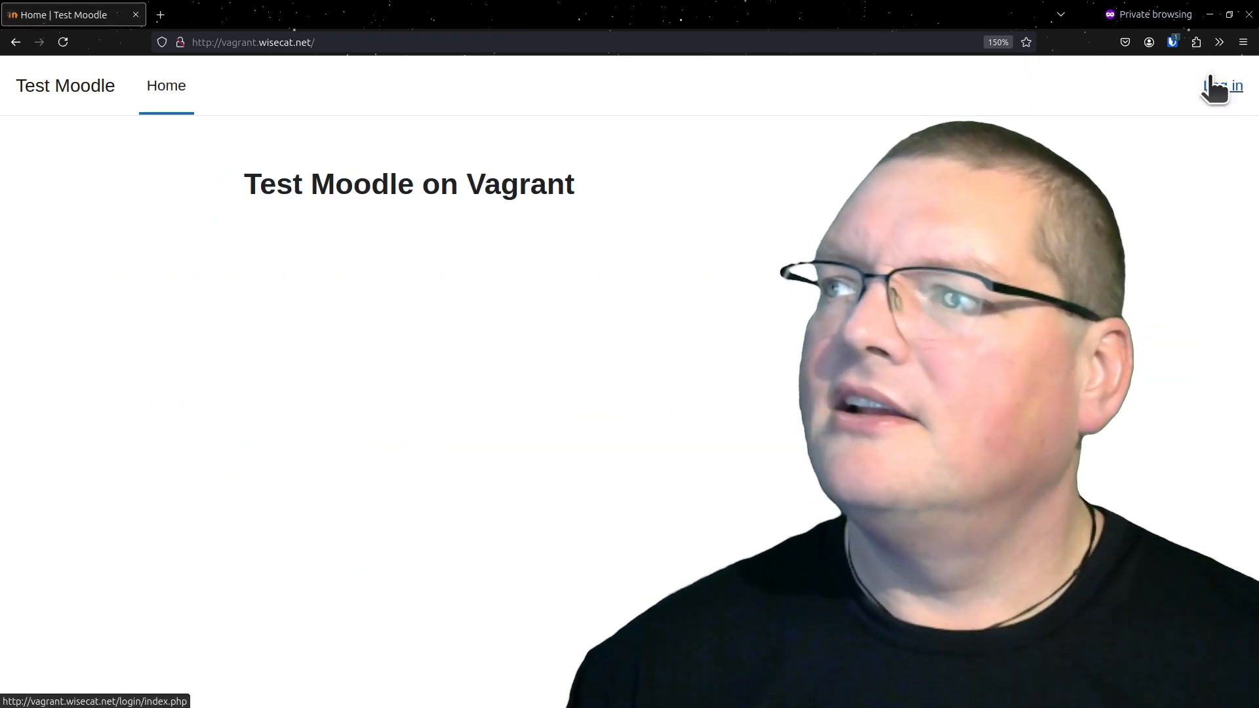
left_click(1210, 80)
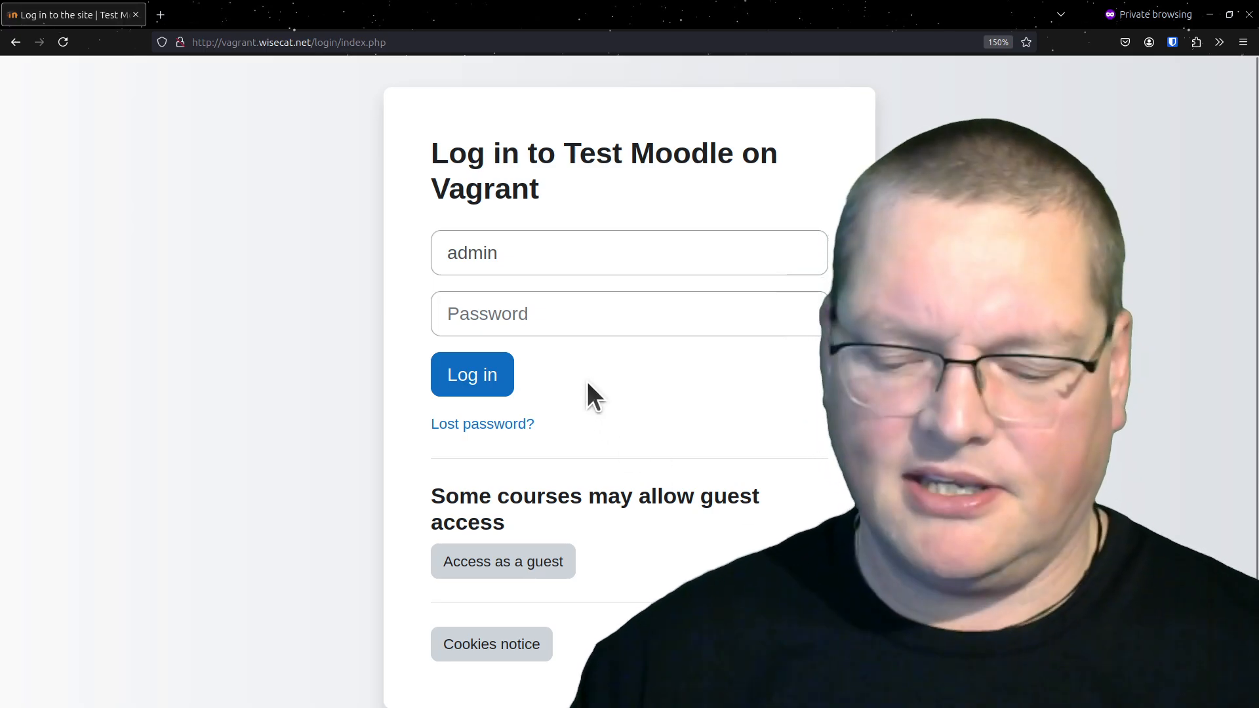
key("ctrl+shift+l")
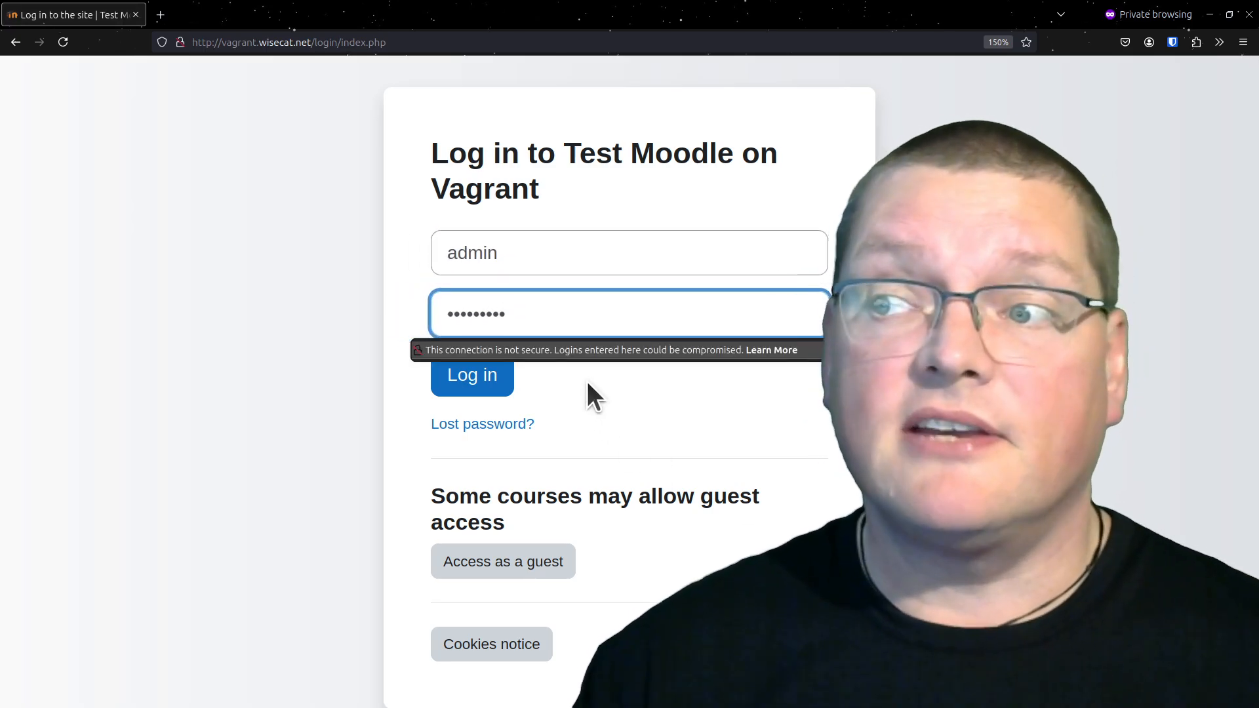
left_click(493, 380)
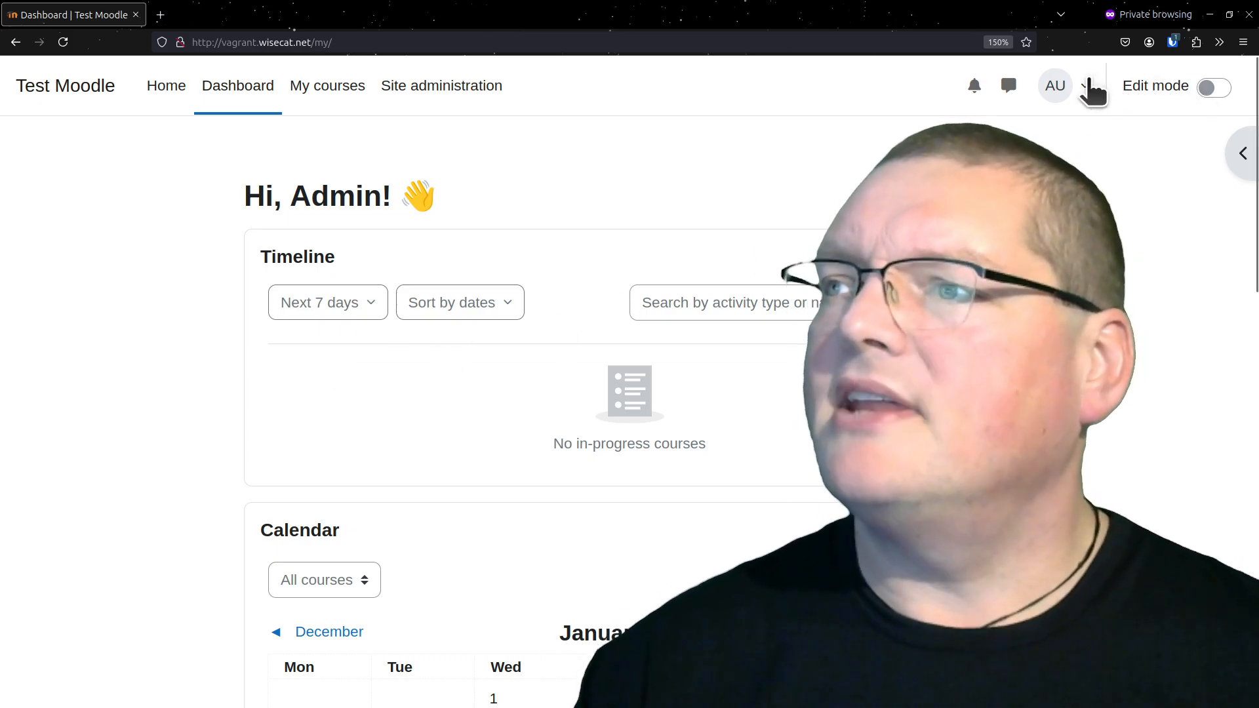
Return to the multi-factor authentication factor list in the site's plugin administration
left_click(452, 84)
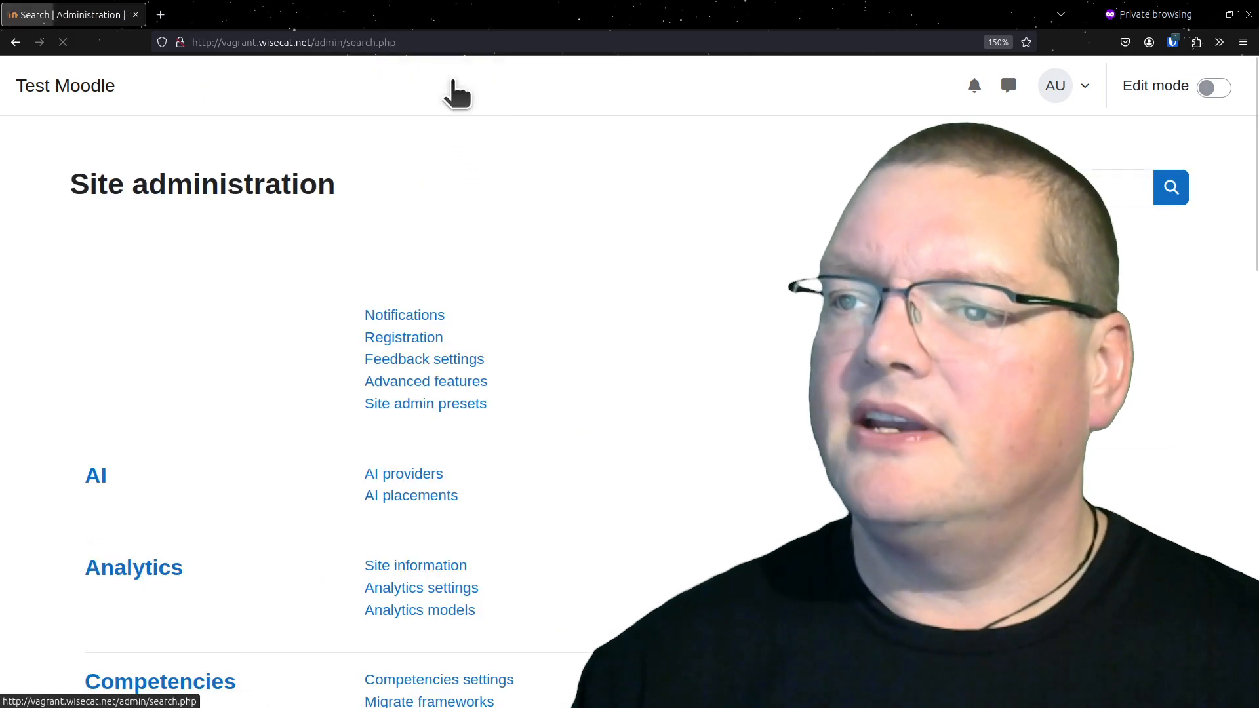
left_click(436, 256)
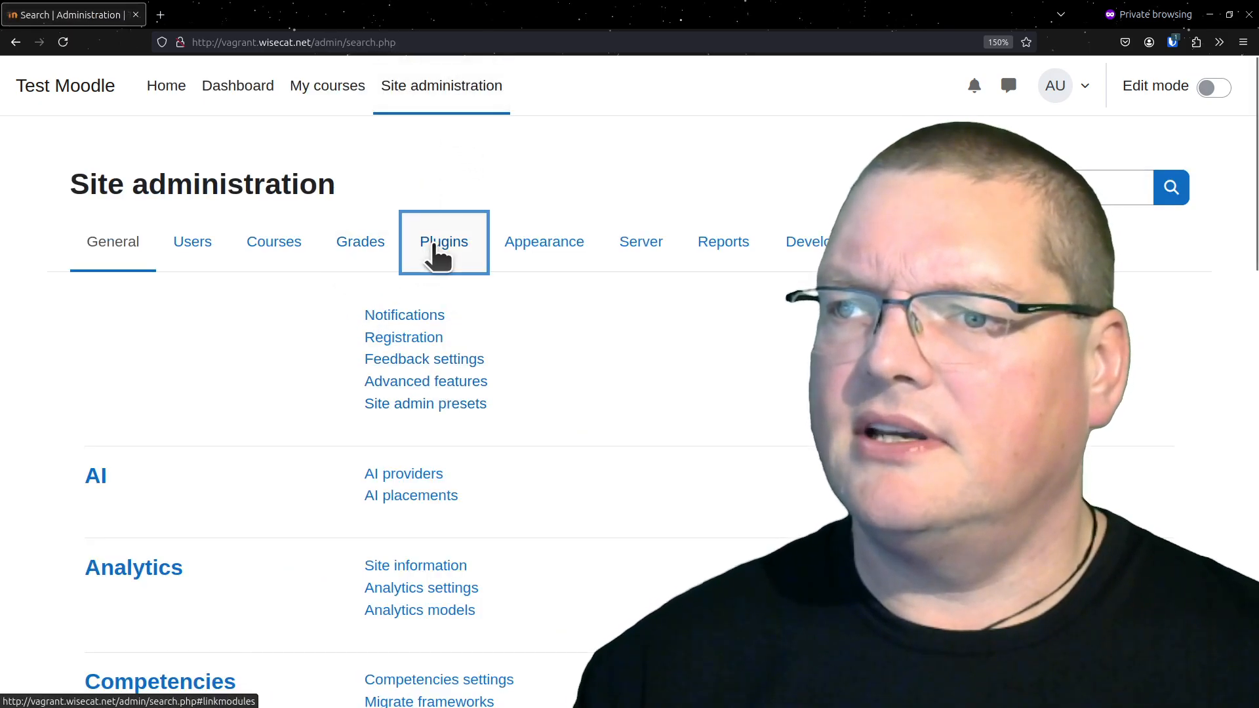
scroll(384, 380, "down", 10)
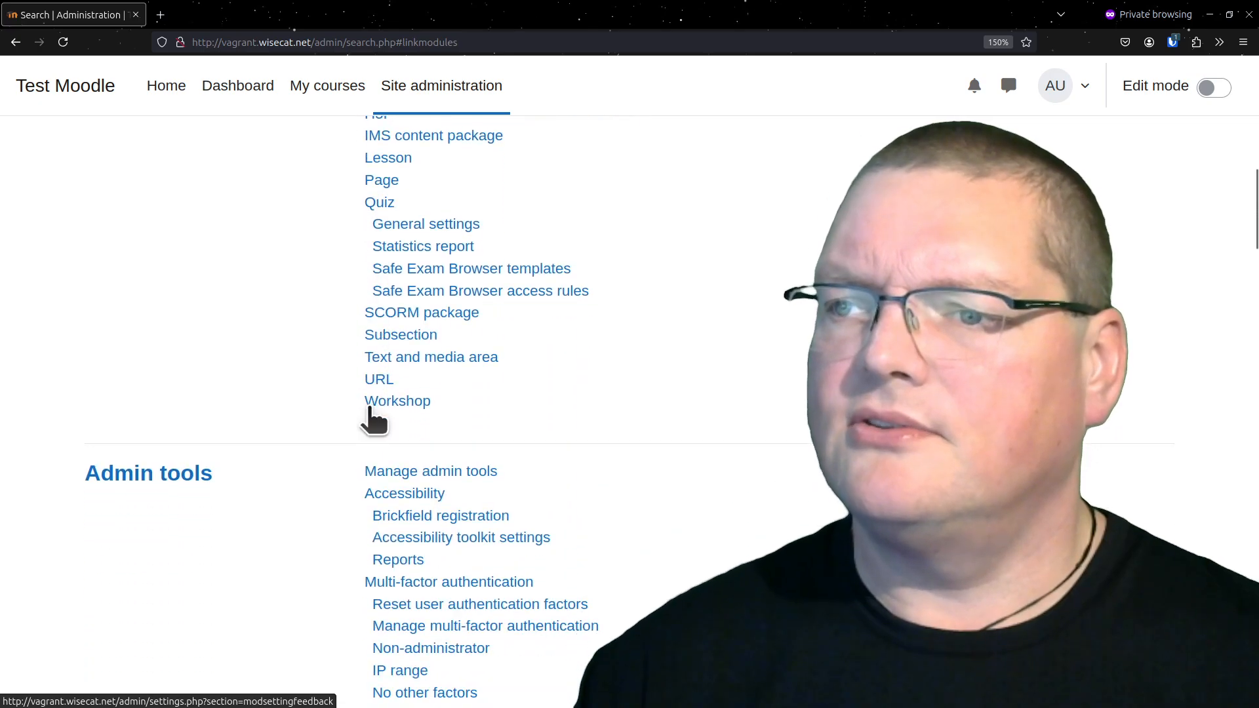
scroll(433, 400, "down", 6)
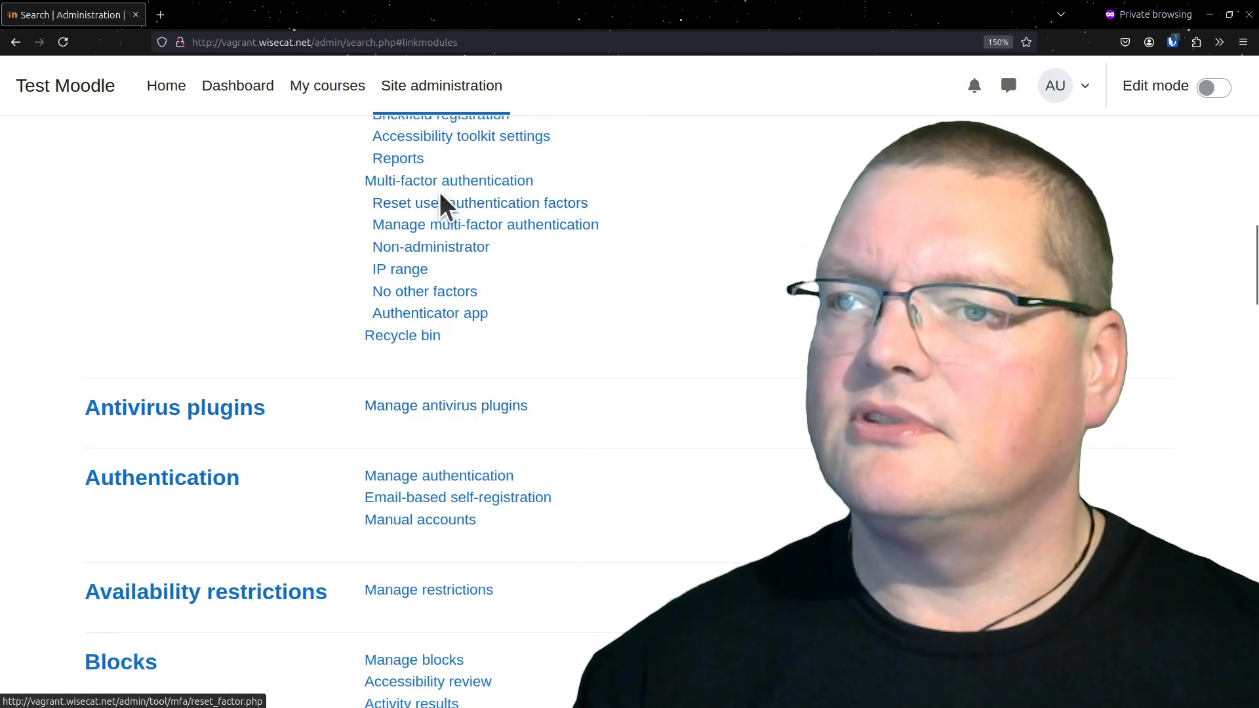
left_click(438, 182)
scroll(435, 378, "down", 5)
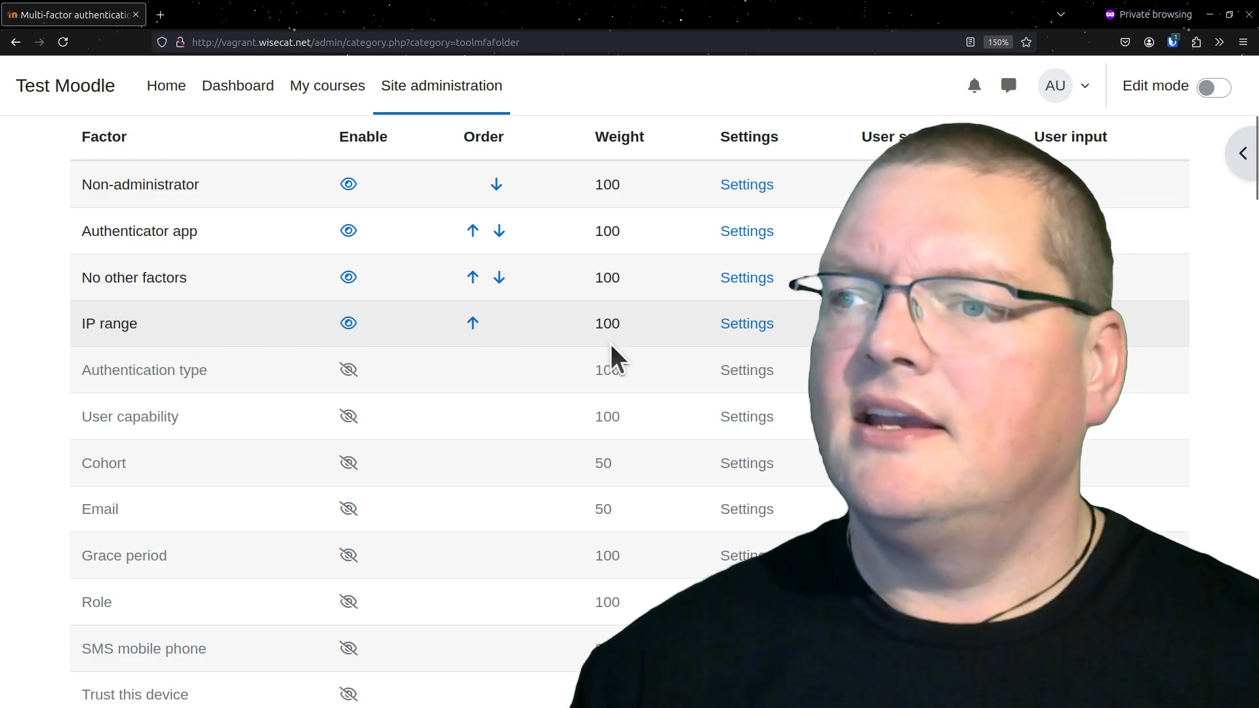
Set the IP range factor's weight to 80 and save the changes
left_click(753, 323)
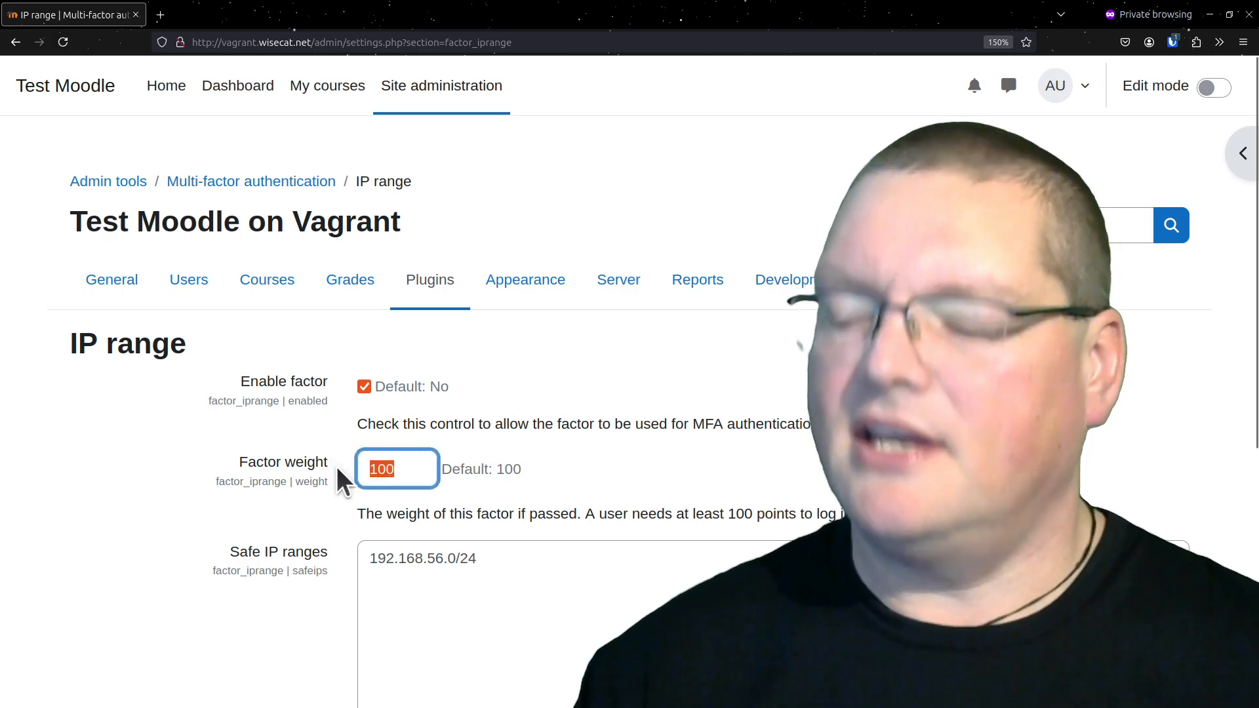
type("80")
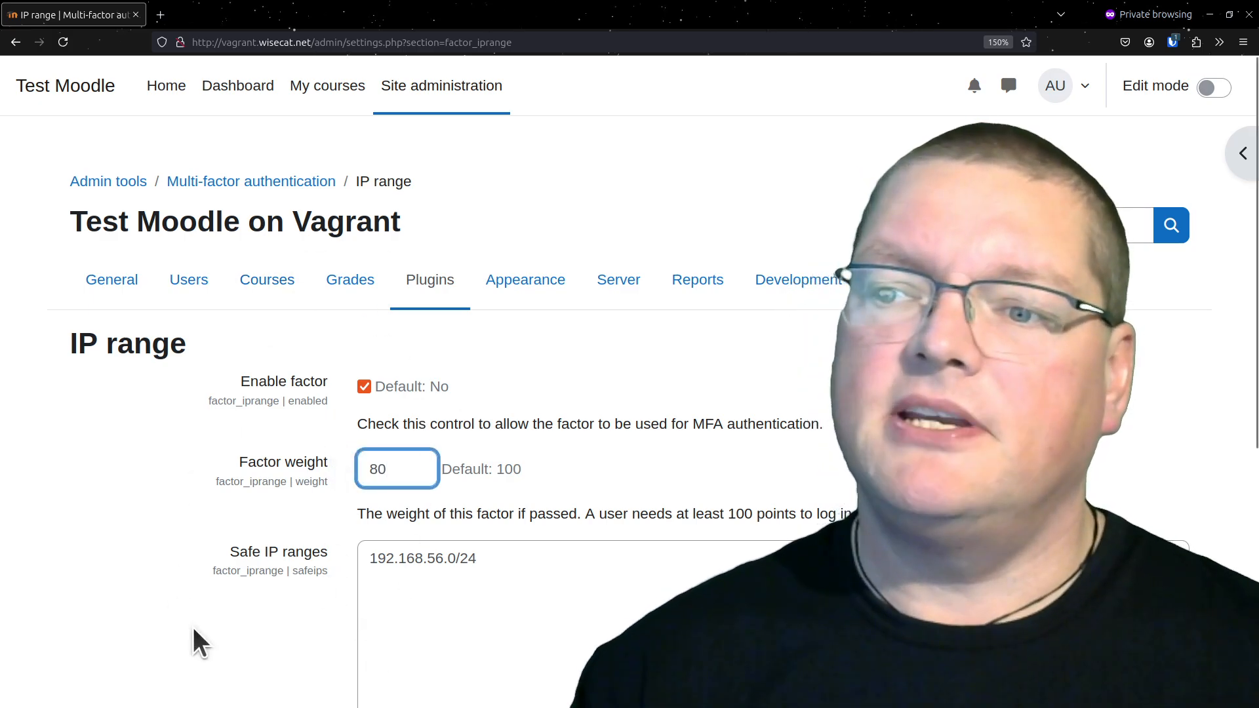
scroll(295, 617, "down", 1)
scroll(295, 616, "down", 5)
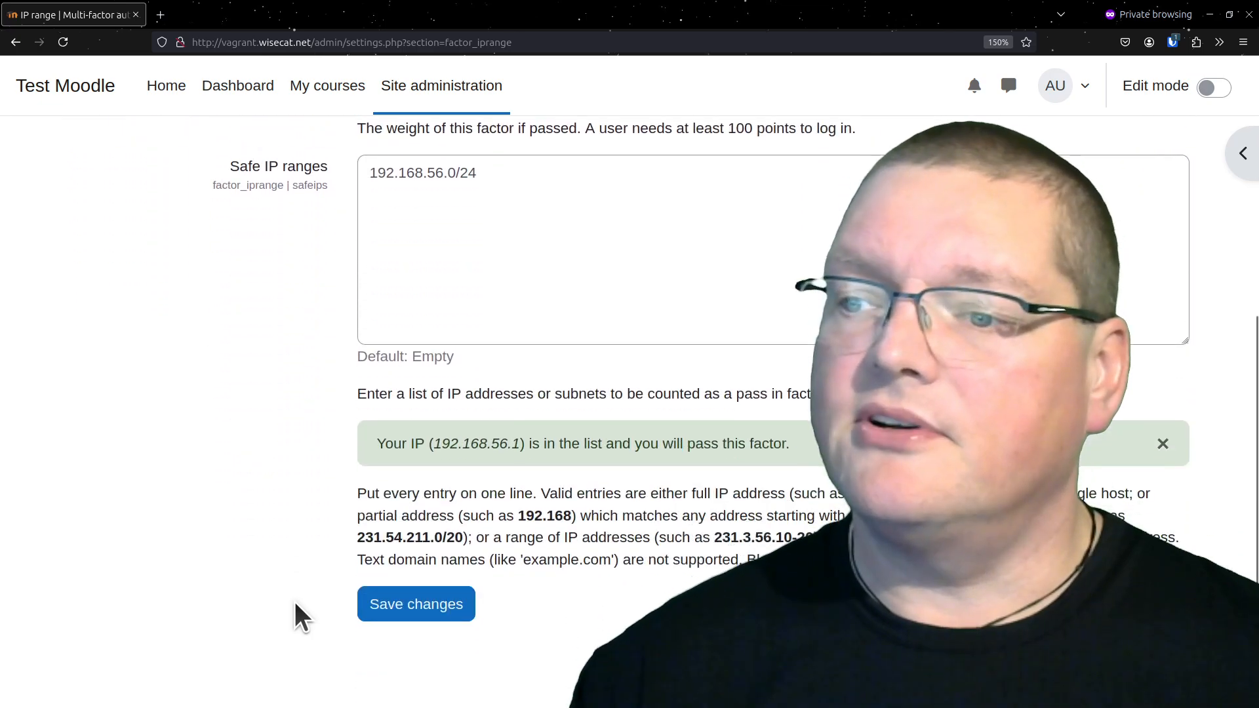
left_click(379, 626)
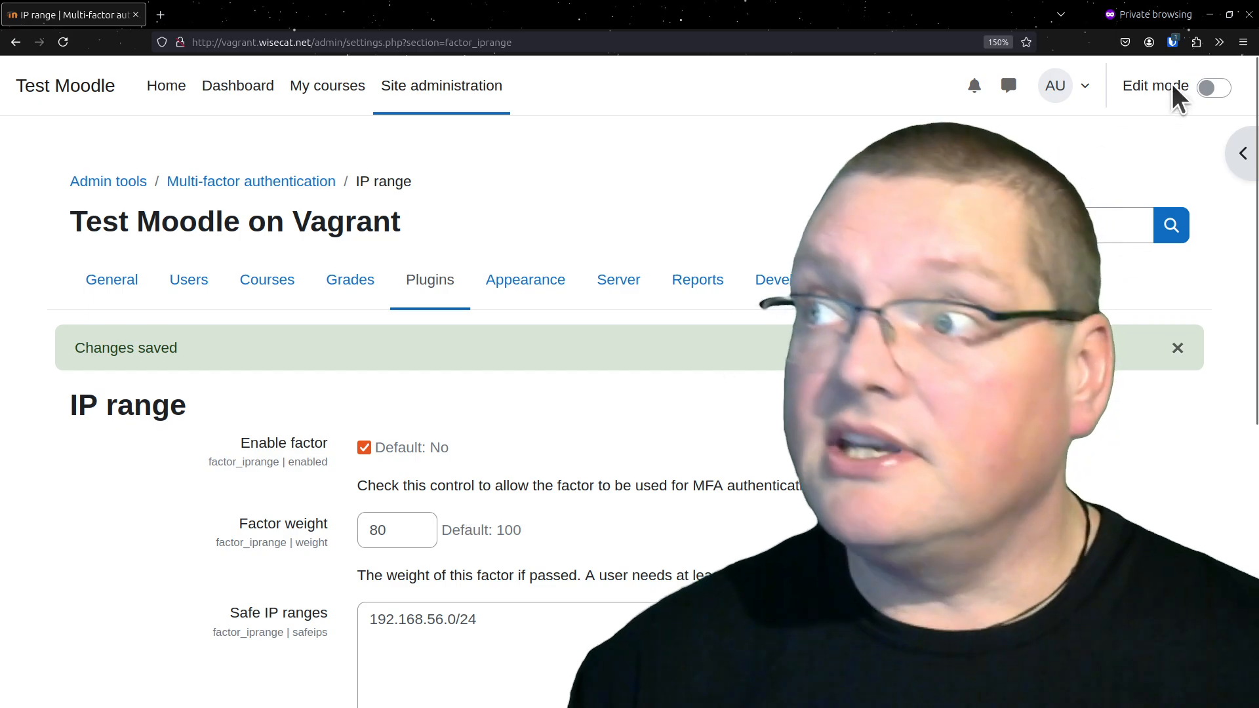
Log out and log back in as admin with the account password and the authenticator app's verification code to test the reduced IP range weight
left_click(1065, 85)
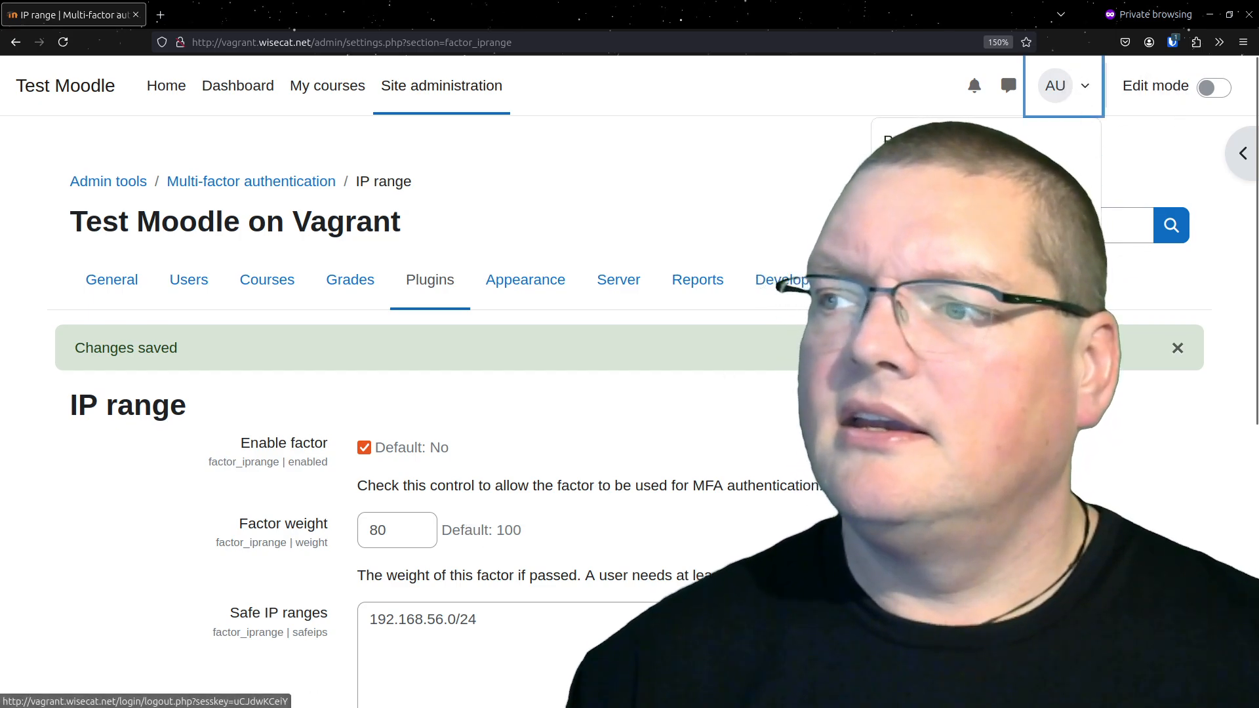
left_click(911, 348)
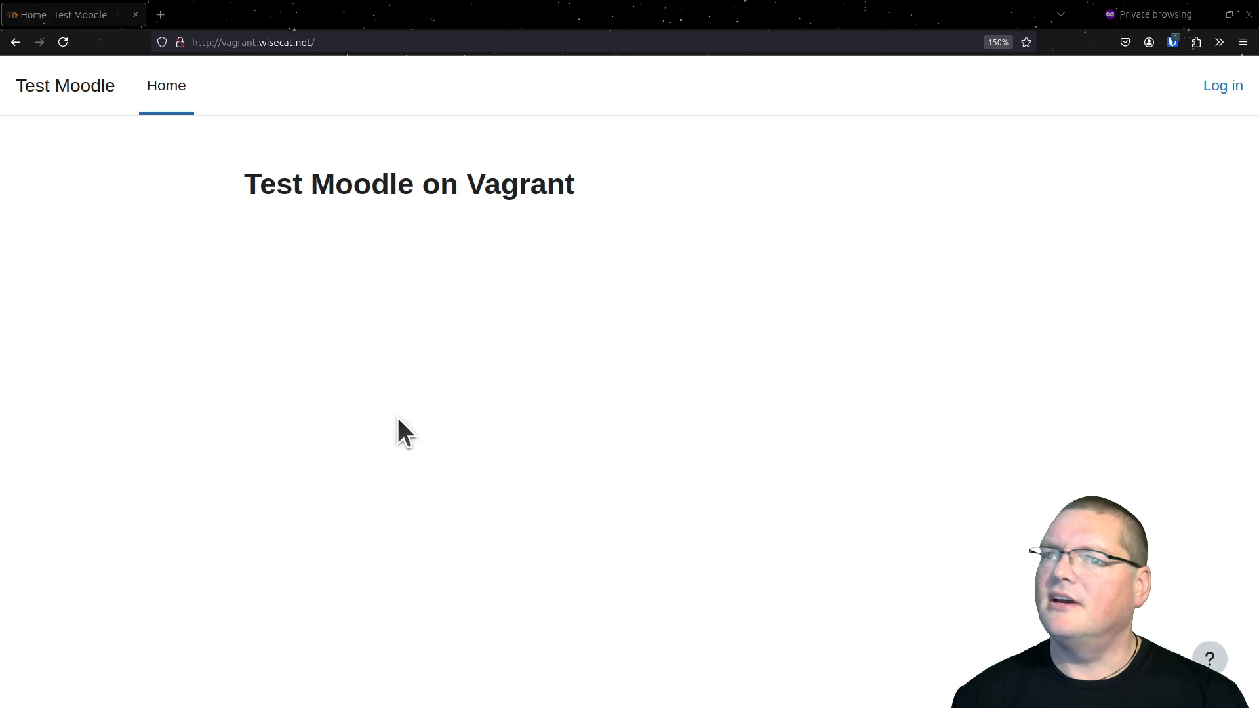
left_click(1220, 89)
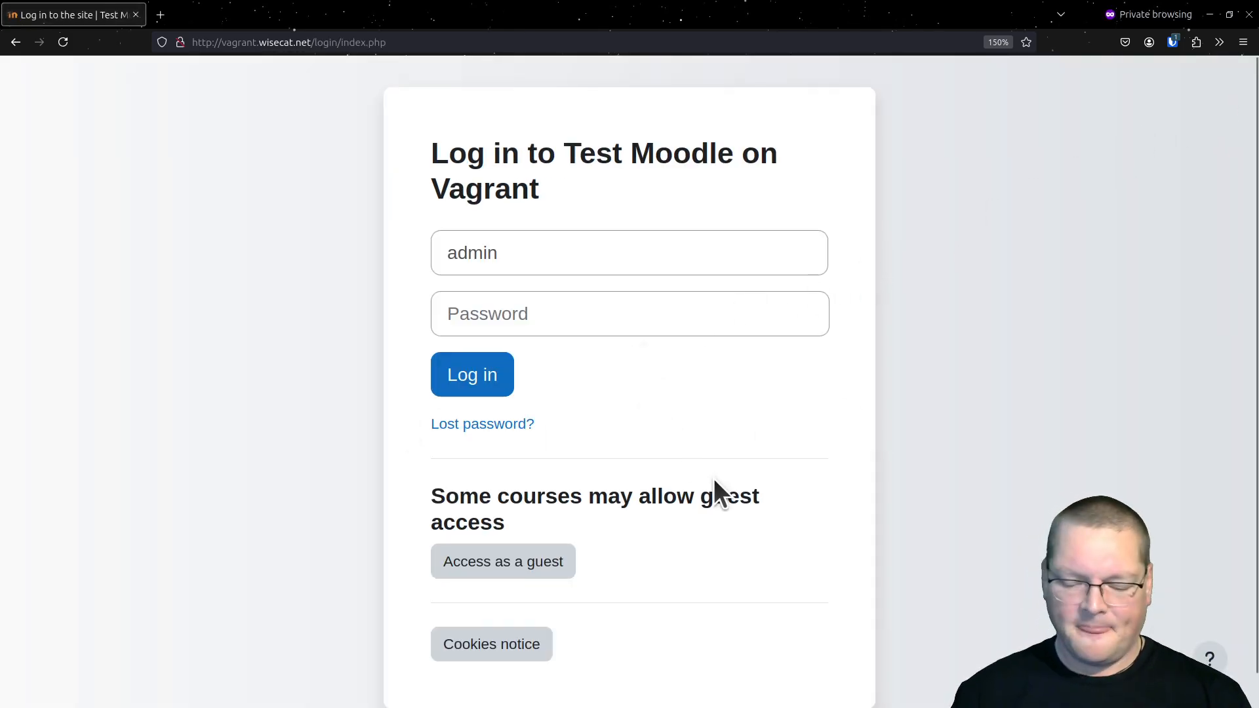
key("ctrl+shift+l")
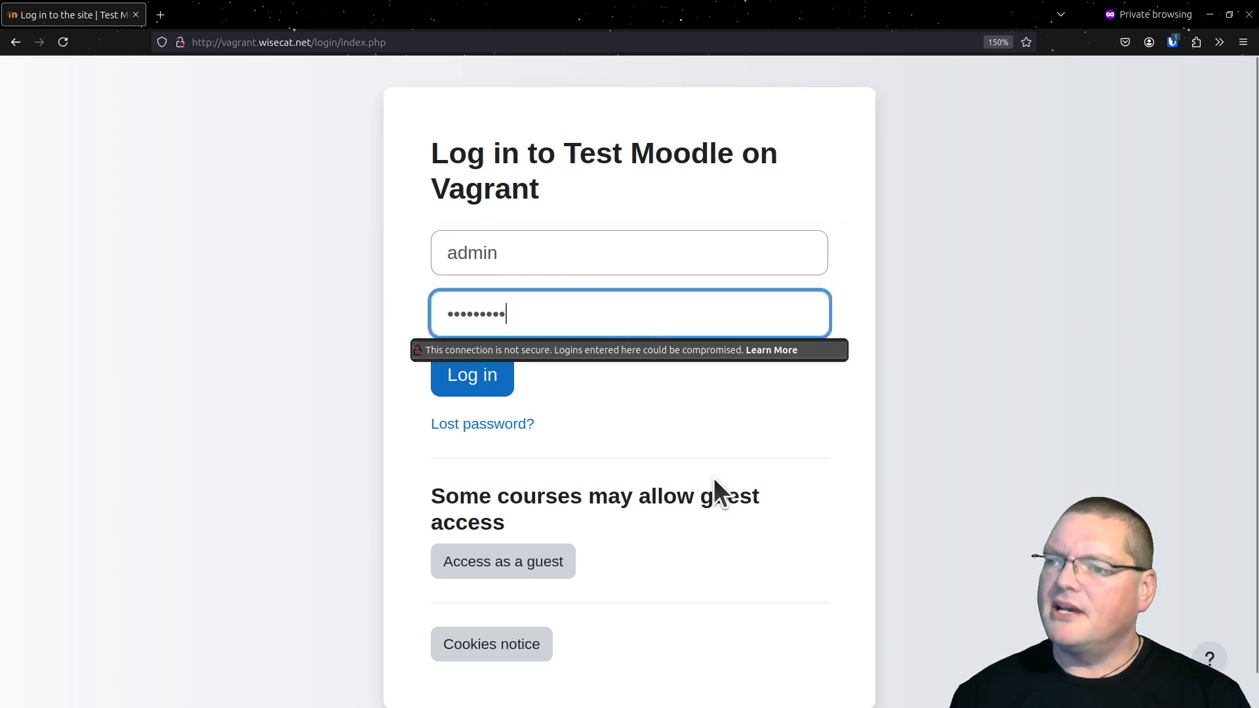
left_click(777, 389)
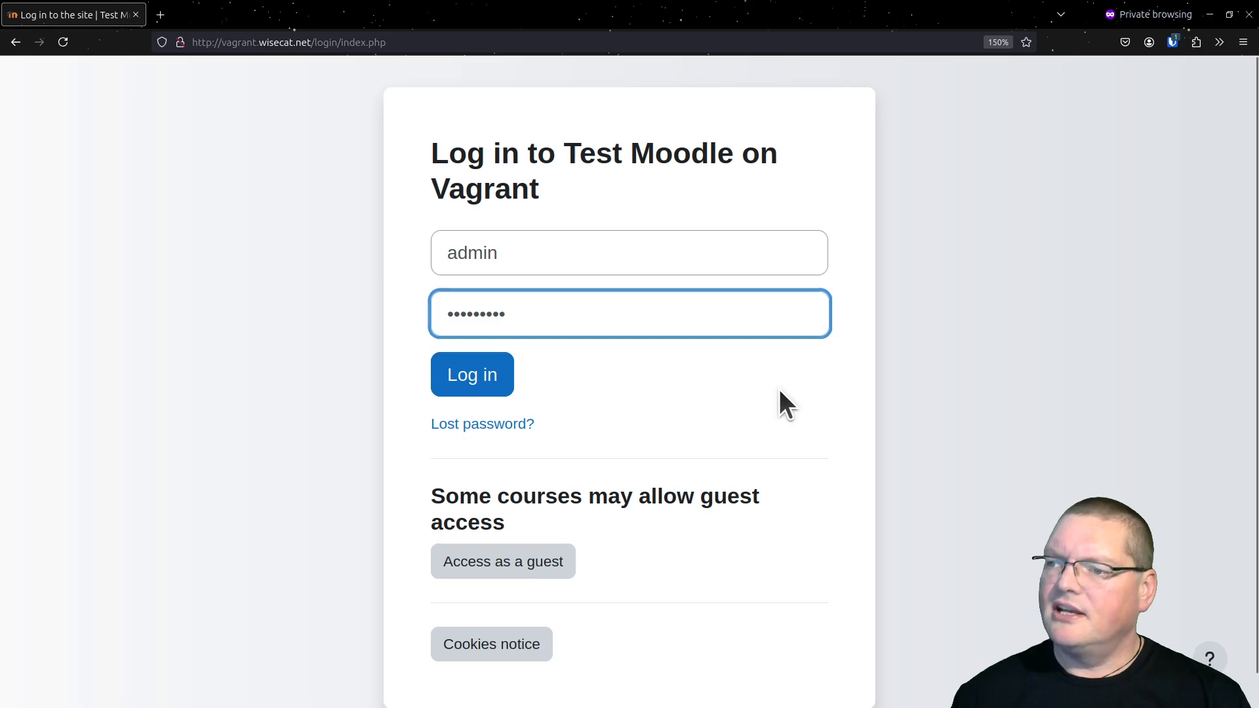
left_click(470, 386)
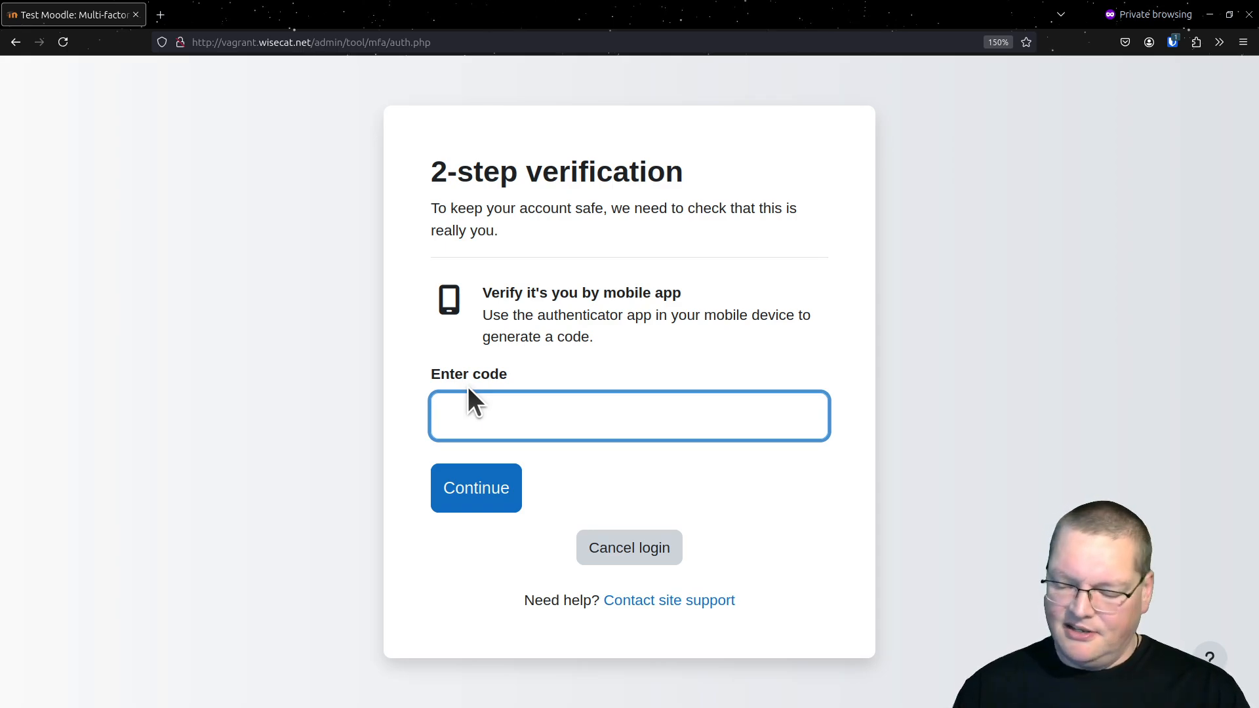
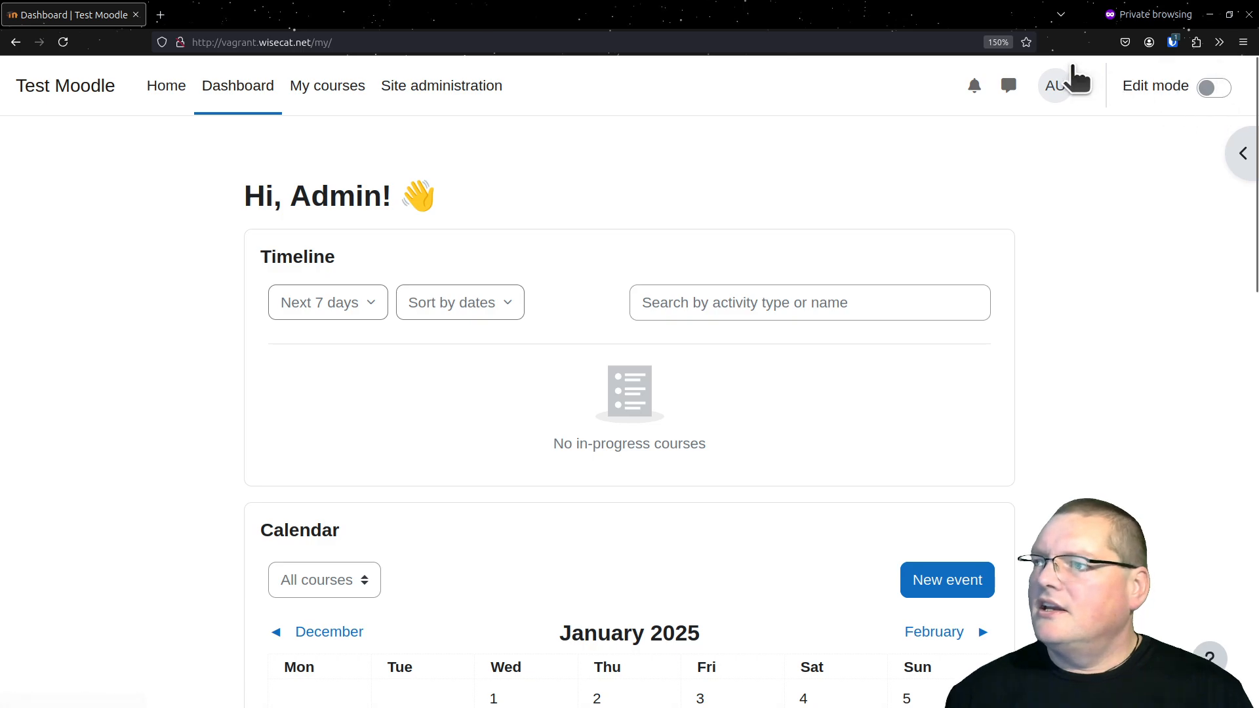
Open the admin user's multi-factor authentication preferences to check which factors are set up for the account
left_click(1056, 82)
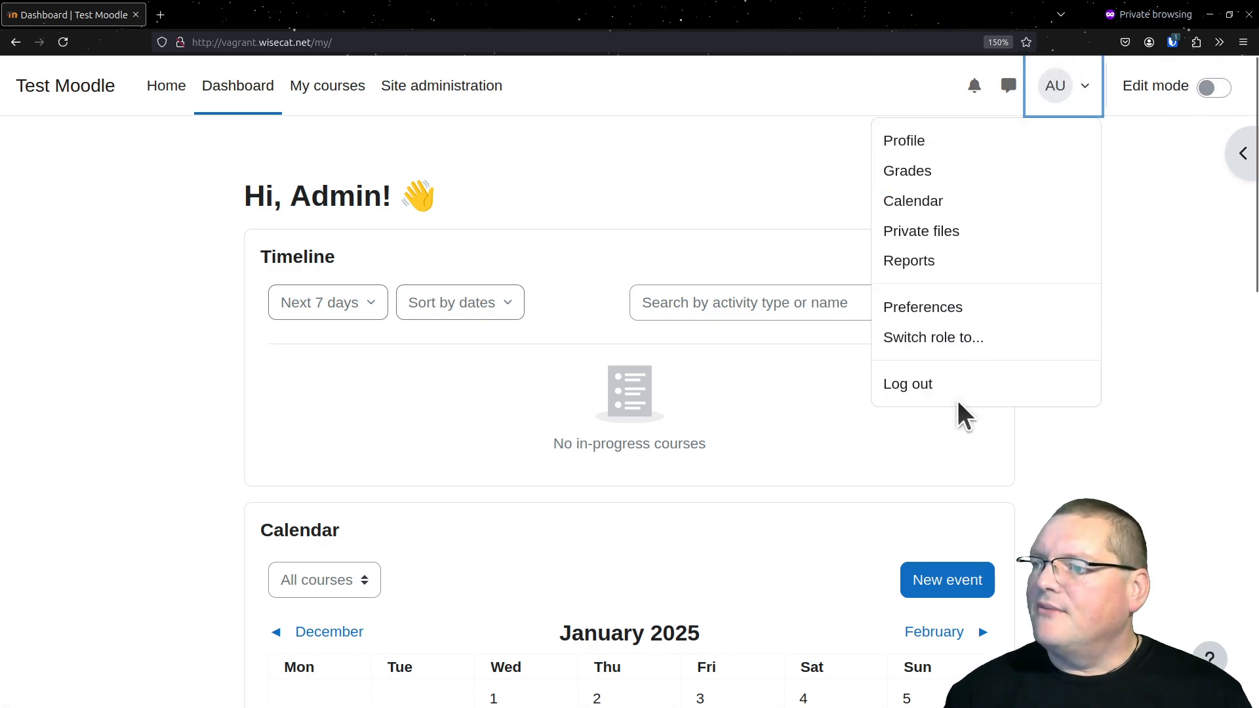
key("Escape")
left_click(1063, 89)
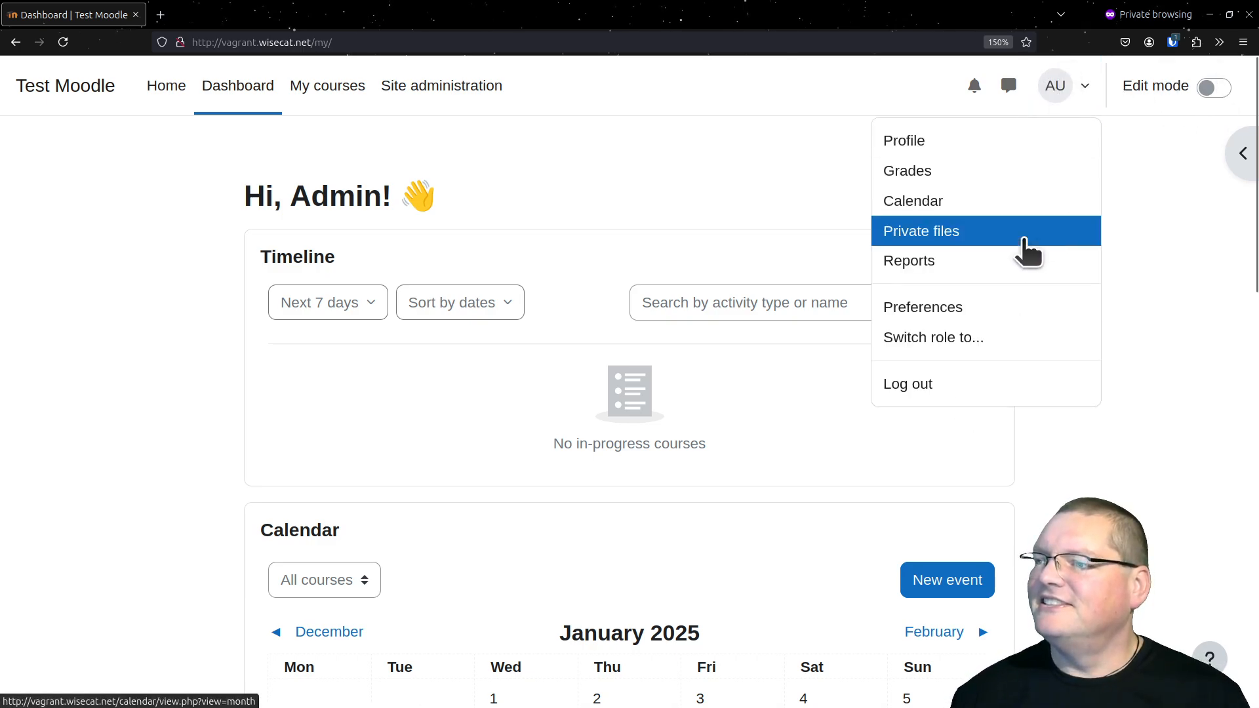
left_click(989, 385)
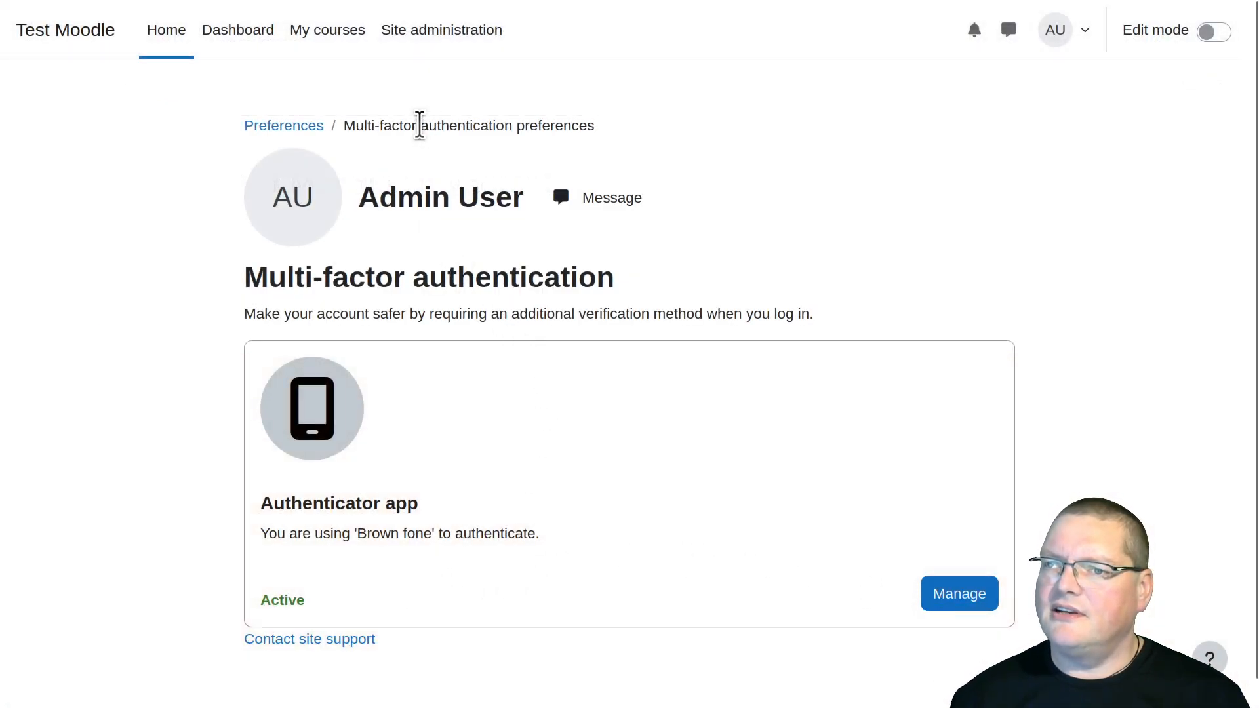
Open the multi-factor authentication factor list in the site's plugin administration
left_click(444, 34)
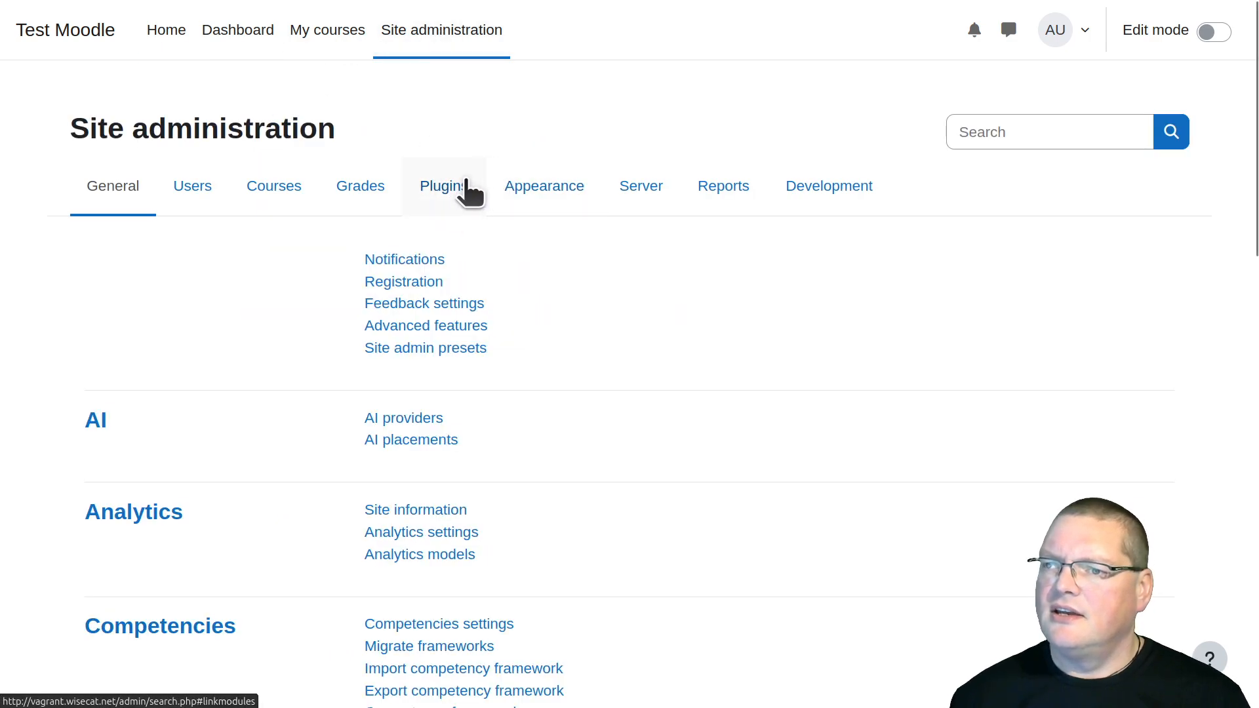
left_click(469, 192)
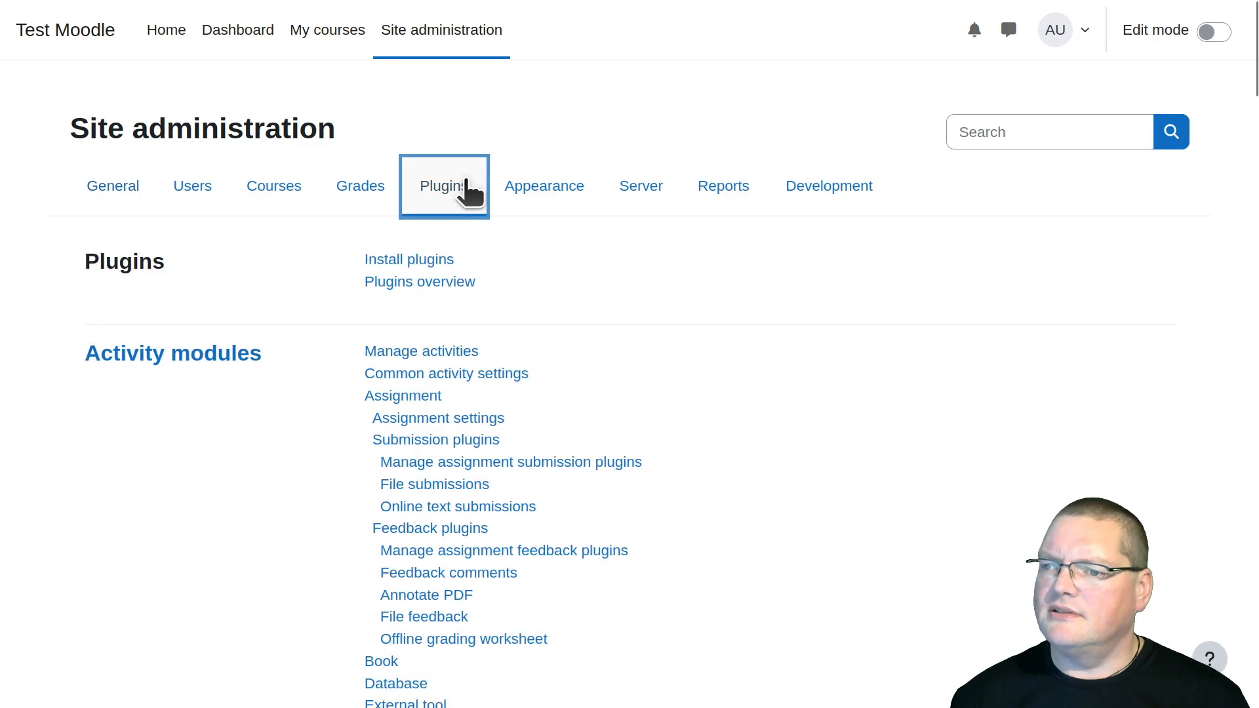
scroll(536, 368, "down", 1)
scroll(534, 365, "down", 15)
scroll(534, 351, "up", 4)
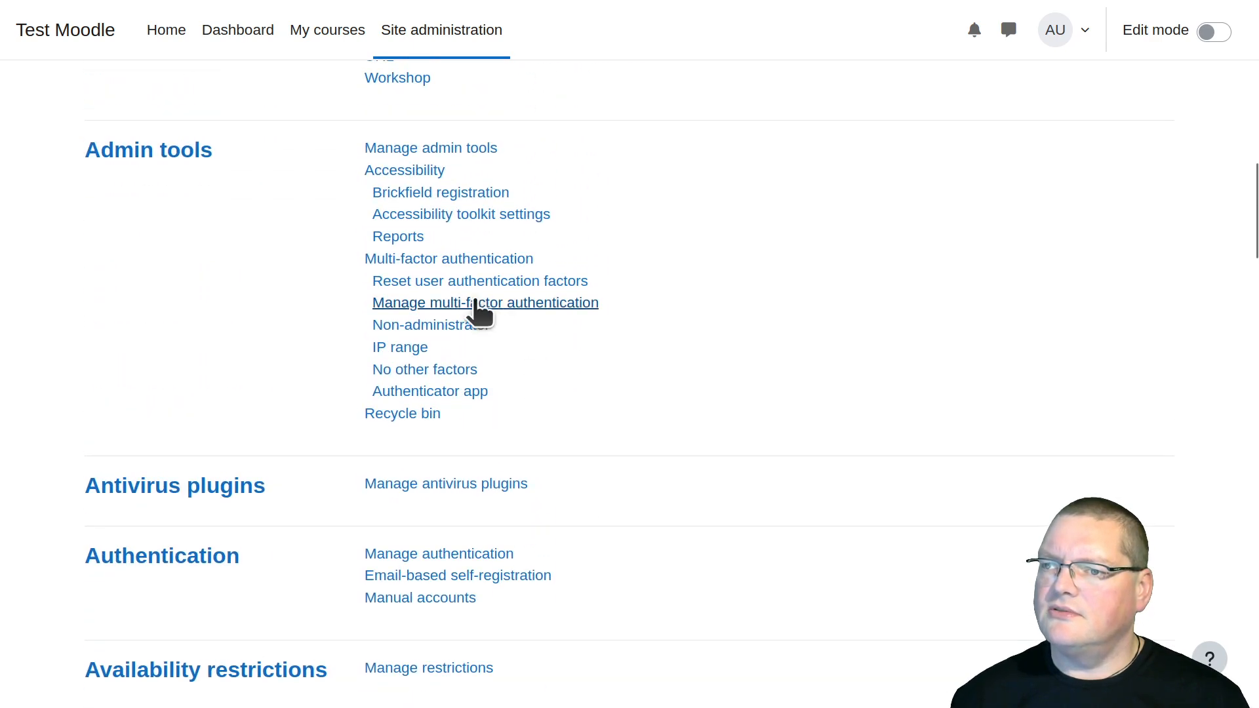
left_click(418, 259)
scroll(418, 259, "down", 3)
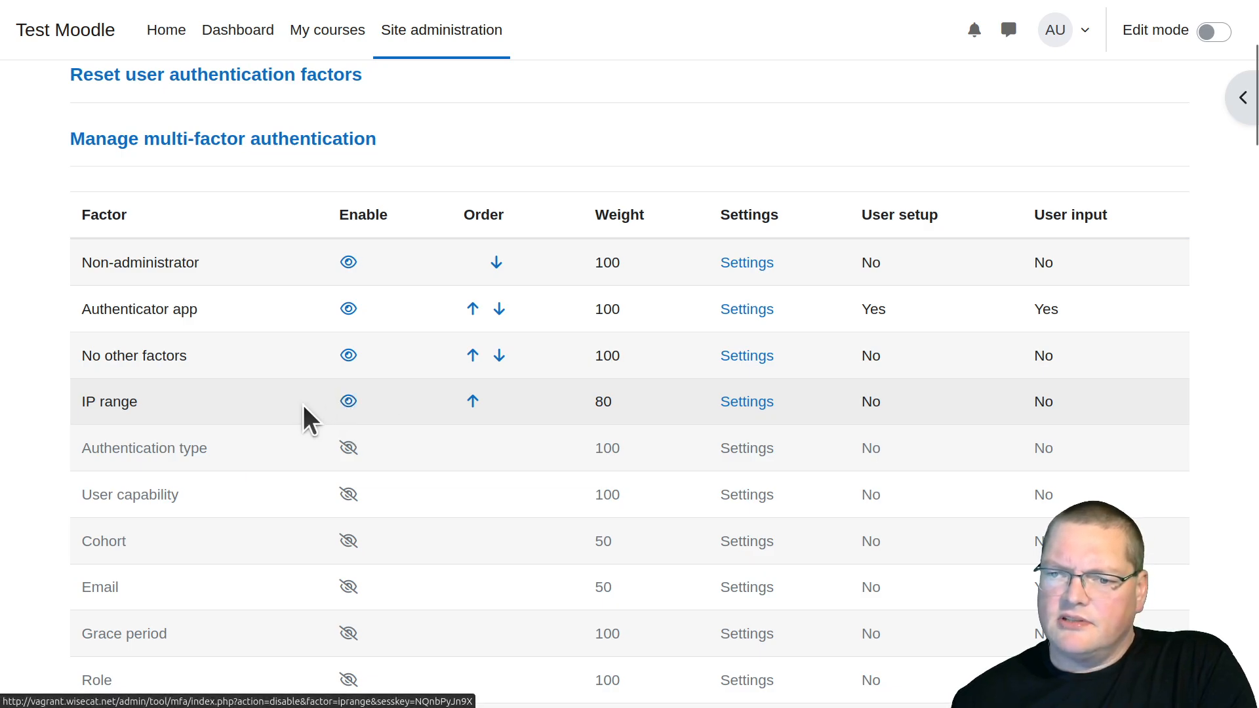
Open the IP range factor's settings and review the safe IP ranges entry and the guidance on valid entry formats
left_click(721, 404)
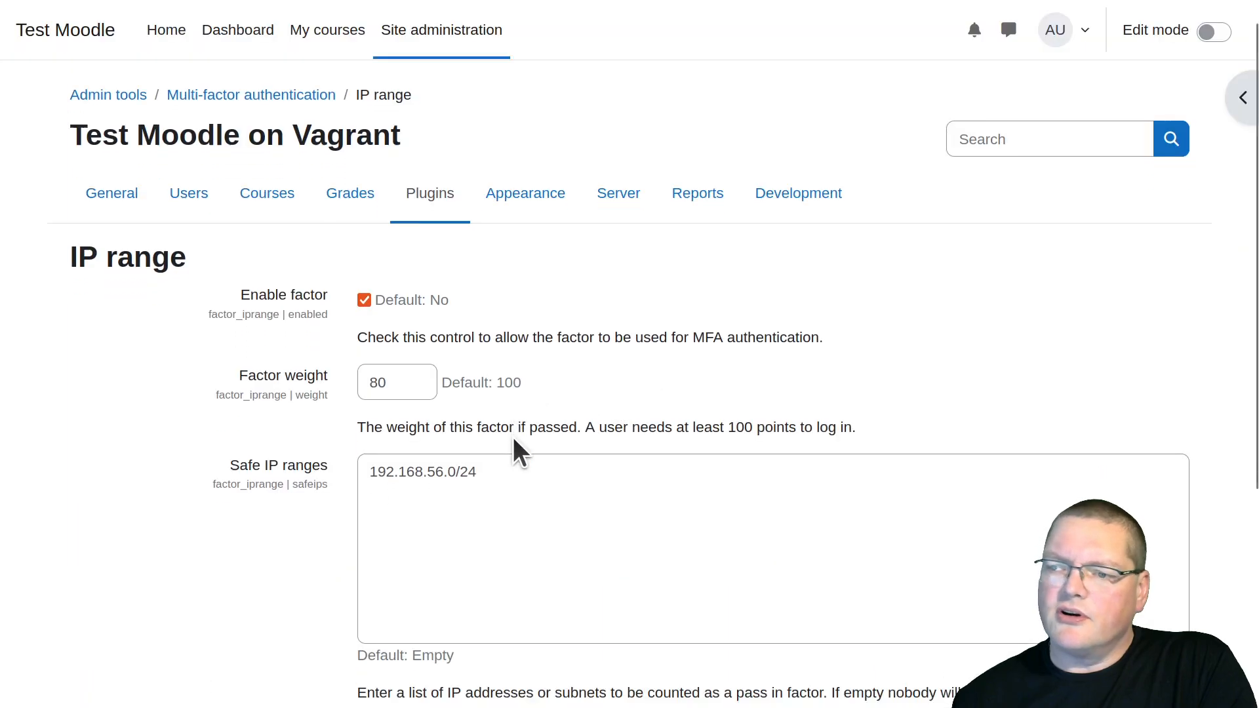
scroll(513, 437, "down", 5)
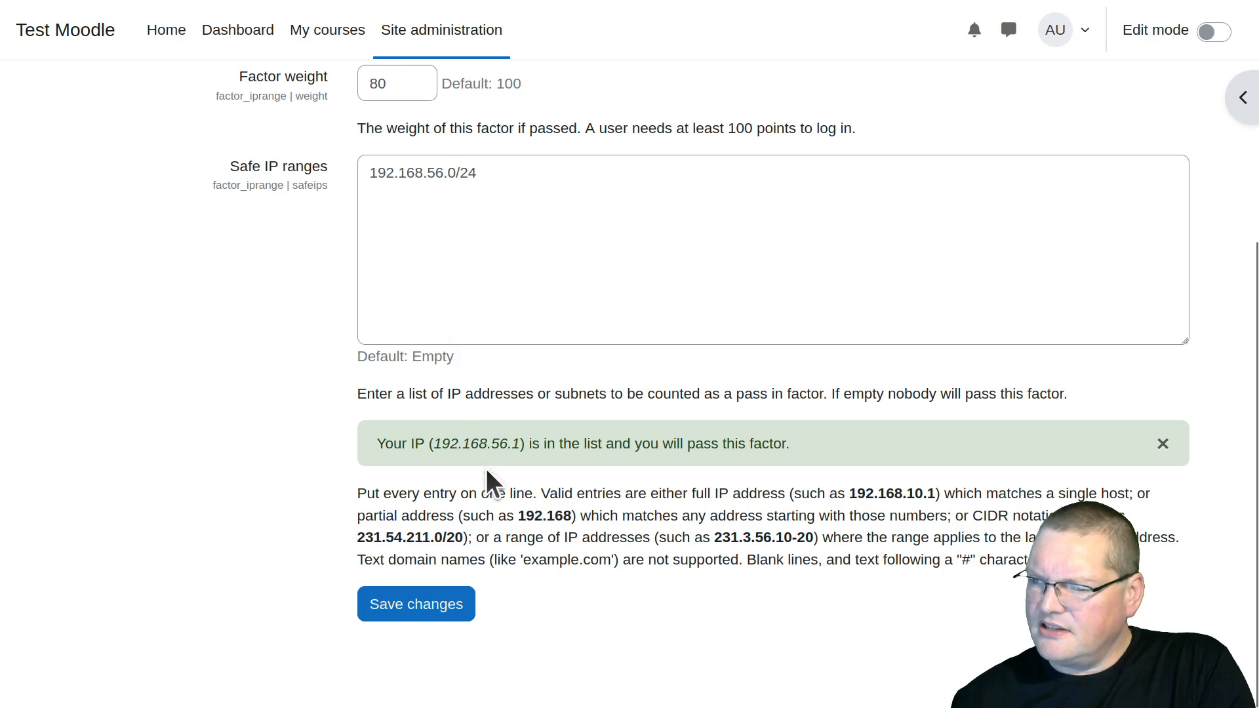
left_click_drag(391, 493, 628, 493)
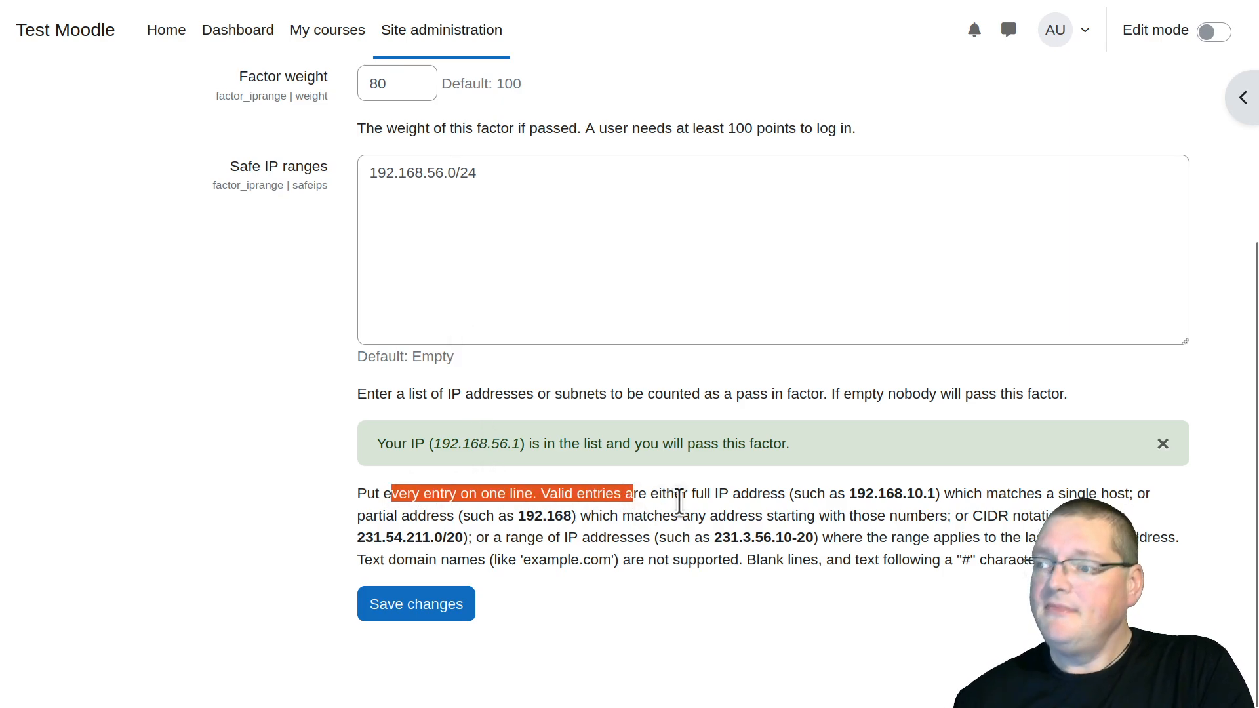
left_click(516, 283)
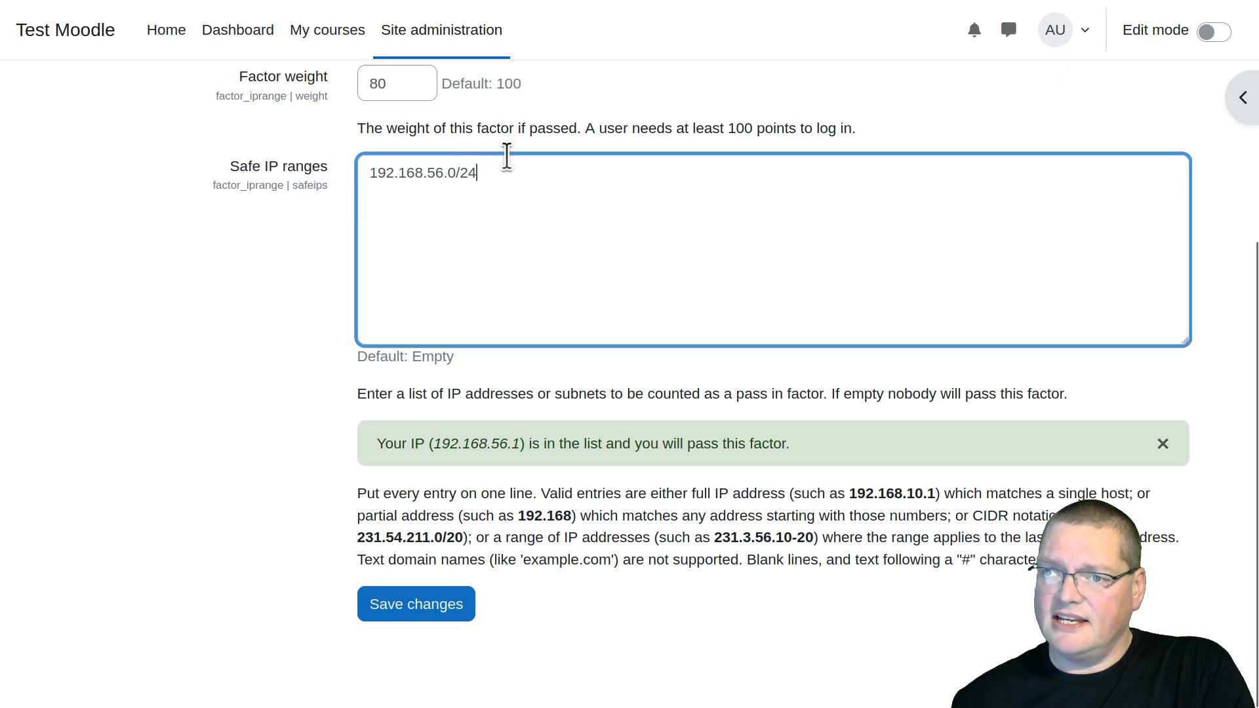
triple_click(388, 172)
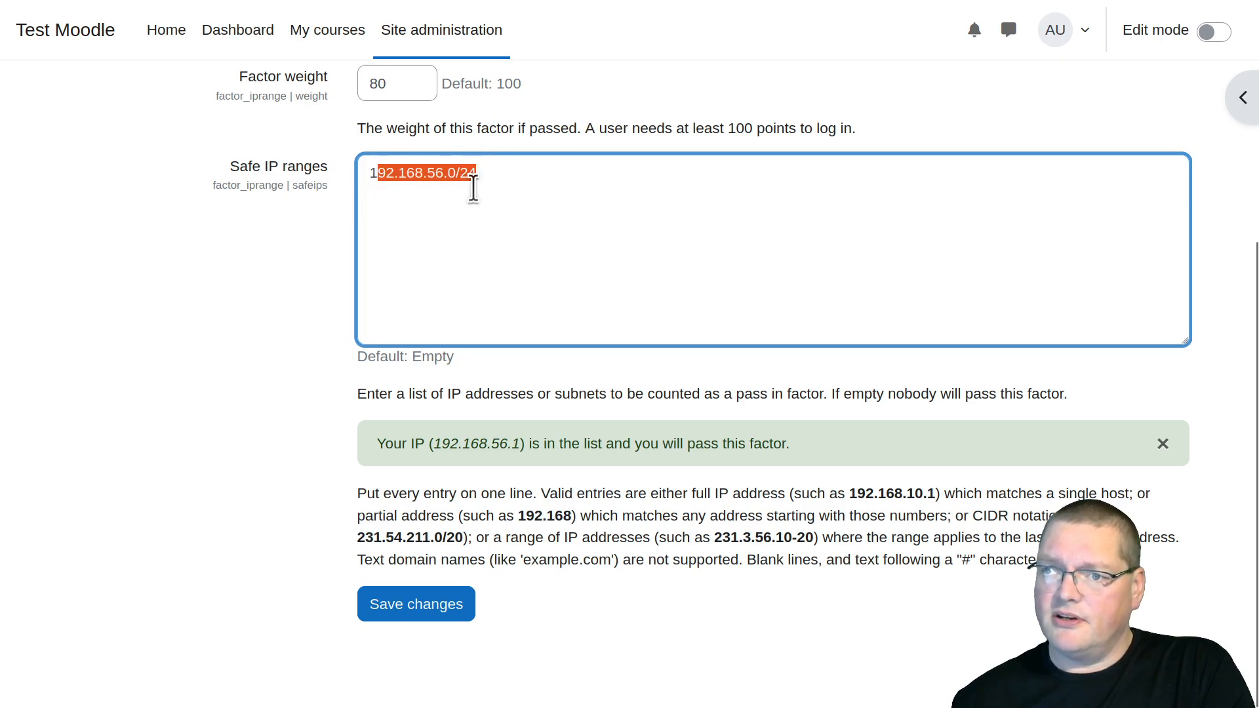
left_click(404, 230)
scroll(403, 257, "up", 4)
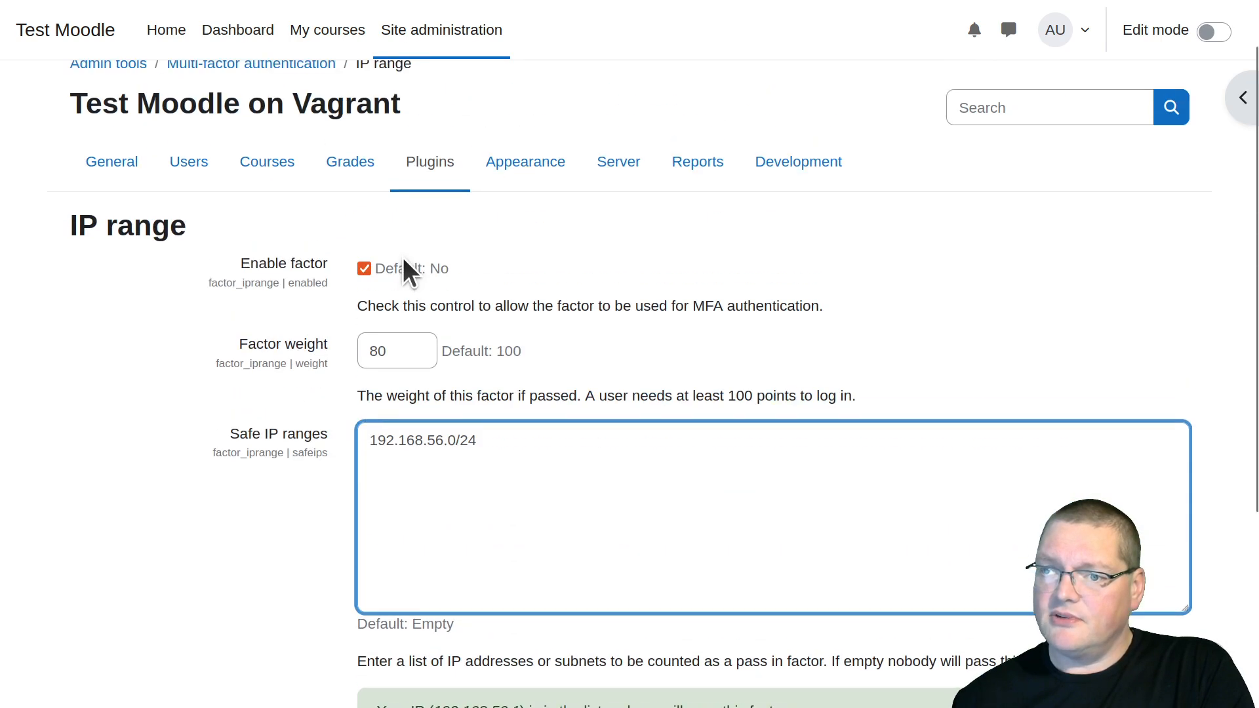
Disable the IP range factor and save the changes
left_click(365, 267)
scroll(616, 324, "down", 4)
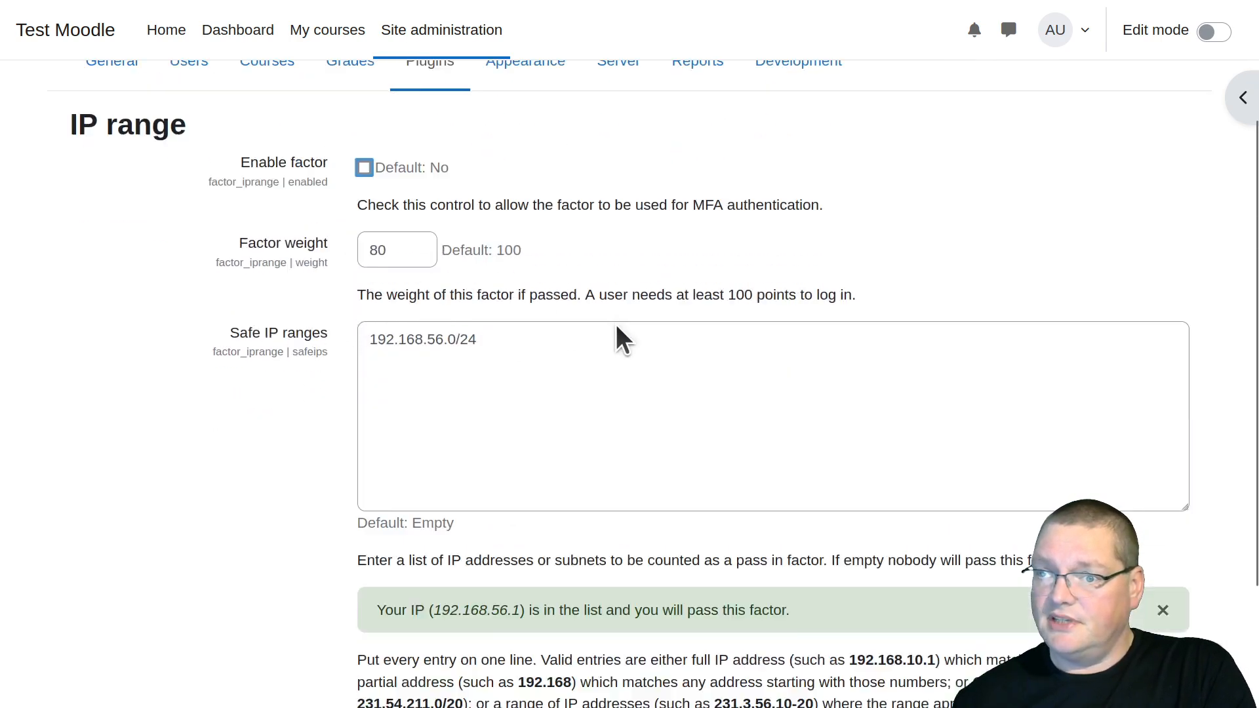
left_click(429, 613)
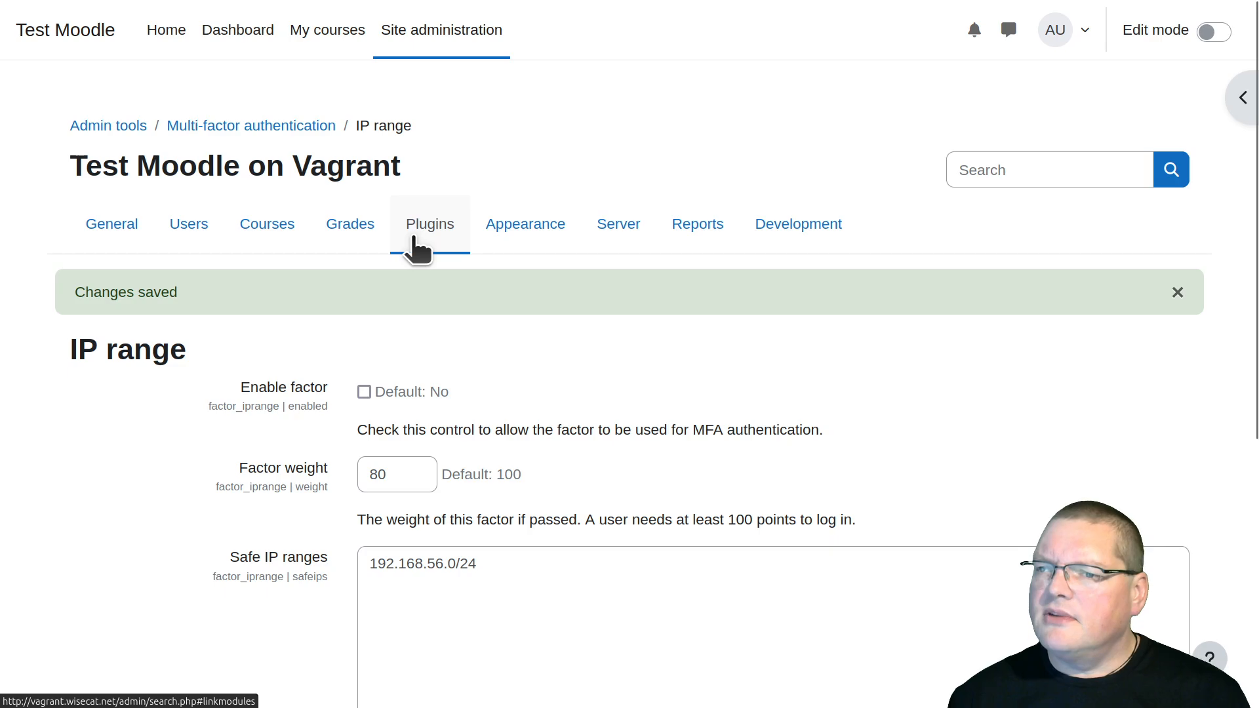
Go back to the factor list, then open and examine the Email factor's settings
left_click(216, 128)
scroll(422, 282, "down", 8)
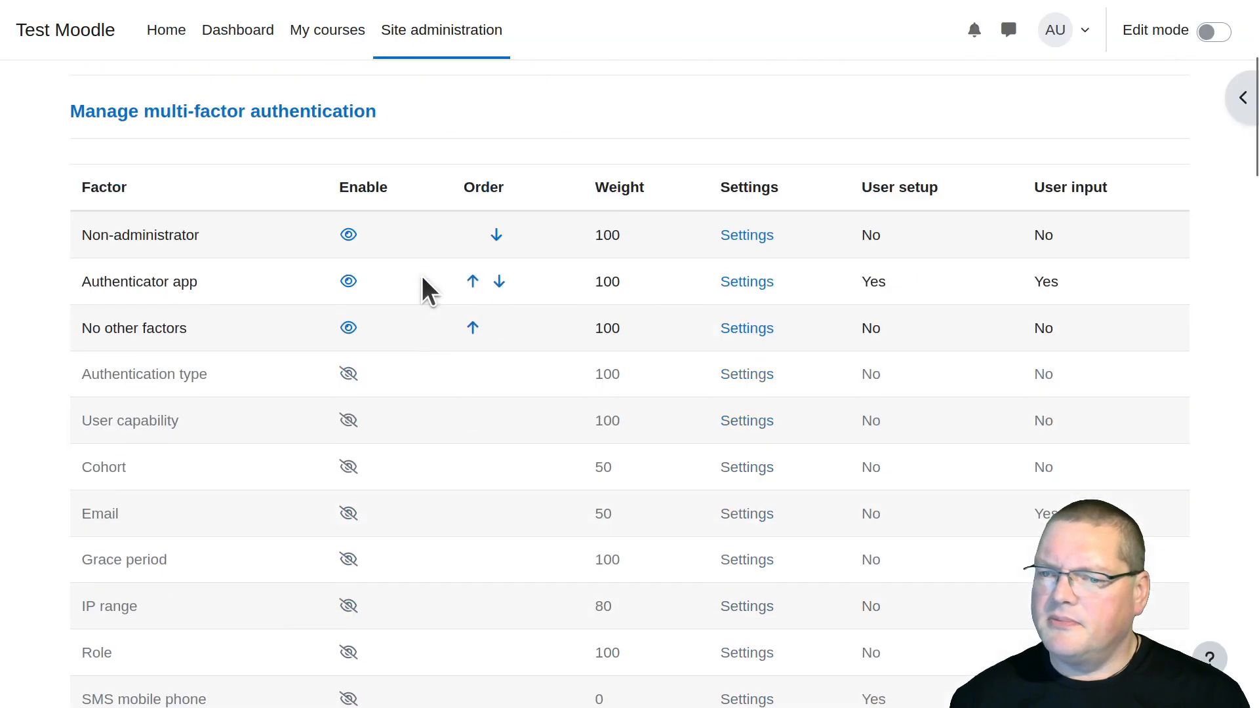
scroll(423, 287, "up", 2)
scroll(423, 275, "down", 2)
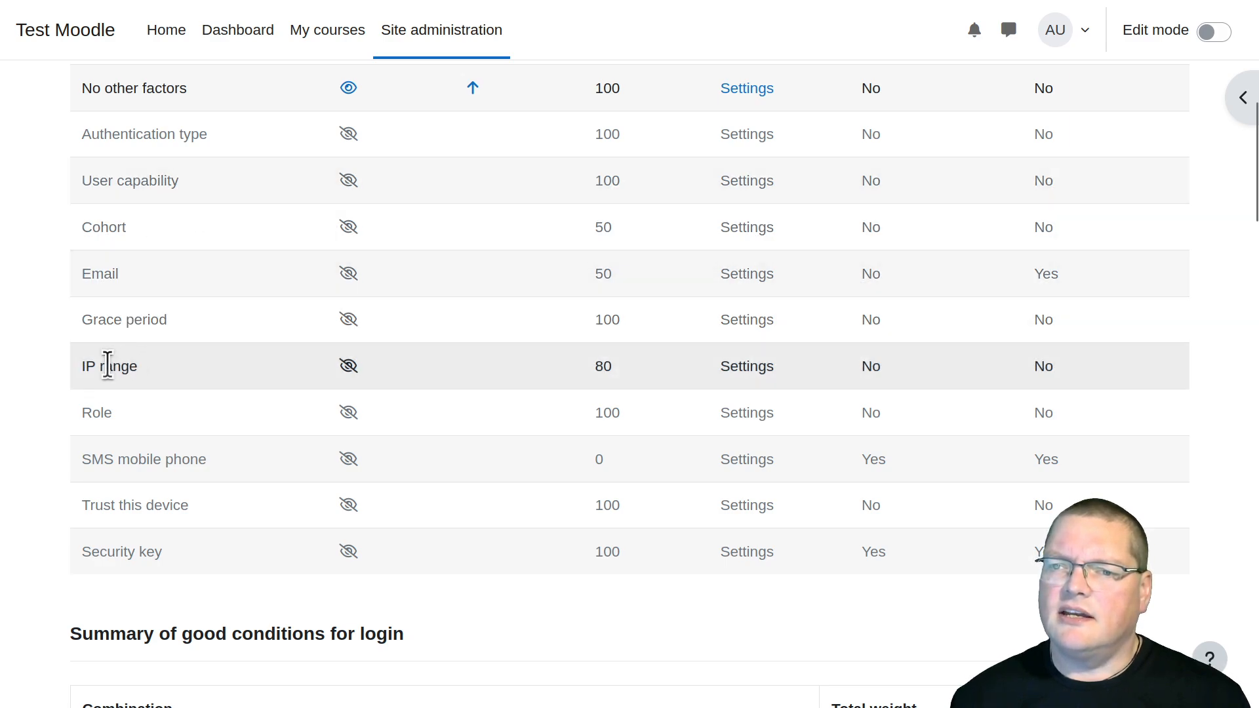
left_click(751, 277)
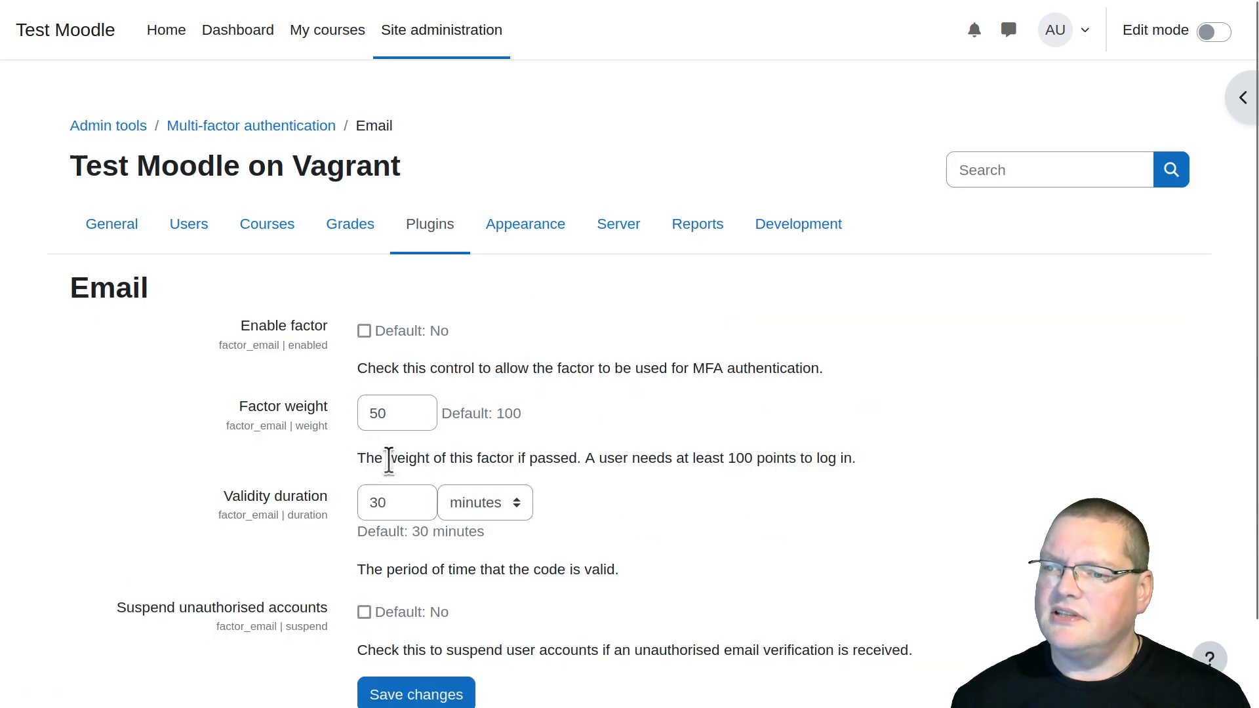
scroll(752, 351, "down", 3)
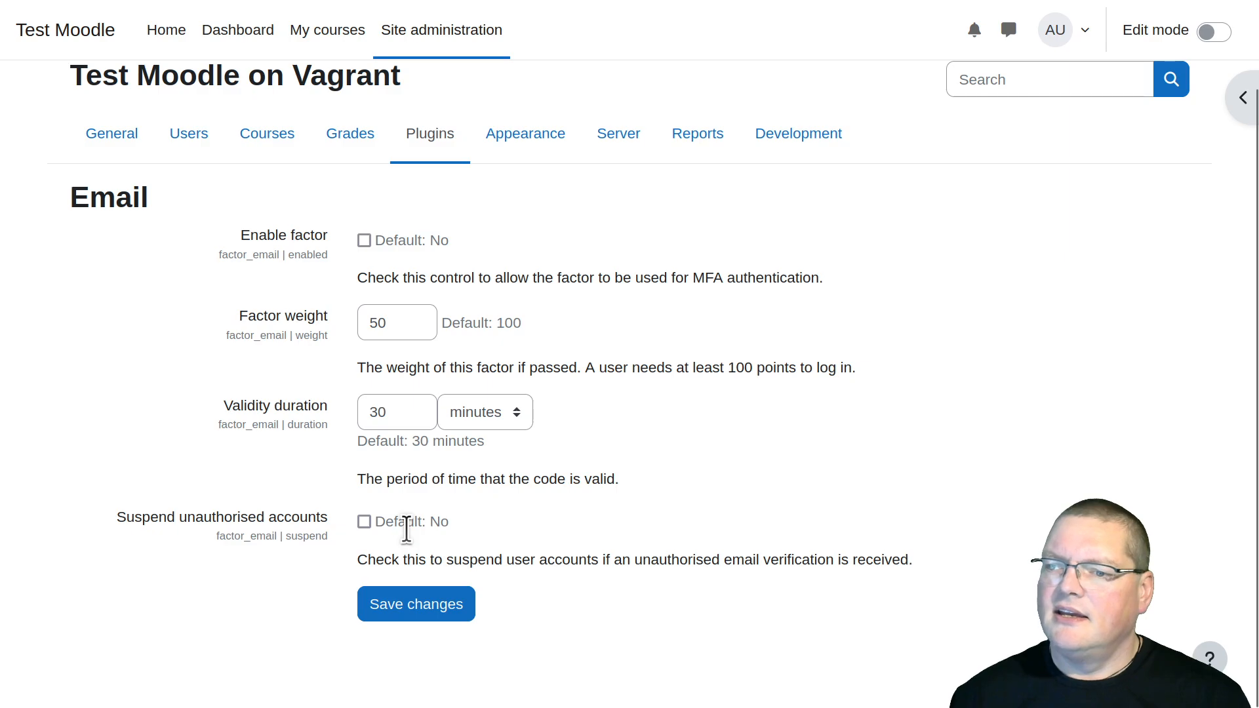
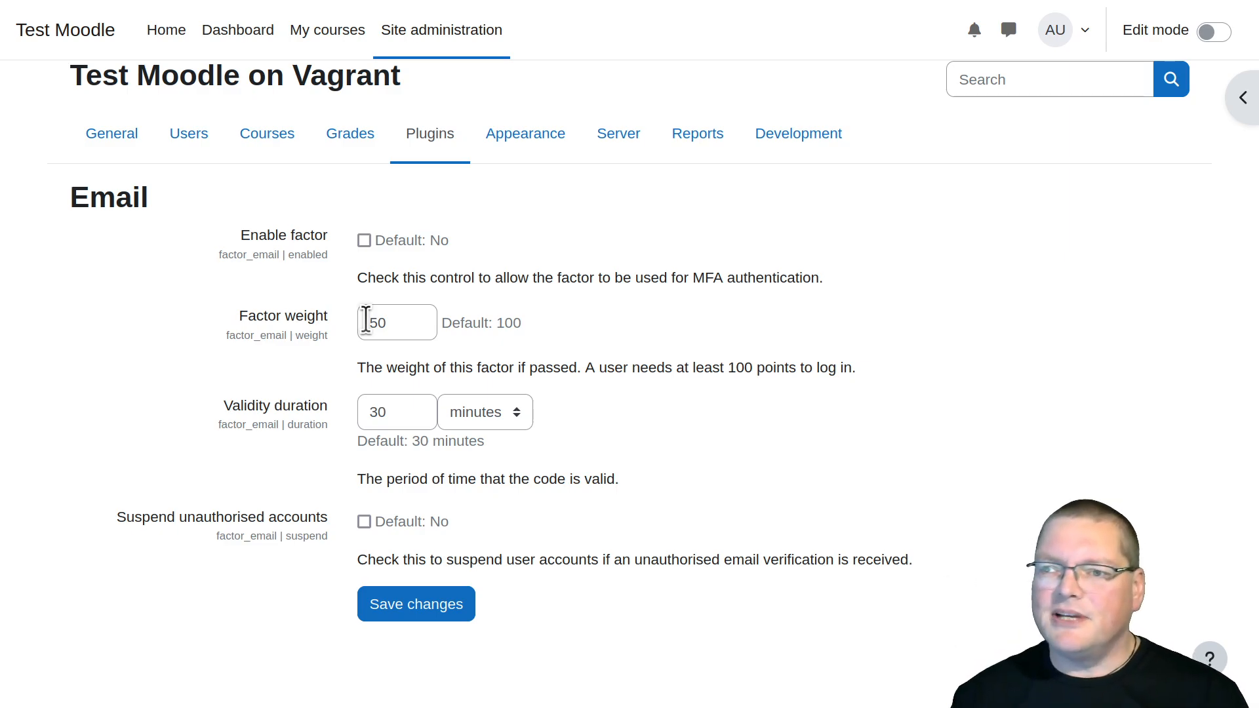
Enable the Email factor with a factor weight of 50 and save the changes
left_click(369, 321)
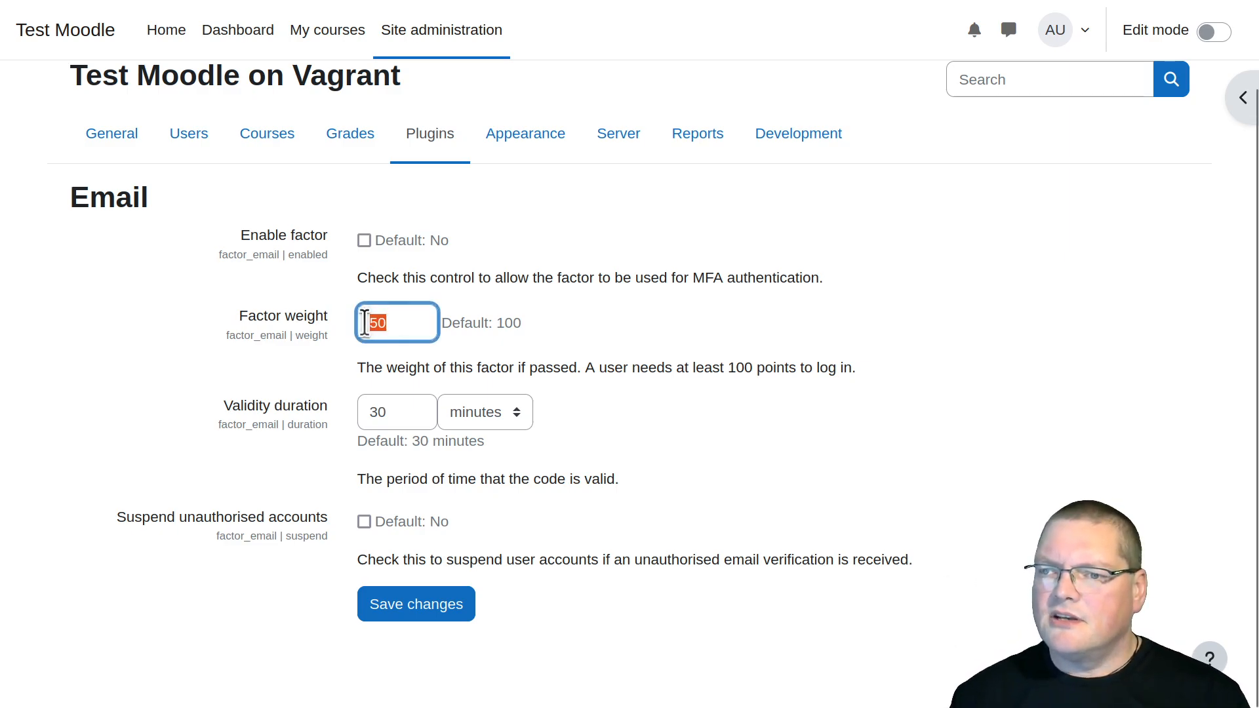
left_click(364, 241)
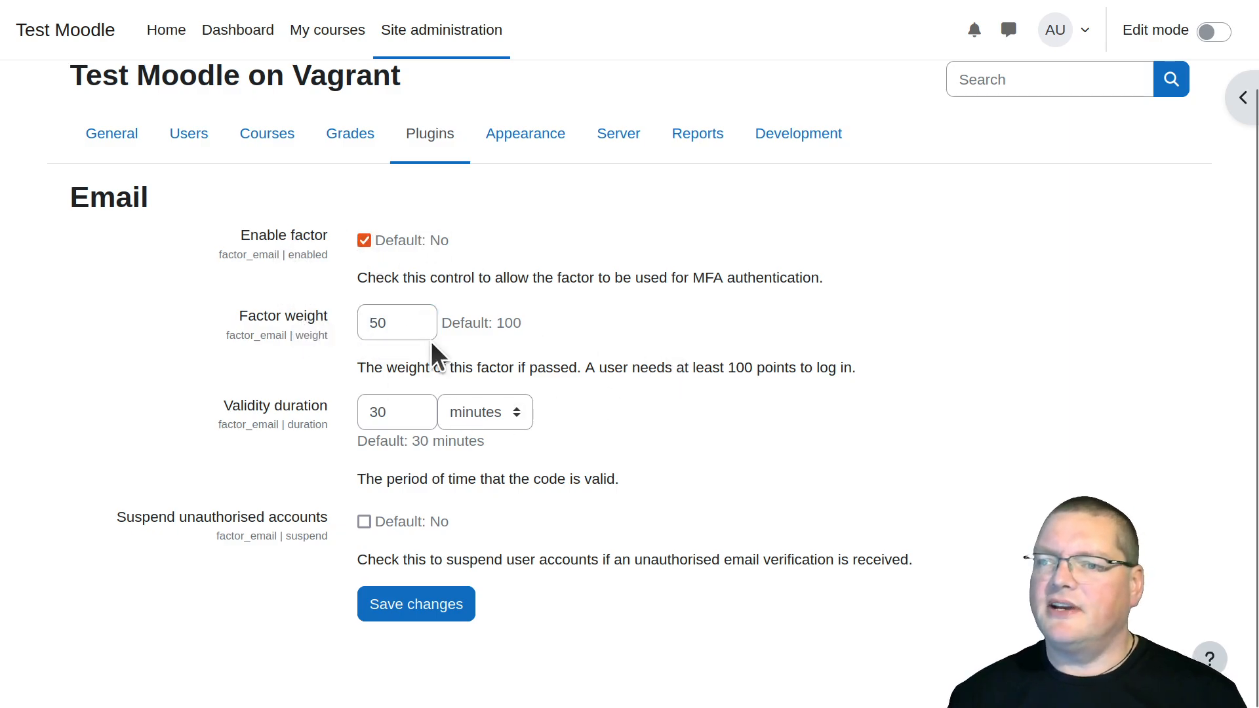
left_click(406, 616)
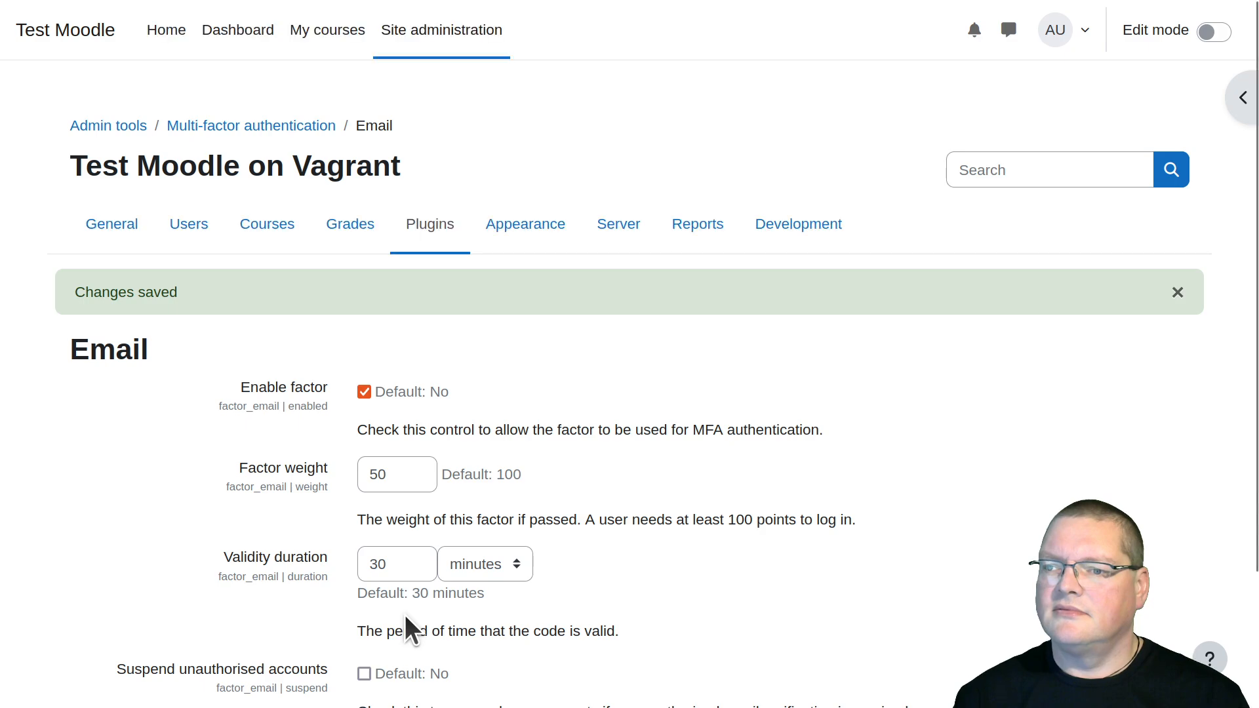
Open the multi-factor authentication page from plugin administration and review the factor list and the summary of good conditions for login
left_click(443, 223)
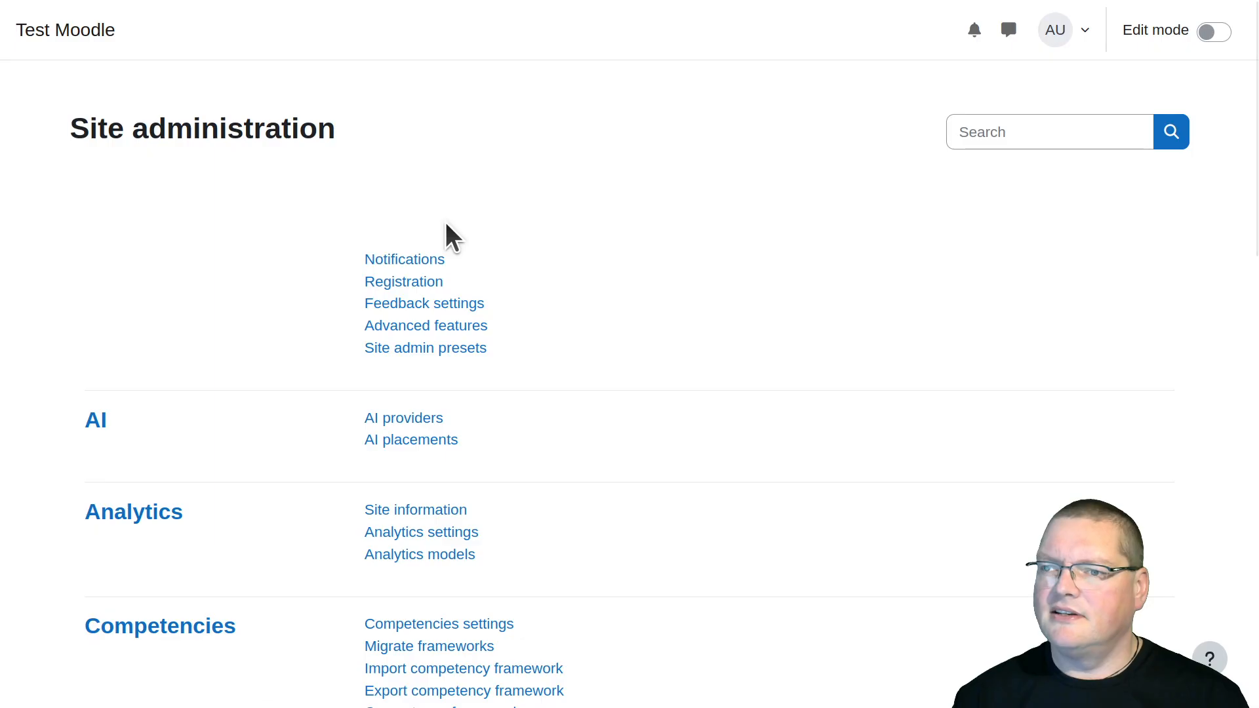
scroll(438, 328, "down", 15)
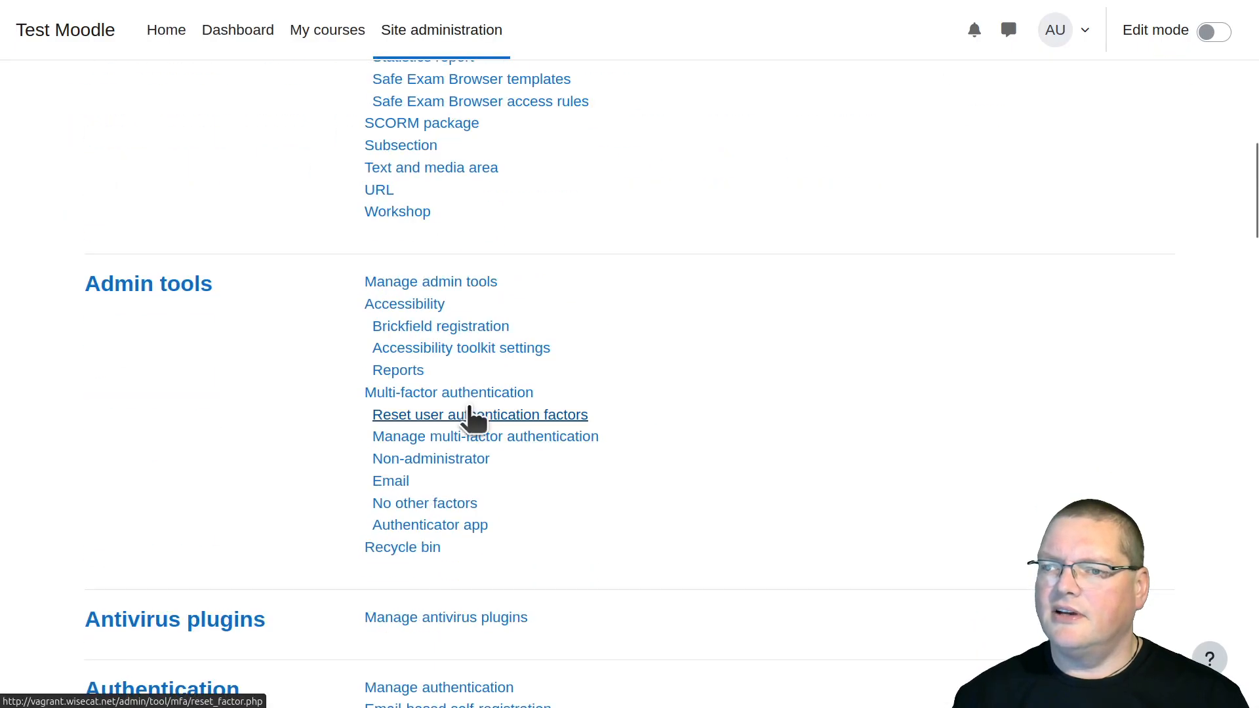
left_click(459, 395)
scroll(224, 435, "down", 12)
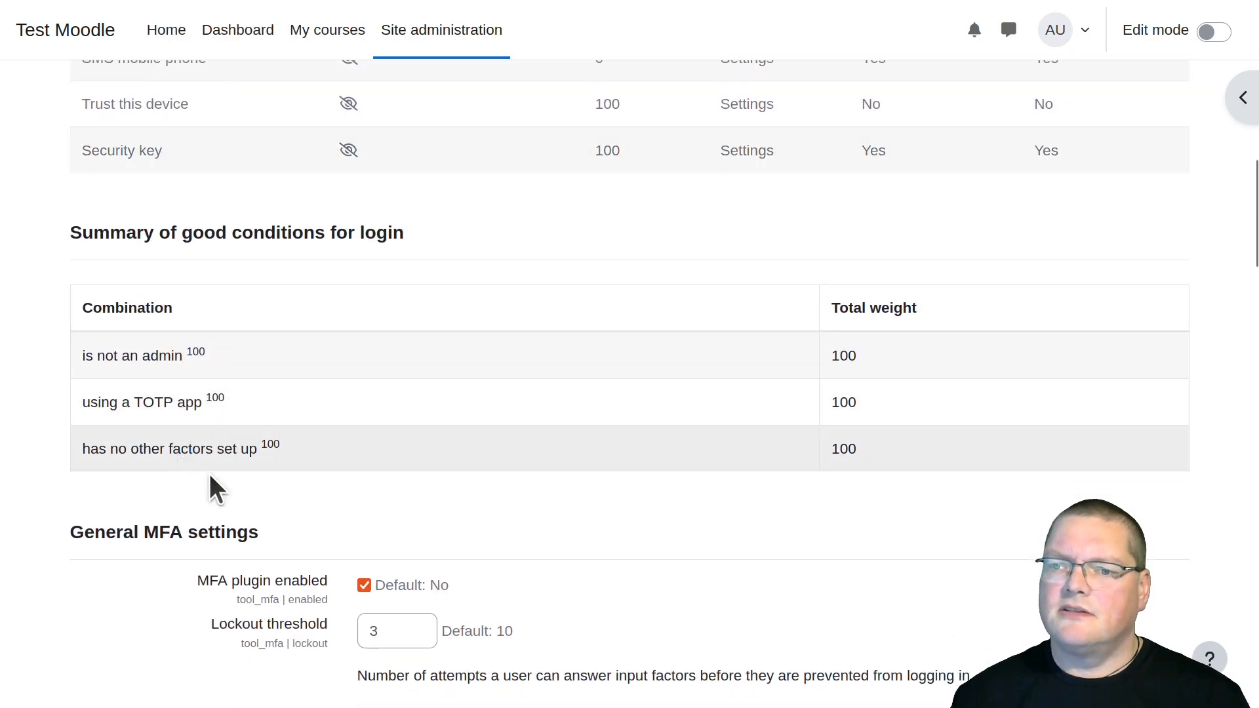
scroll(596, 443, "up", 8)
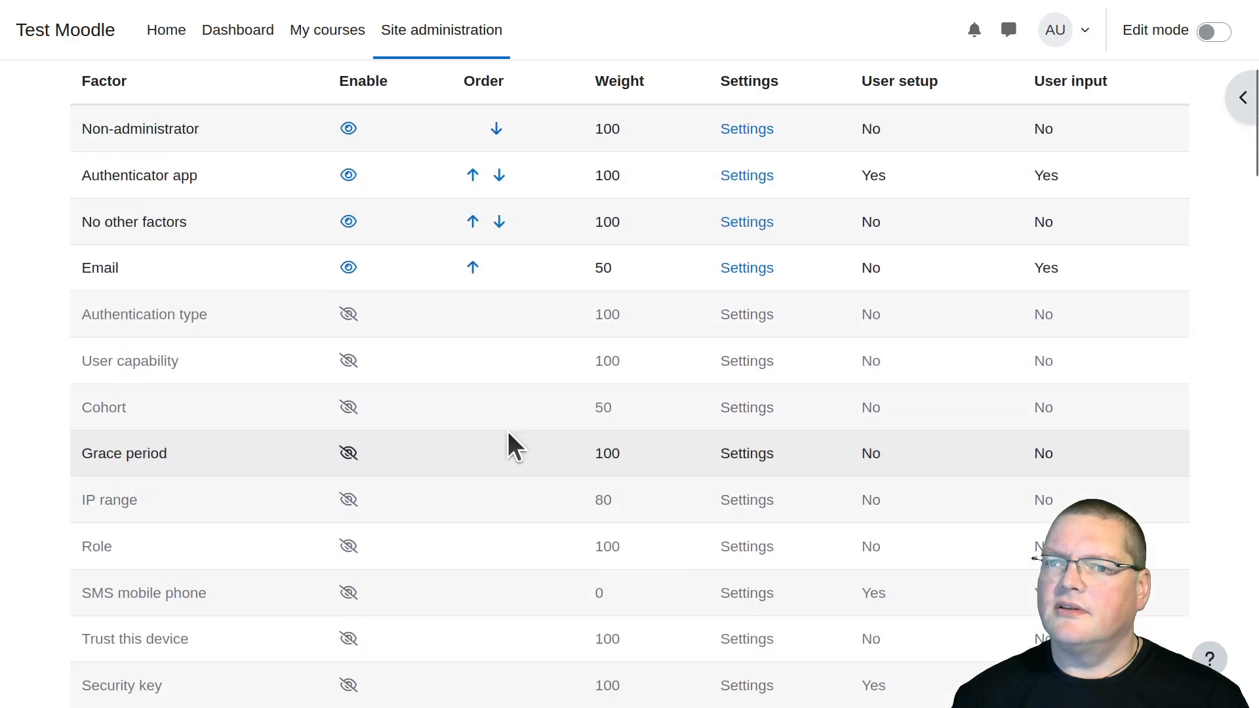
scroll(403, 526, "down", 8)
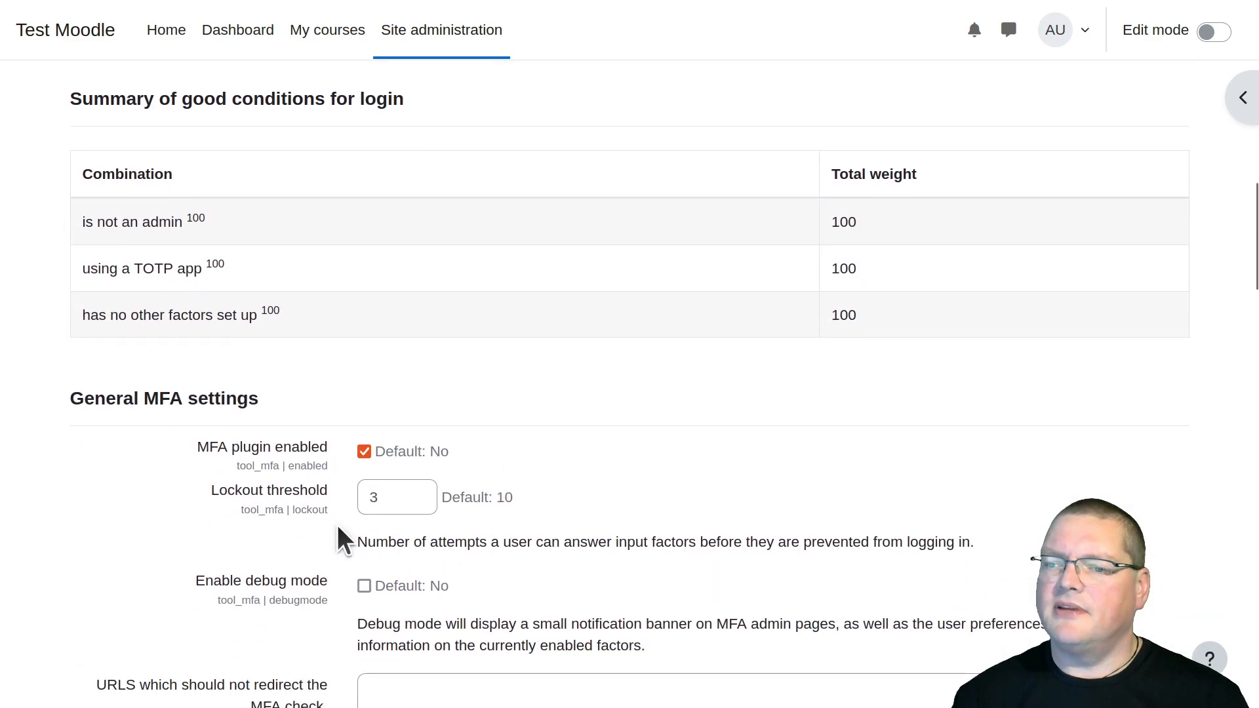
scroll(241, 610, "down", 5)
scroll(361, 489, "up", 7)
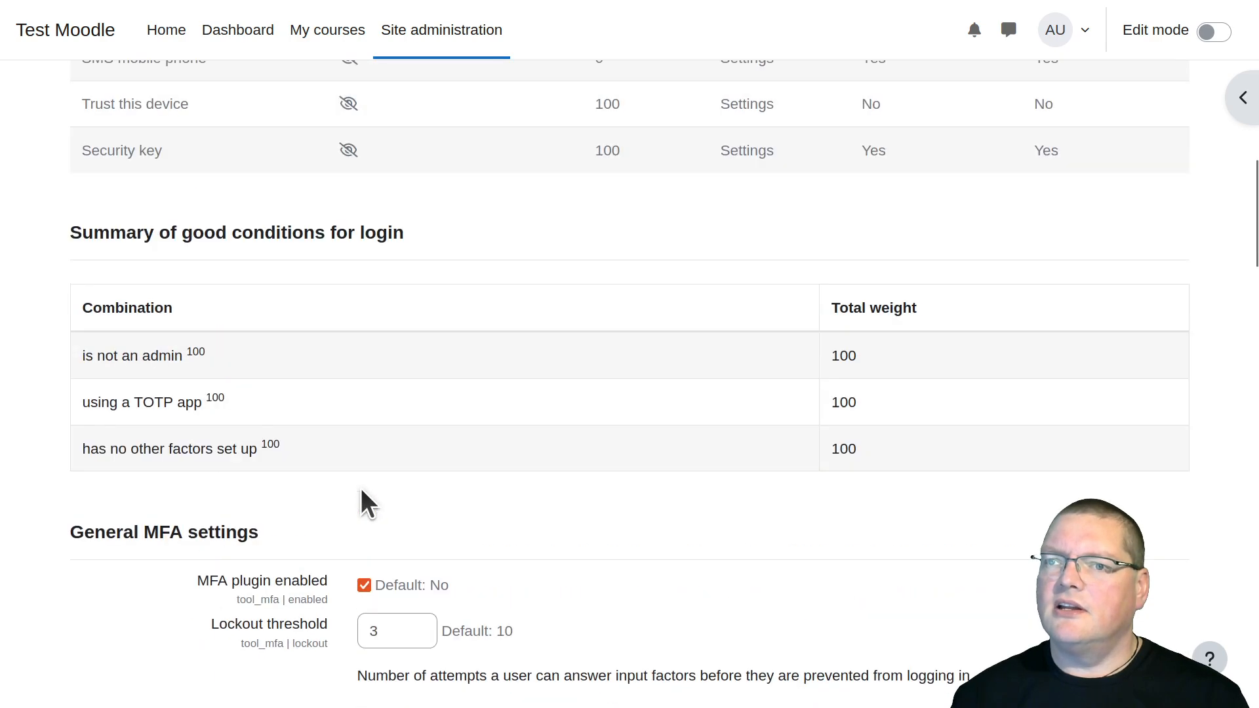
Enable the IP range factor in the factor list and return to the summary of good conditions for login
scroll(209, 331, "up", 2)
left_click(348, 367)
scroll(407, 426, "down", 10)
scroll(231, 335, "down", 4)
scroll(231, 333, "up", 3)
scroll(242, 402, "down", 1)
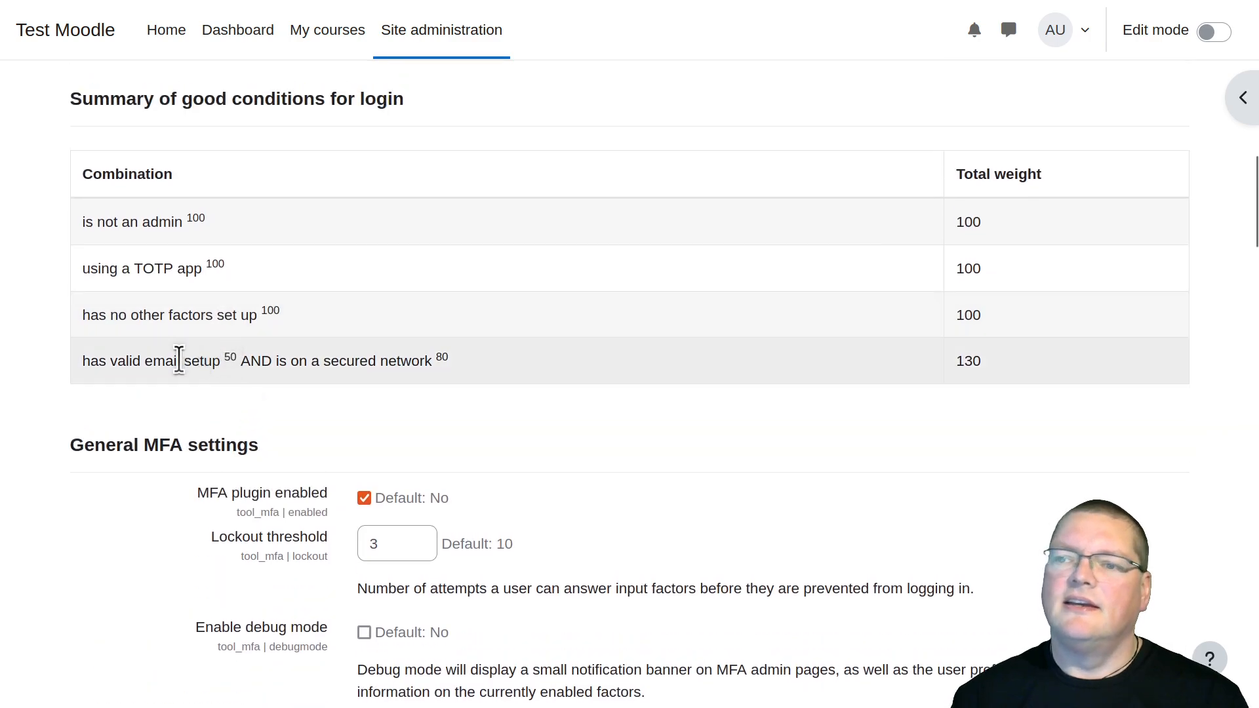
Examine the email setup and secured network combination and its total weight in the login conditions summary
left_click_drag(448, 360, 84, 357)
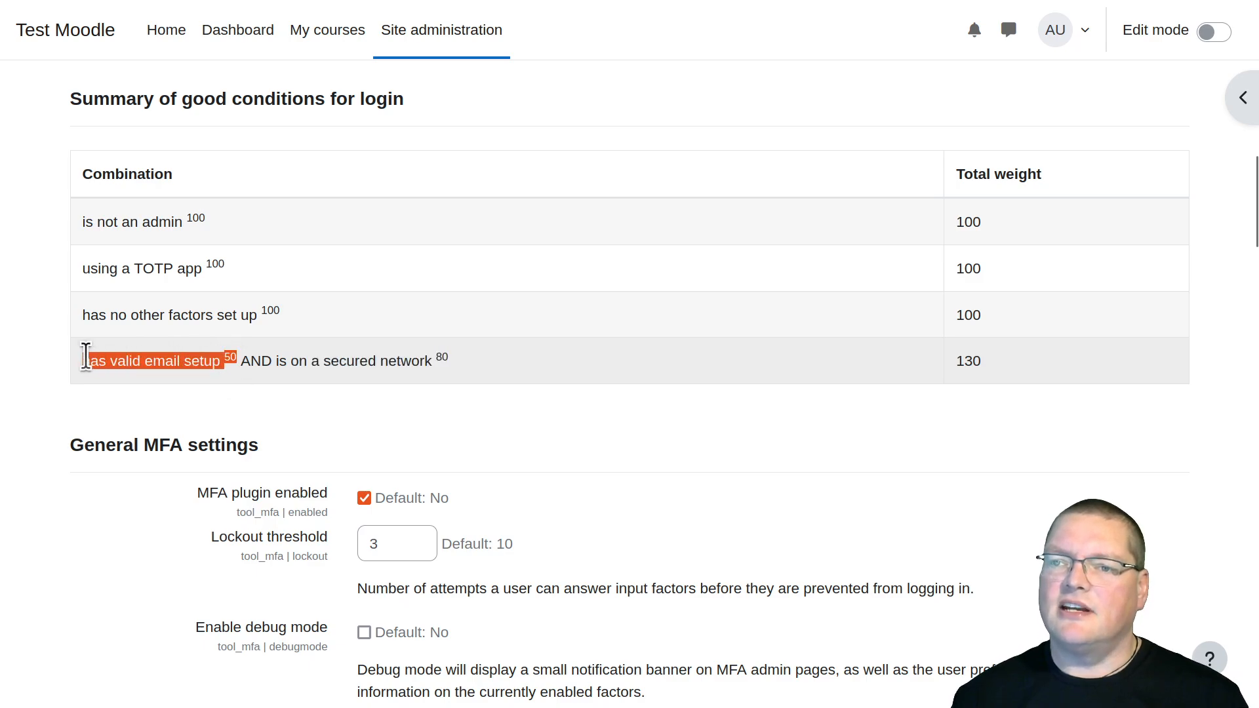
left_click(630, 368)
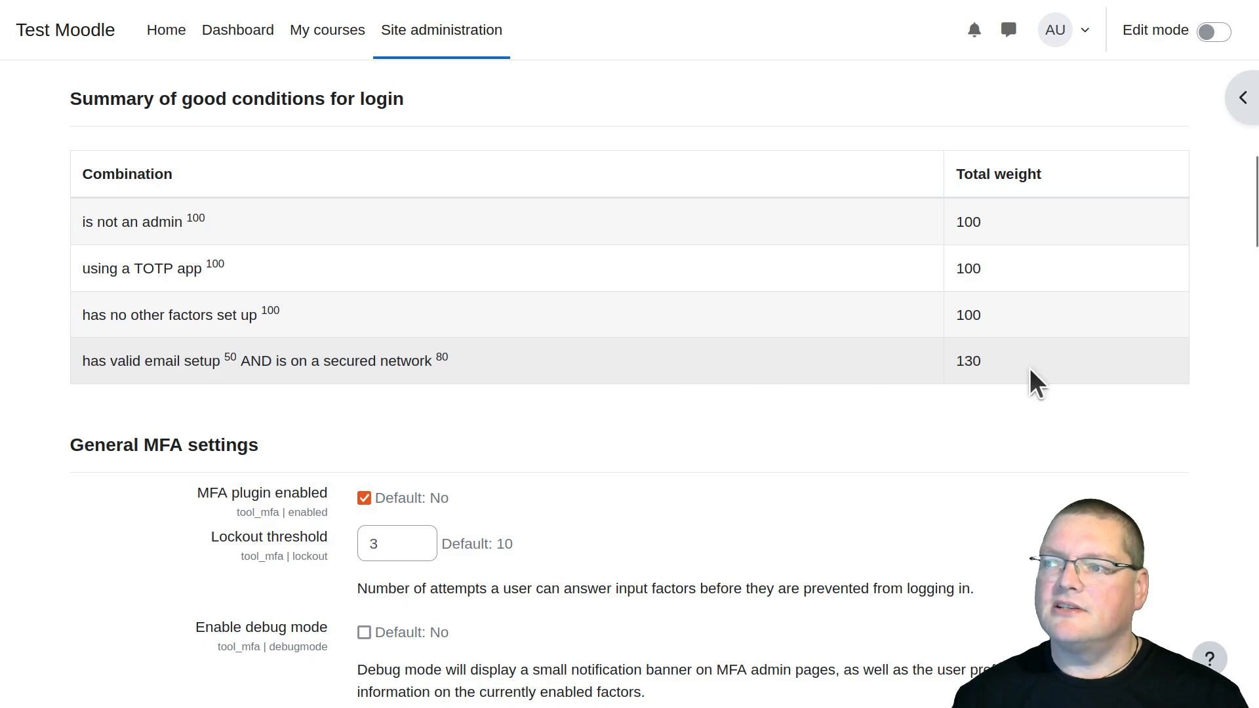
left_click(940, 363)
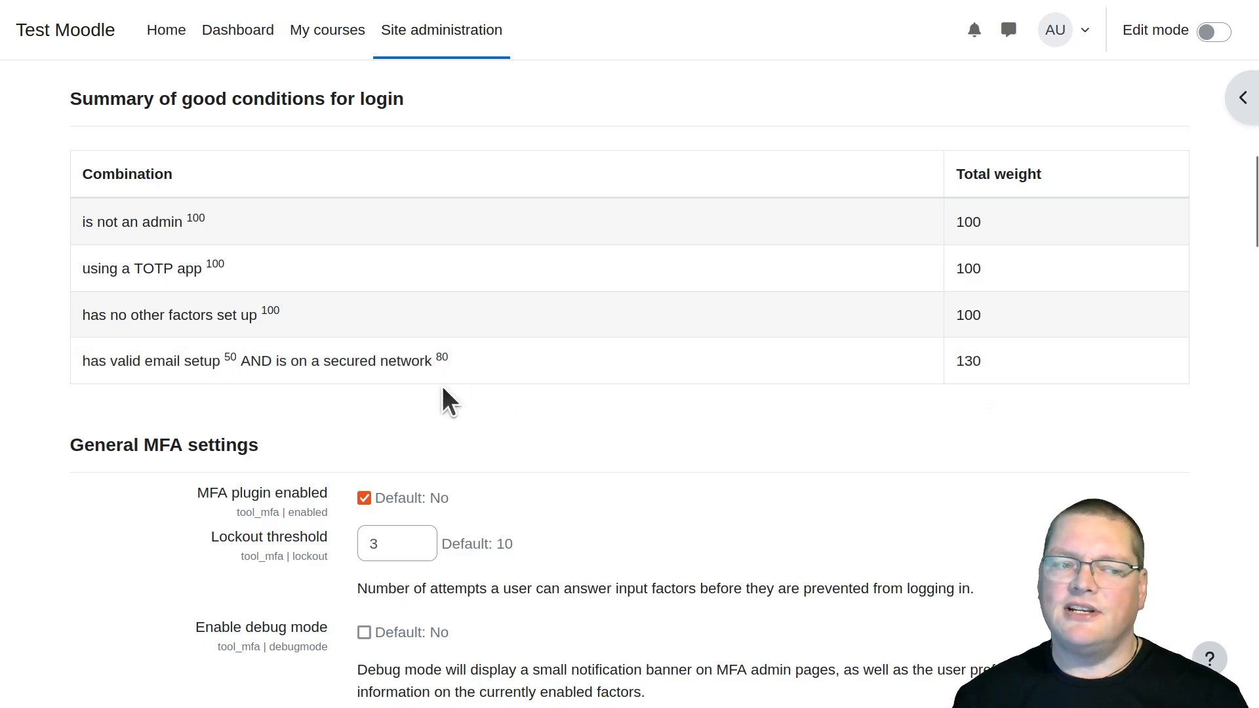
left_click_drag(92, 364, 403, 367)
double_click(406, 365)
triple_click(168, 356)
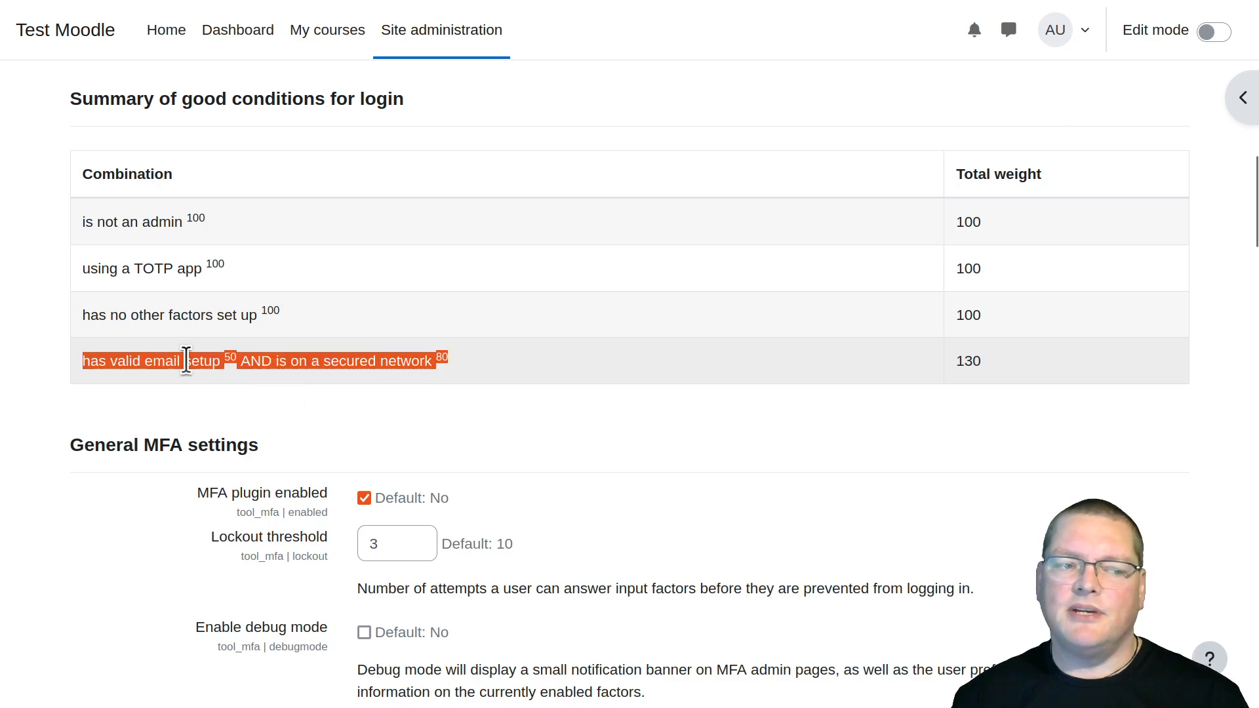
left_click(474, 372)
Log out of the site and log back in to the admin account with the account password
scroll(781, 356, "up", 15)
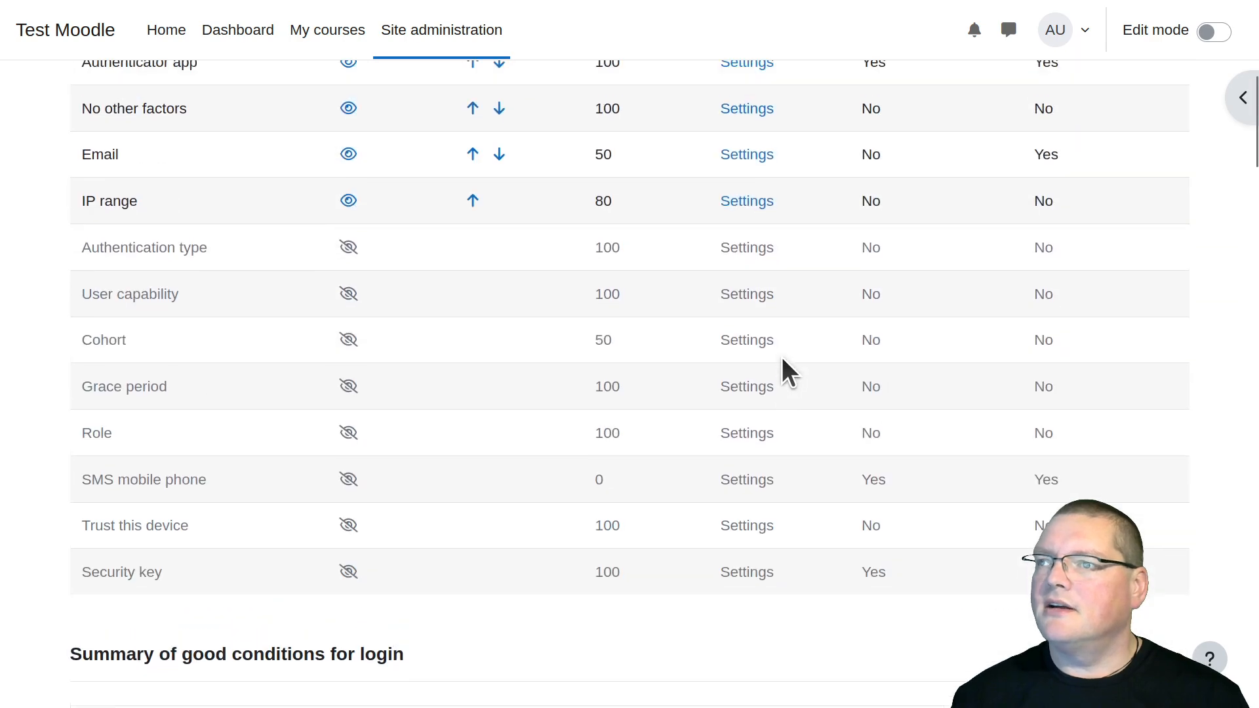
left_click(1081, 46)
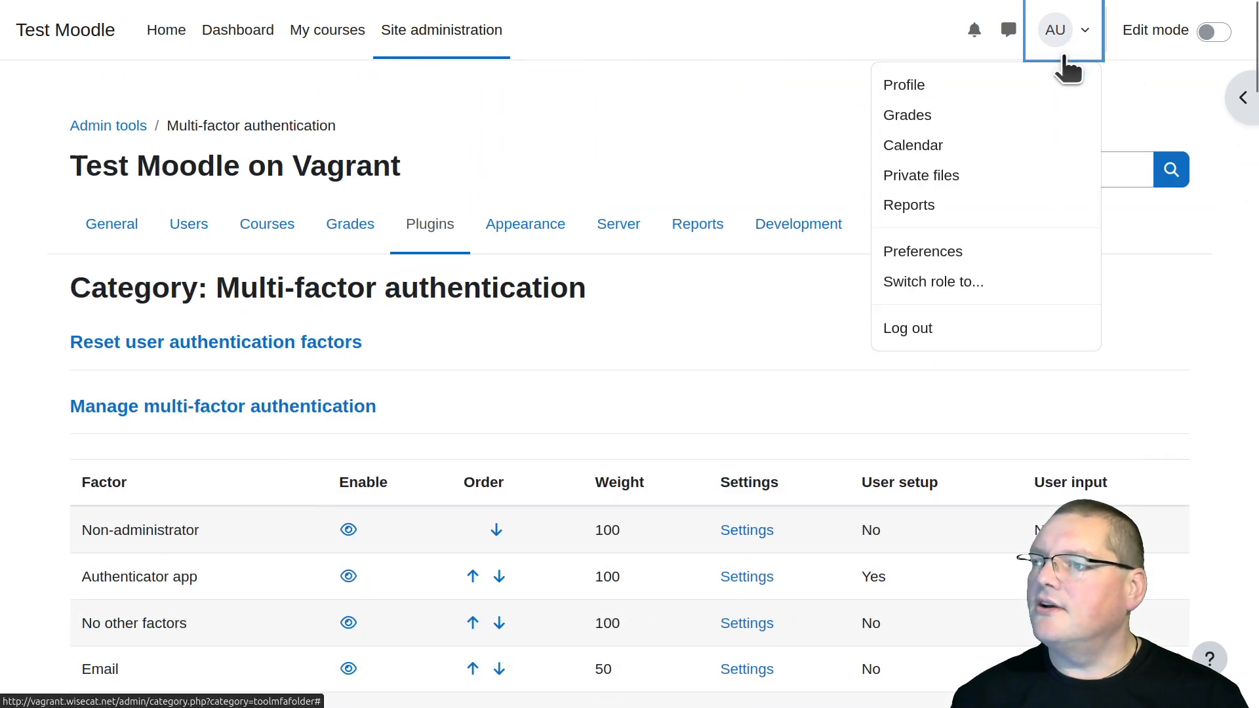
left_click(971, 337)
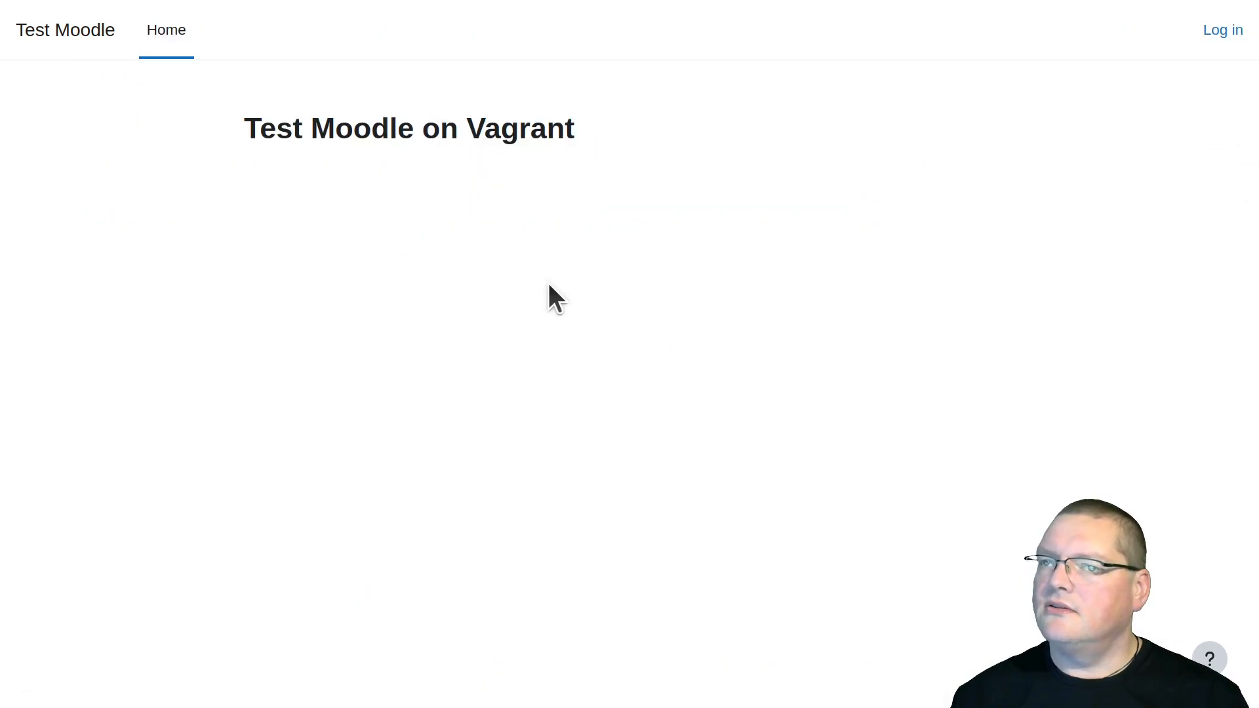
left_click(1215, 34)
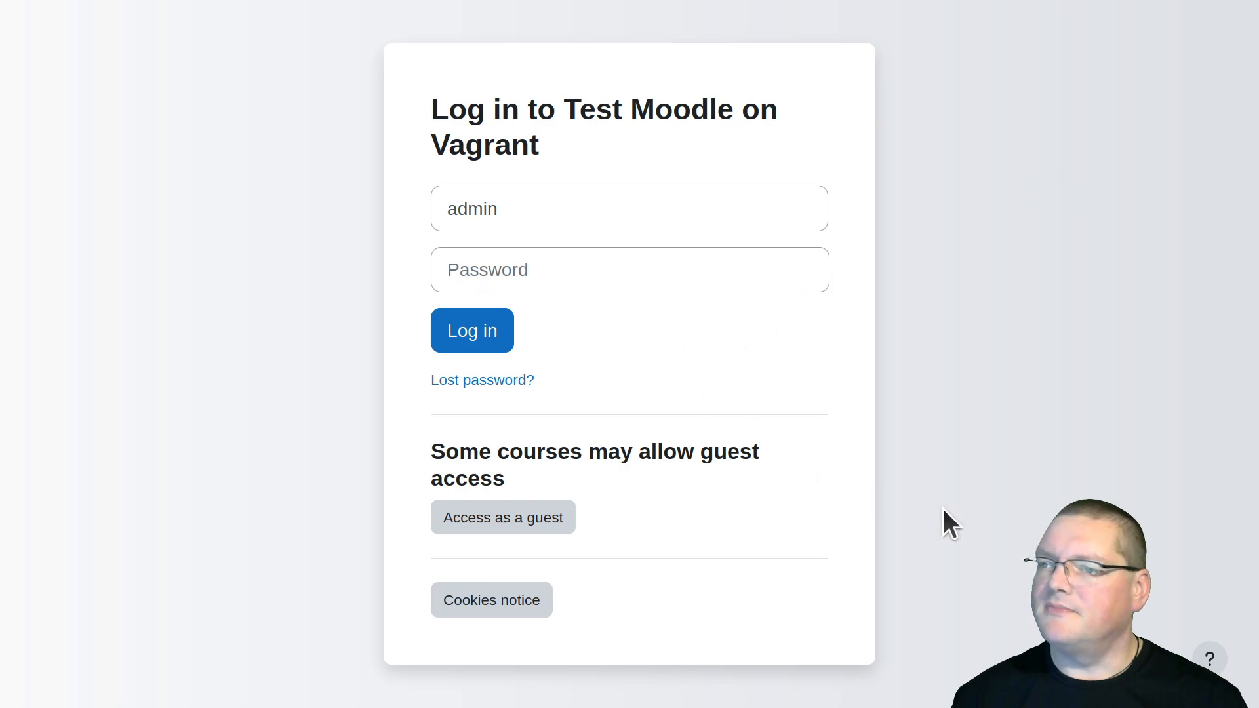
key("Tab")
key("ctrl+v")
key("Return")
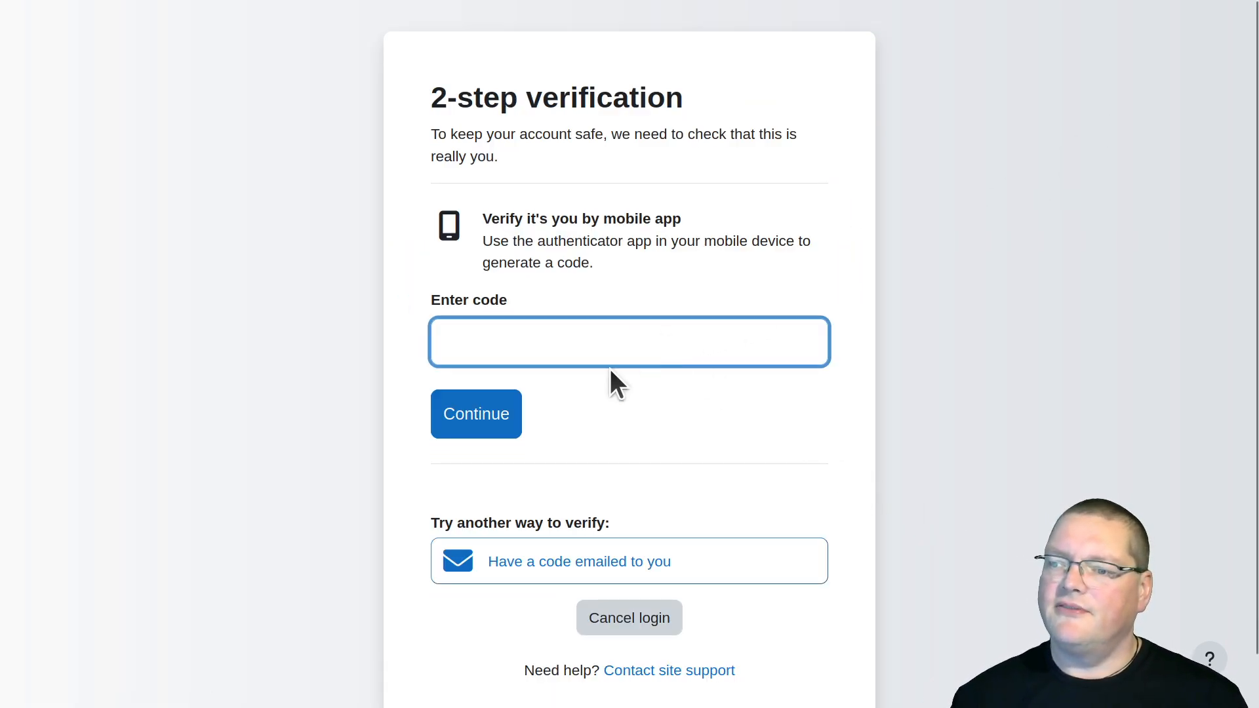
Complete the 2-step verification by entering the authenticator app's verification code
scroll(609, 368, "down", 1)
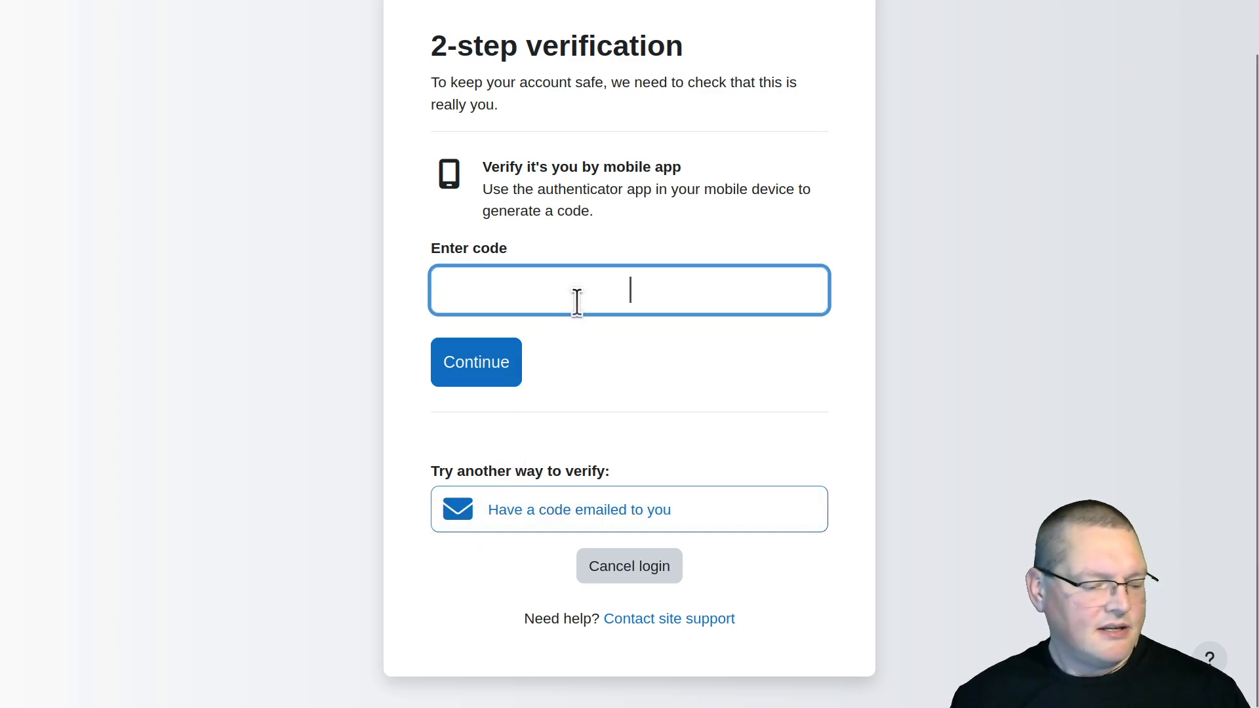
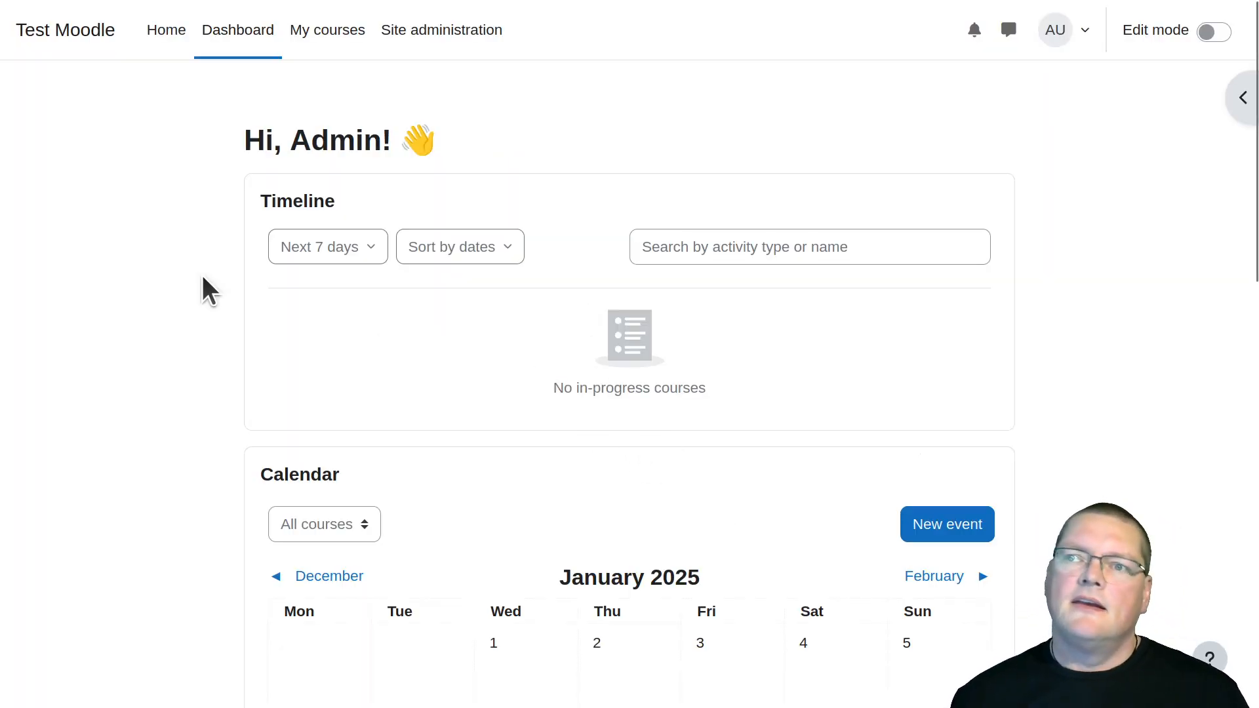
Open the IP range factor's settings from plugin administration, set its factor weight to 30 and save the changes
left_click(427, 49)
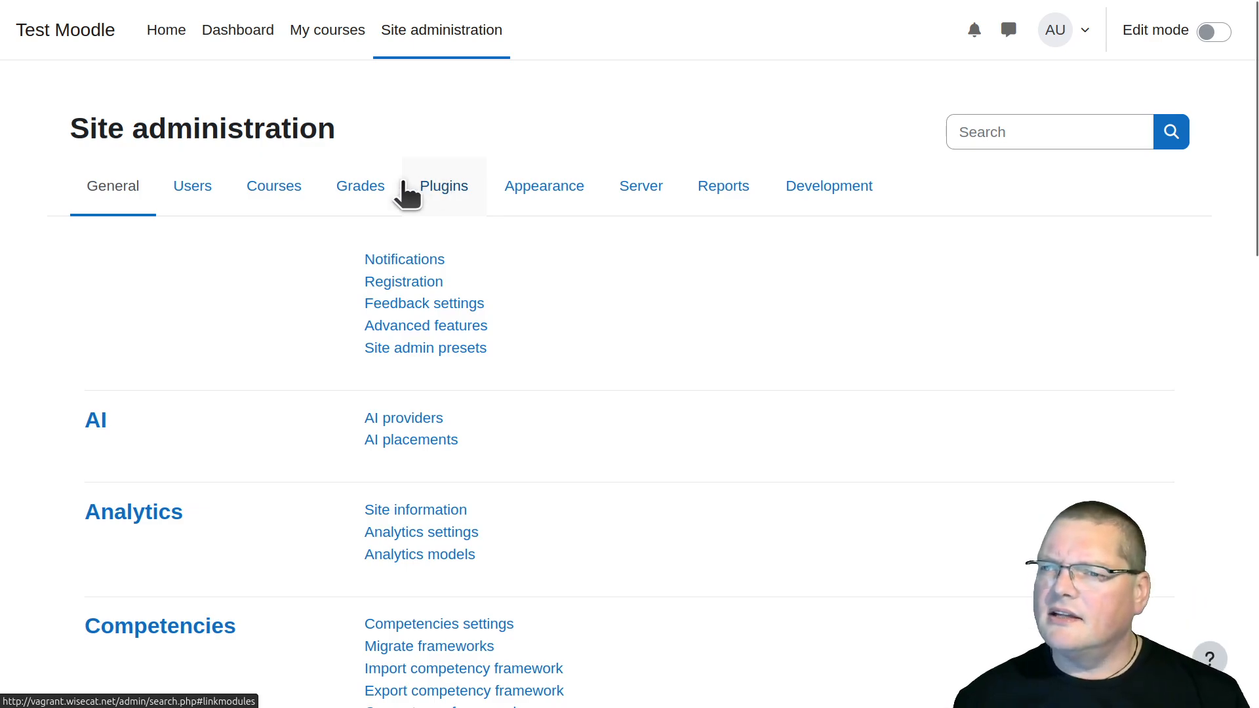
left_click(444, 187)
scroll(342, 305, "down", 15)
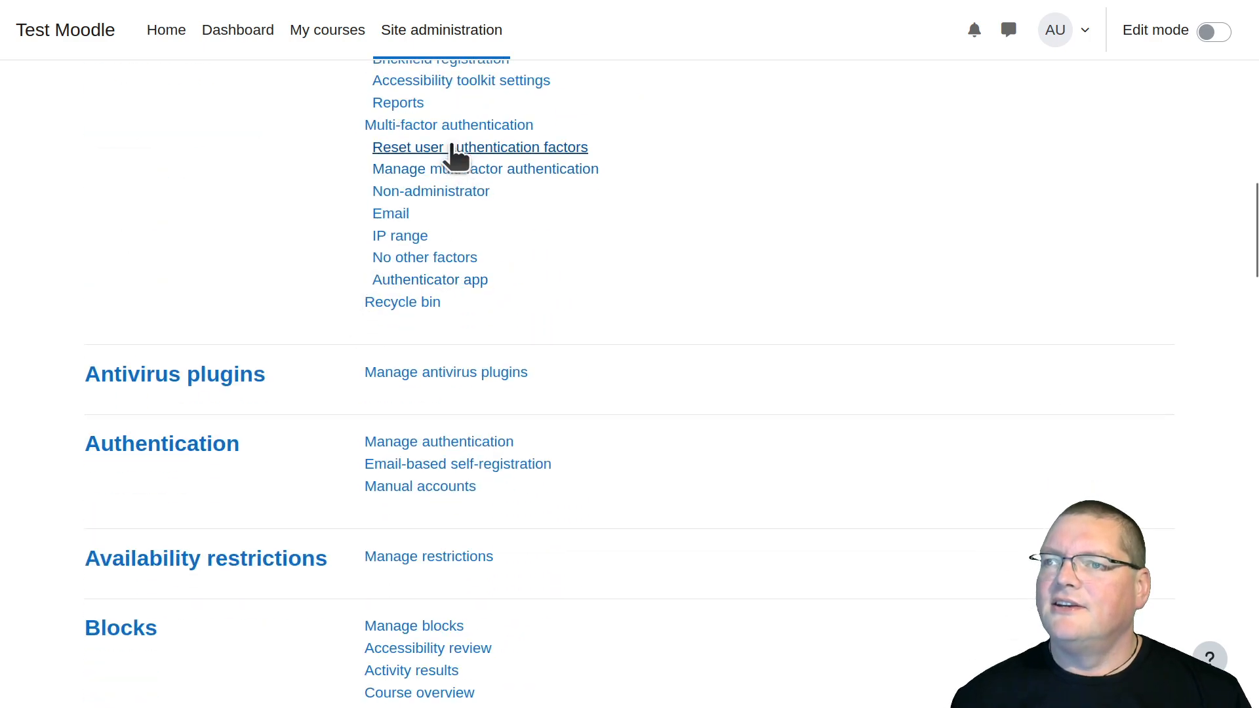
left_click(422, 236)
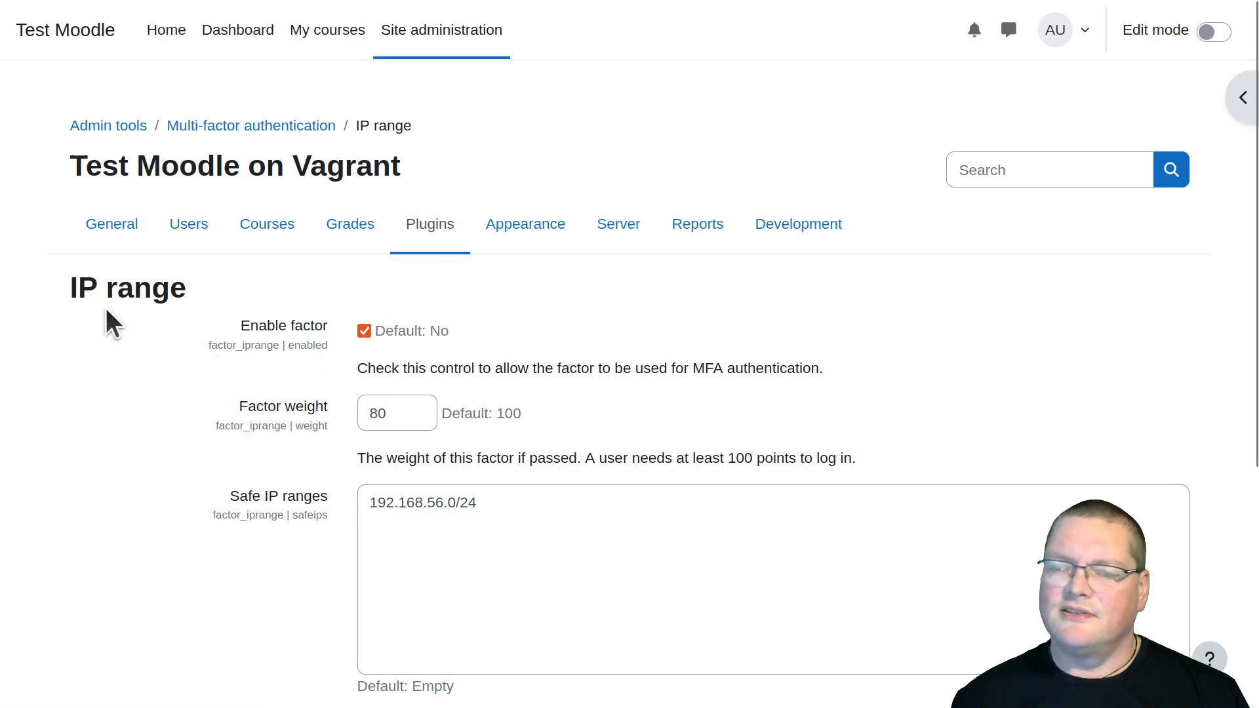
left_click_drag(416, 419, 246, 396)
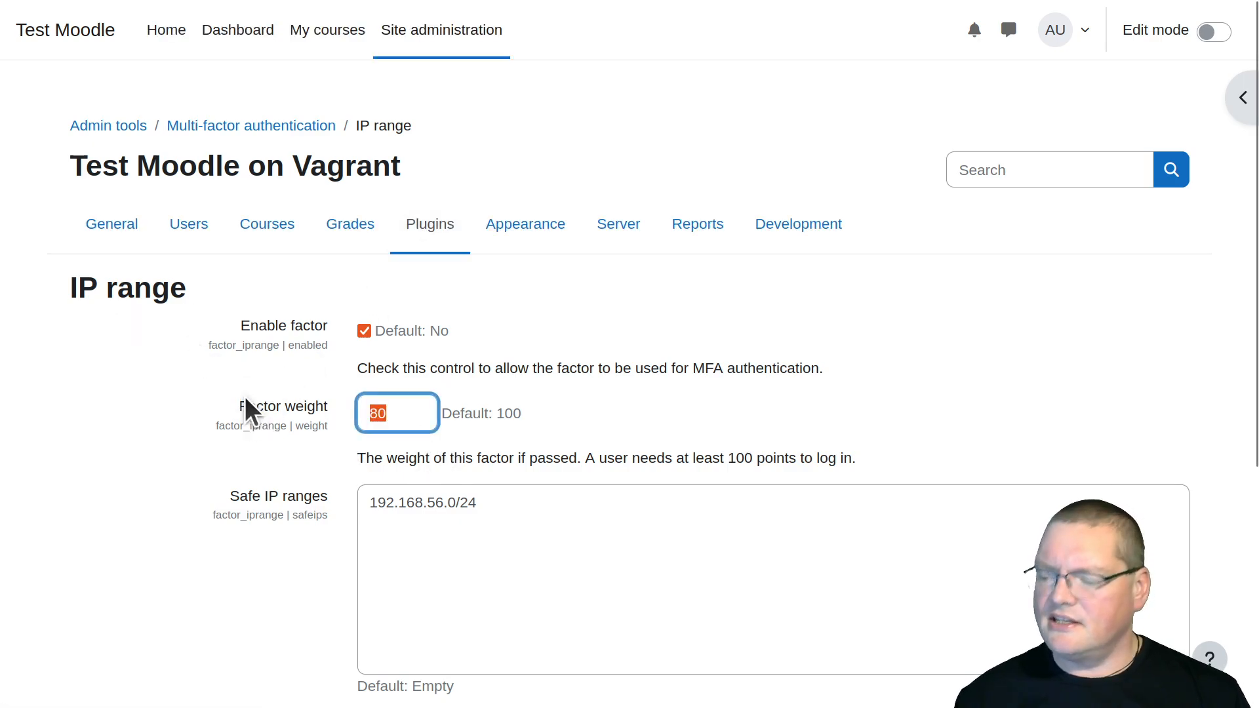
type("30")
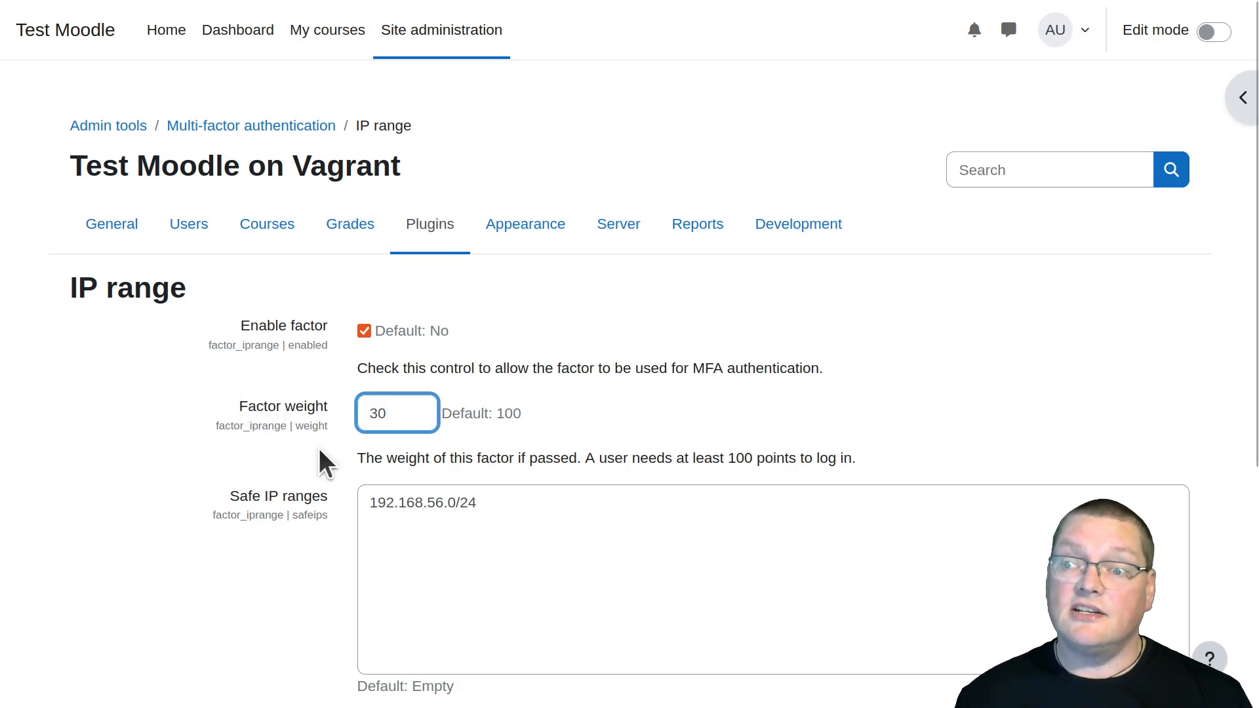
scroll(305, 491, "down", 5)
left_click(427, 608)
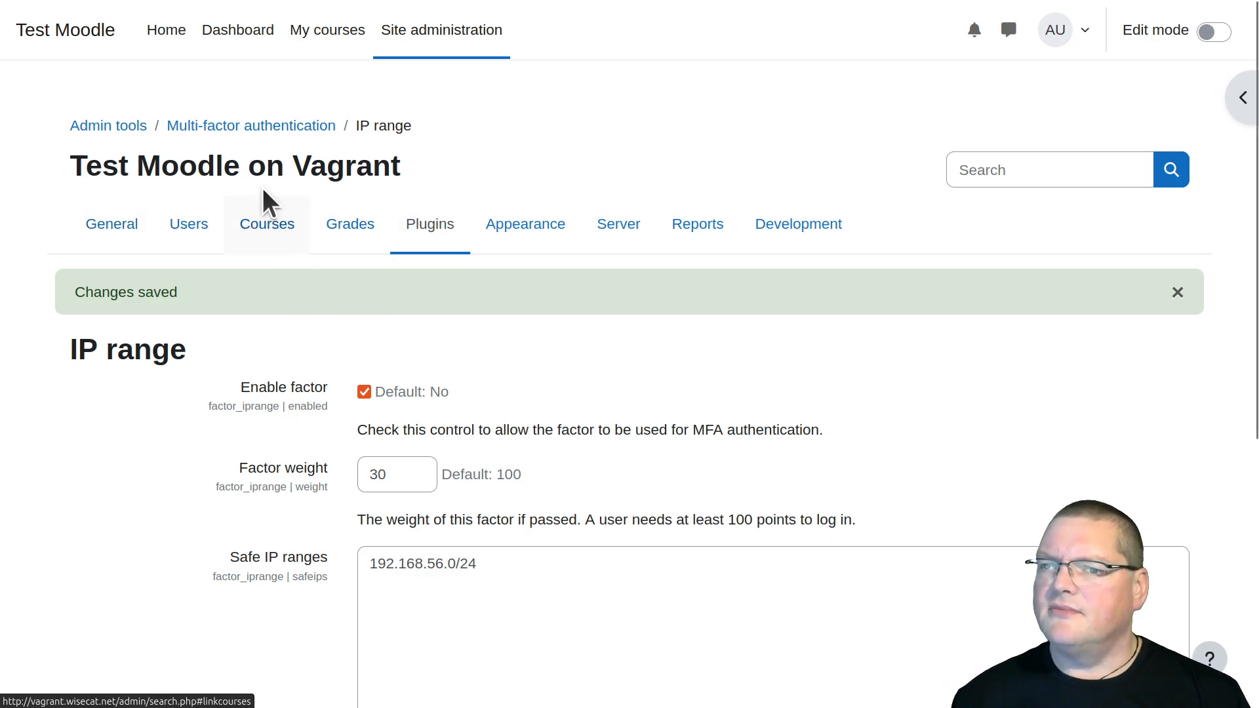
Go back to the multi-factor authentication page and compare the summary of good conditions for login with the enabled factors' weights
left_click(248, 125)
scroll(329, 266, "down", 8)
scroll(329, 266, "down", 6)
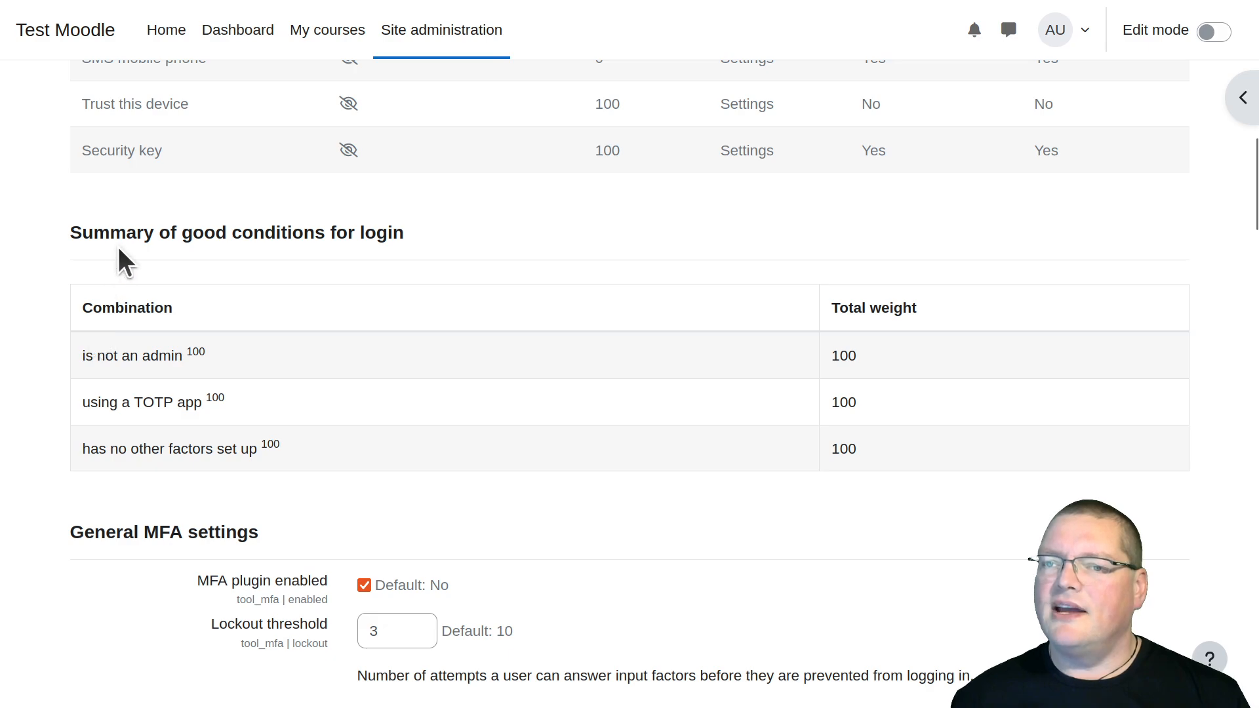
left_click_drag(80, 301, 183, 316)
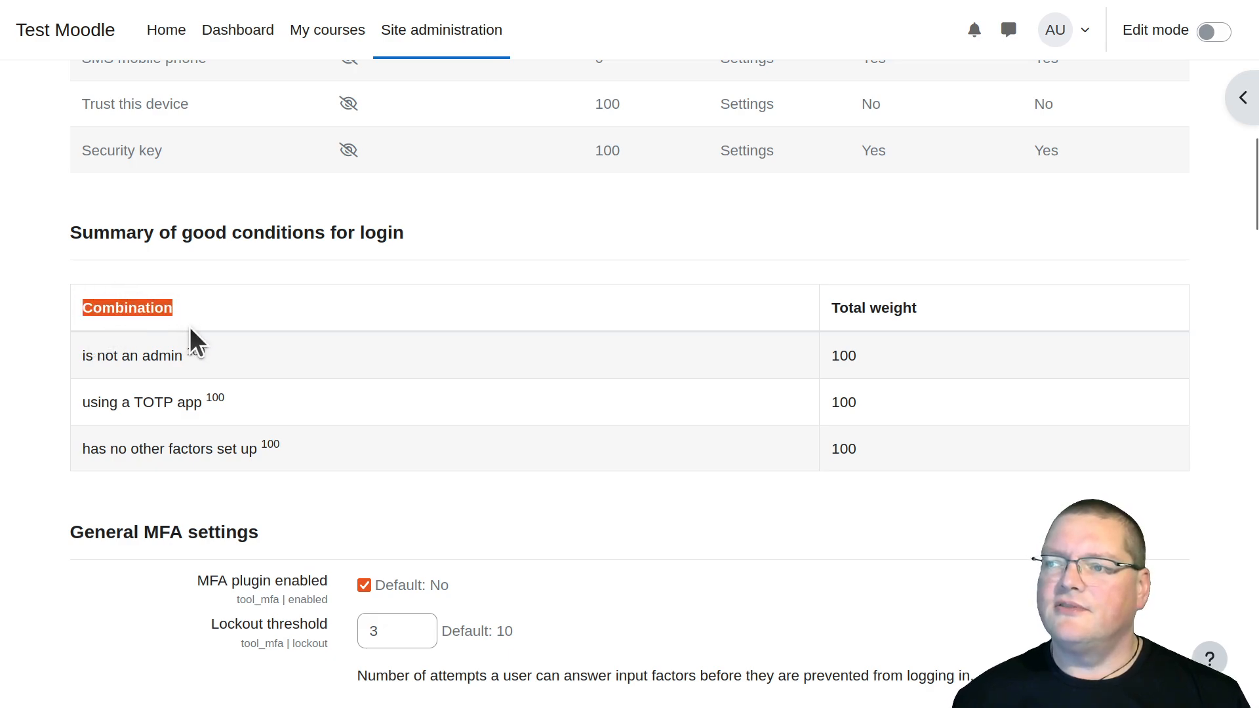
left_click_drag(118, 356, 225, 450)
left_click(273, 464)
left_click_drag(107, 449, 301, 464)
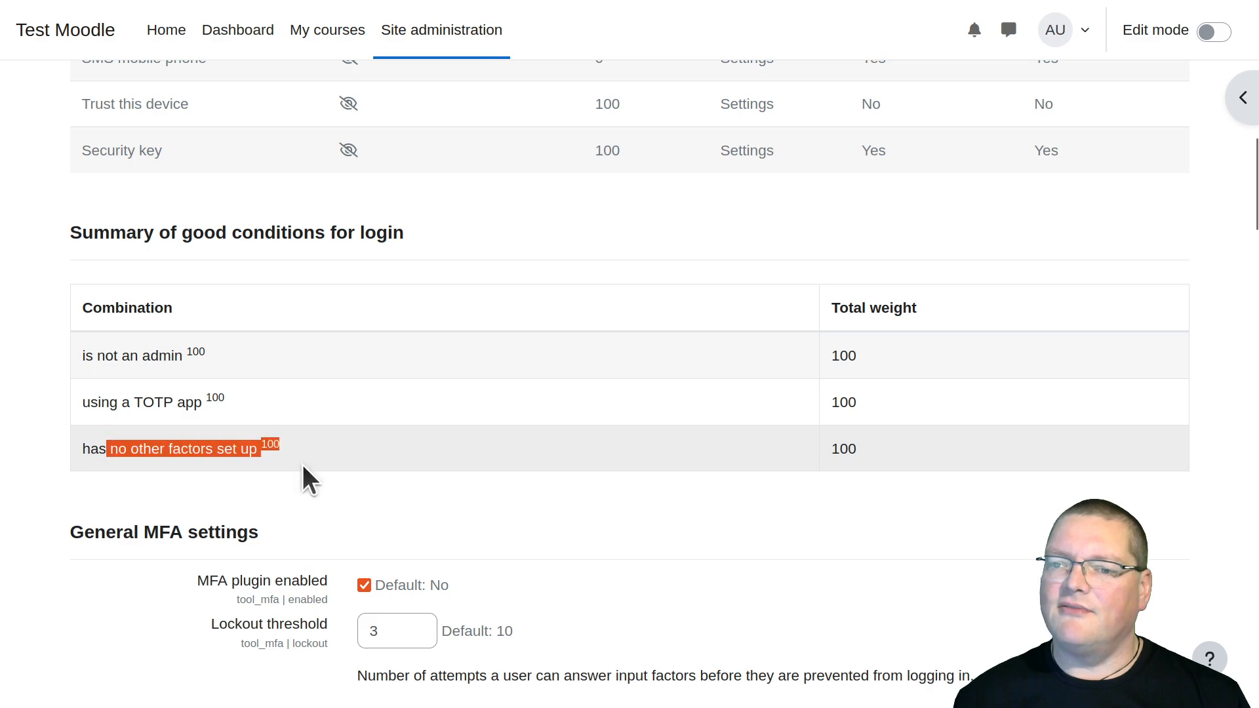
left_click(301, 465)
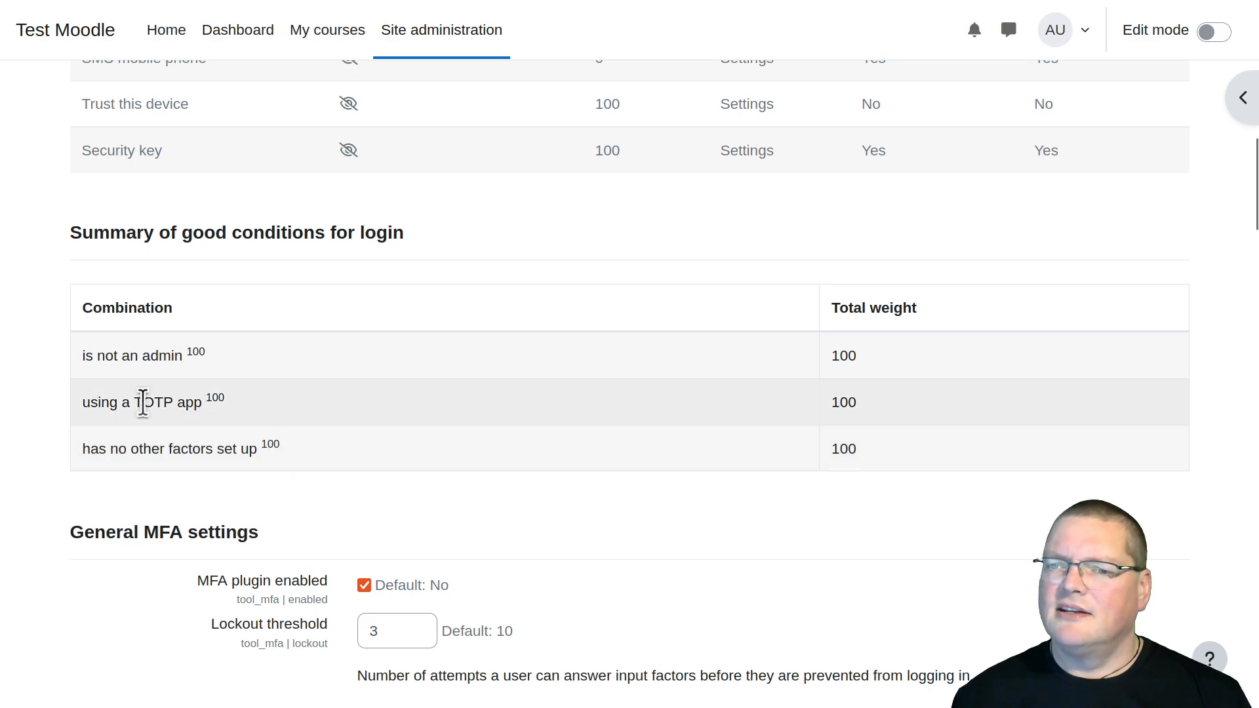
scroll(379, 427, "up", 4)
scroll(380, 426, "down", 5)
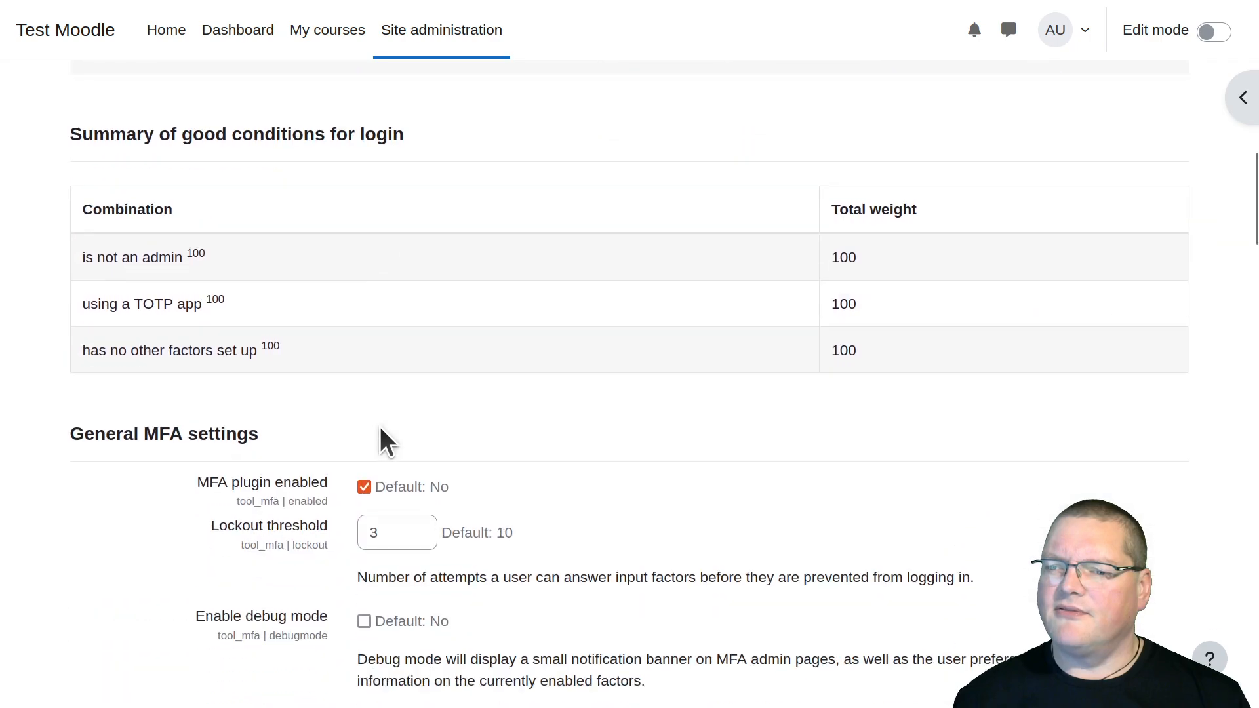
scroll(380, 430, "down", 1)
scroll(183, 263, "up", 10)
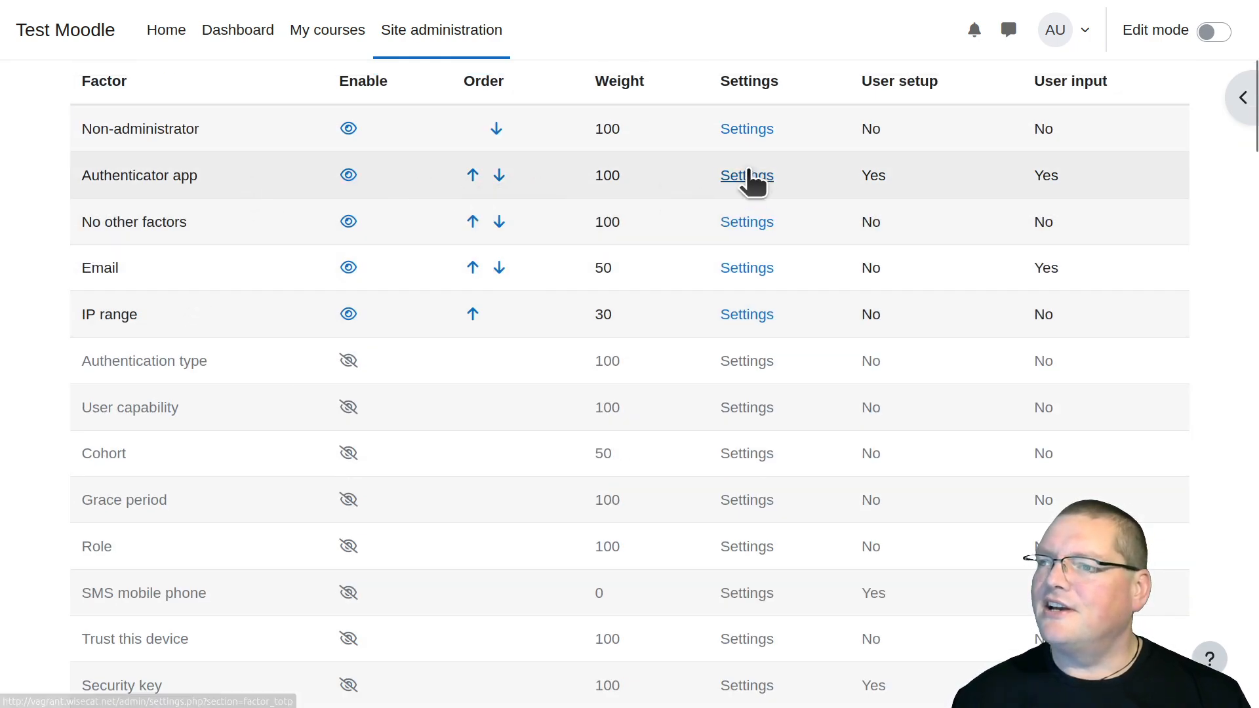
Set the Authenticator app factor's weight to 80 and save the changes
left_click(745, 175)
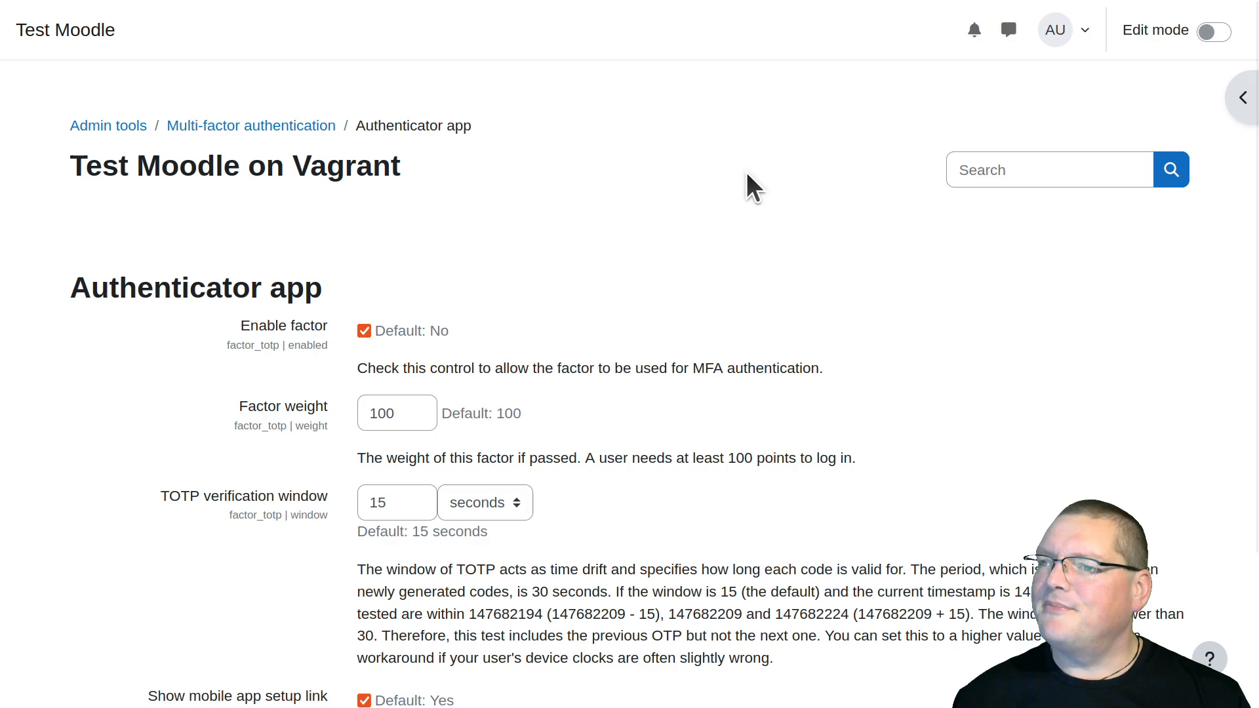
double_click(410, 412)
type("80")
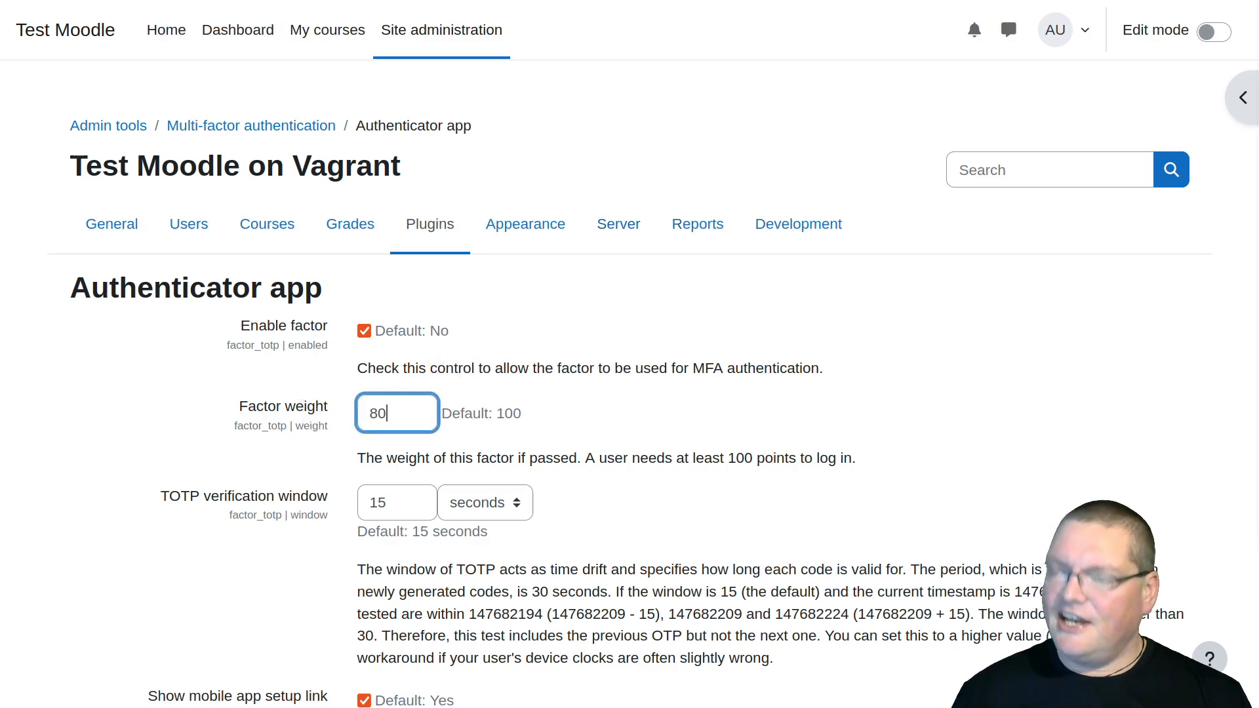
scroll(285, 458, "down", 3)
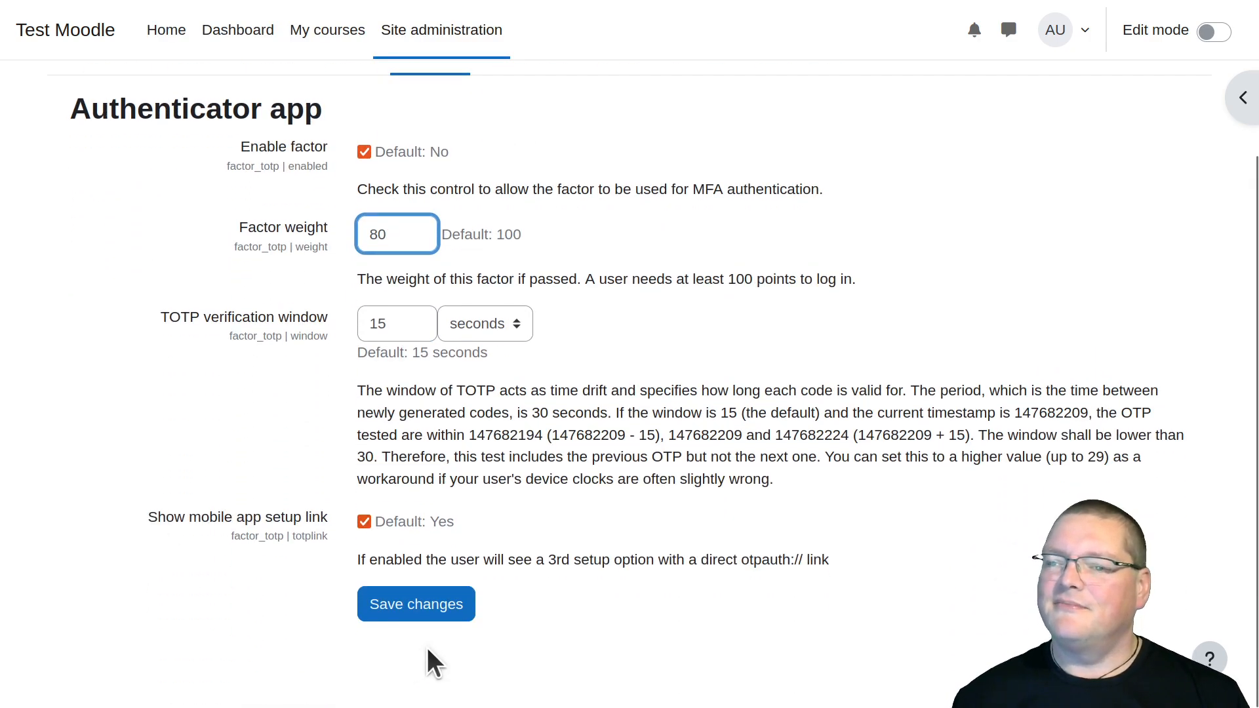
left_click(411, 603)
scroll(590, 535, "down", 3)
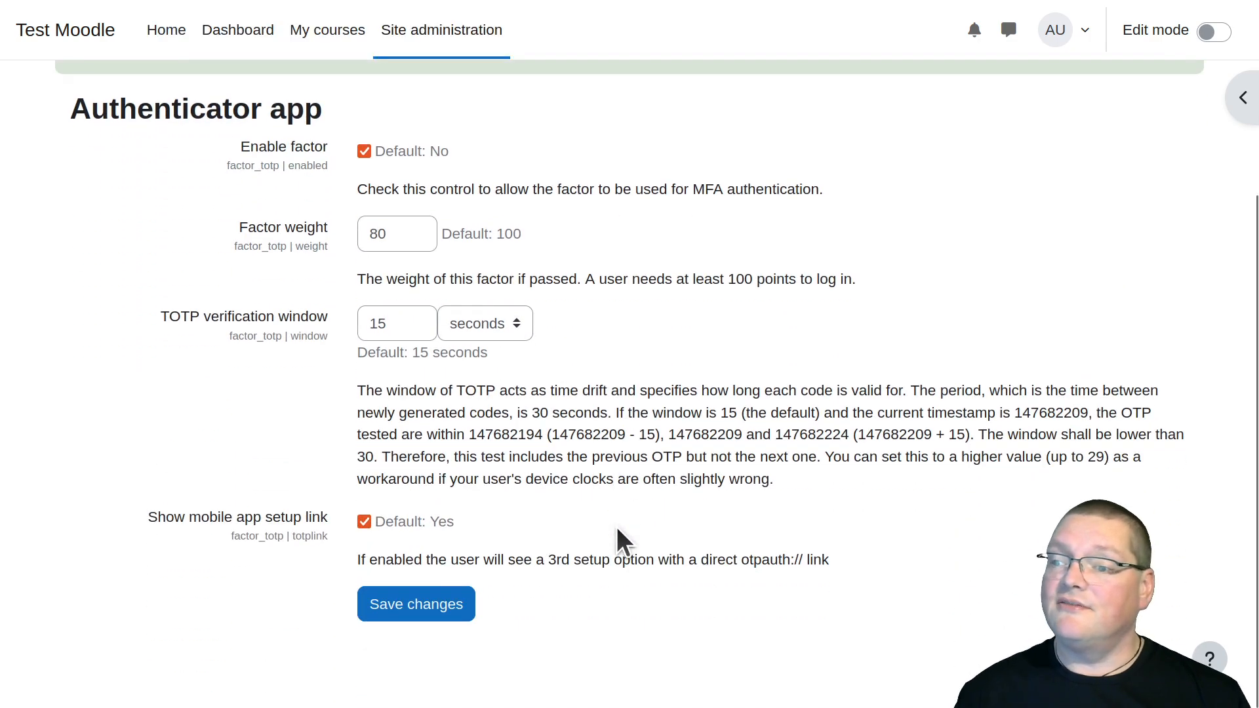
scroll(459, 459, "up", 3)
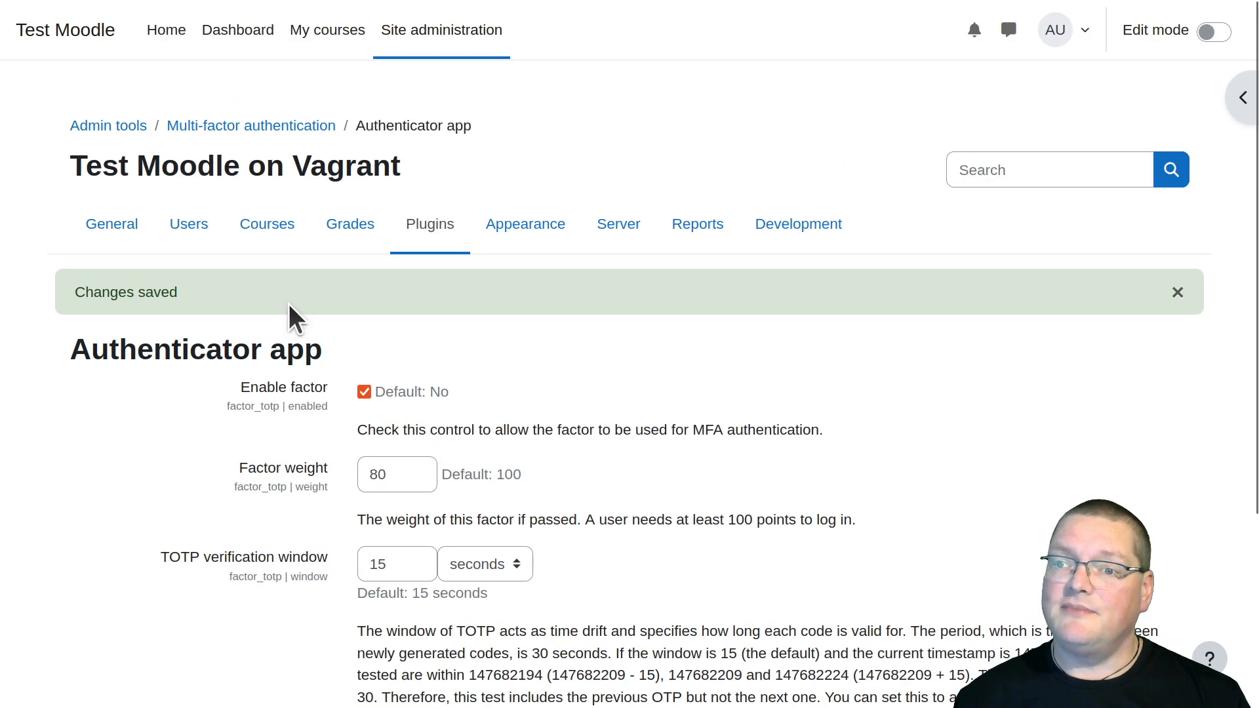
Return to the multi-factor authentication overview and review which factor combinations count as good conditions for login
left_click(305, 126)
scroll(693, 374, "down", 10)
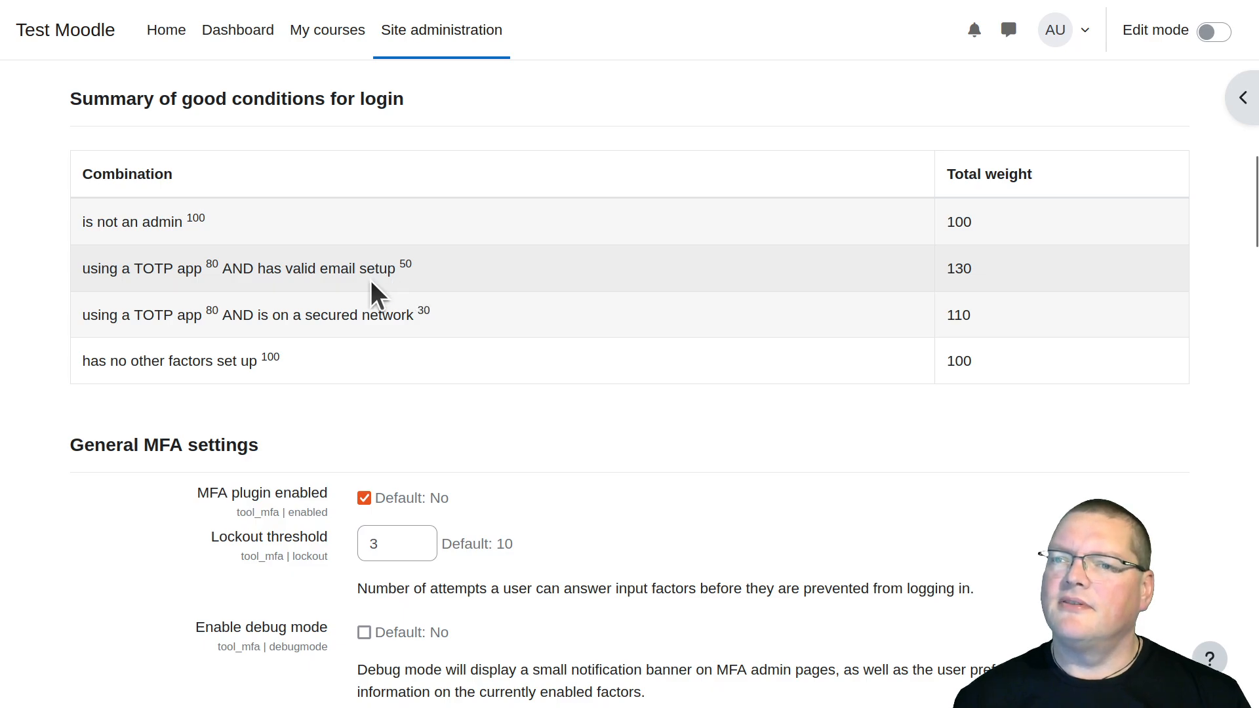
scroll(362, 287, "up", 10)
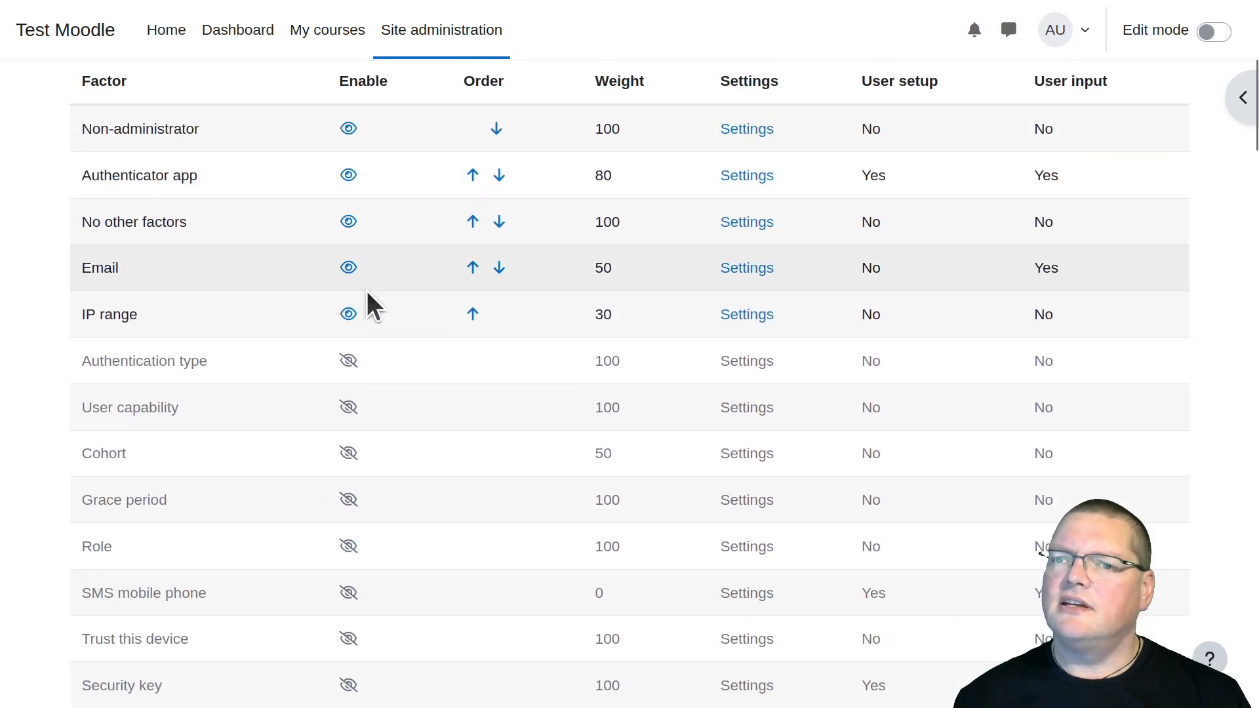
Open the Email factor's settings, set its factor weight to 10 and save the changes
left_click(753, 265)
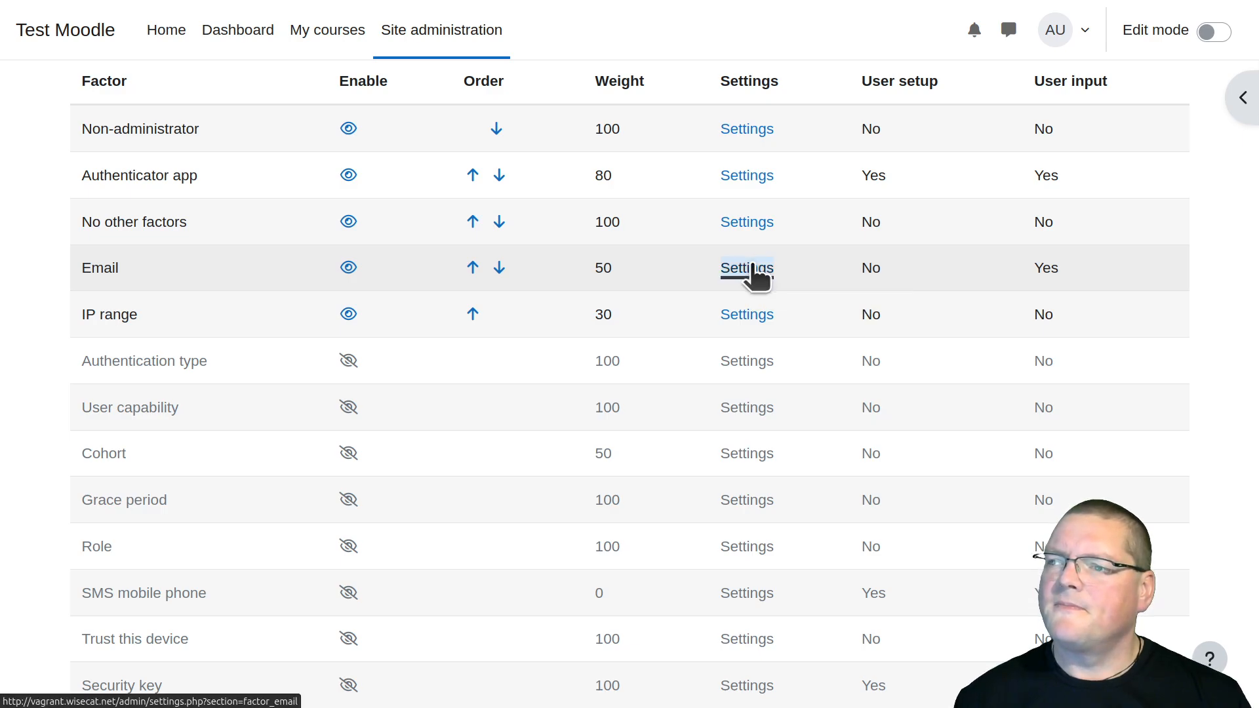
left_click(269, 405)
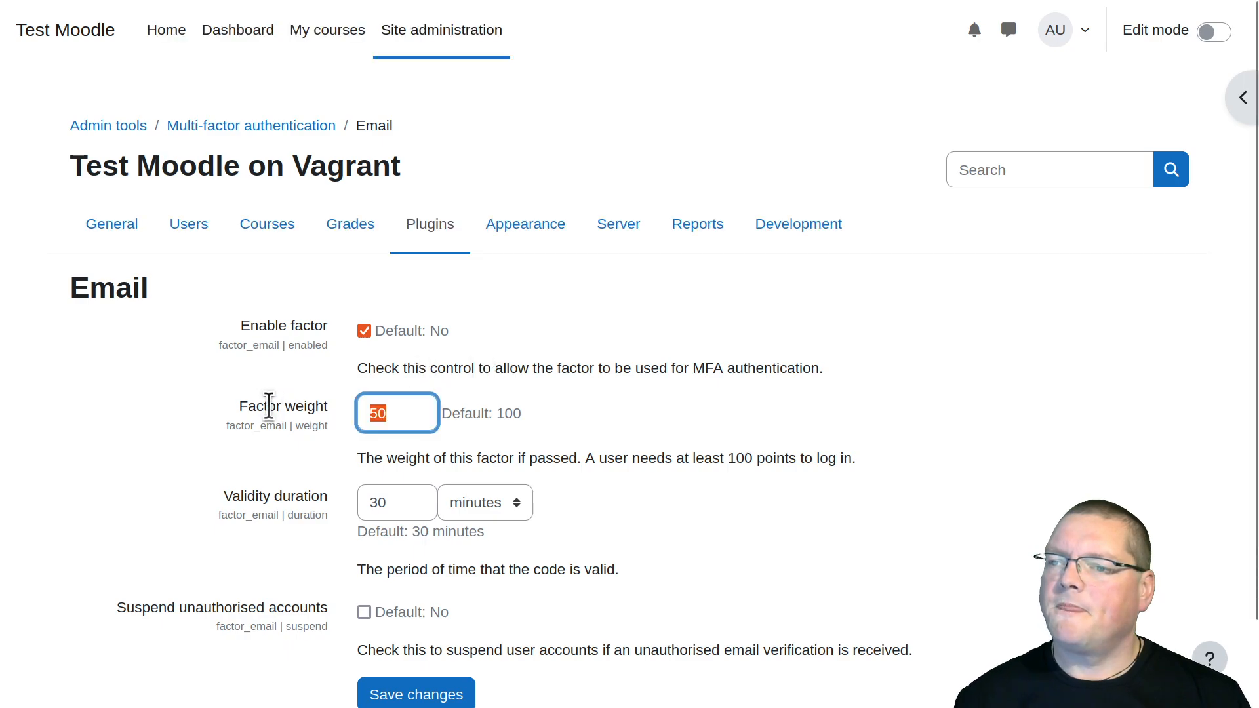
type("10")
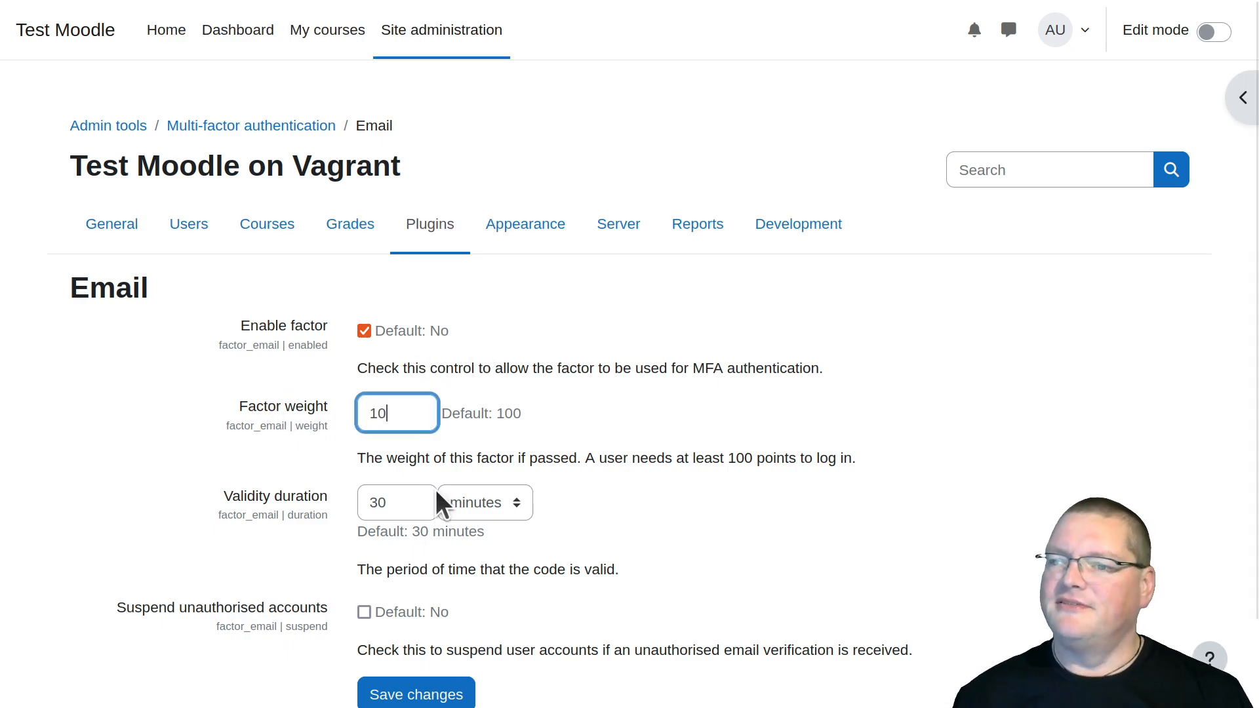
scroll(607, 497, "down", 1)
left_click(446, 613)
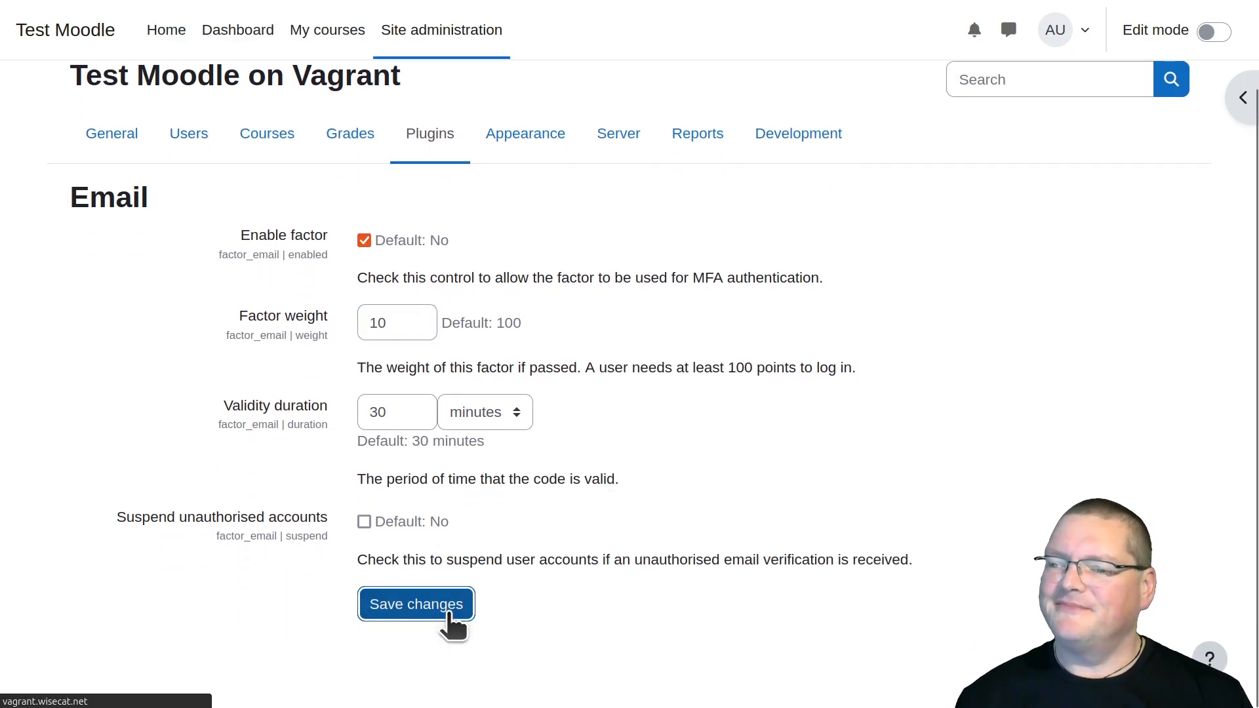
scroll(658, 648, "down", 2)
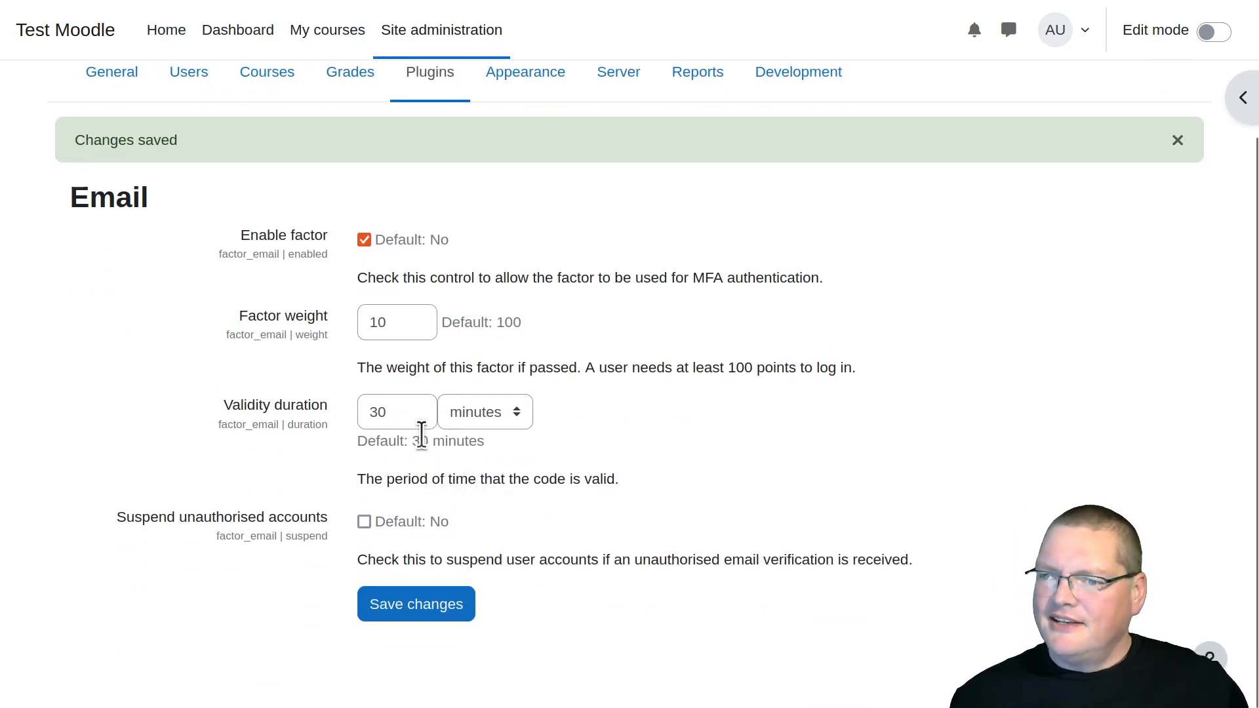
scroll(272, 147, "up", 2)
Go back to the multi-factor authentication overview and examine the login combinations of TOTP app, email and secured network
left_click(262, 131)
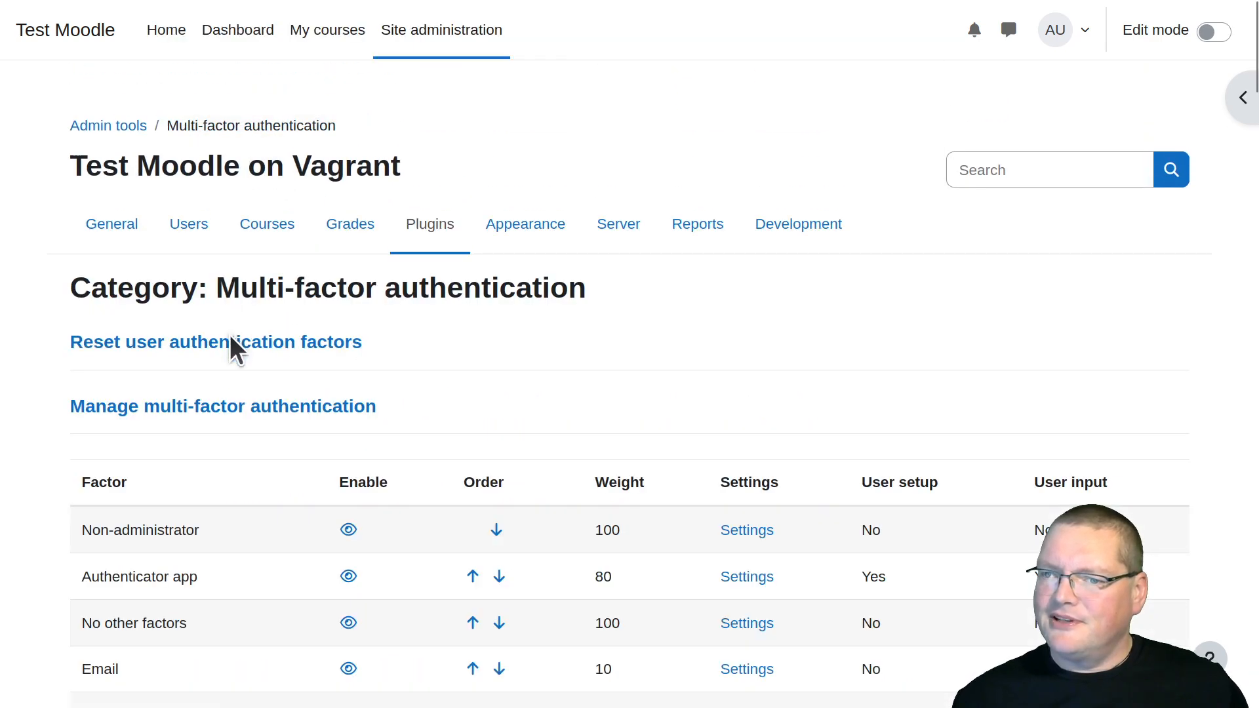
scroll(229, 337, "down", 15)
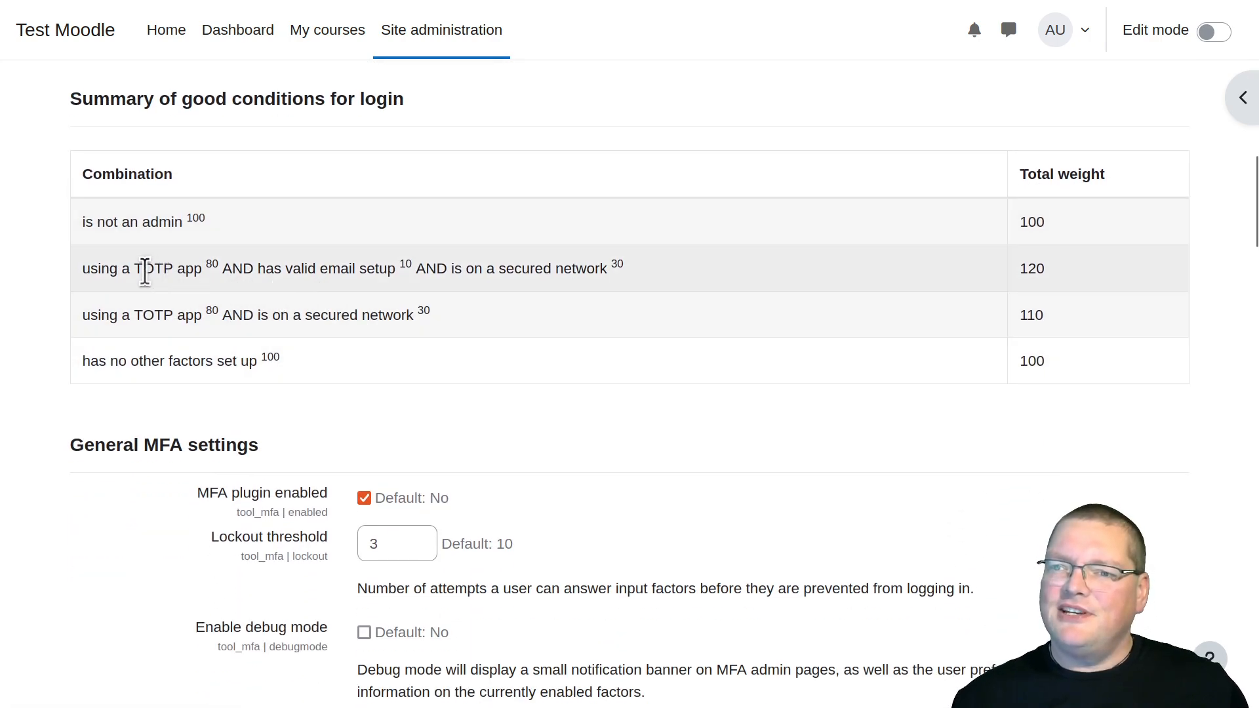
left_click_drag(285, 268, 557, 267)
left_click(584, 271)
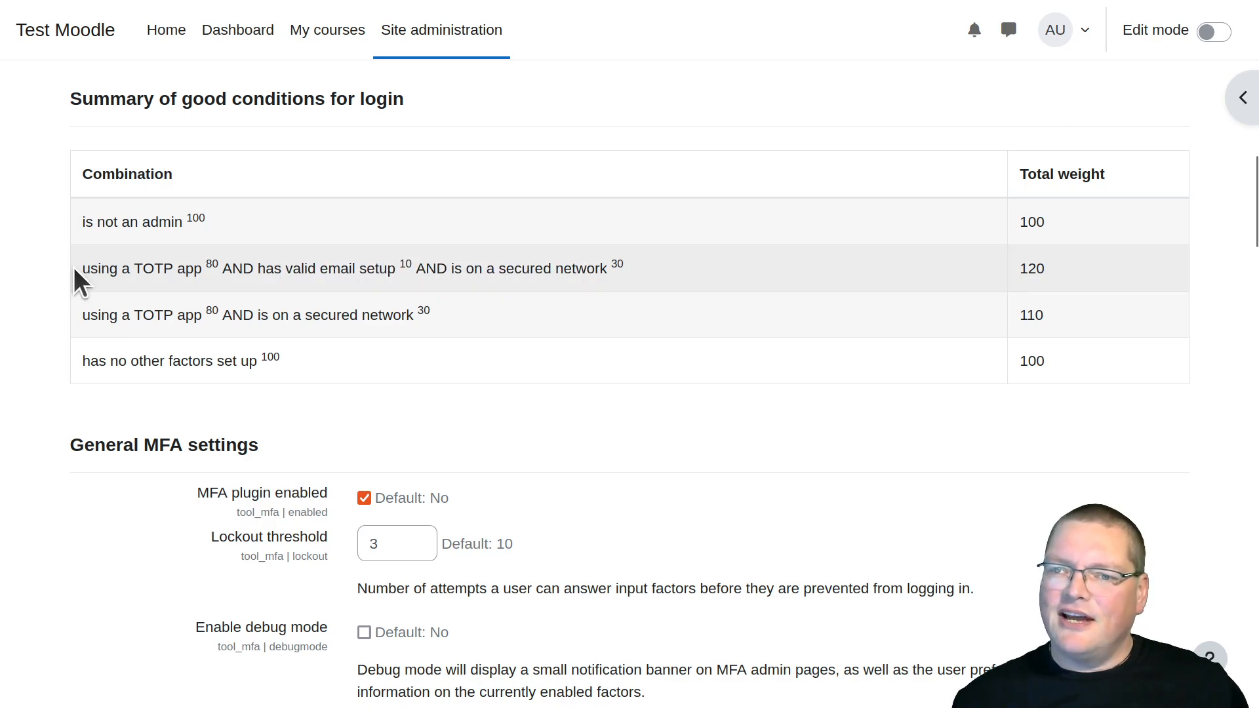
left_click_drag(82, 270, 636, 270)
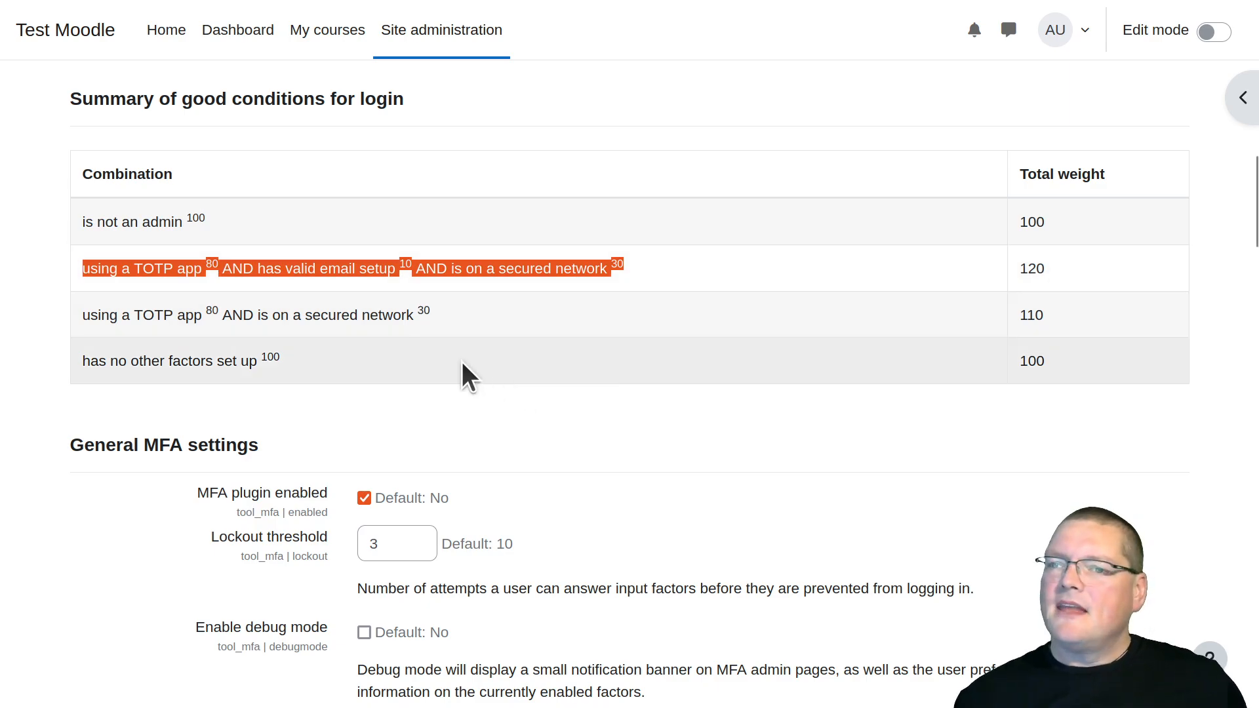
triple_click(307, 320)
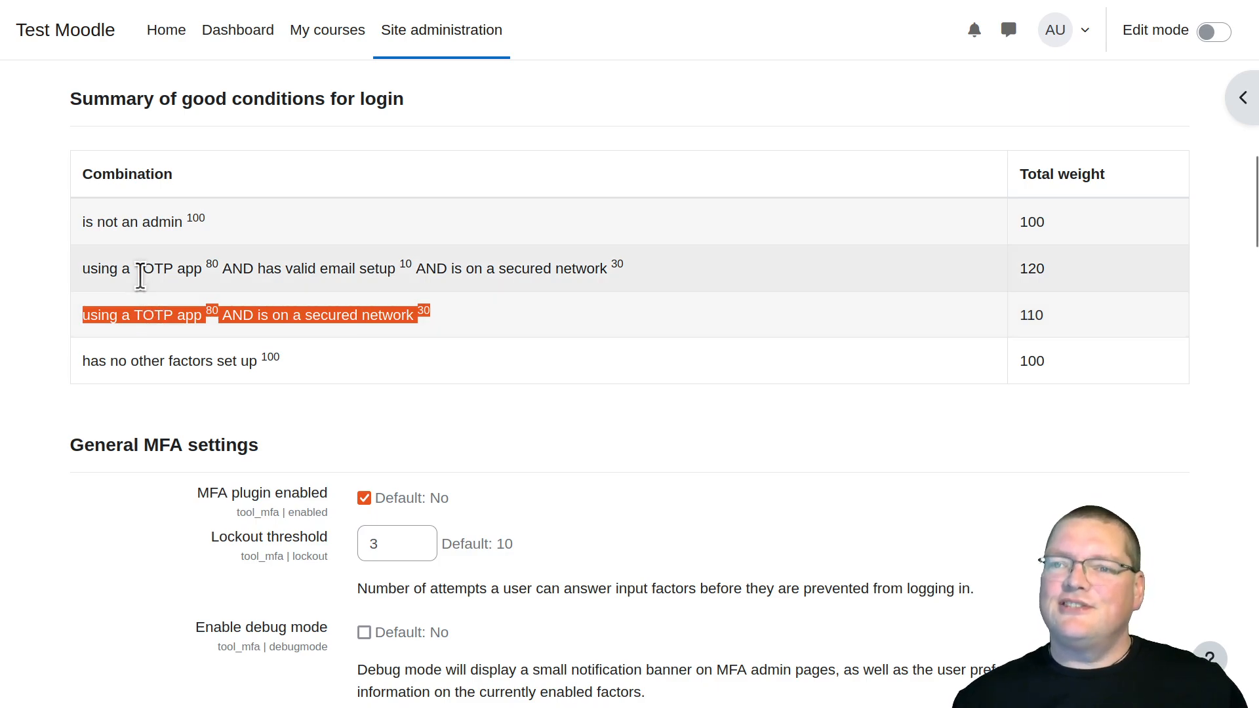
Open the Authenticator app factor's settings, set its factor weight to 60 and save the changes
scroll(266, 365, "up", 2)
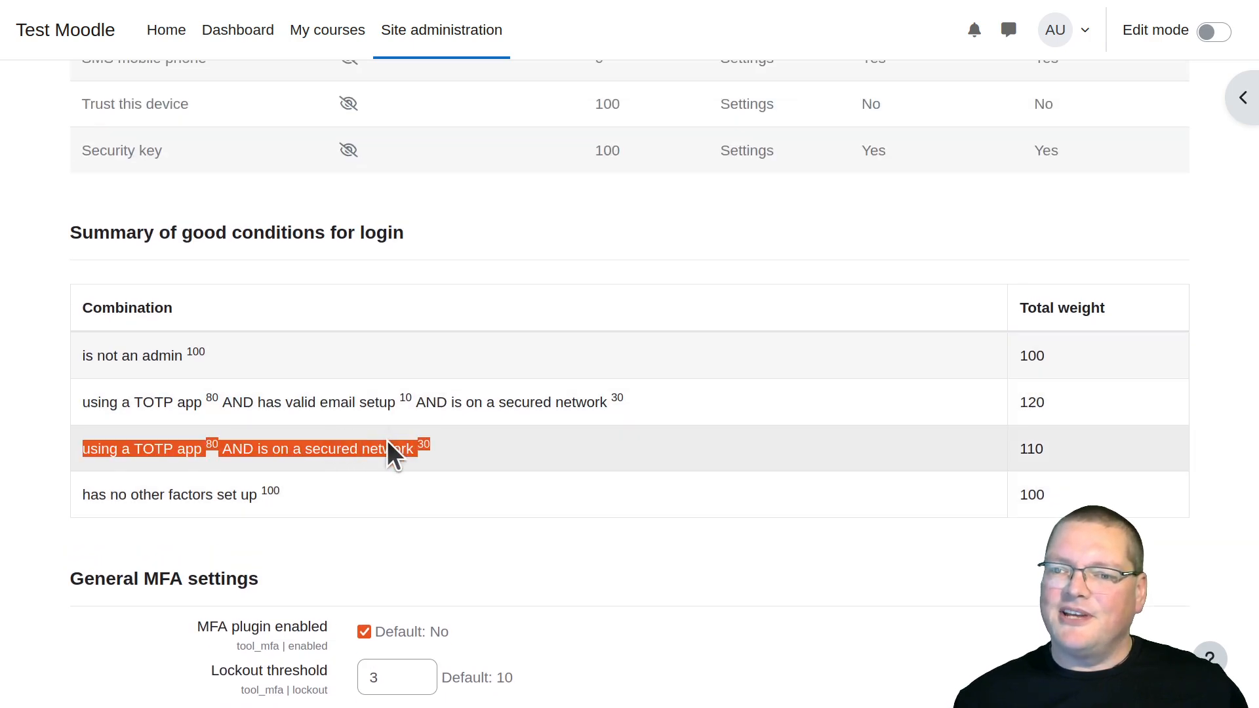
scroll(387, 440, "up", 10)
scroll(383, 425, "down", 5)
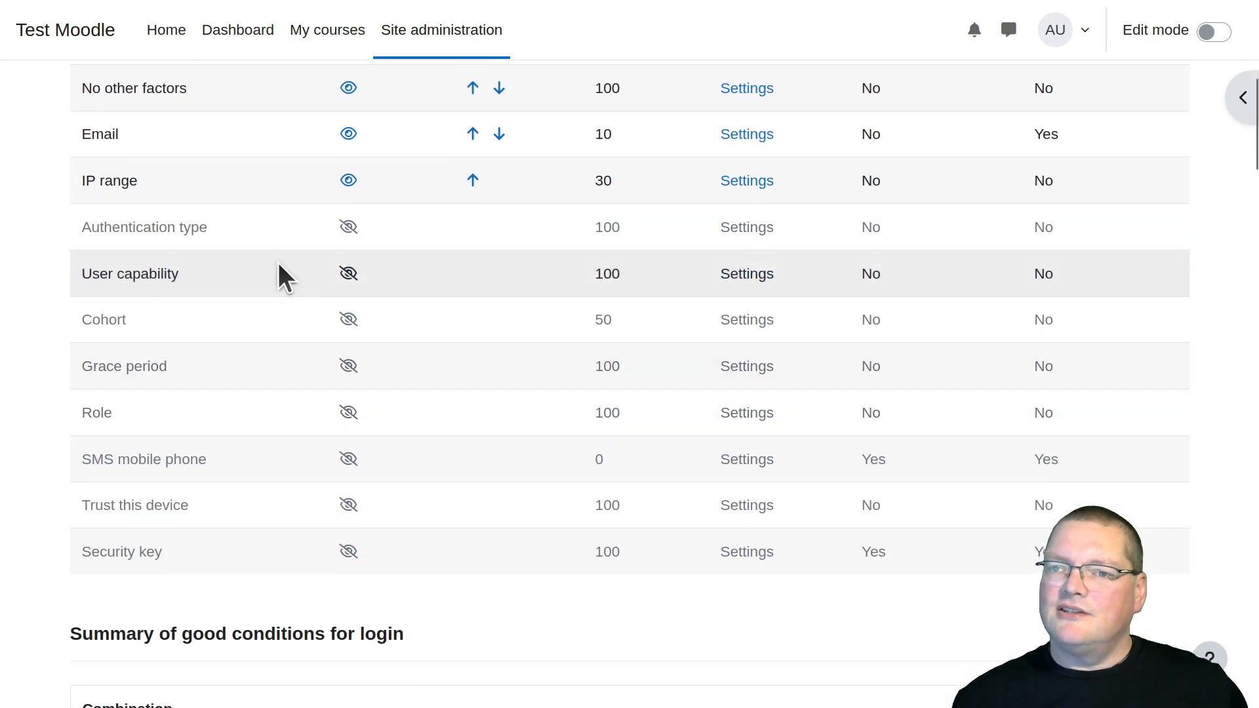
scroll(278, 263, "up", 2)
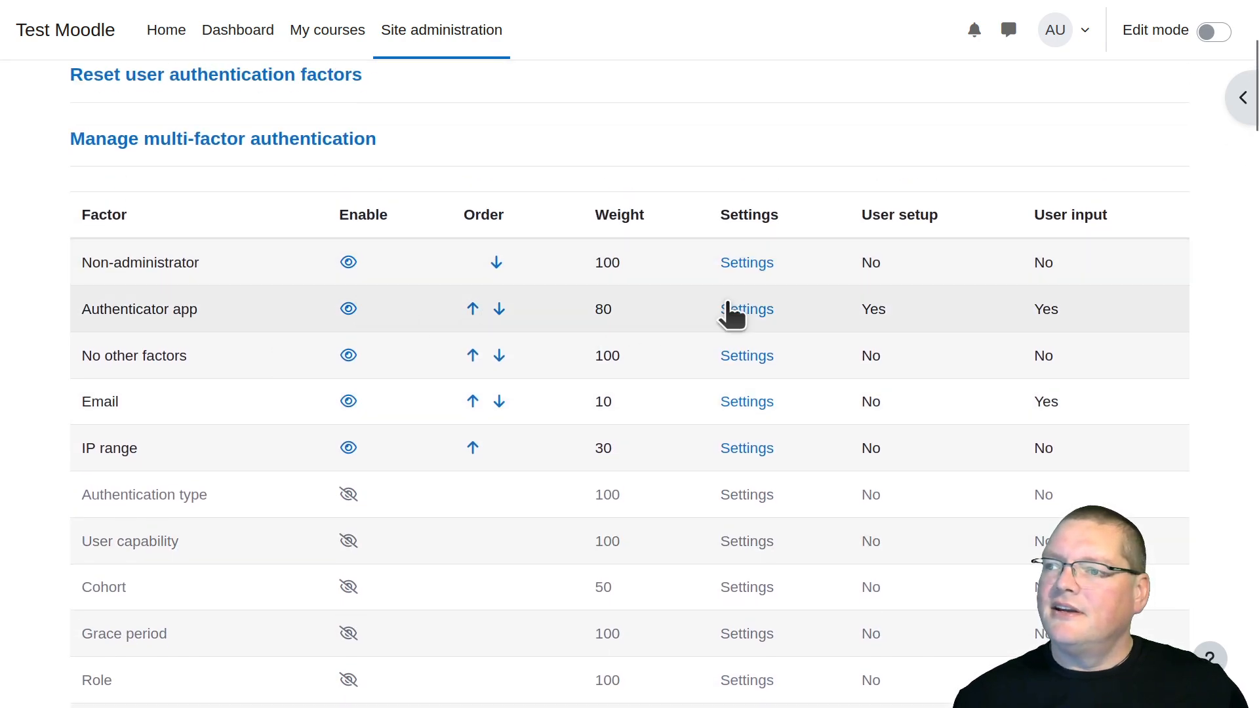
left_click(741, 309)
left_click(291, 408)
type("60")
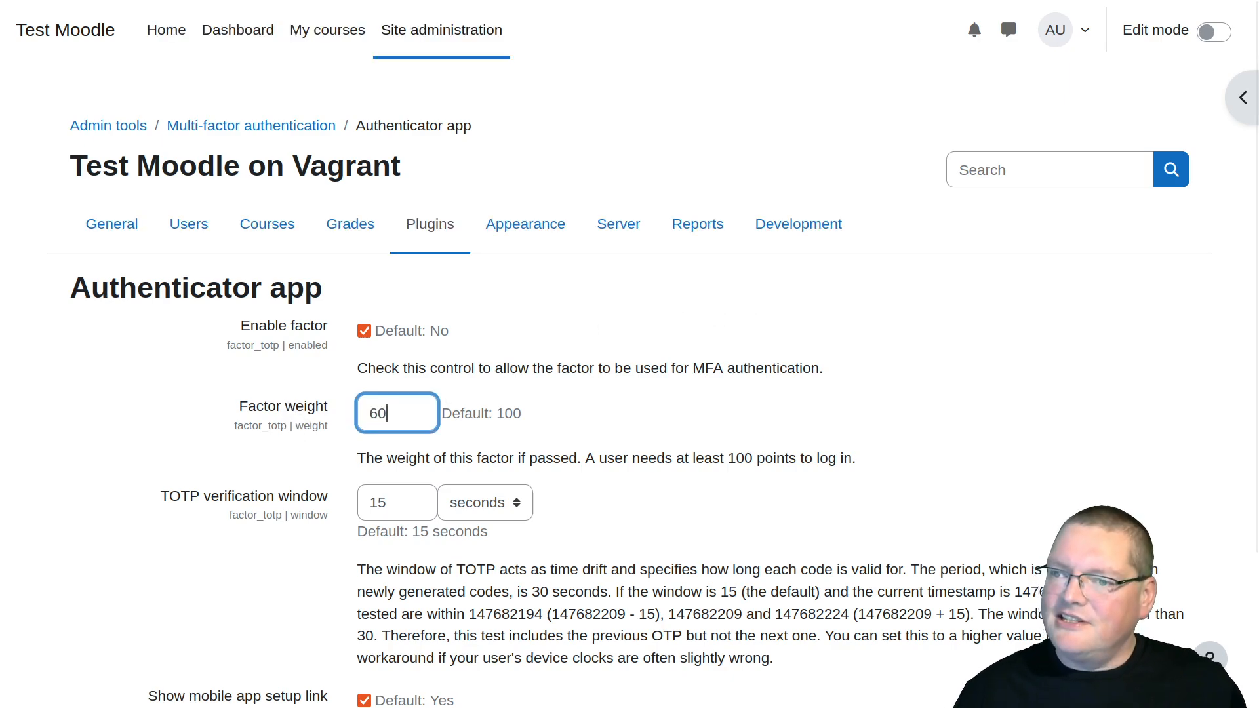
scroll(661, 458, "down", 1)
scroll(661, 458, "down", 2)
left_click(435, 616)
scroll(470, 584, "down", 3)
scroll(469, 584, "up", 3)
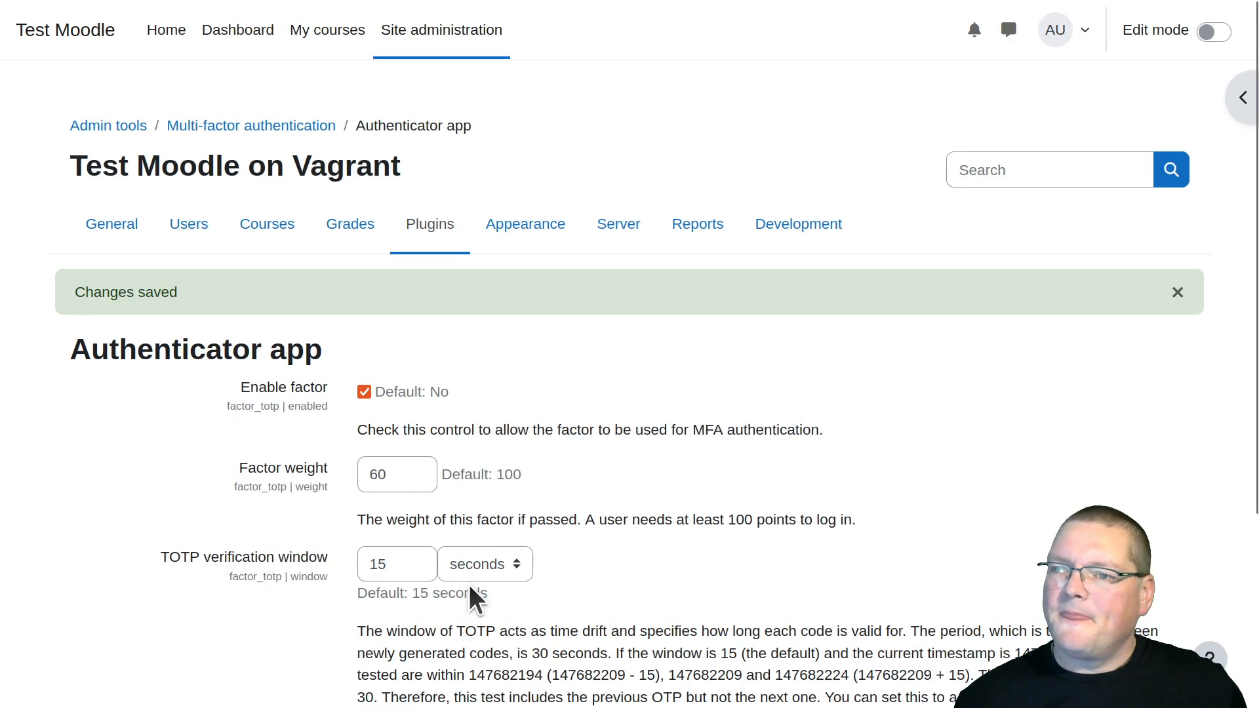
Return to the multi-factor authentication overview and check the non-admin and three-factor combinations in the login conditions summary
left_click(226, 127)
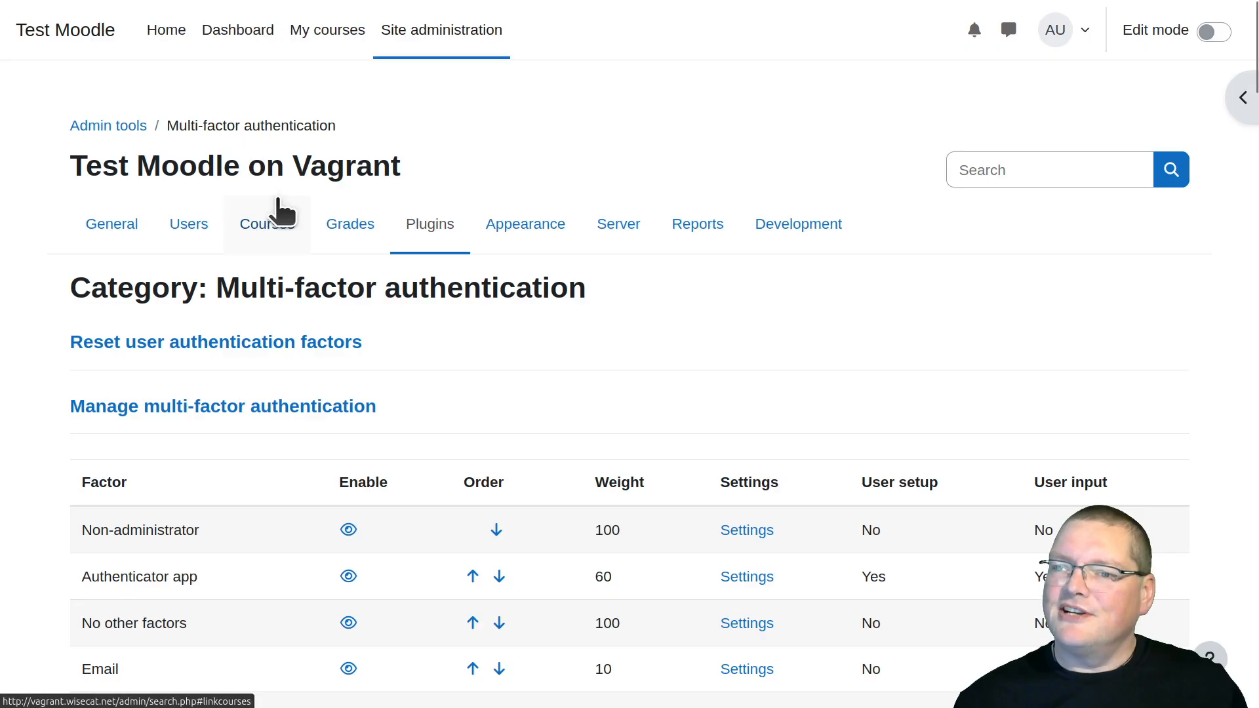
scroll(280, 216, "down", 15)
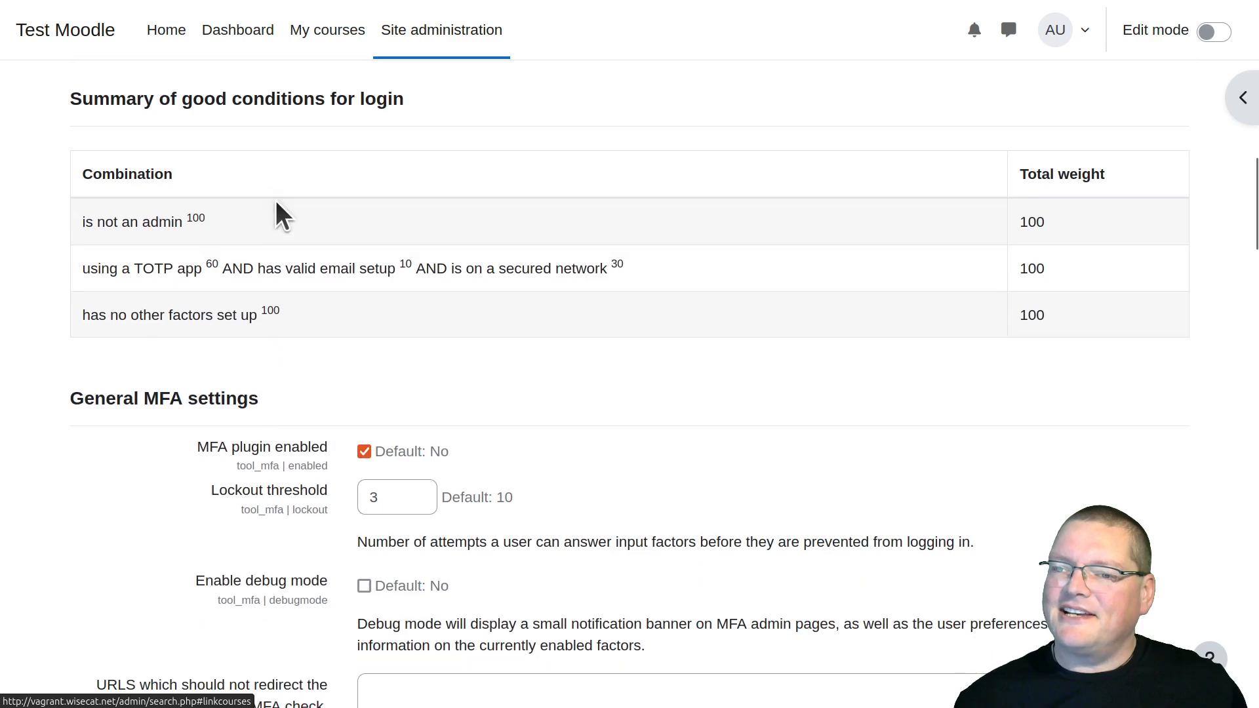
triple_click(131, 226)
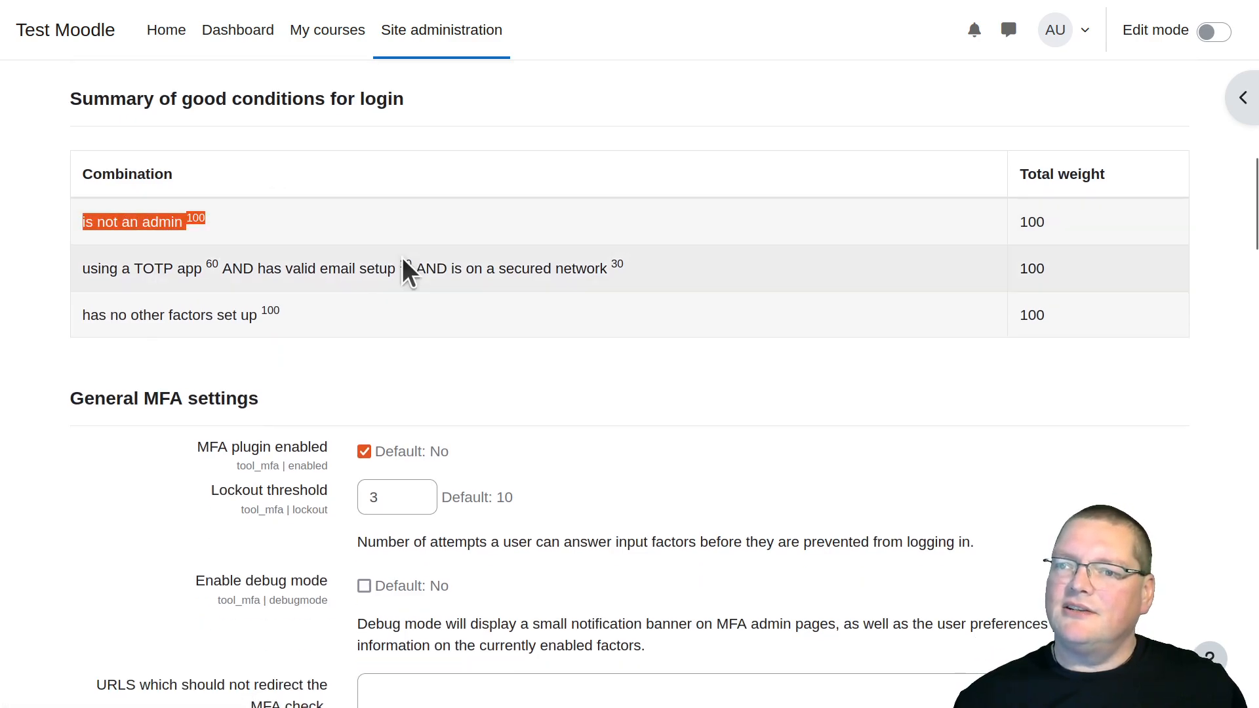
left_click_drag(82, 269, 618, 264)
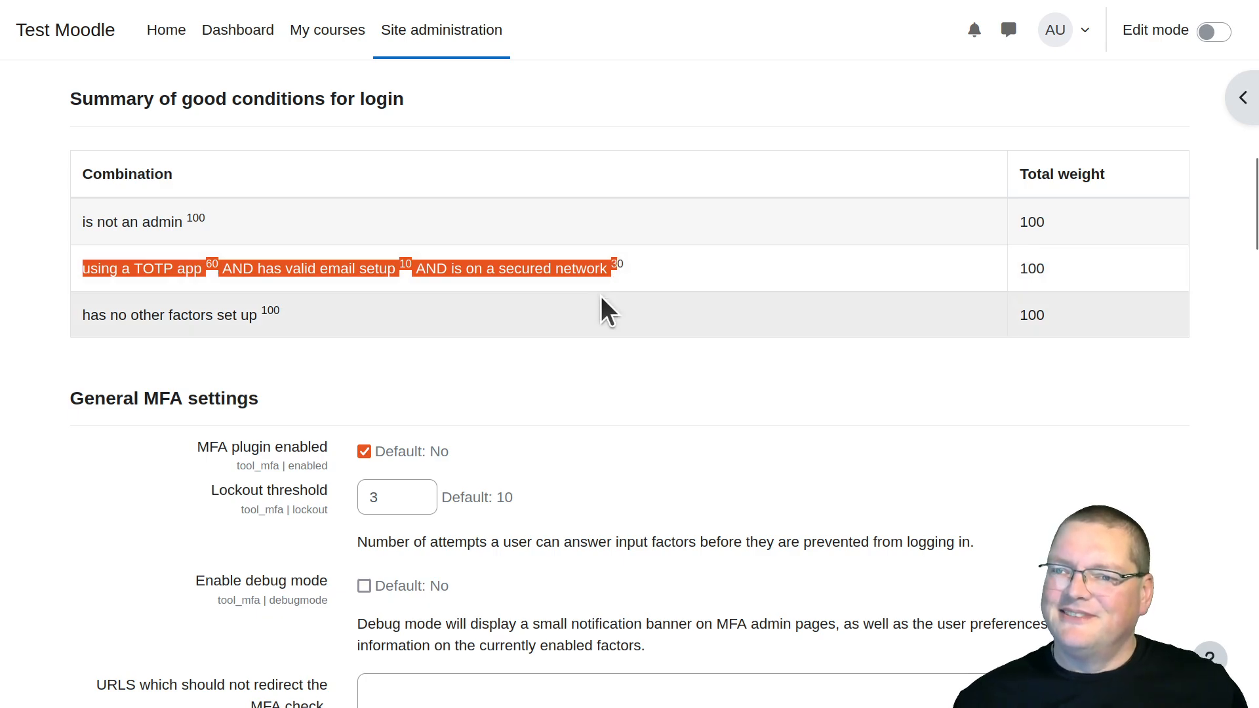
Enable the Trust this device factor in the list of authentication factors
scroll(601, 296, "up", 8)
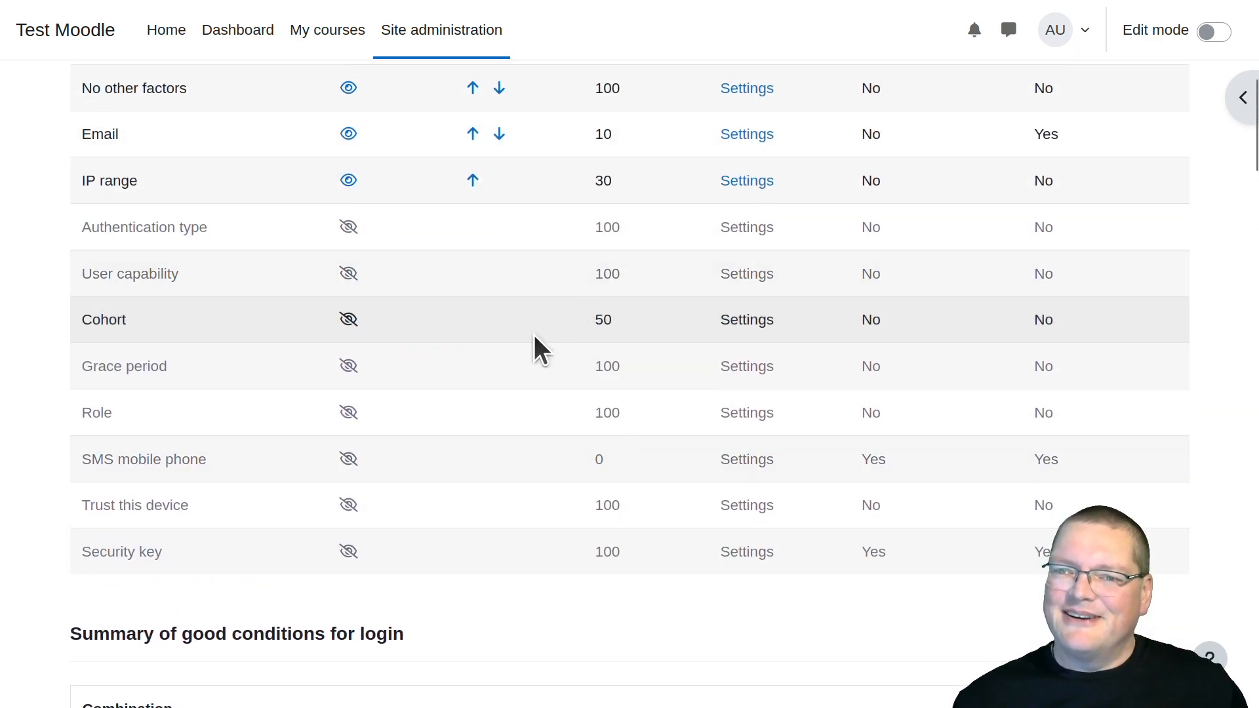
scroll(311, 375, "down", 2)
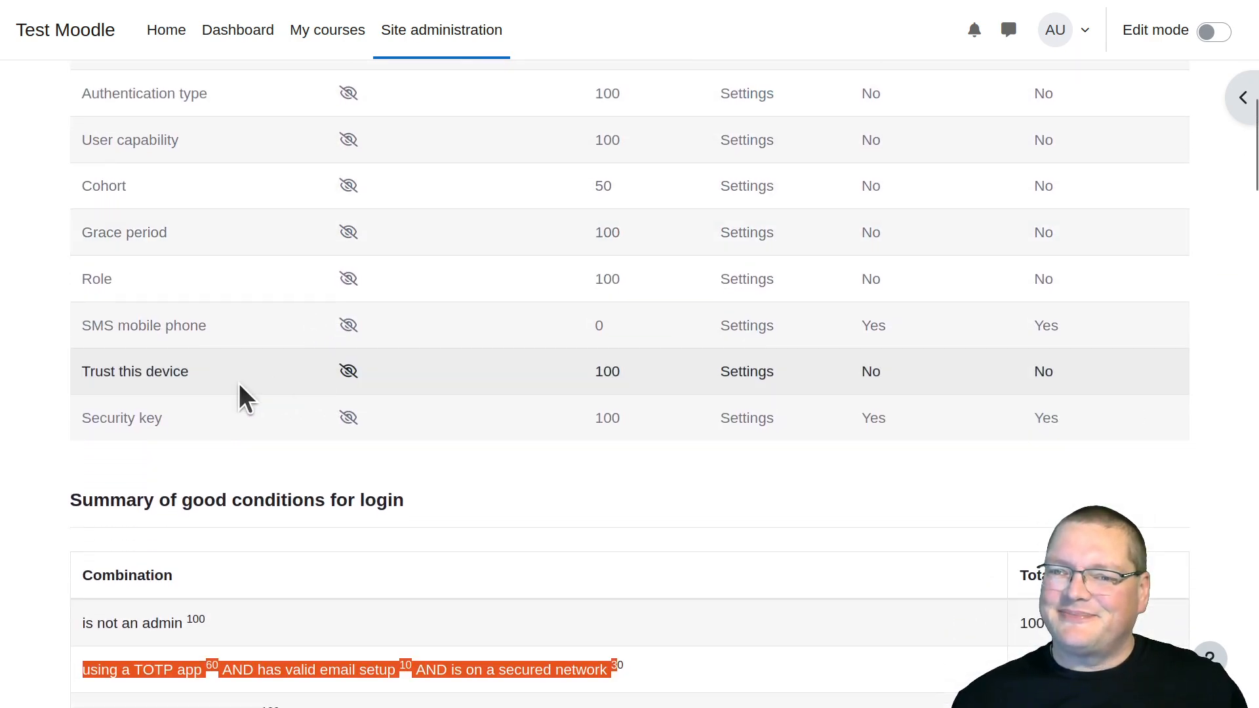
scroll(141, 391, "down", 8)
scroll(140, 391, "up", 6)
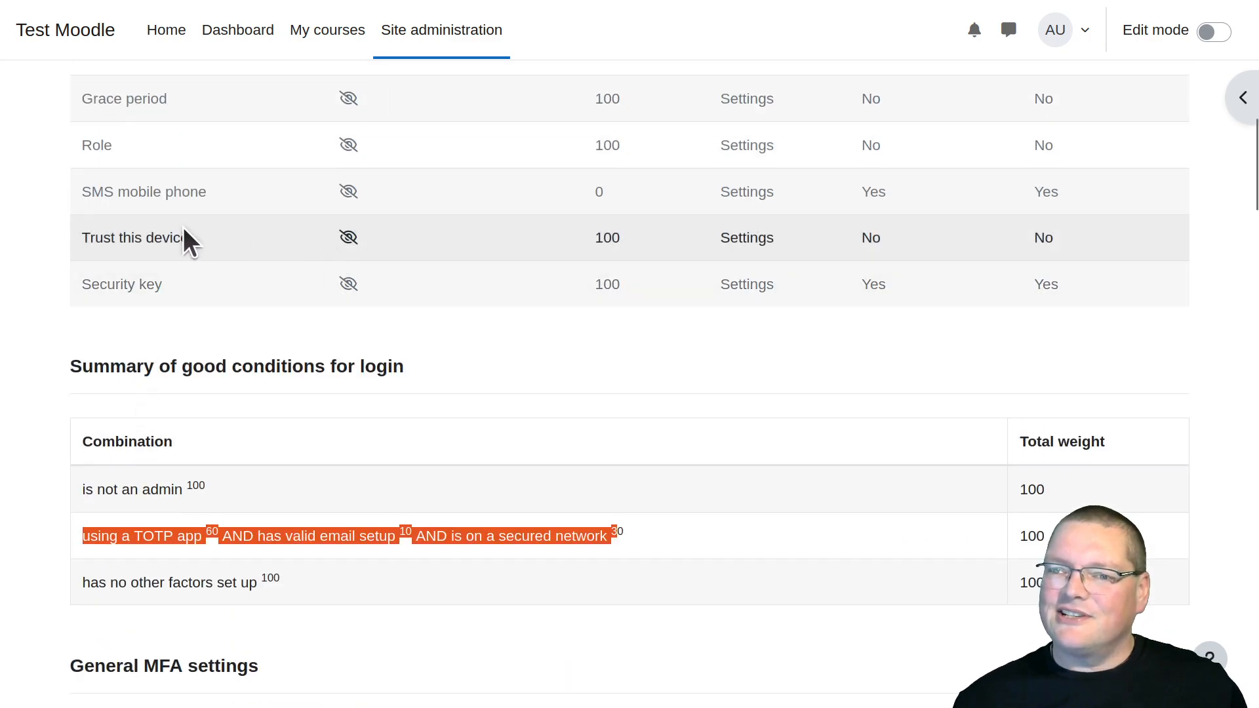
left_click(354, 247)
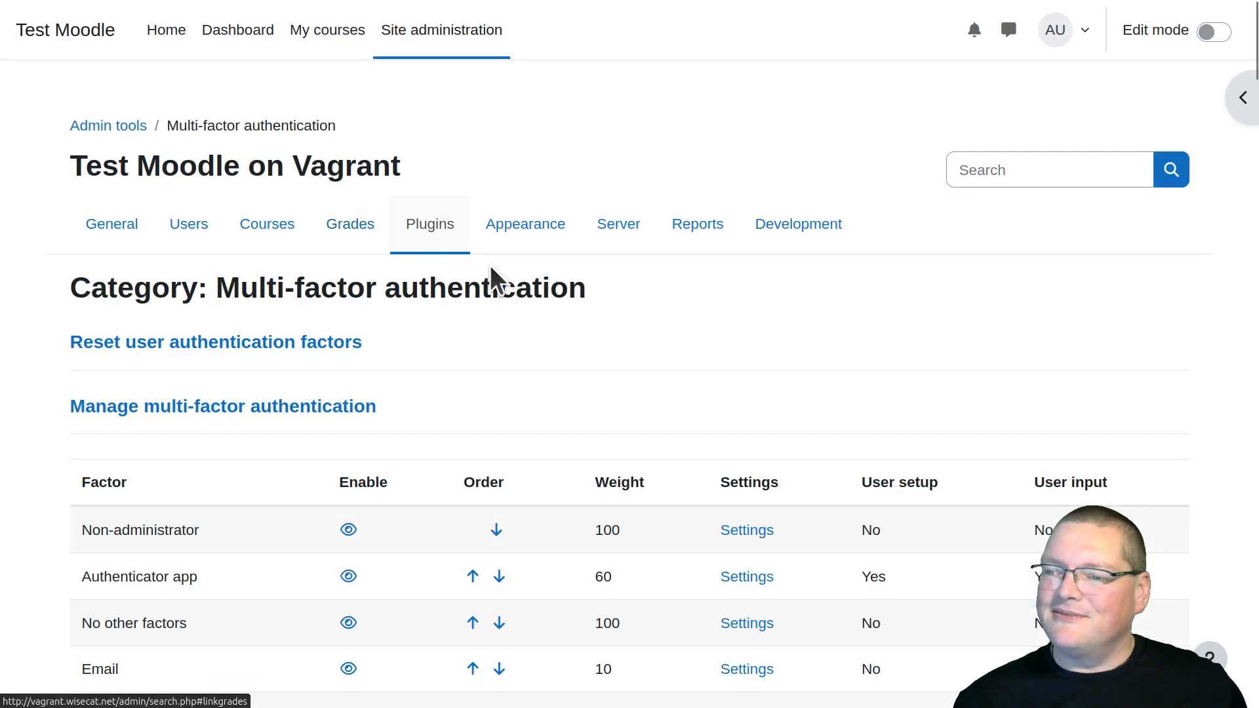
Examine the login conditions summary for the combinations that include a previously trusted device and their total weights
scroll(639, 301, "down", 5)
scroll(638, 298, "down", 10)
scroll(638, 294, "down", 2)
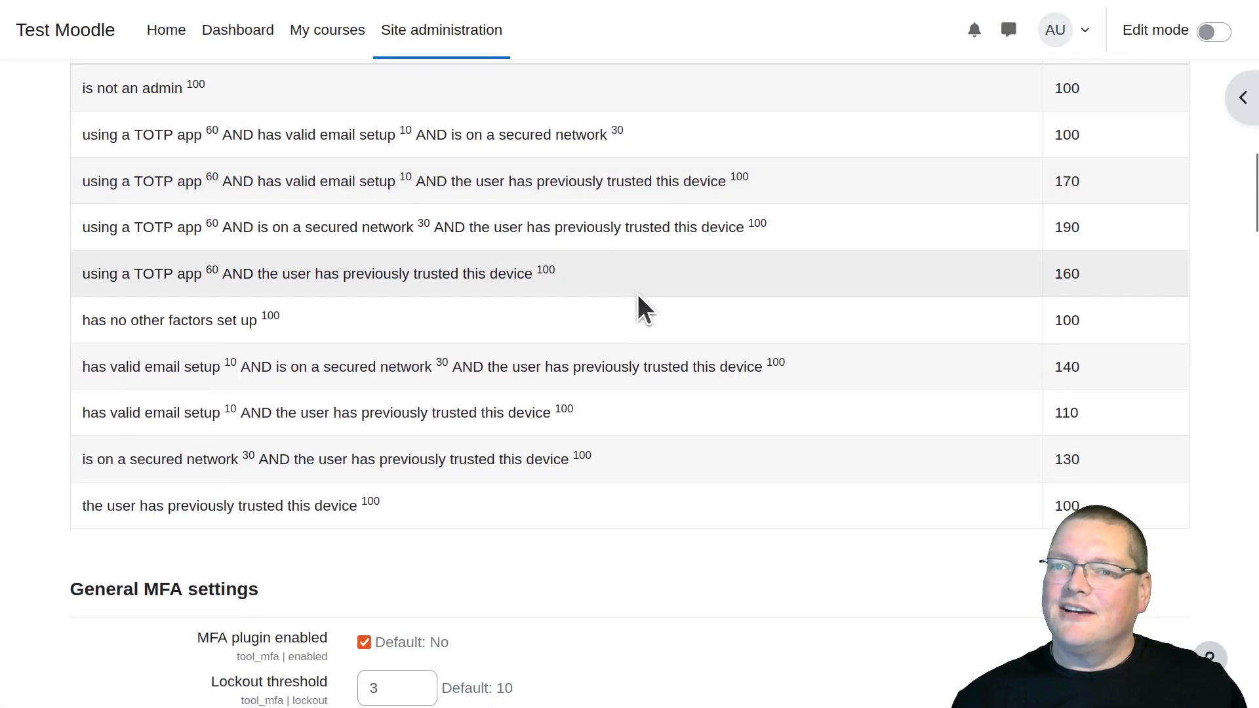
scroll(246, 289, "up", 2)
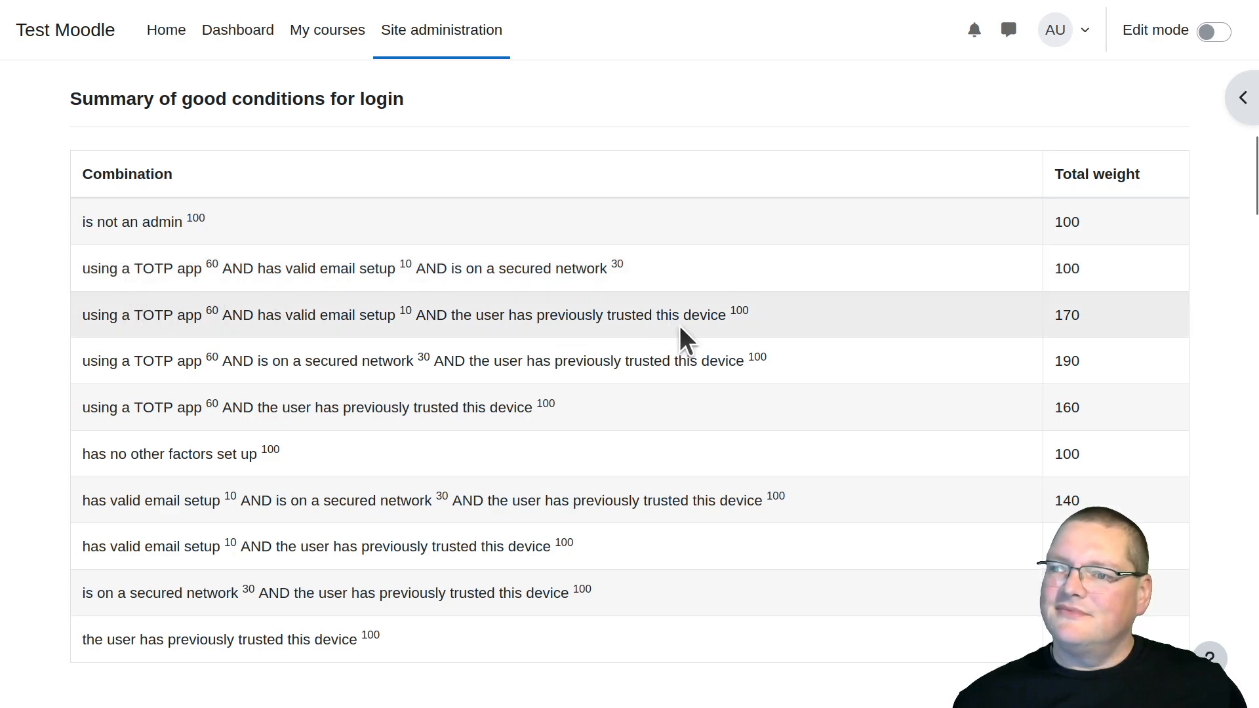
left_click_drag(525, 315, 751, 315)
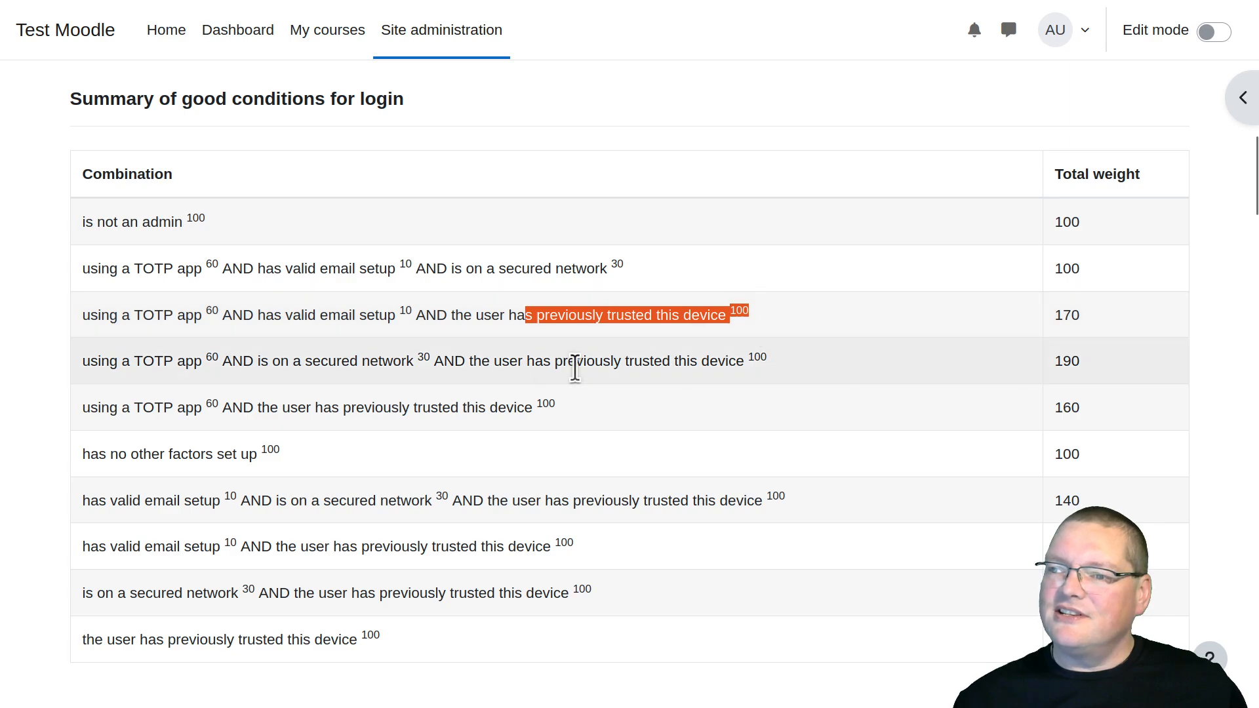
left_click_drag(559, 361, 741, 368)
left_click_drag(581, 500, 852, 545)
left_click(768, 496)
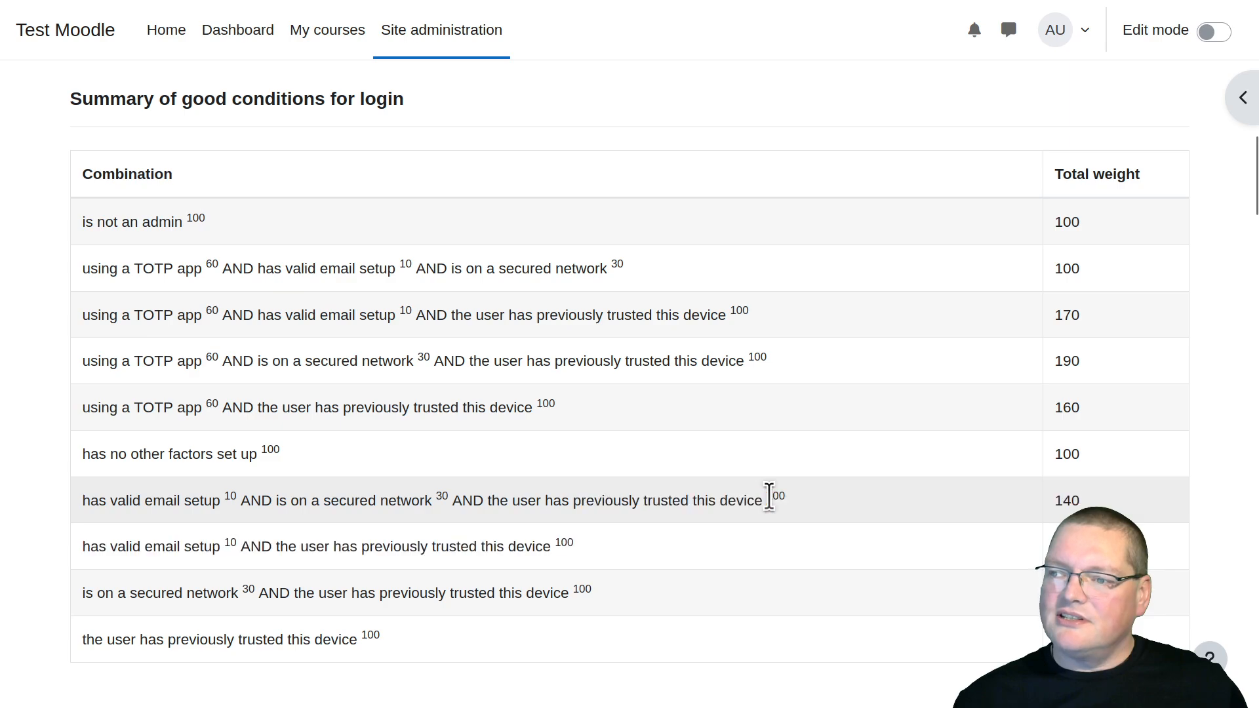
scroll(671, 518, "down", 8)
scroll(671, 518, "up", 10)
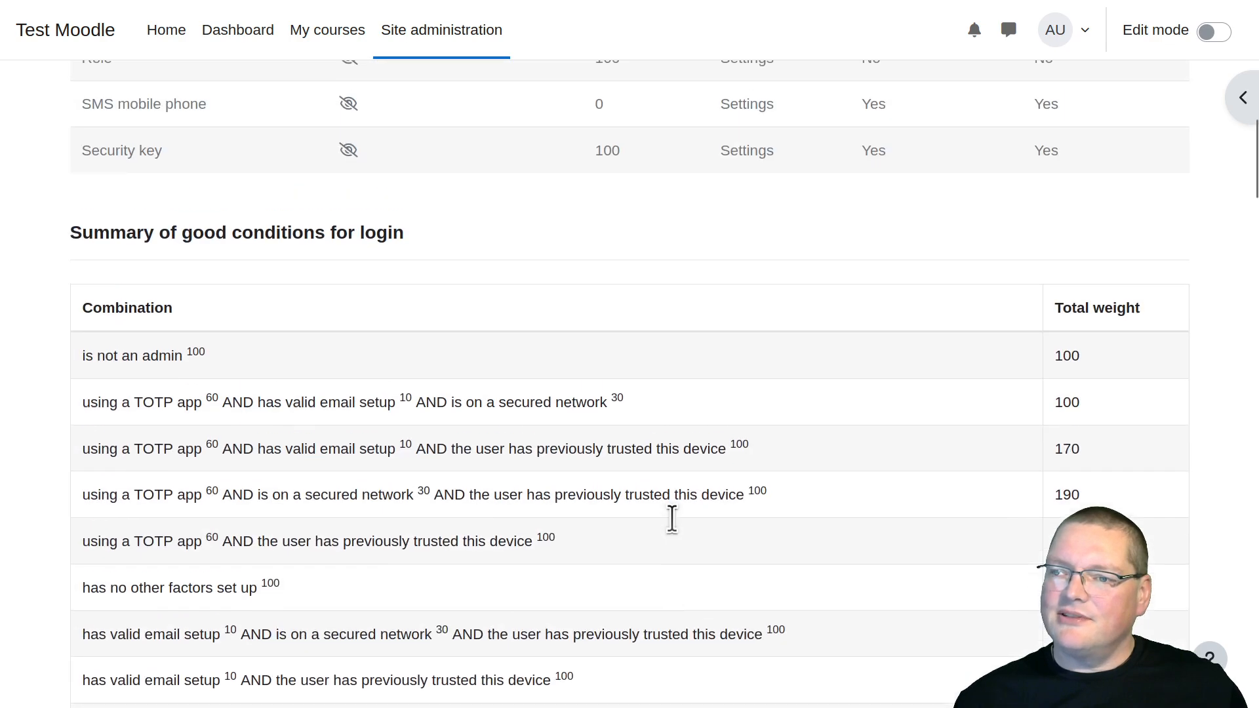
Switch to the private browsing window and log in to Test Moodle with the saved admin credentials
scroll(671, 518, "down", 4)
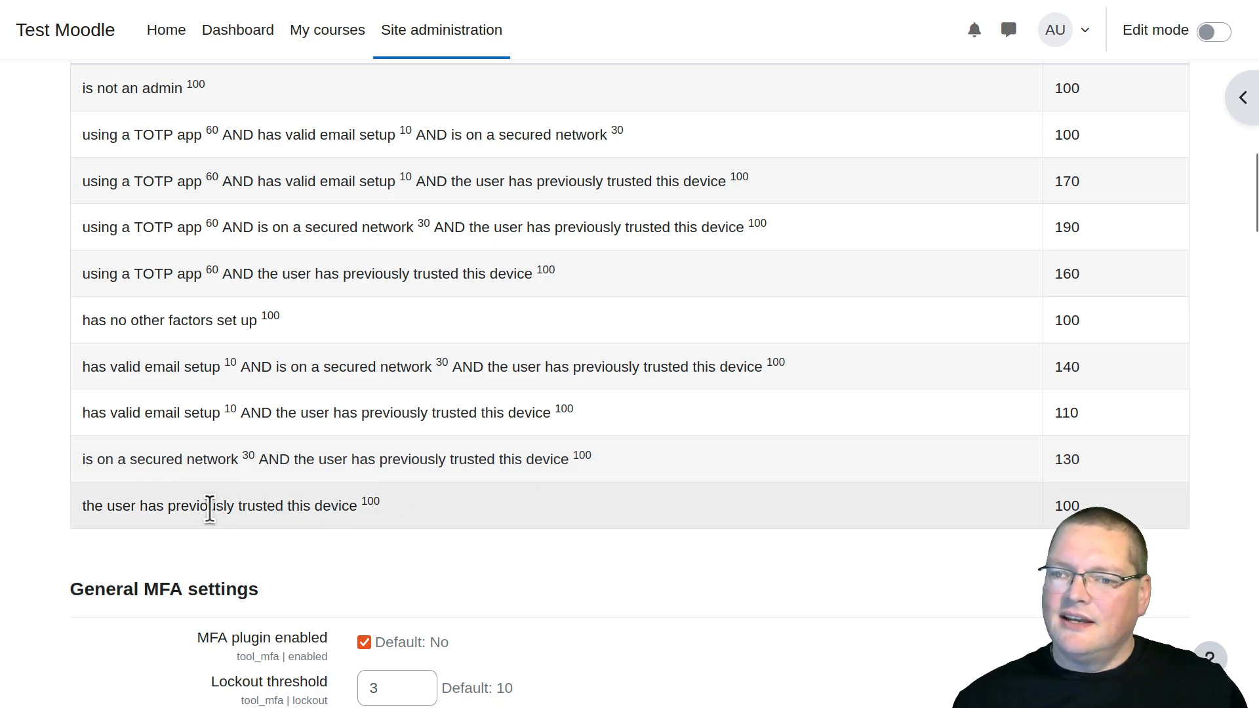
left_click_drag(590, 707, 573, 1)
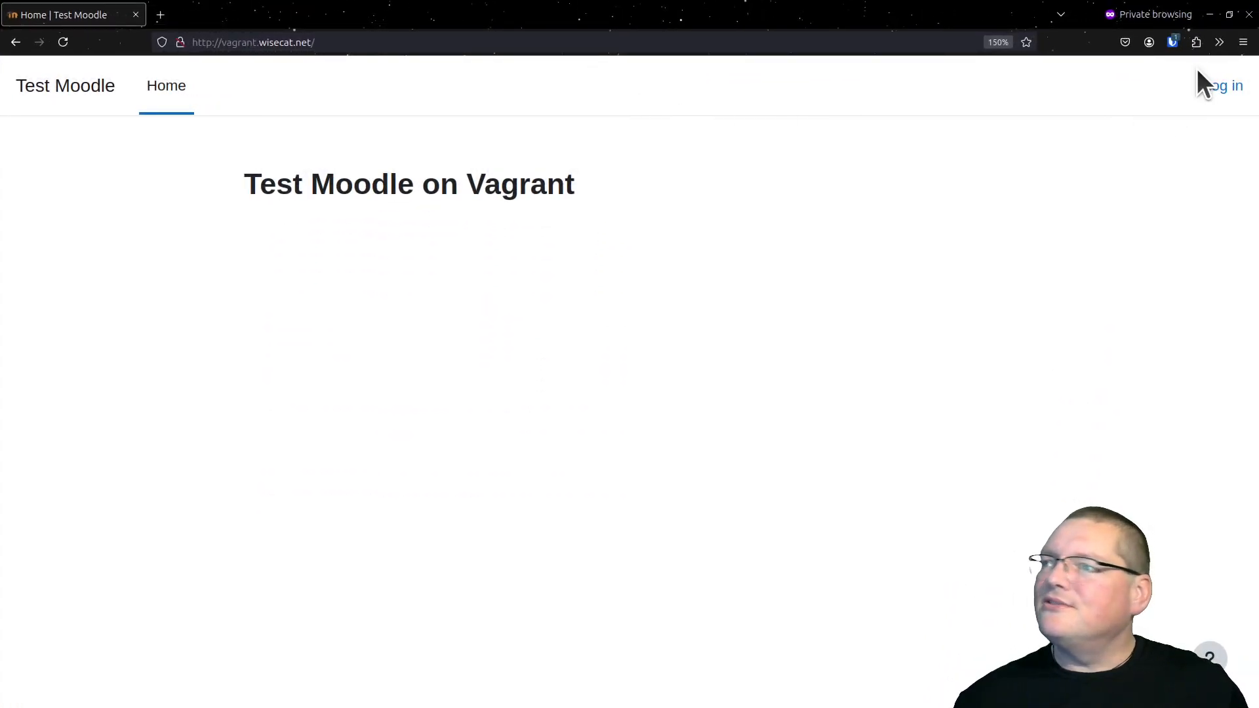
left_click(1221, 87)
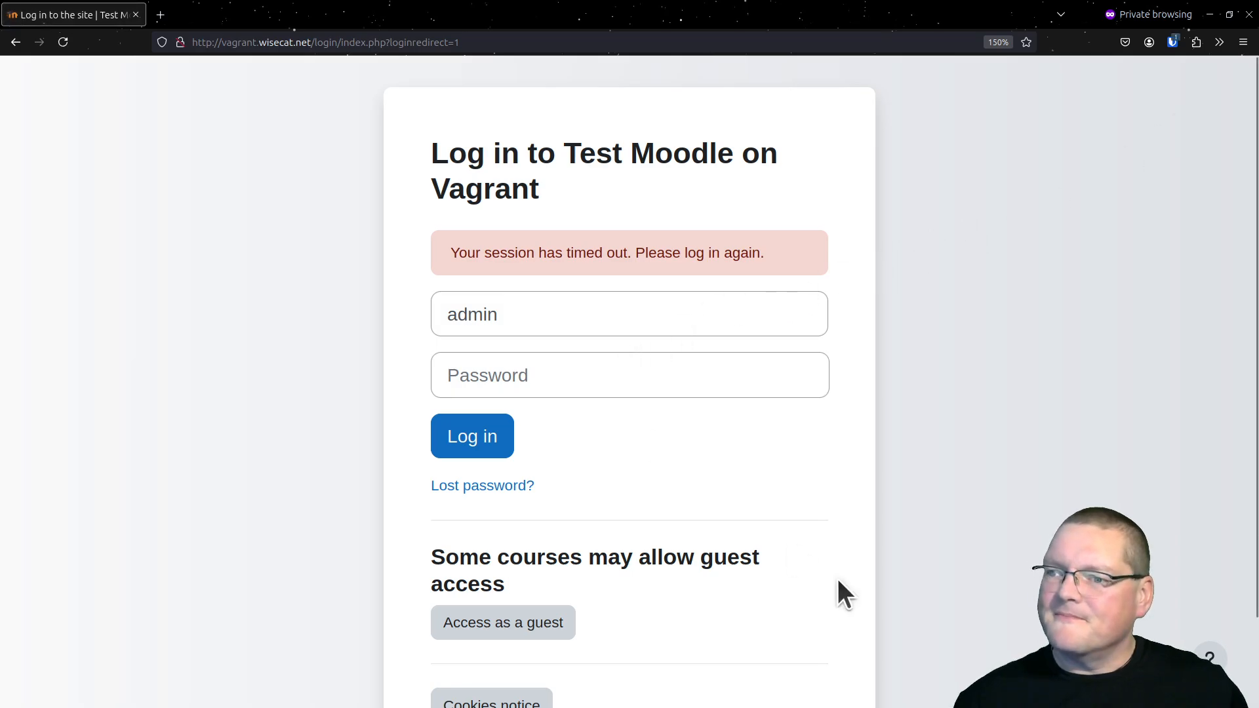
key("ctrl+shift+l")
key("Return")
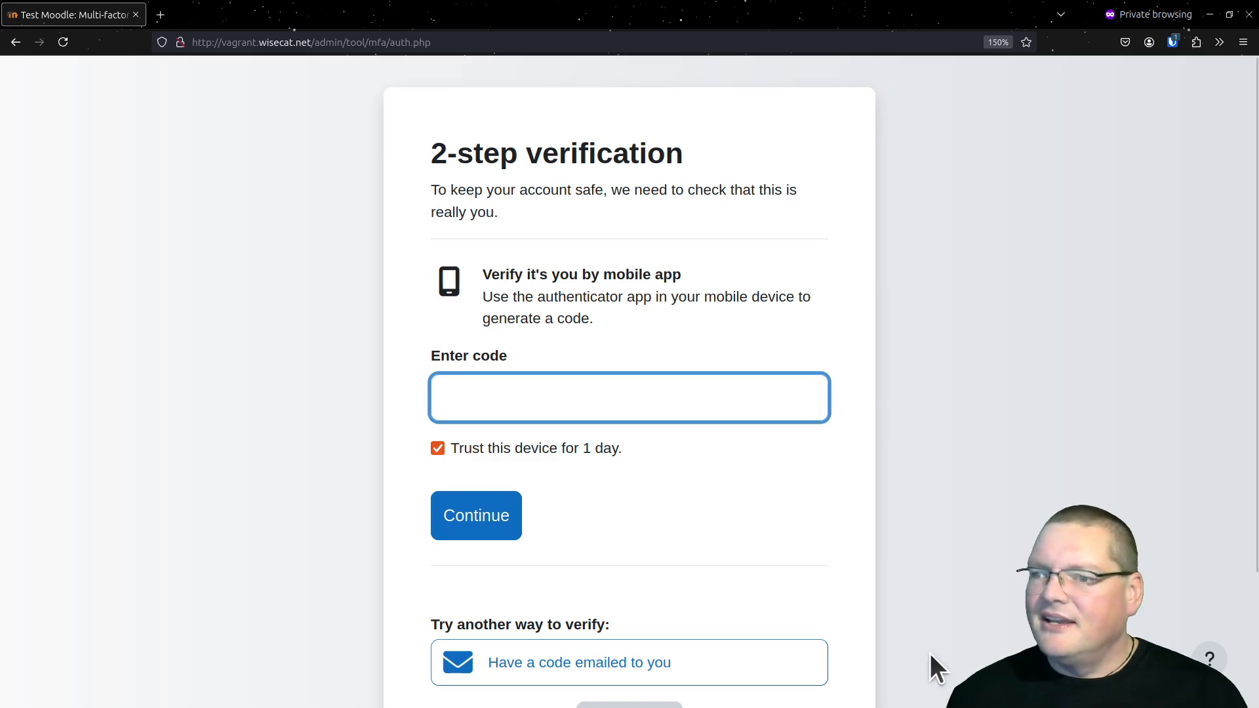
Try to verify the login with the authenticator app's code, leaving the option to trust this device for 1 day enabled
scroll(880, 649, "down", 3)
scroll(612, 433, "up", 3)
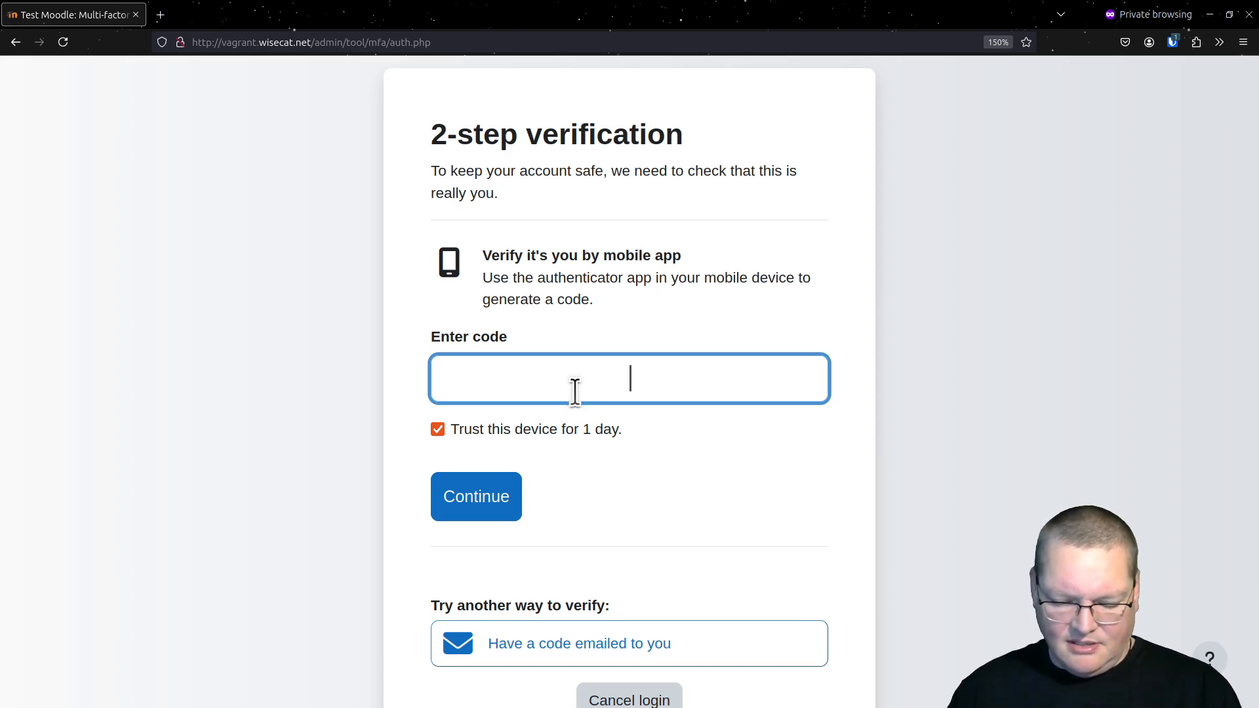
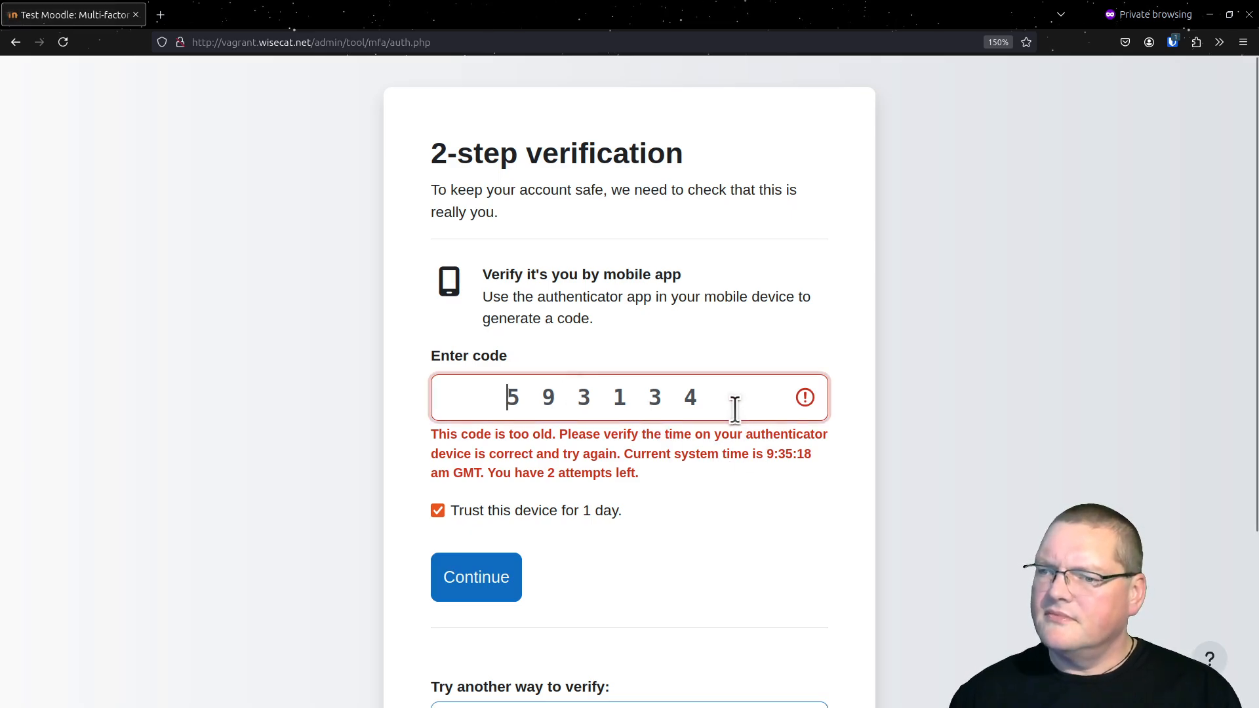
Clear the verification code field, enter a fresh authenticator app code and submit it
key("Delete")
key("Delete")
key("Delete")
key("Delete")
key("Delete")
key("Delete")
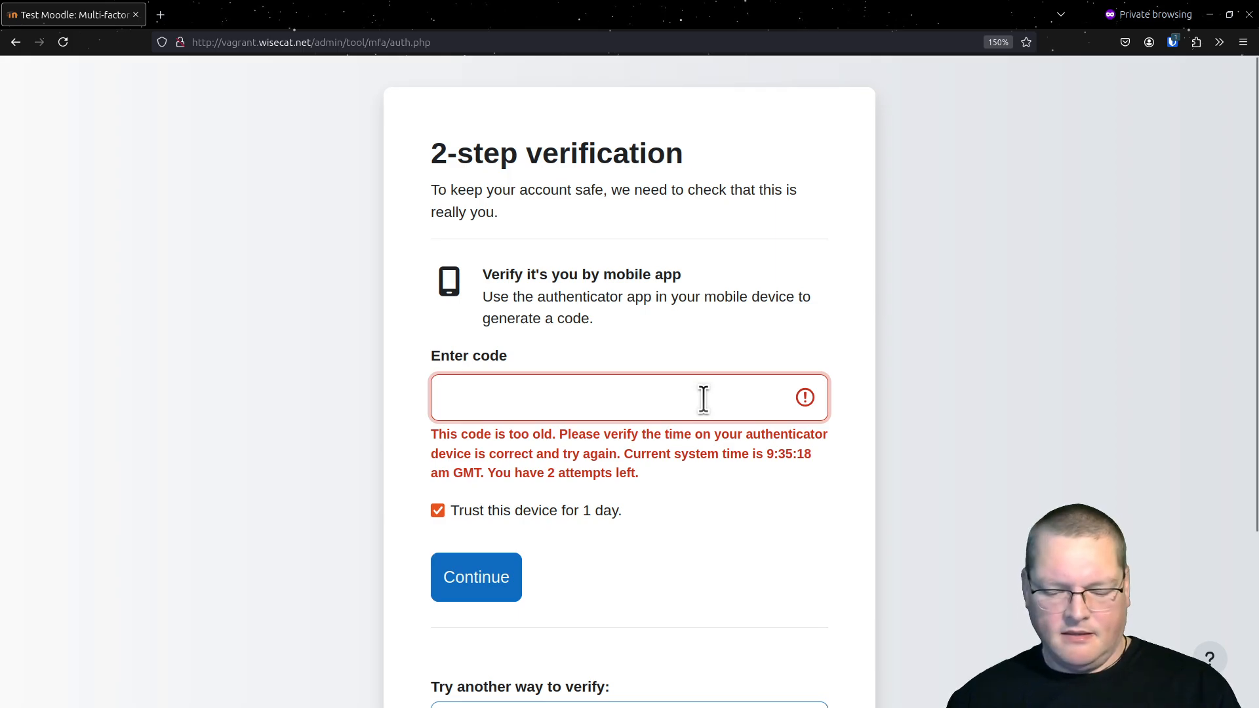
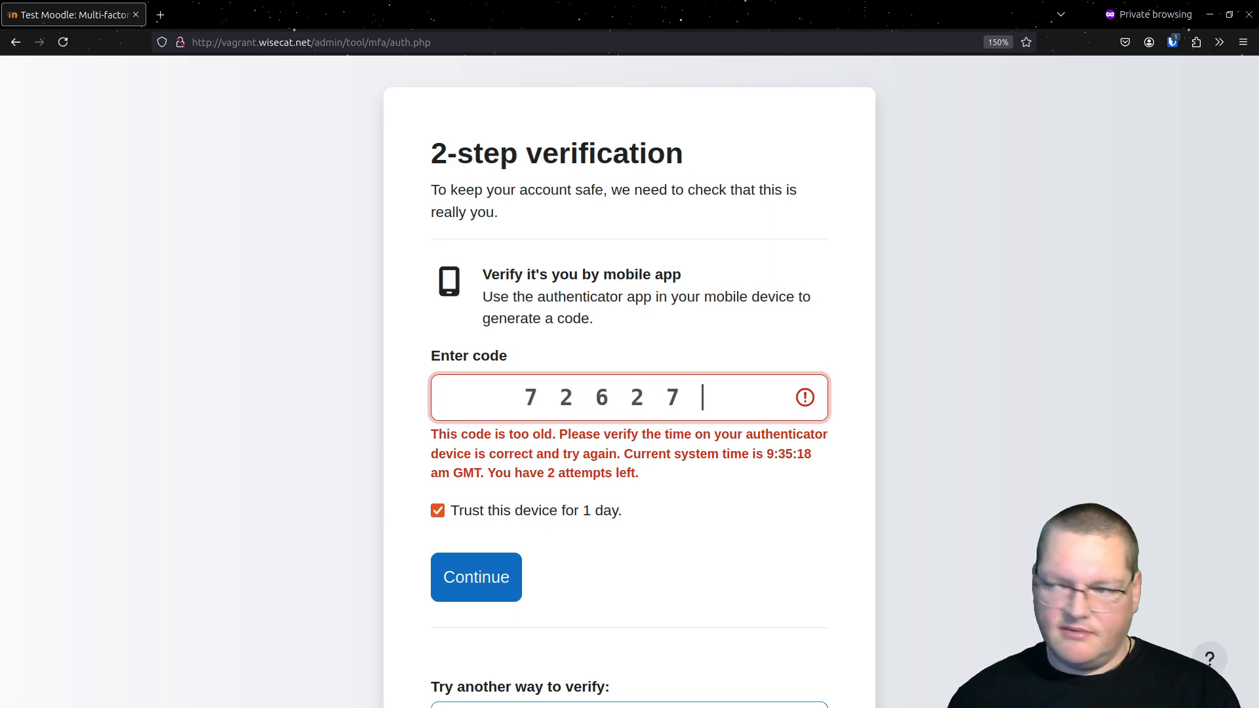
key("Return")
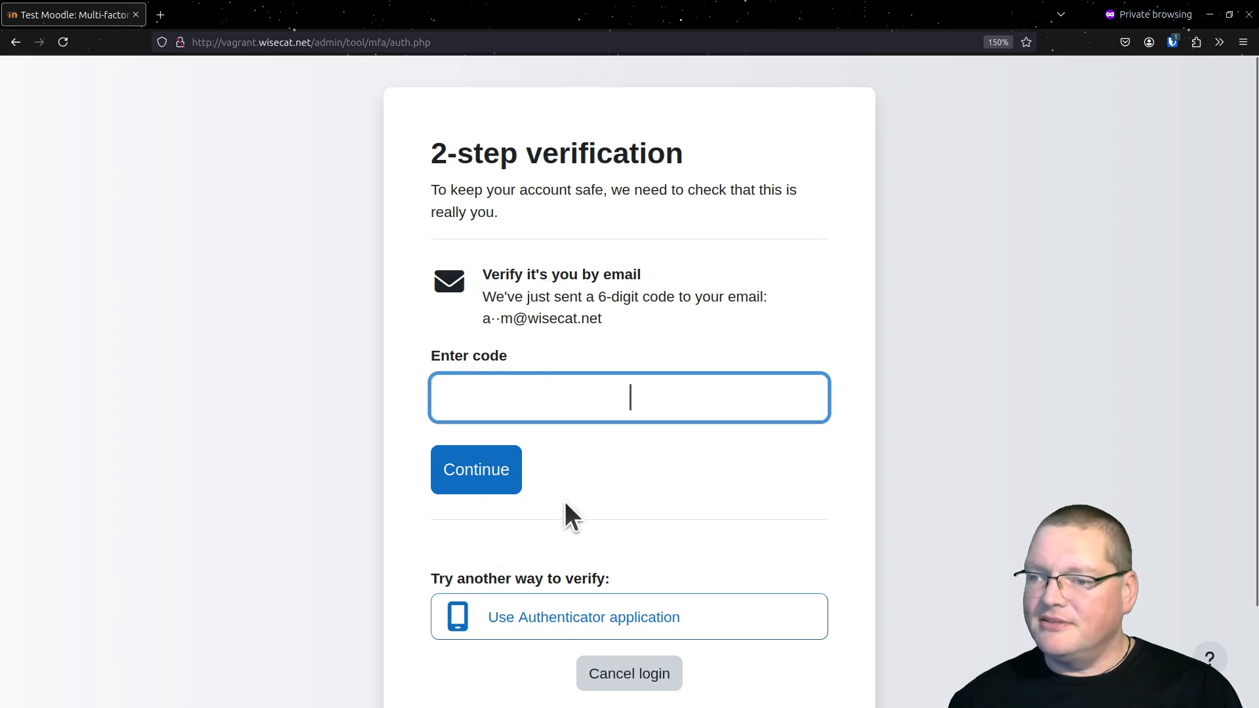
Look over the options on the email verification page and cancel the login
scroll(576, 556, "down", 3)
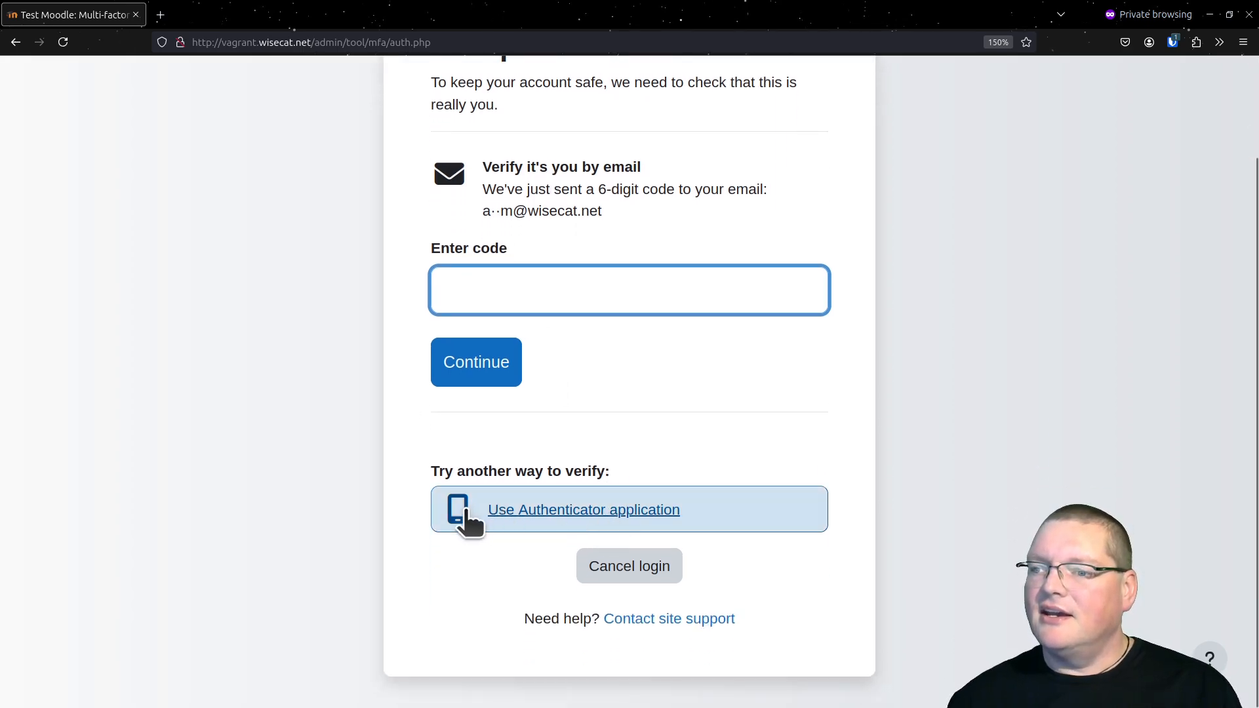
scroll(492, 528, "up", 3)
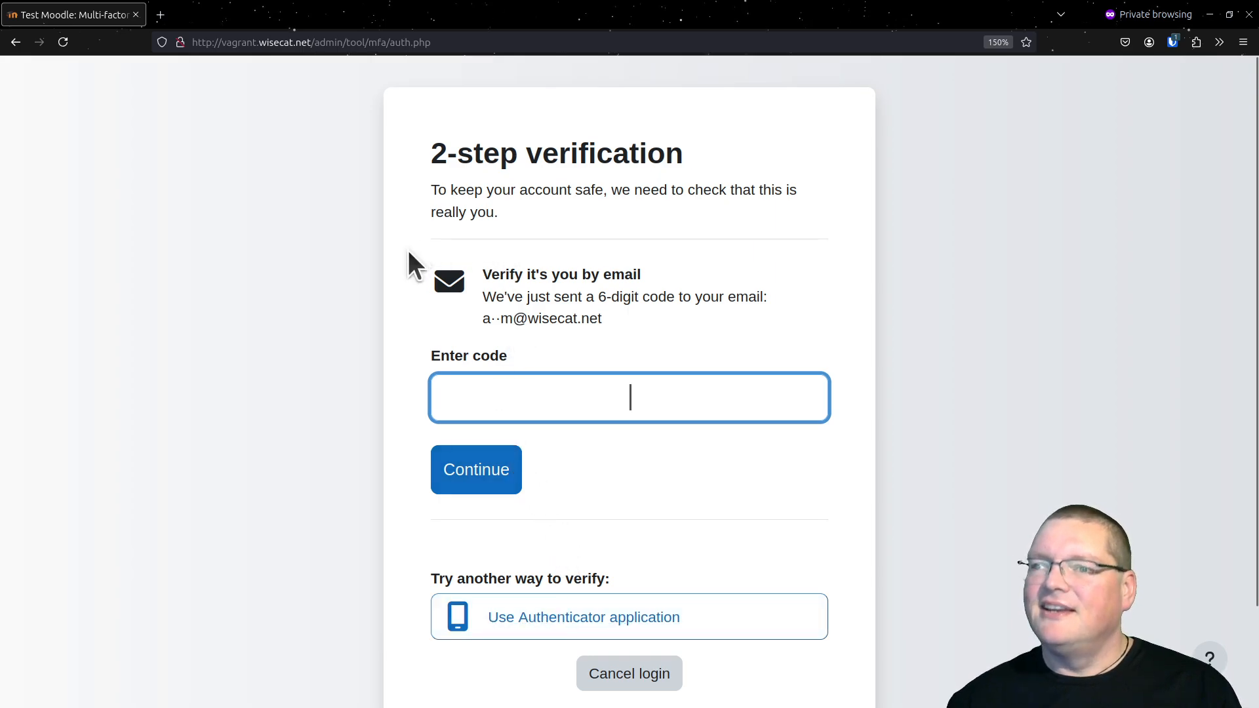
left_click(656, 678)
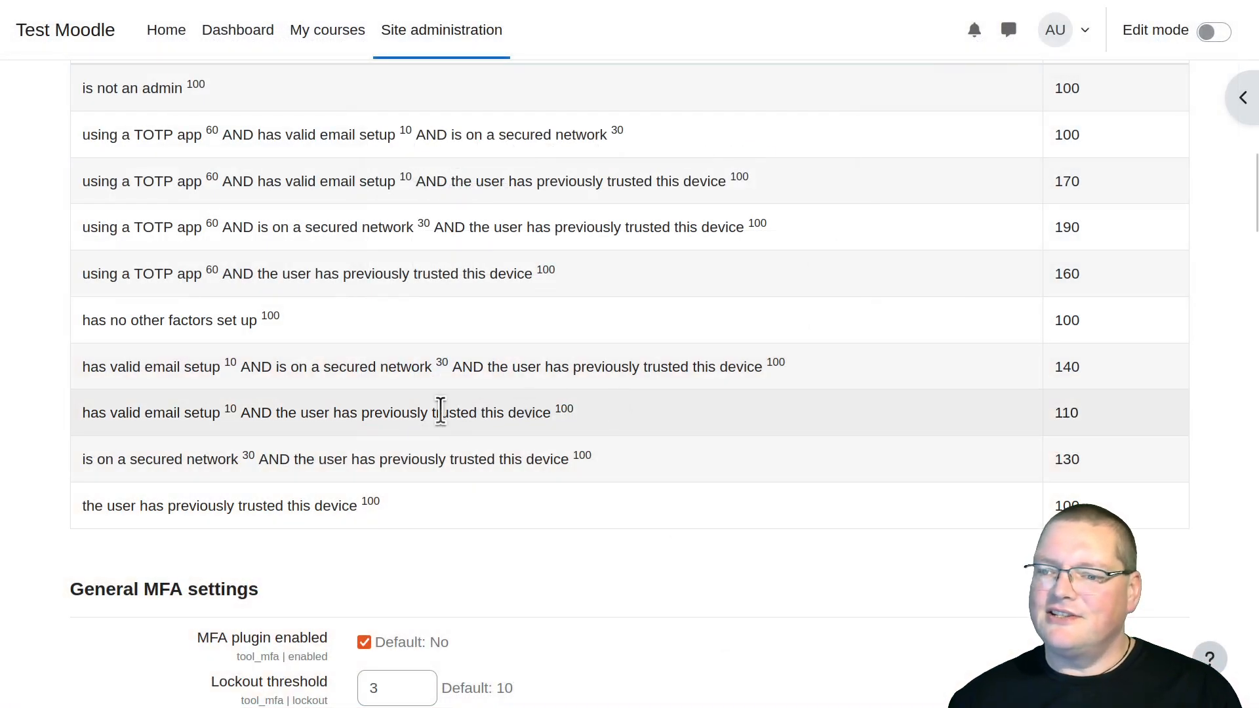
Back in the administrator session, disable the Trust this device factor and check the login conditions summary
scroll(441, 409, "up", 6)
scroll(441, 412, "up", 6)
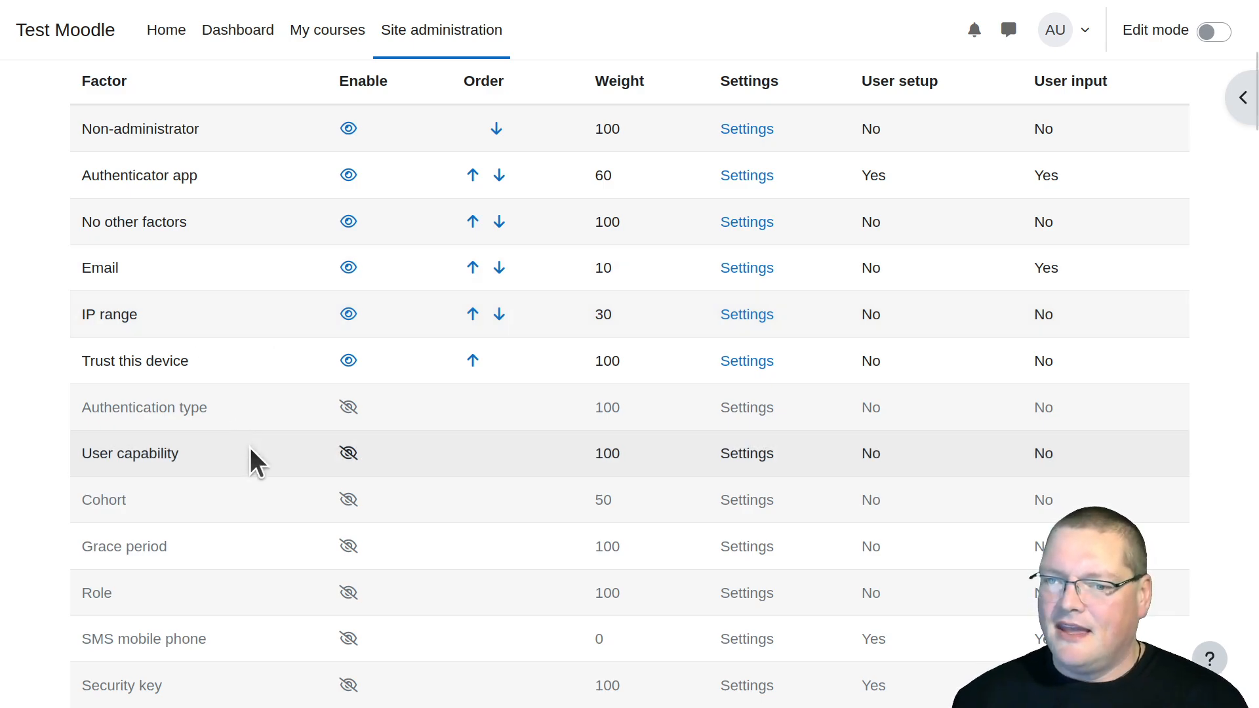
scroll(249, 447, "down", 2)
scroll(251, 448, "up", 2)
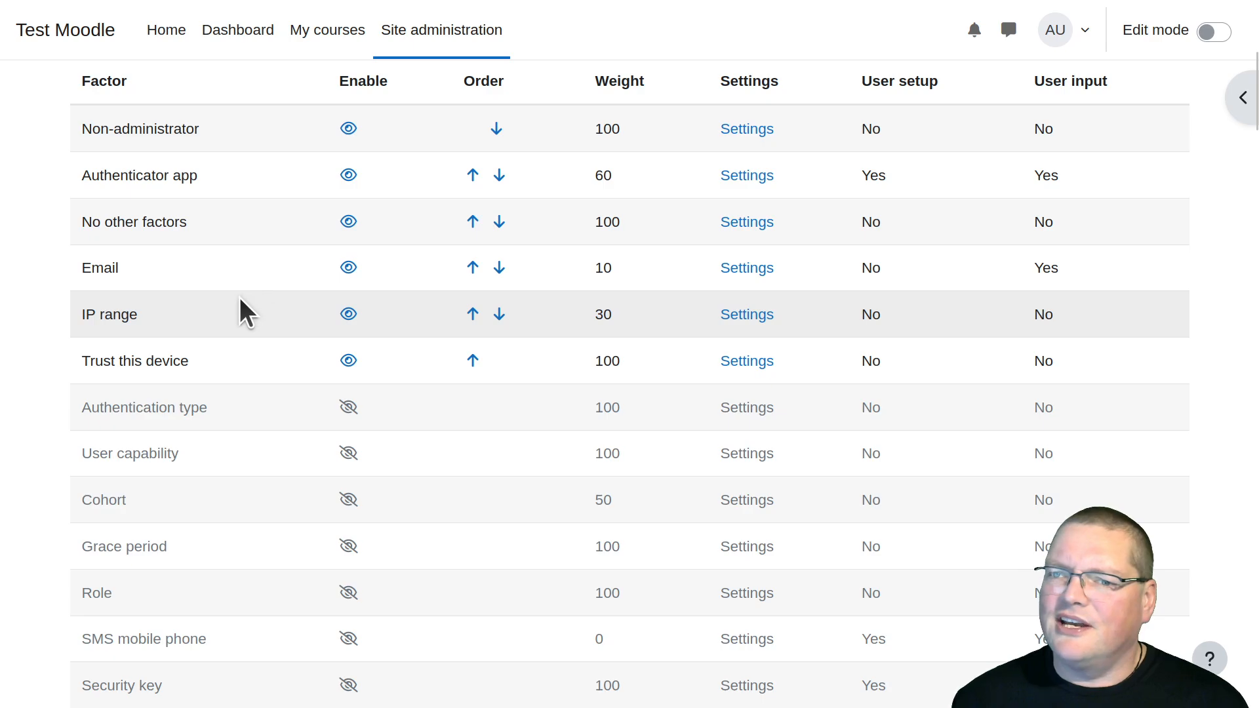
left_click(348, 362)
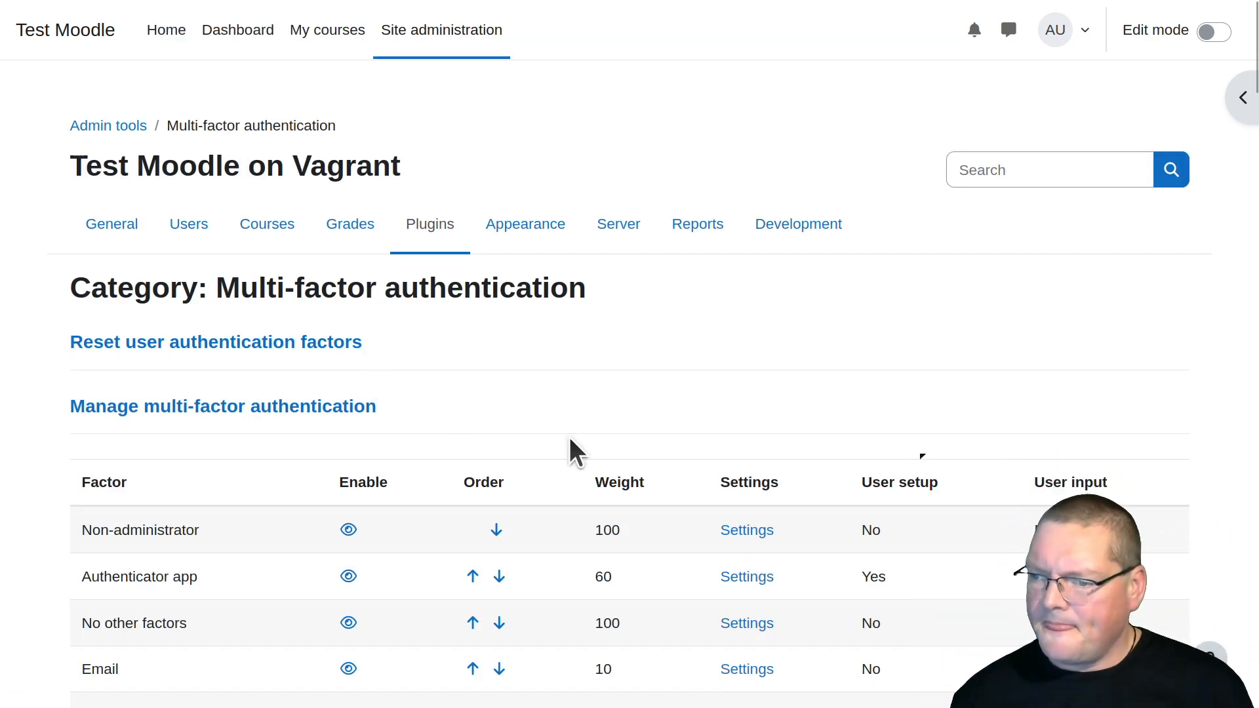
scroll(604, 435, "down", 15)
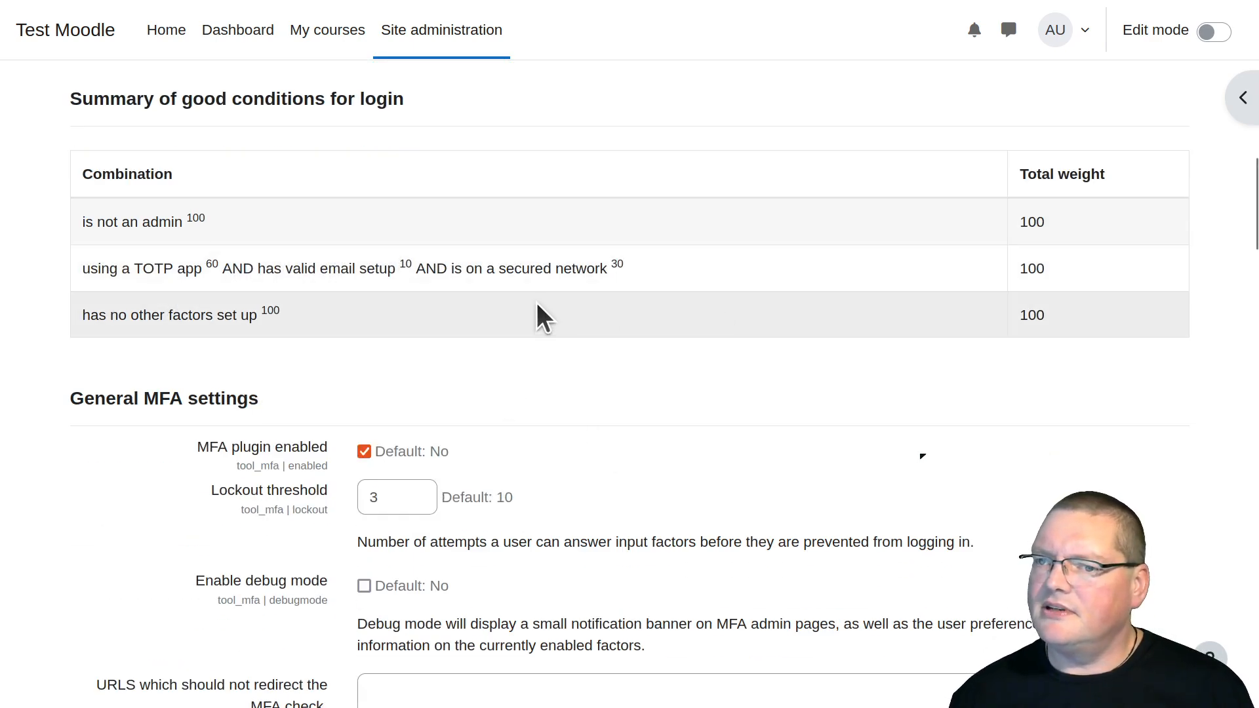
Disable the Email factor and enable it again so that it comes after IP range in the factor order
scroll(536, 308, "up", 10)
left_click(364, 274)
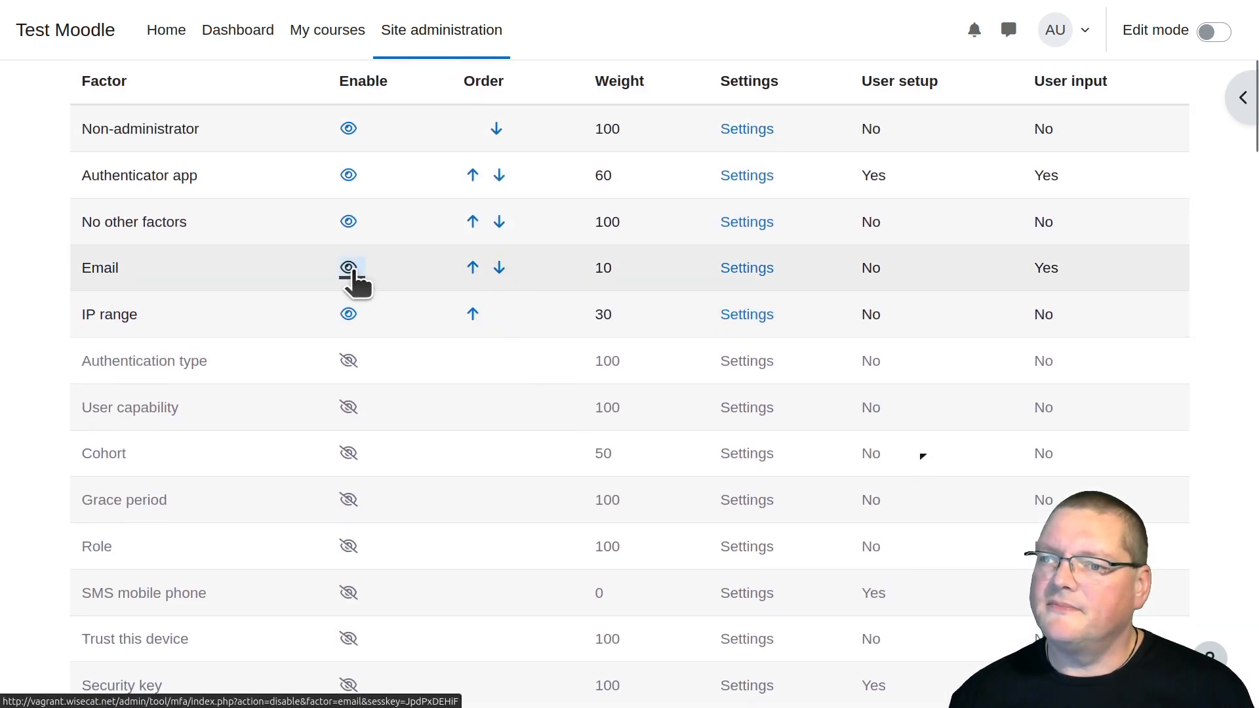
scroll(348, 544, "down", 6)
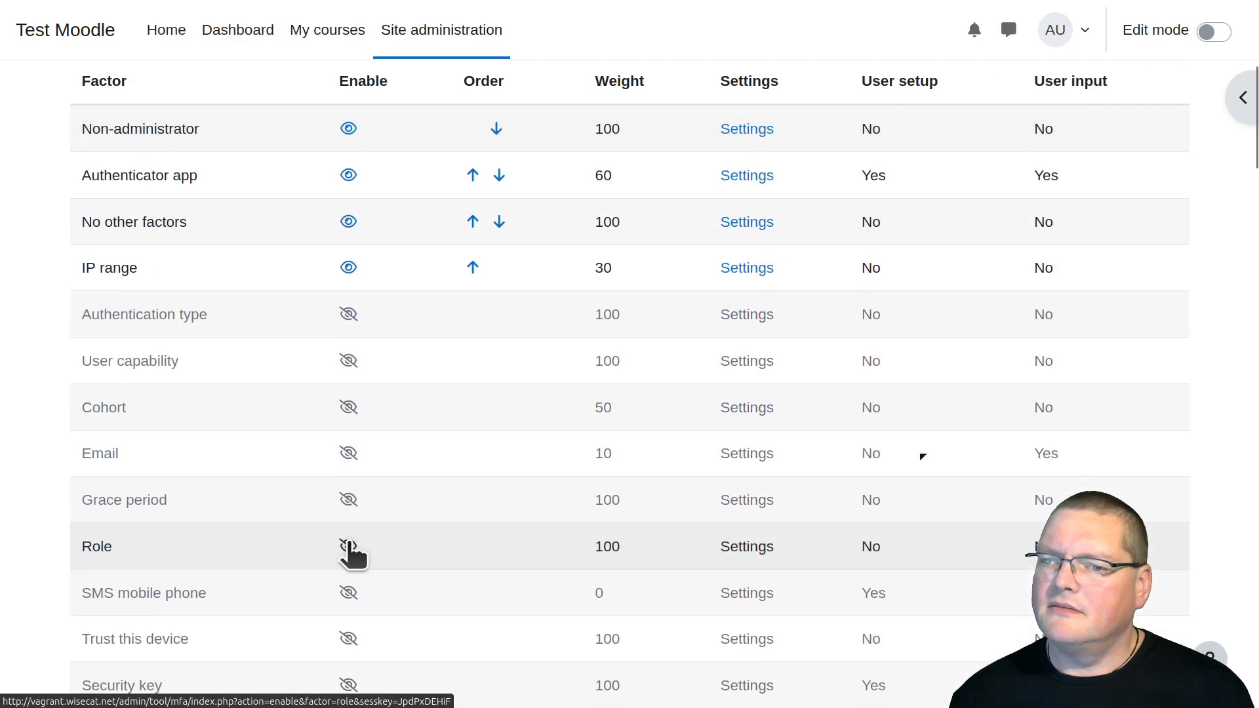
left_click(350, 455)
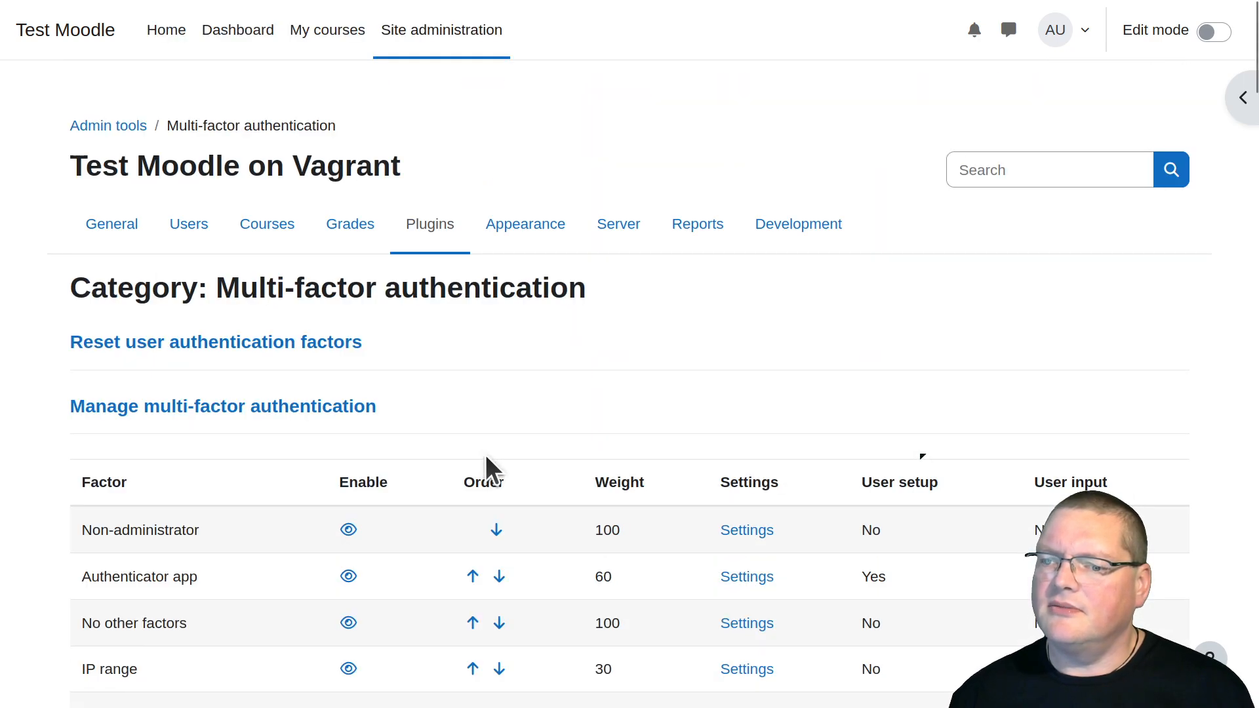
Examine the factor order and the login conditions summary for the combination of TOTP app, secured network and valid email
scroll(485, 466, "down", 8)
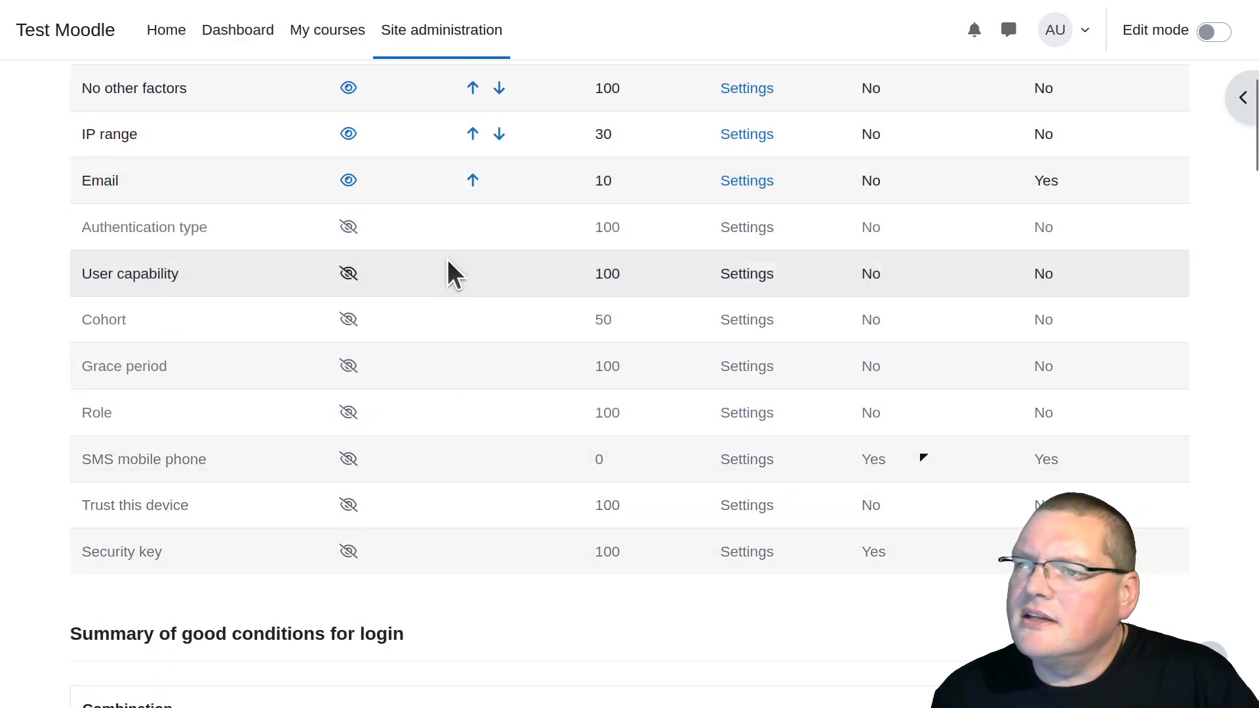
scroll(446, 262, "up", 4)
scroll(441, 226, "up", 10)
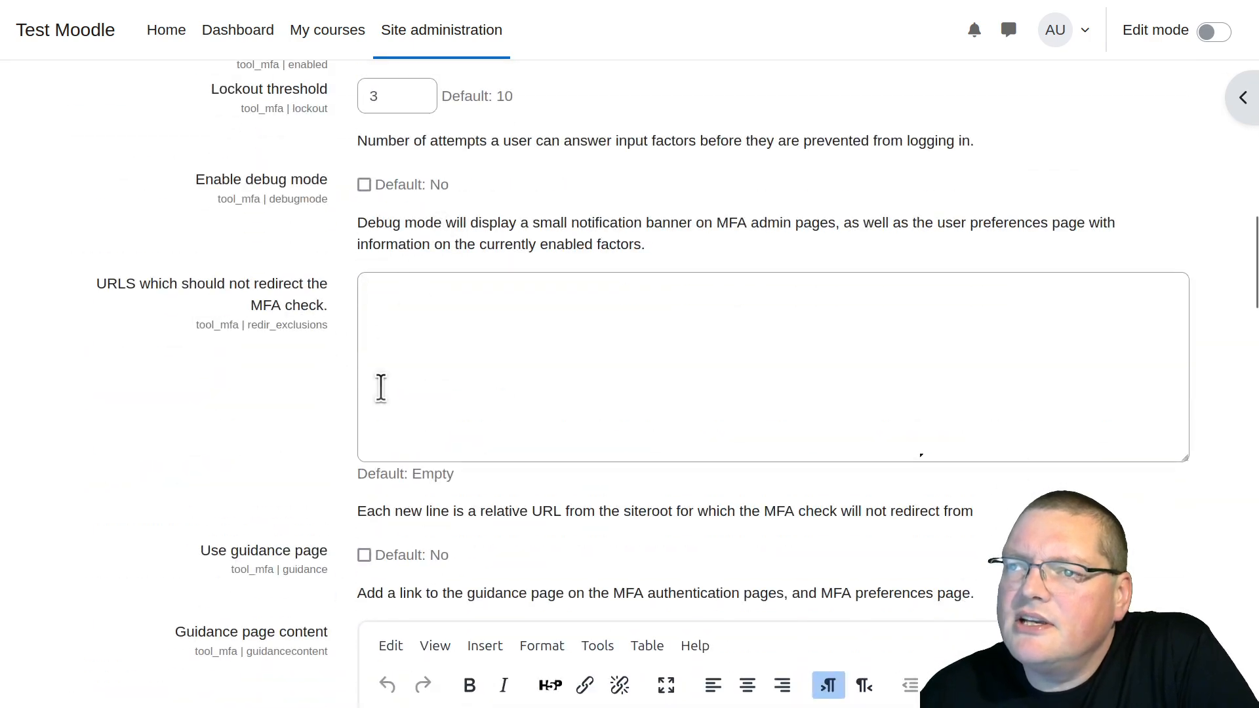
scroll(376, 386, "down", 10)
scroll(303, 297, "down", 10)
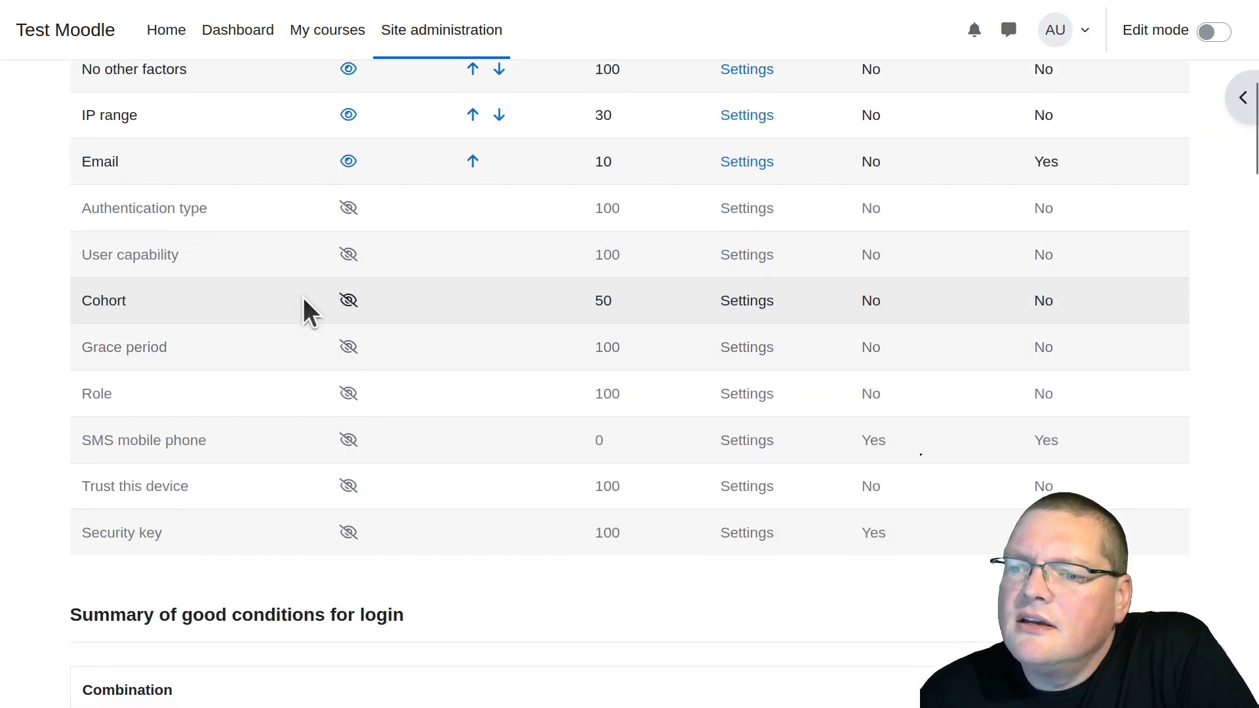
scroll(303, 297, "up", 5)
scroll(301, 294, "down", 2)
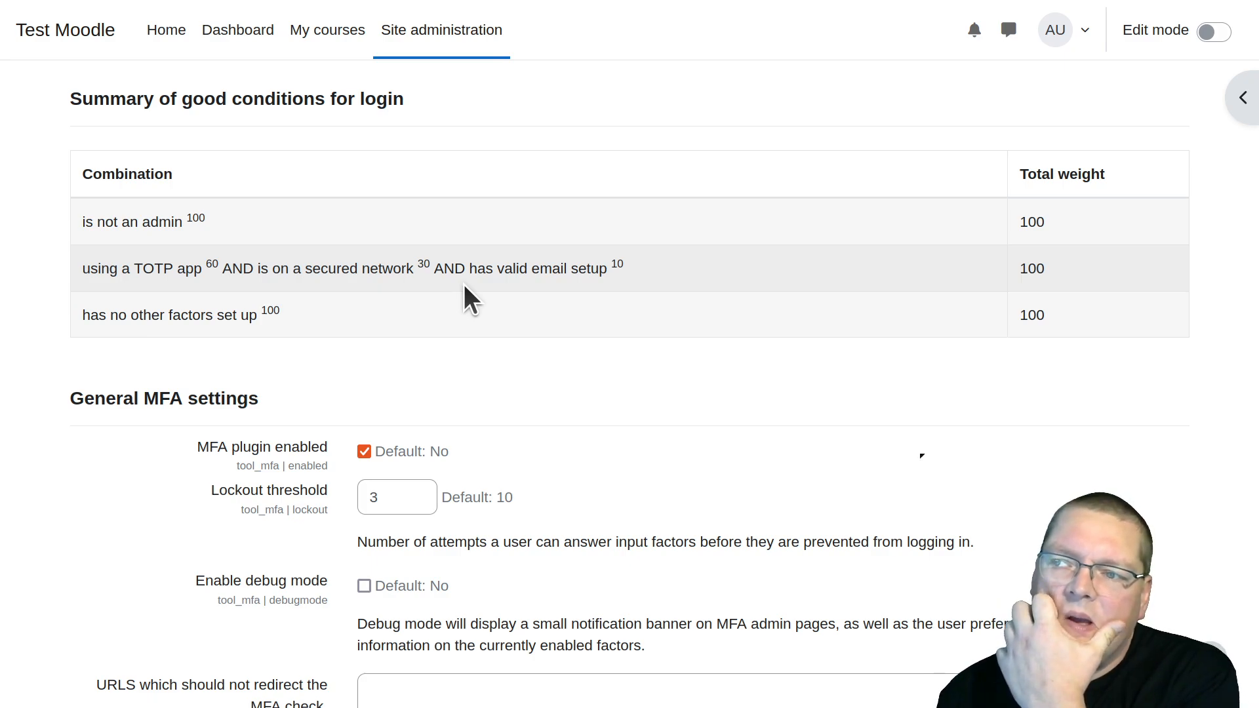
scroll(464, 287, "up", 4)
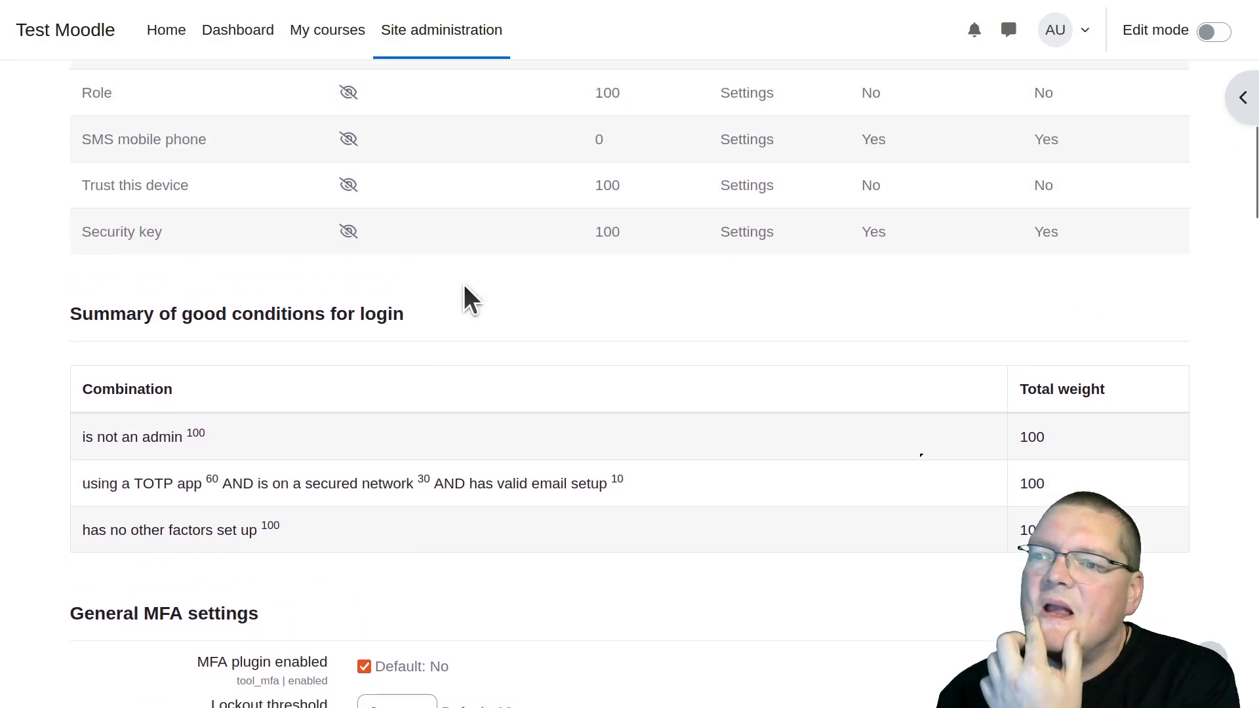
scroll(462, 285, "up", 6)
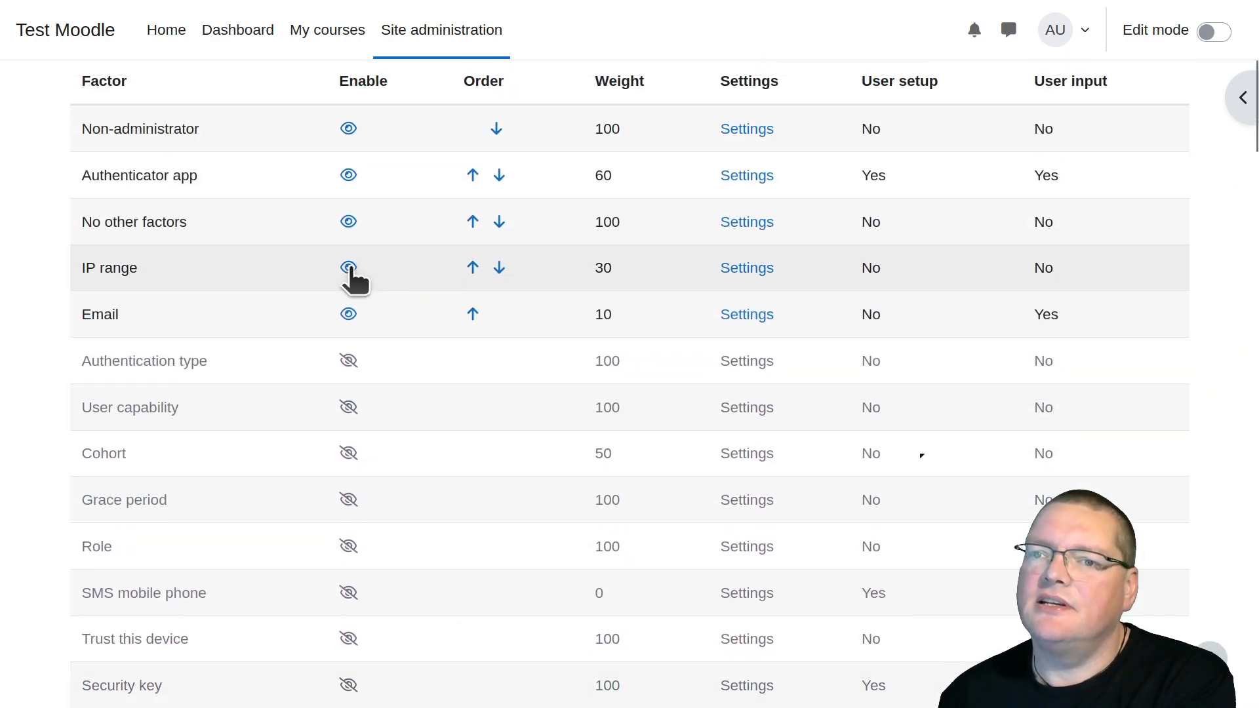
Disable the IP range factor and check the remaining combinations in the login conditions summary
left_click(348, 268)
scroll(439, 289, "down", 10)
scroll(440, 289, "down", 4)
scroll(413, 289, "up", 4)
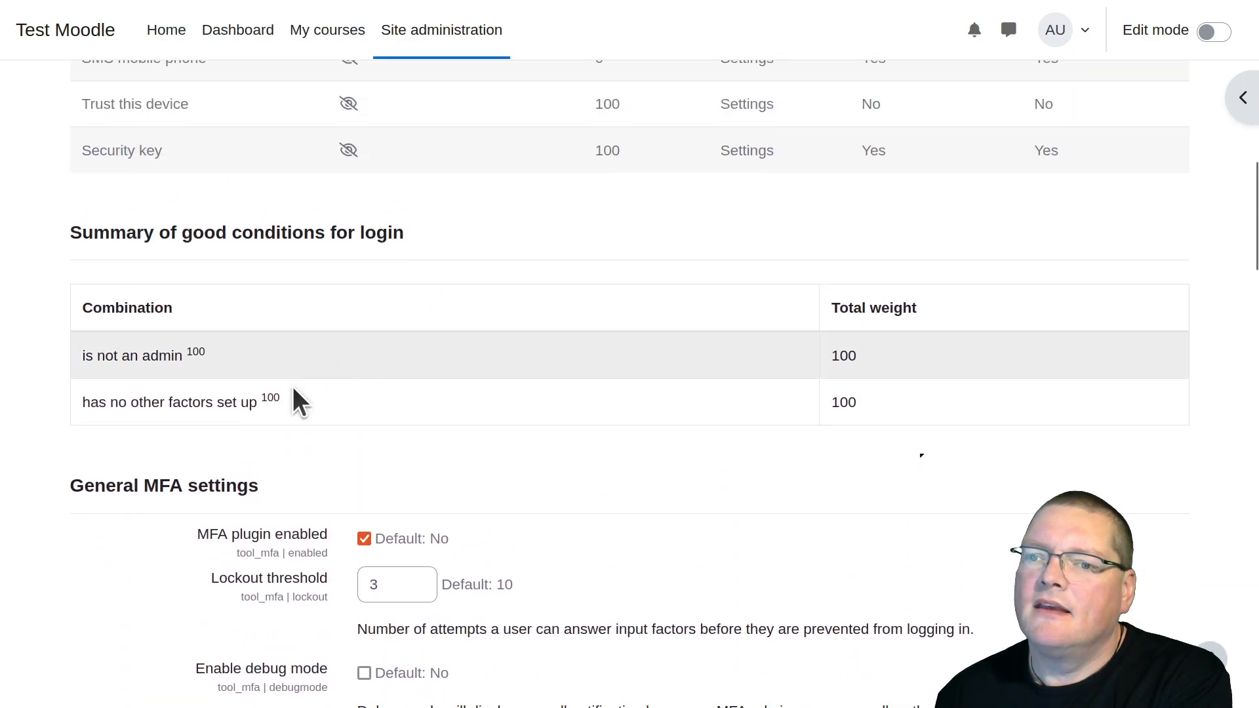
left_click_drag(93, 355, 213, 408)
triple_click(233, 406)
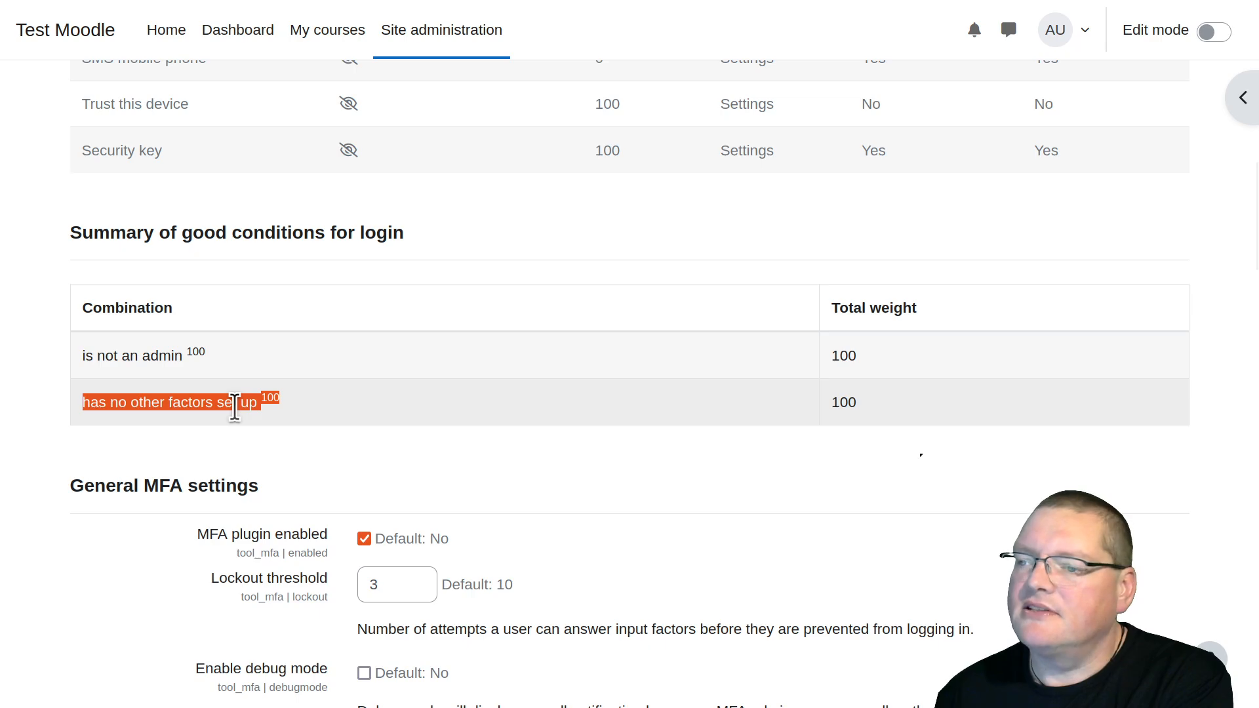
Return to the private browsing window and sign in as admin with the saved password
left_click_drag(659, 707, 671, 1)
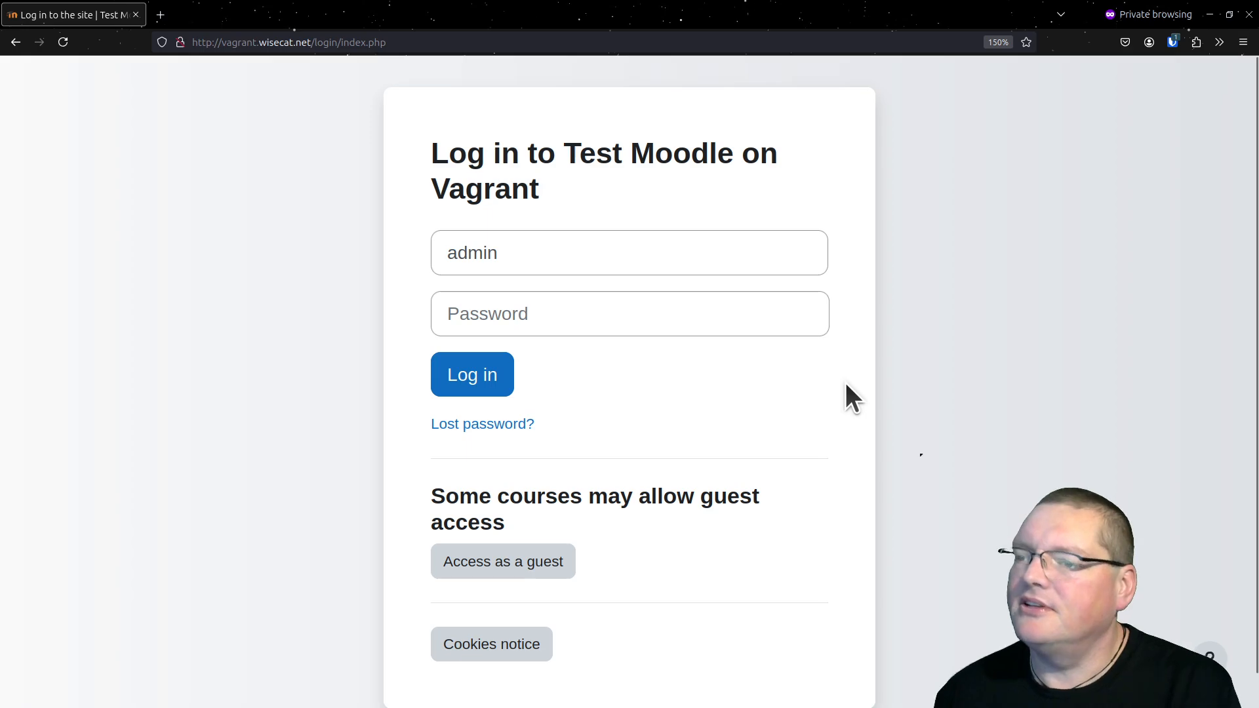
key("ctrl+shift+l")
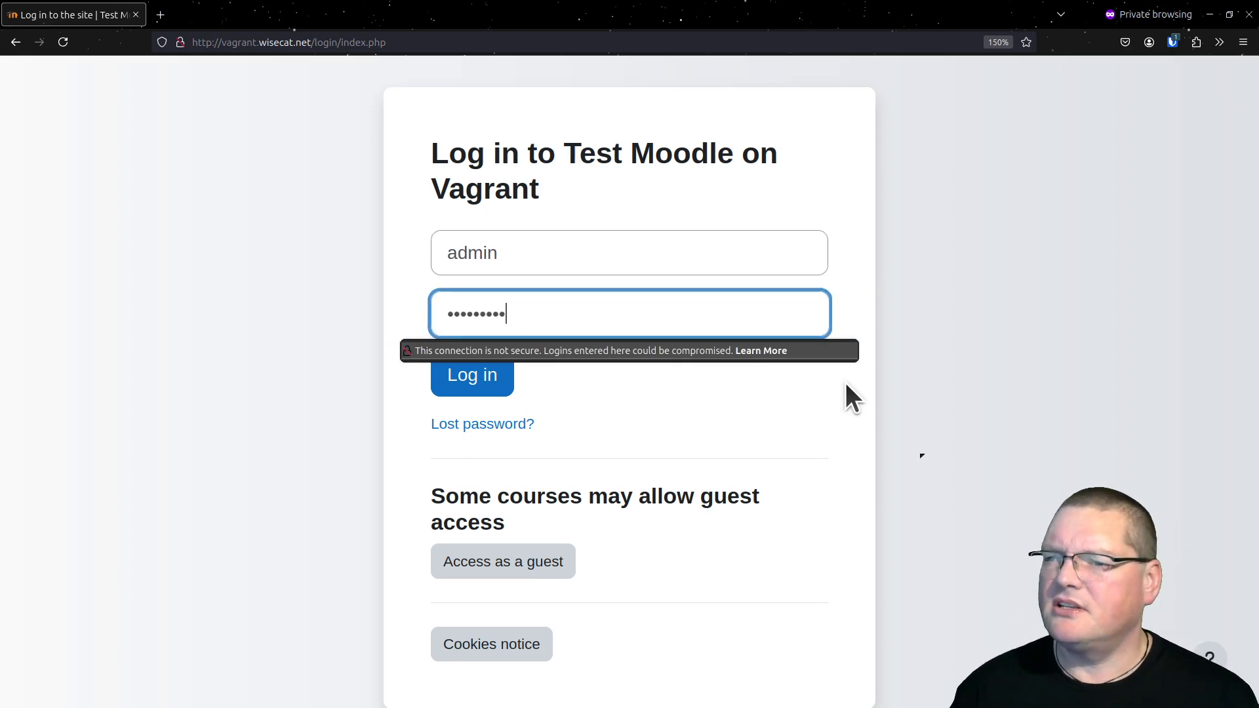
left_click(483, 368)
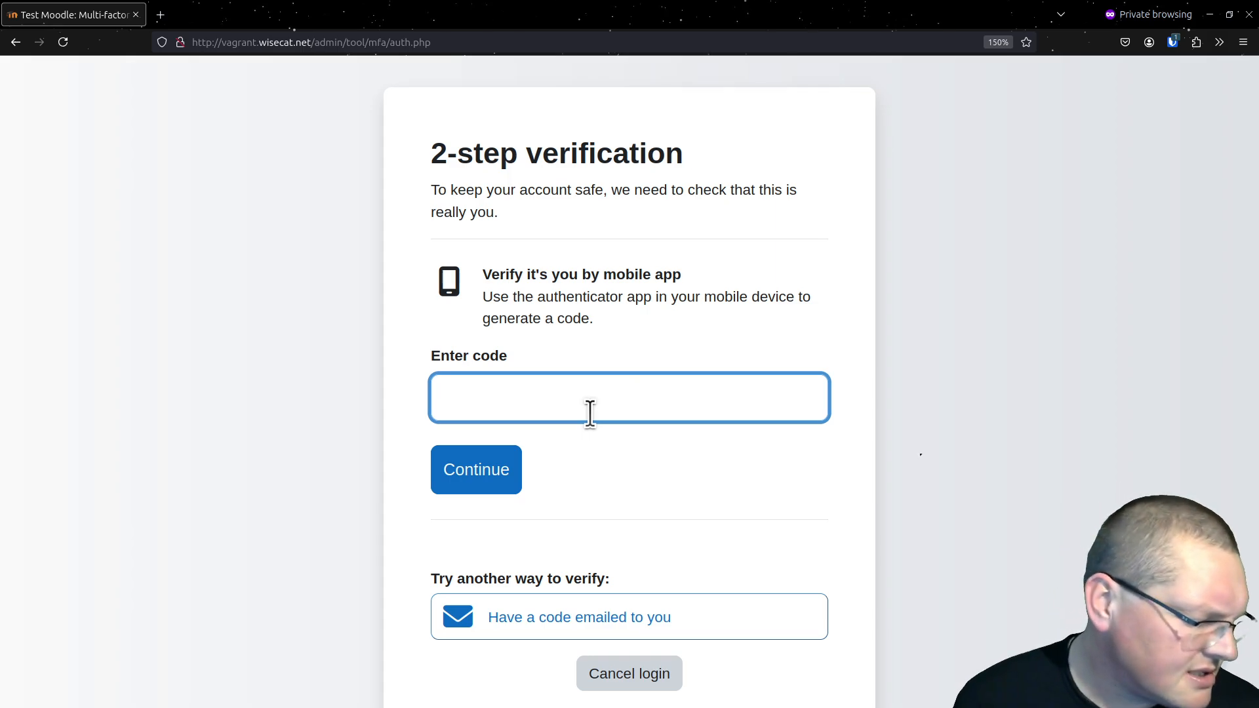
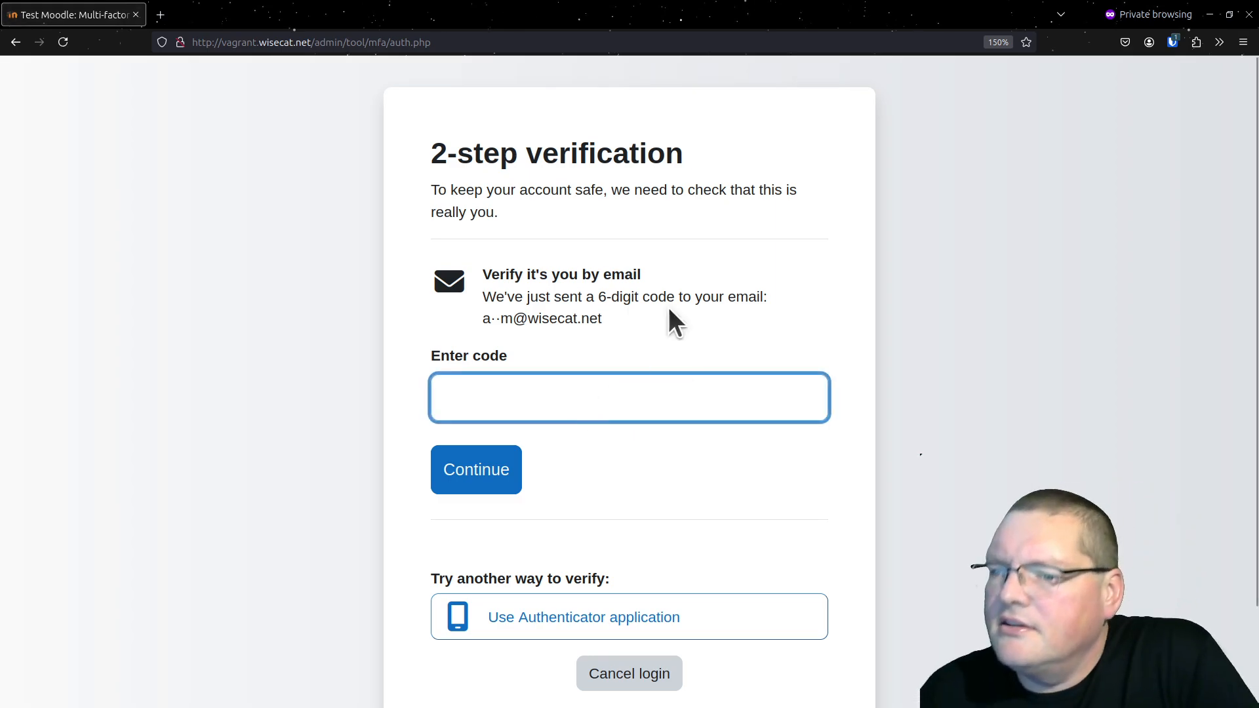
Enter the authenticator app's verification code and submit the email verification page with its code left blank
left_click(521, 467)
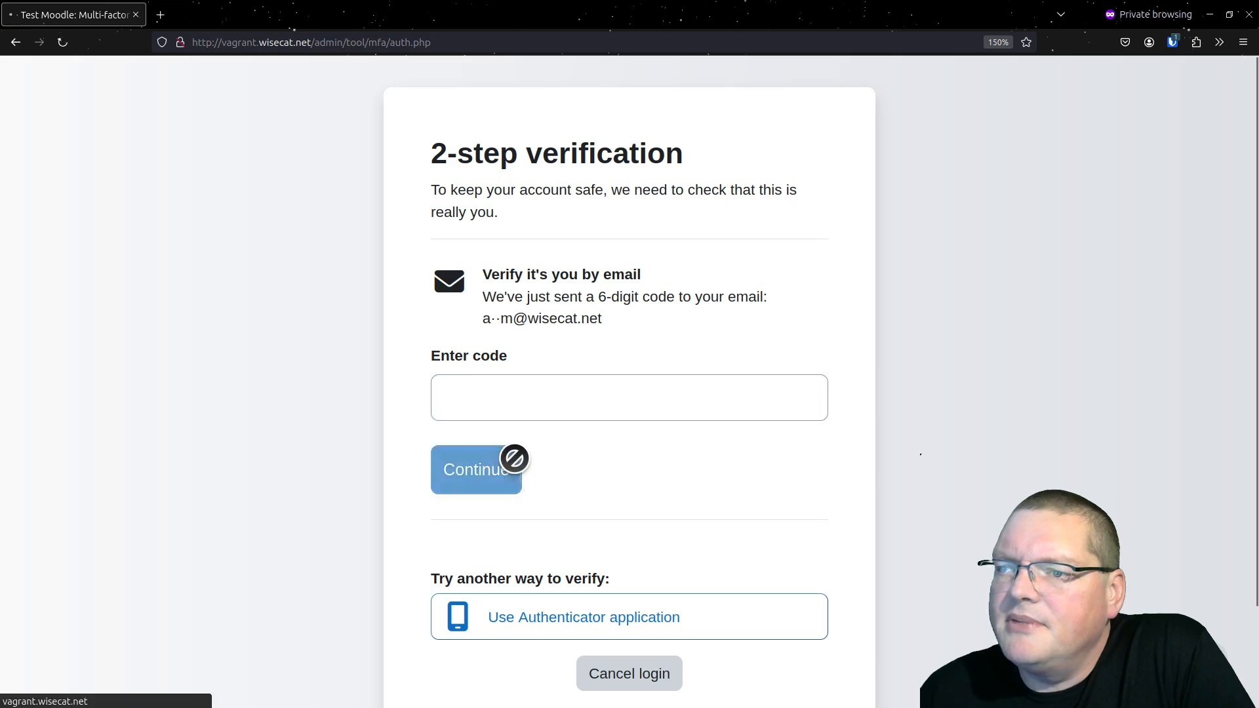
Cancel the pending login in the private window and enable the IP range factor in the multi-factor authentication settings
scroll(697, 644, "down", 2)
left_click(646, 570)
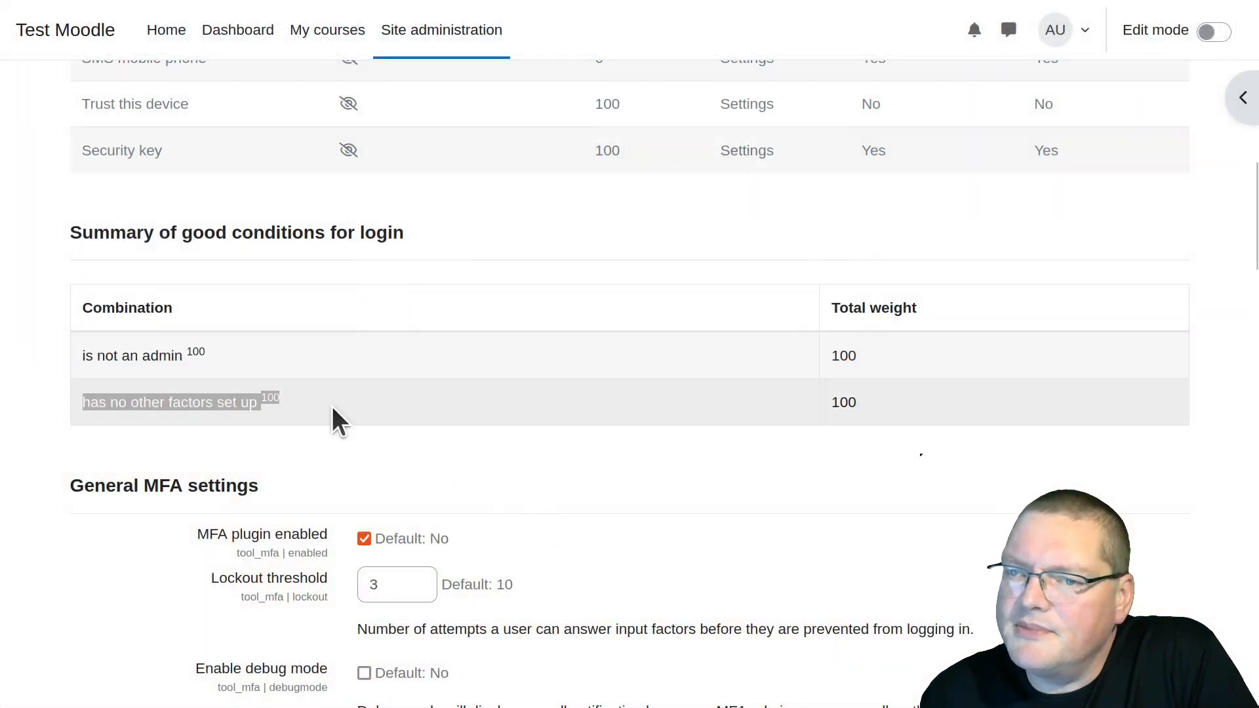
scroll(442, 491, "up", 5)
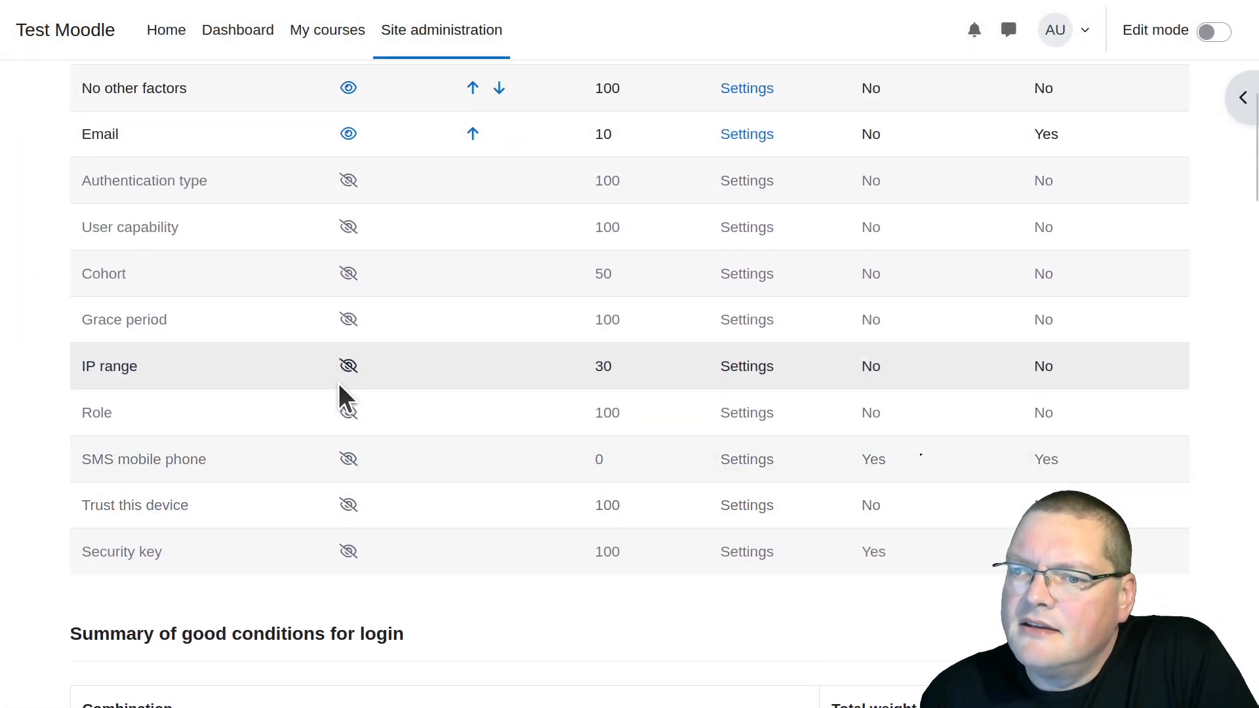
left_click(346, 367)
scroll(373, 468, "down", 5)
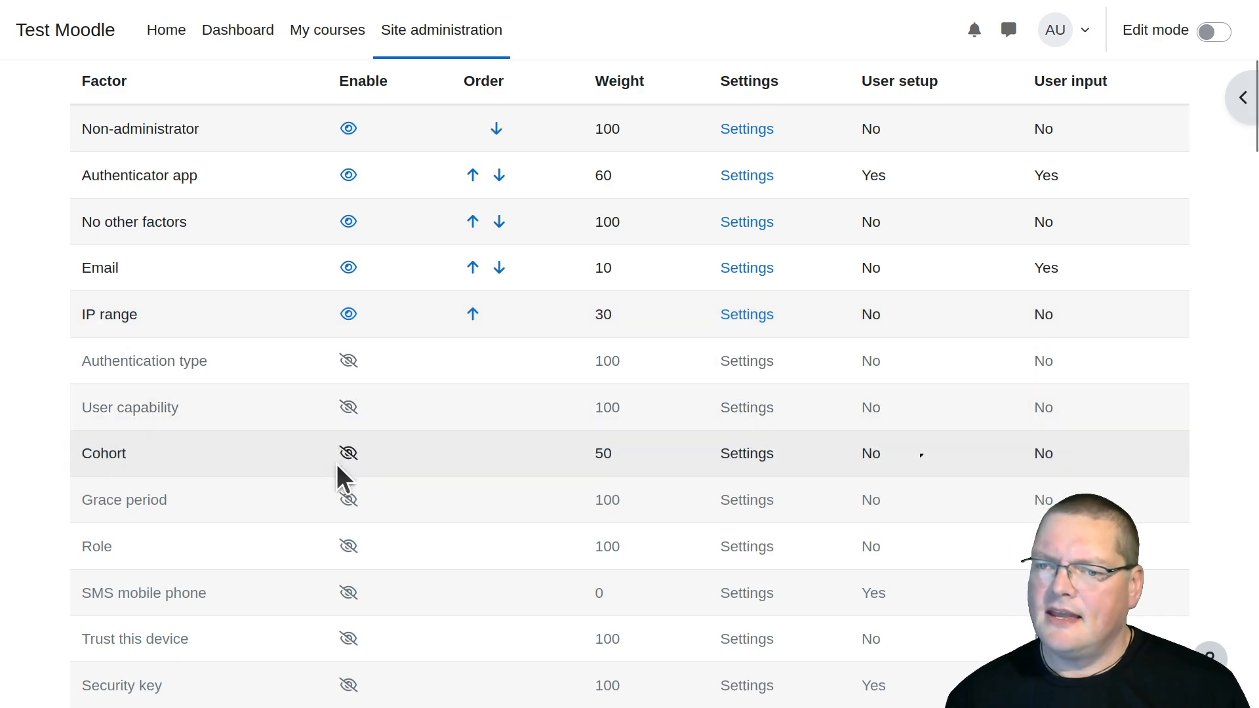
scroll(144, 576, "down", 2)
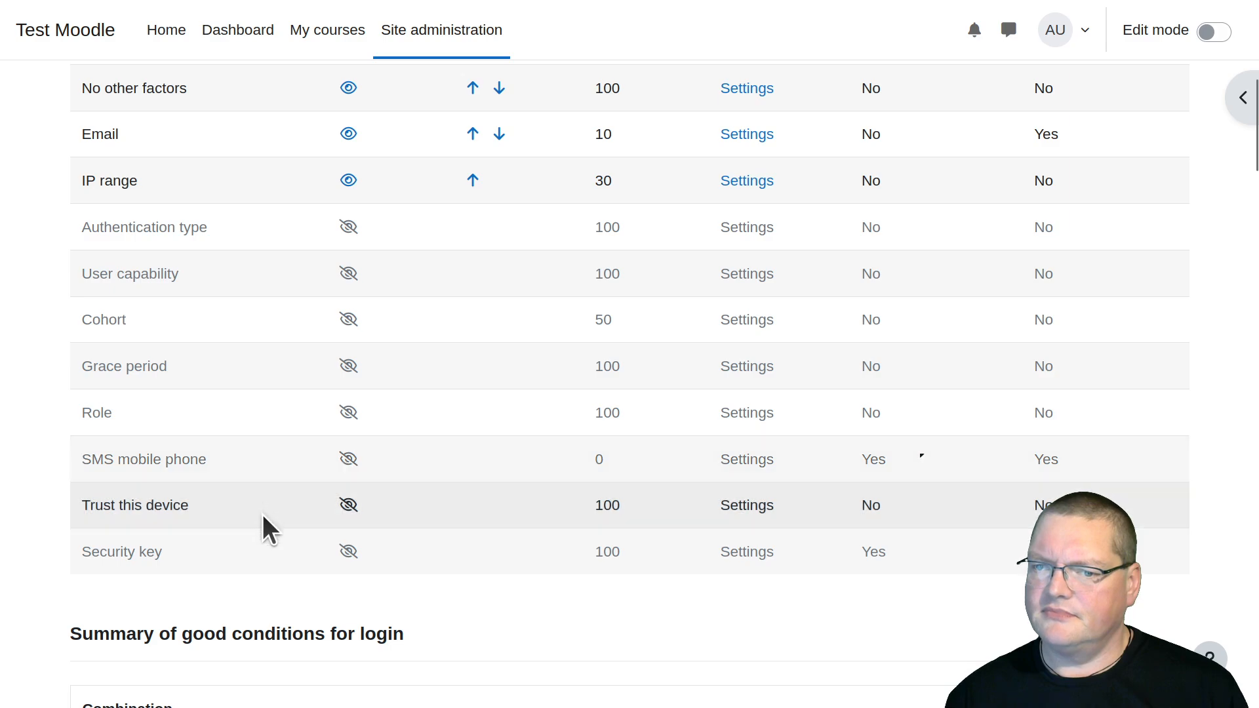
scroll(240, 289, "up", 2)
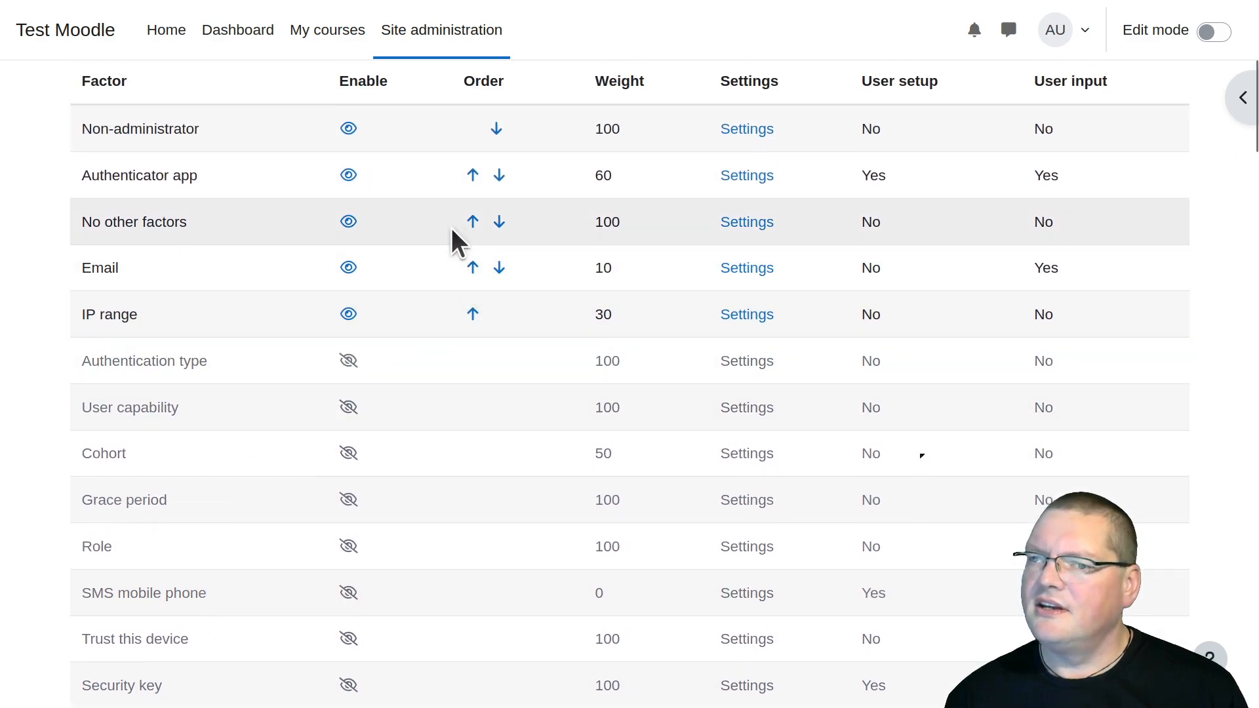
Set the Authenticator app's factor weight to 70 and save the changes
left_click(746, 176)
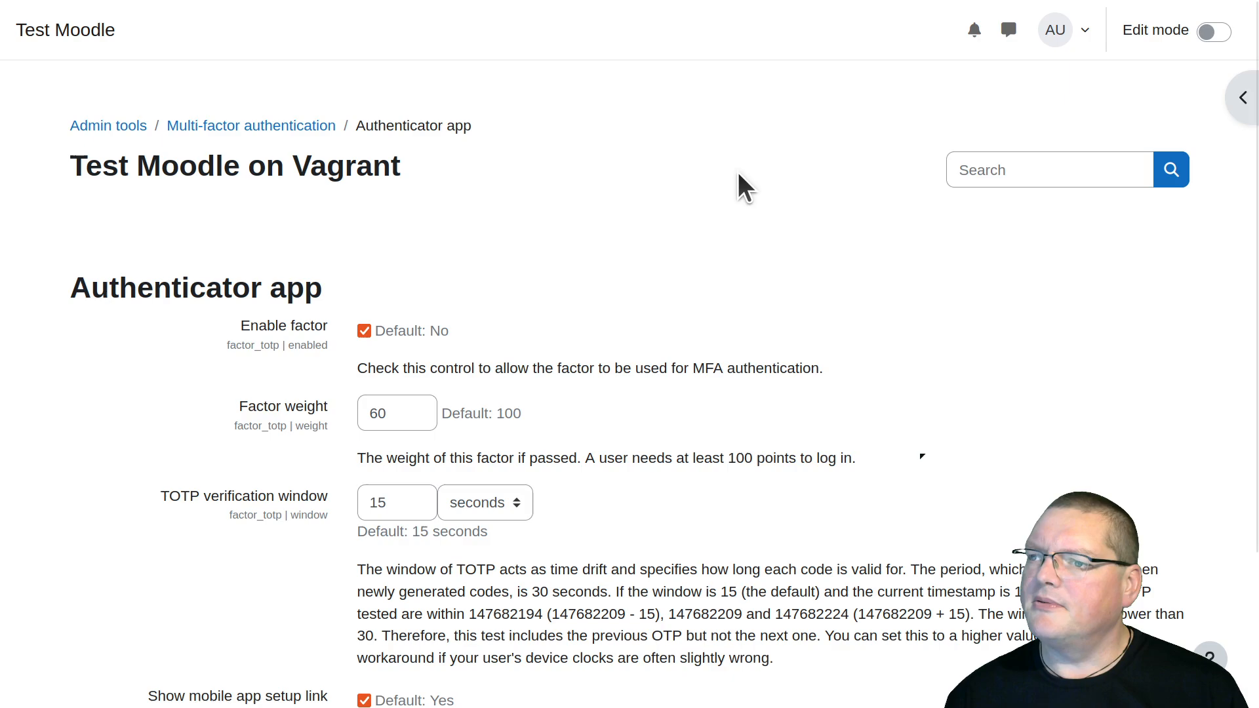
left_click_drag(413, 411, 269, 410)
type("70")
scroll(575, 502, "down", 3)
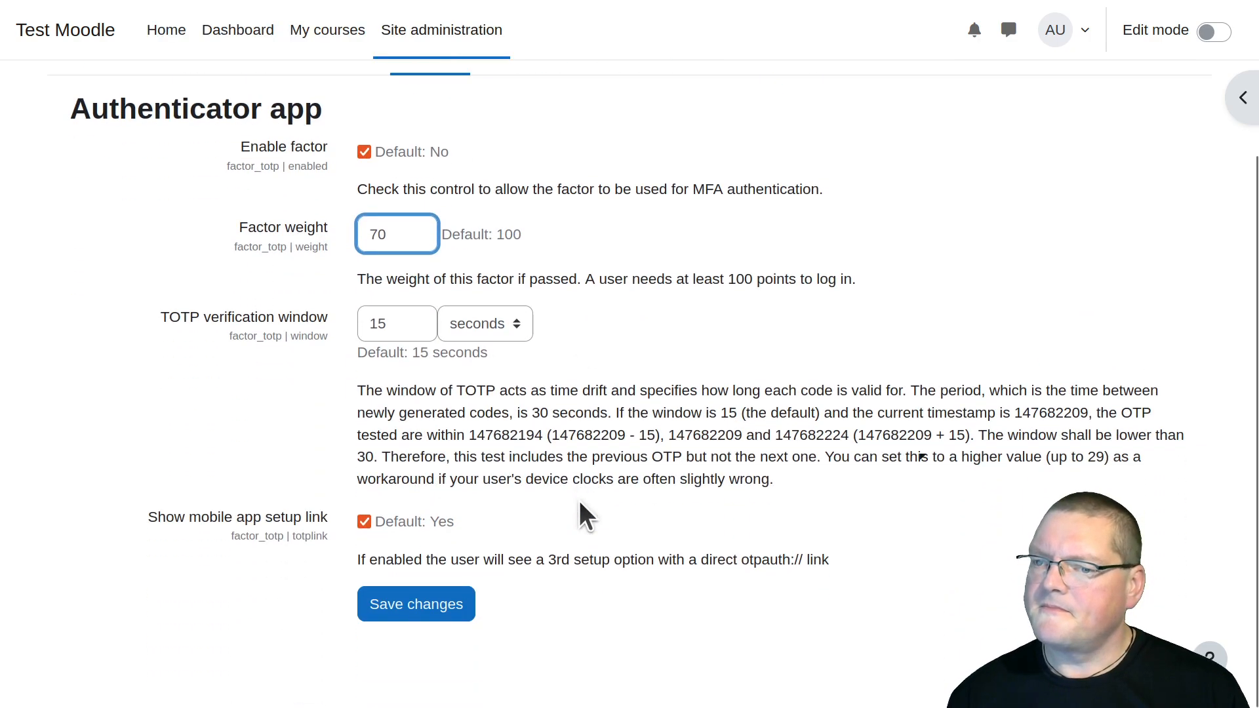
left_click(453, 607)
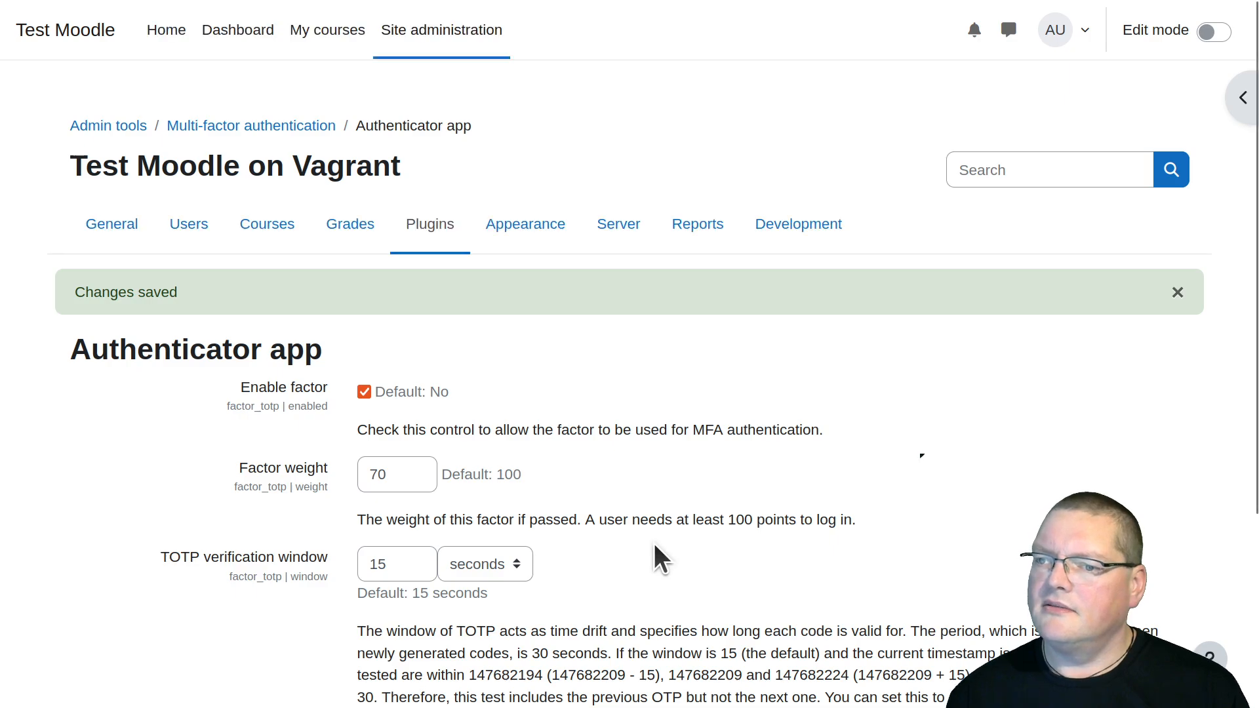
scroll(655, 544, "down", 2)
scroll(424, 151, "up", 2)
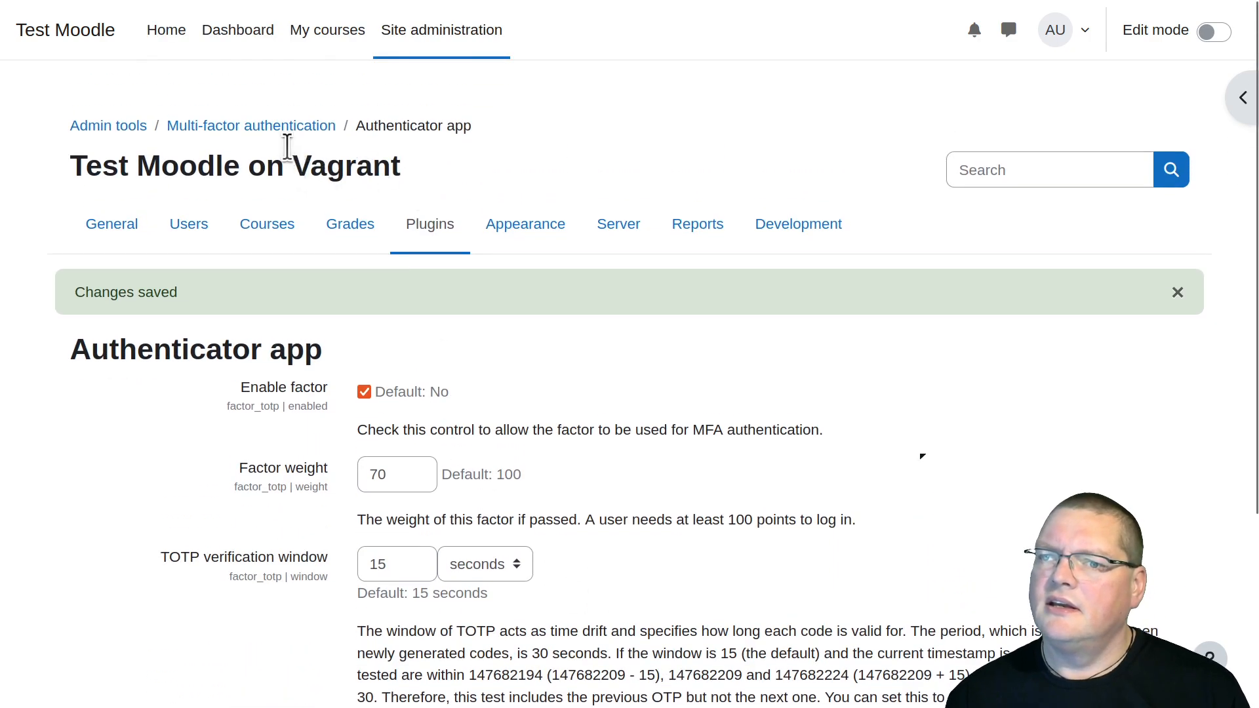
Return to the multi-factor authentication overview and disable the No other factors and Email factors
left_click(280, 126)
scroll(551, 328, "down", 6)
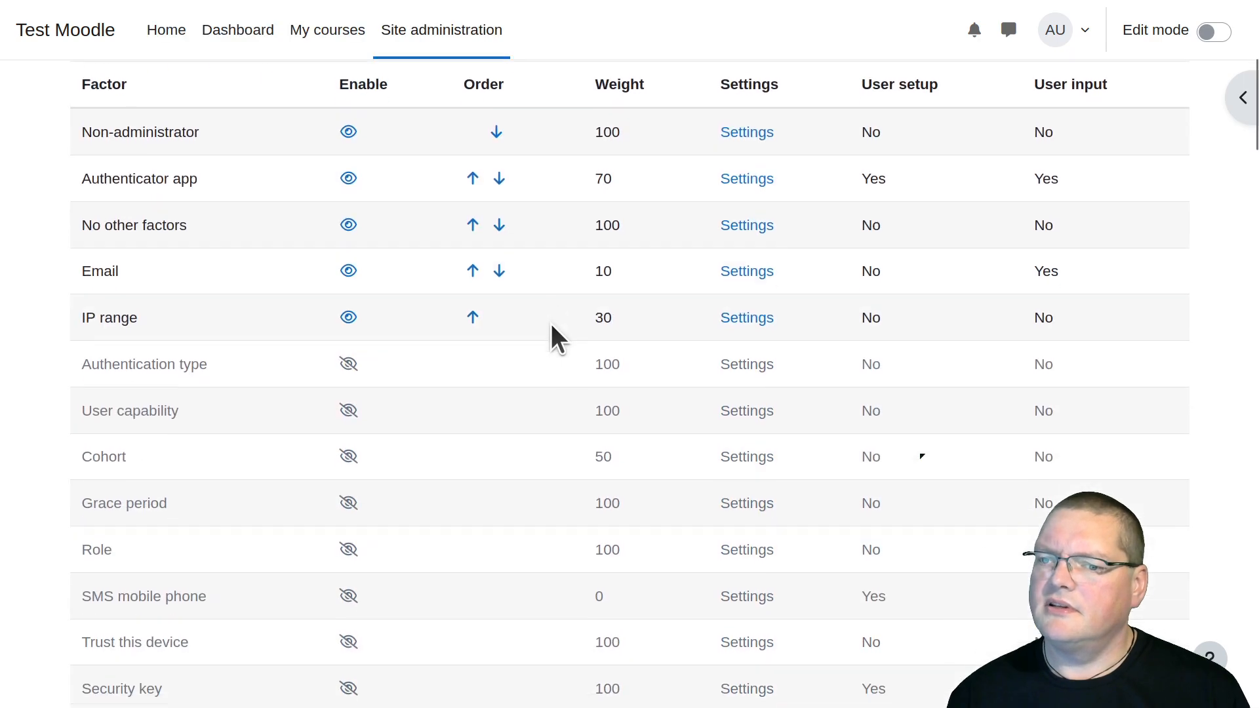
scroll(308, 269, "up", 2)
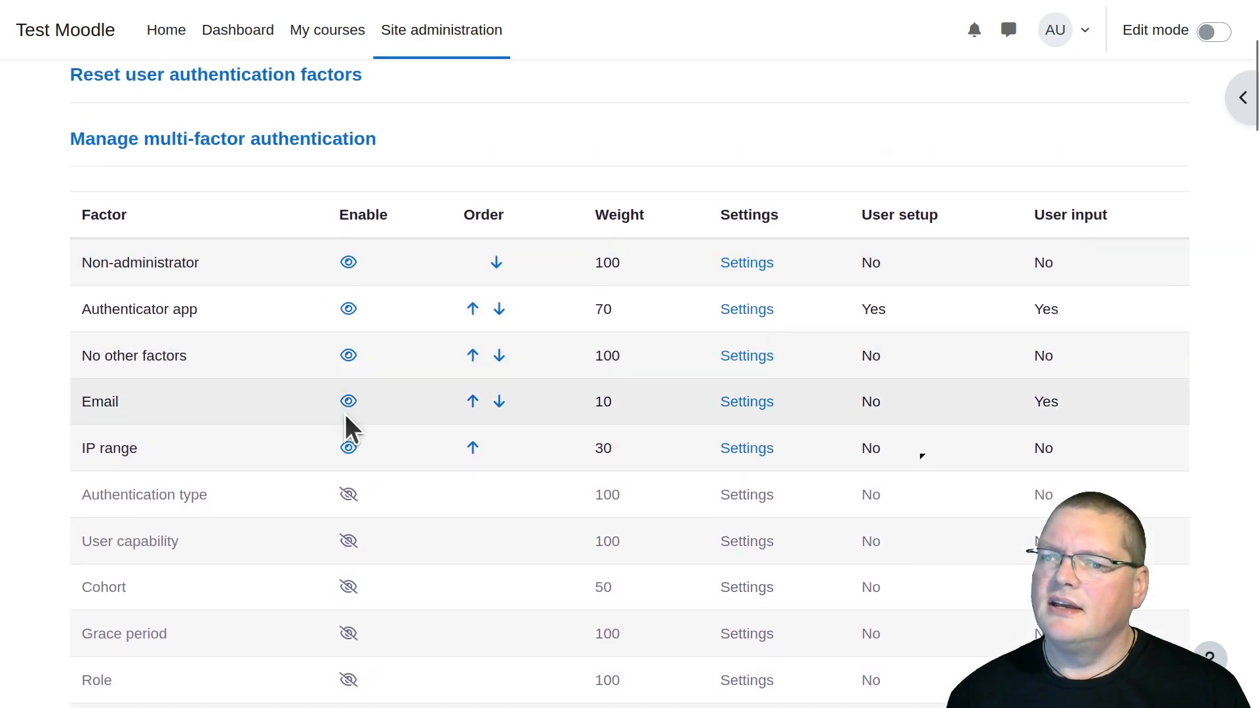
left_click(350, 359)
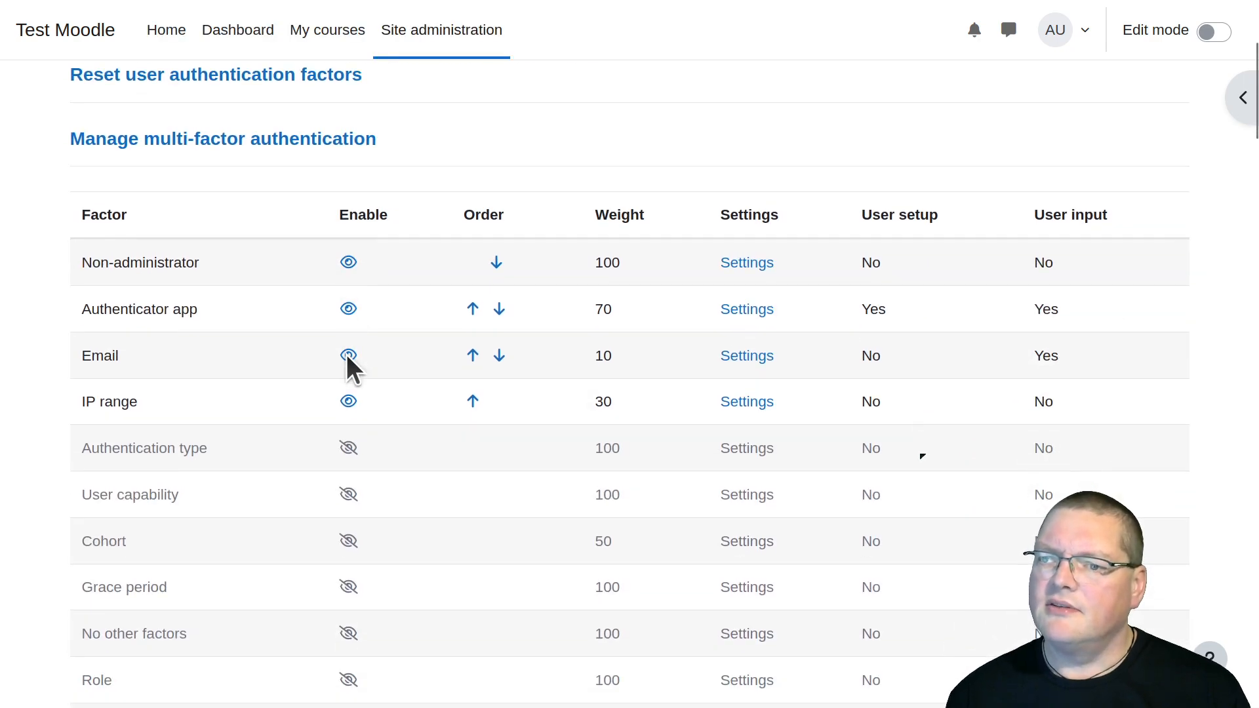
left_click(348, 356)
scroll(185, 354, "down", 3)
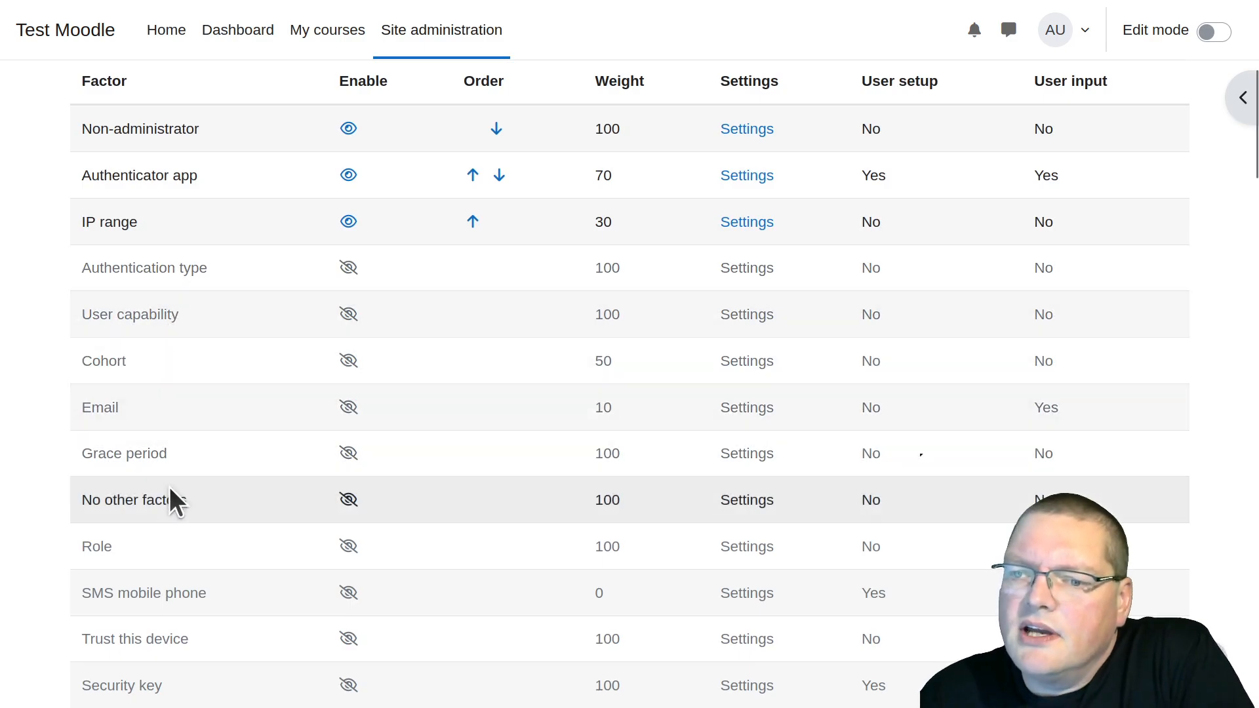
scroll(170, 489, "down", 2)
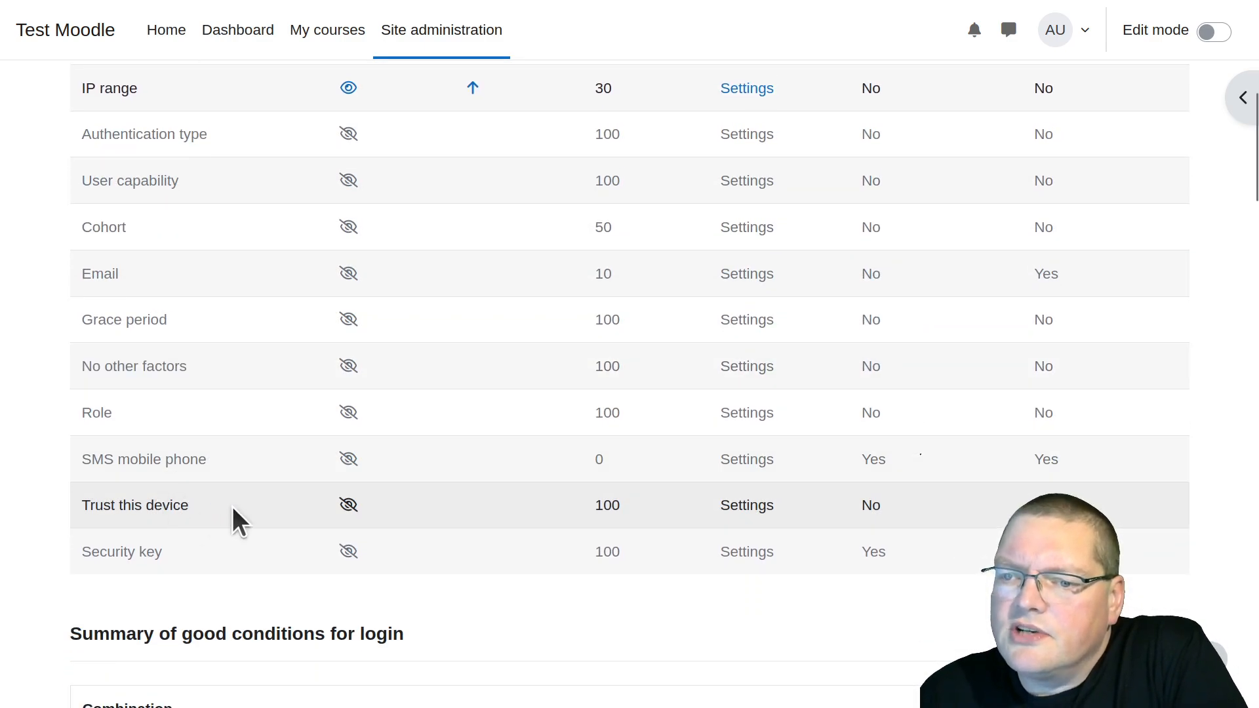
Enable the Trust this device factor, set its trust duration to 20 weeks and save the changes
left_click(349, 505)
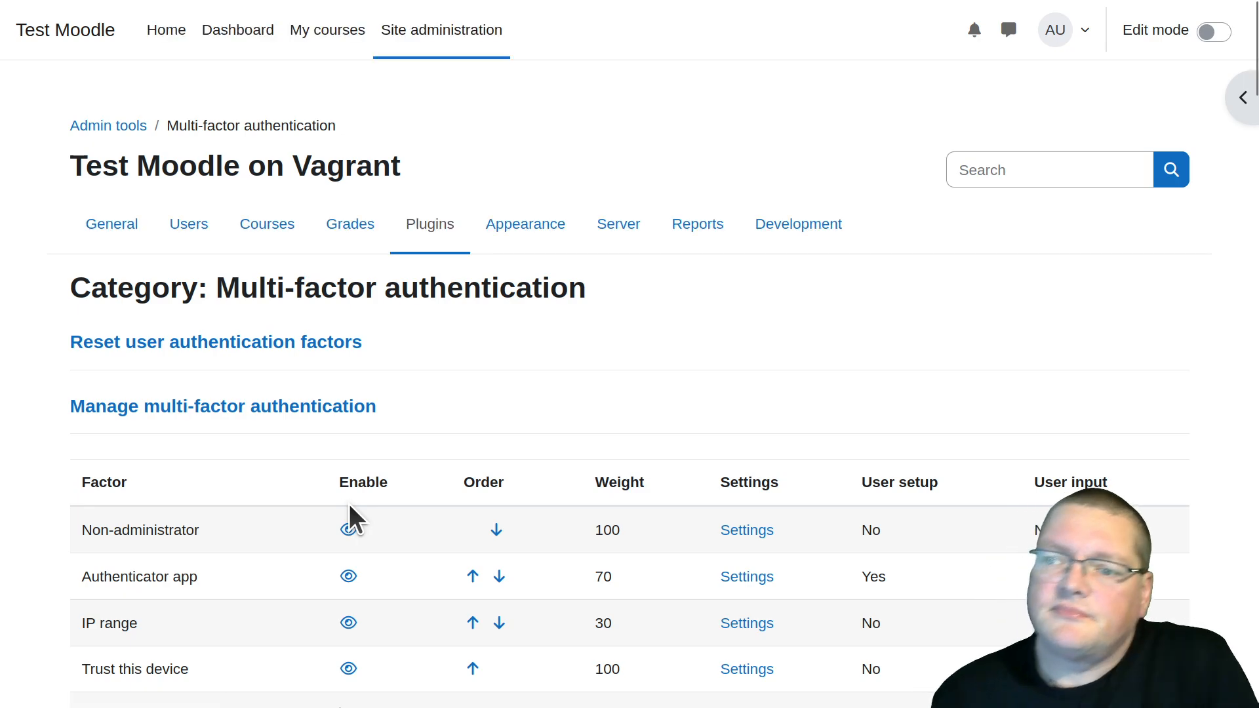
scroll(348, 504, "down", 6)
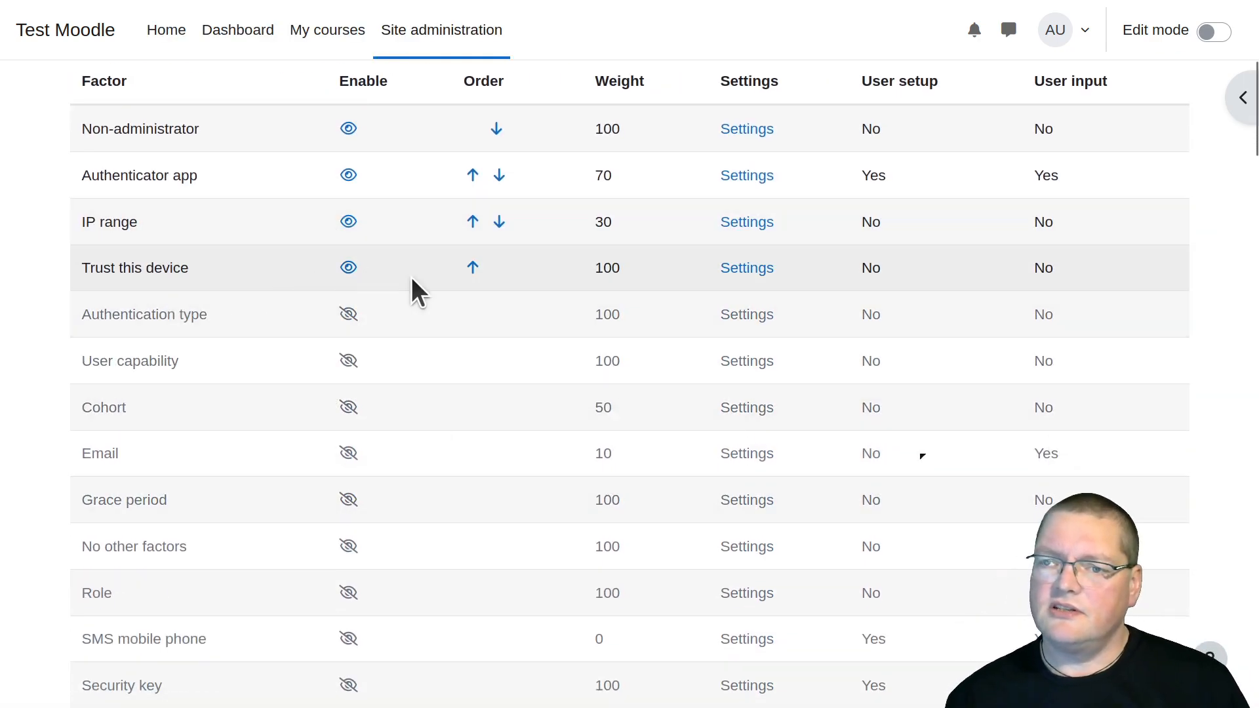
left_click(751, 268)
scroll(677, 326, "down", 2)
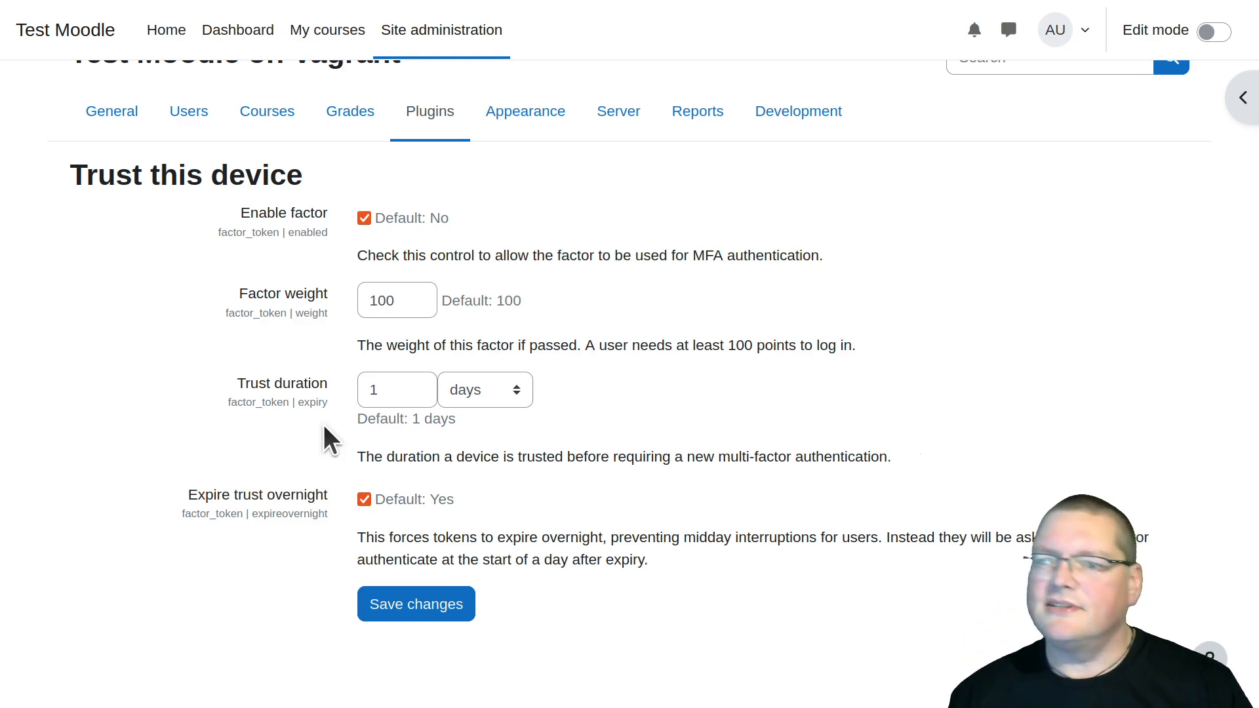
left_click(461, 393)
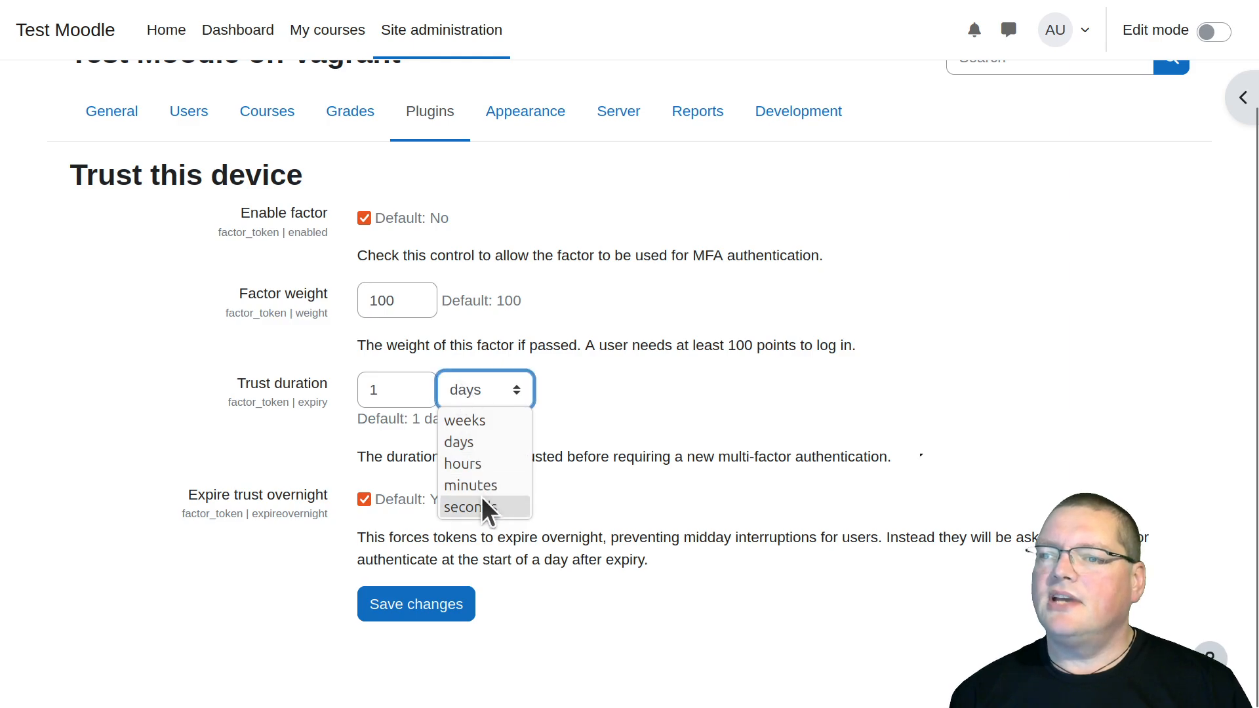
left_click(486, 420)
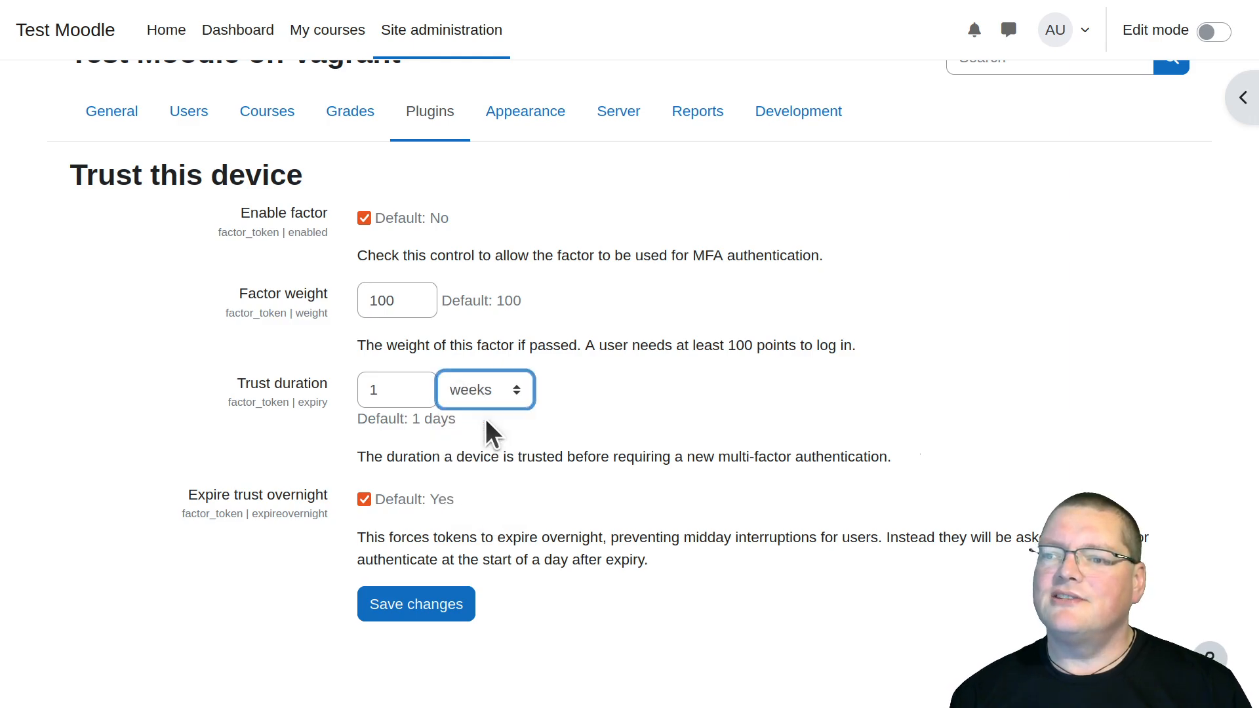
left_click_drag(408, 393, 332, 381)
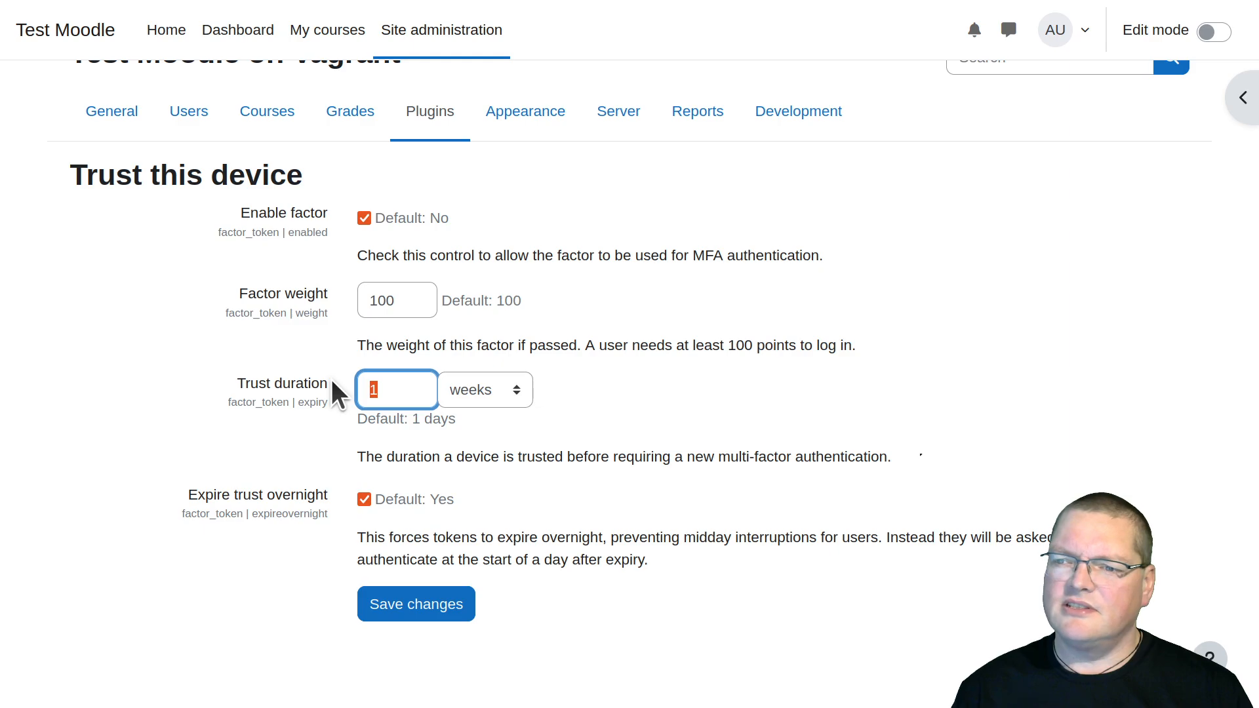
type("20")
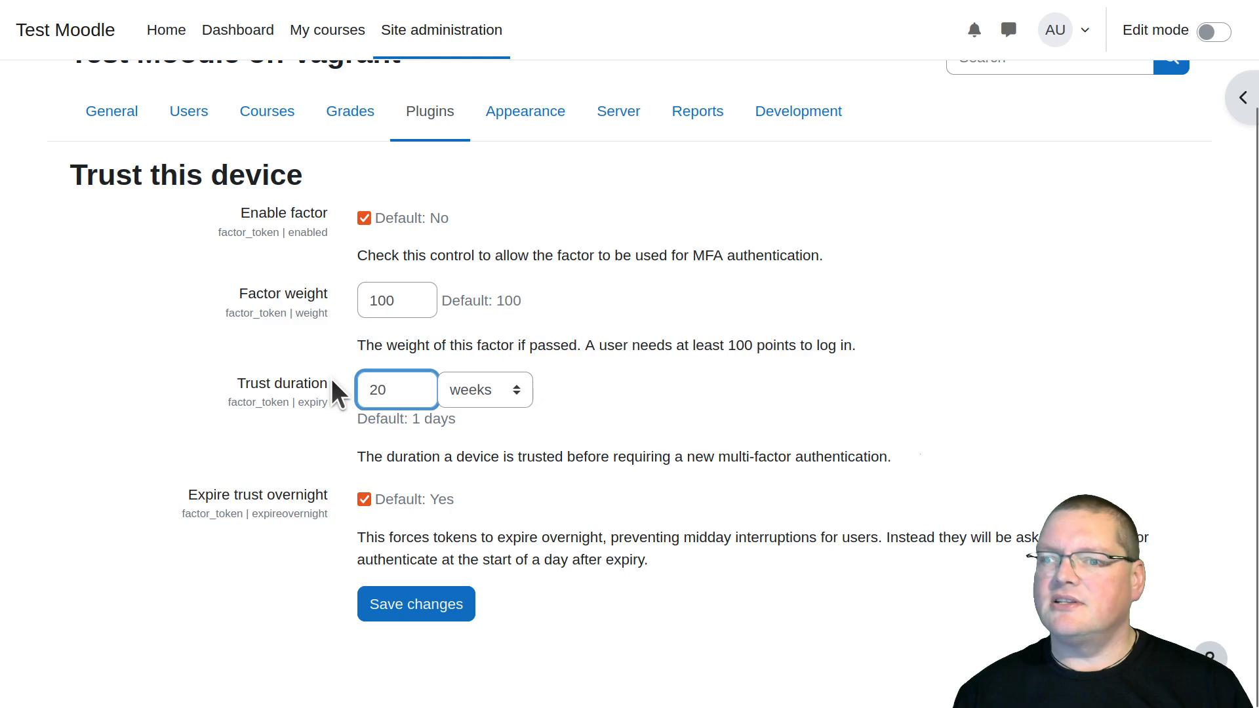
left_click(416, 602)
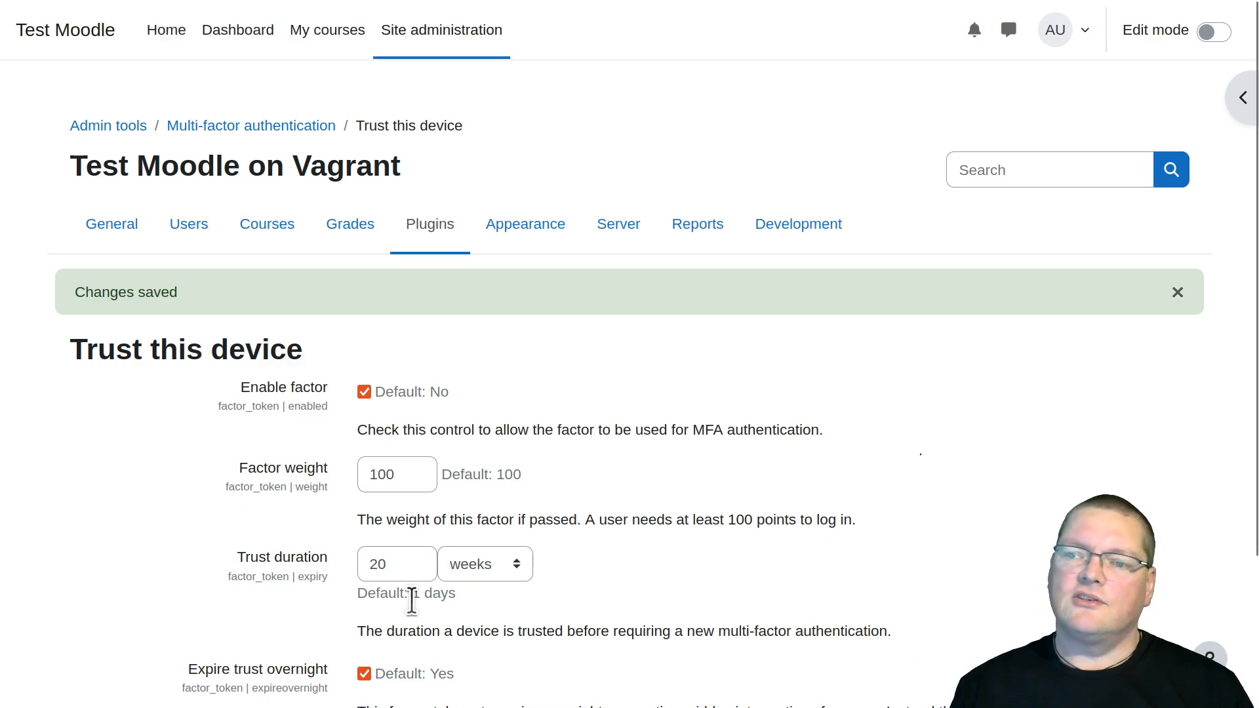
scroll(413, 603, "down", 3)
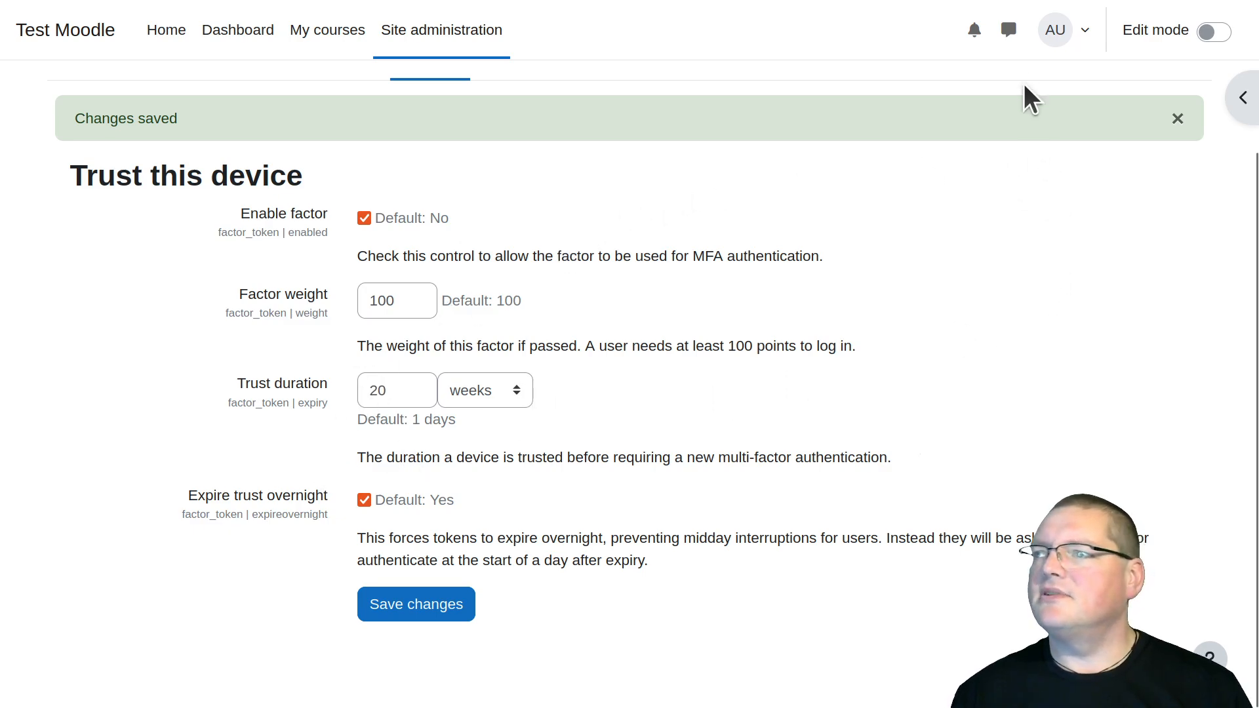
scroll(580, 459, "up", 3)
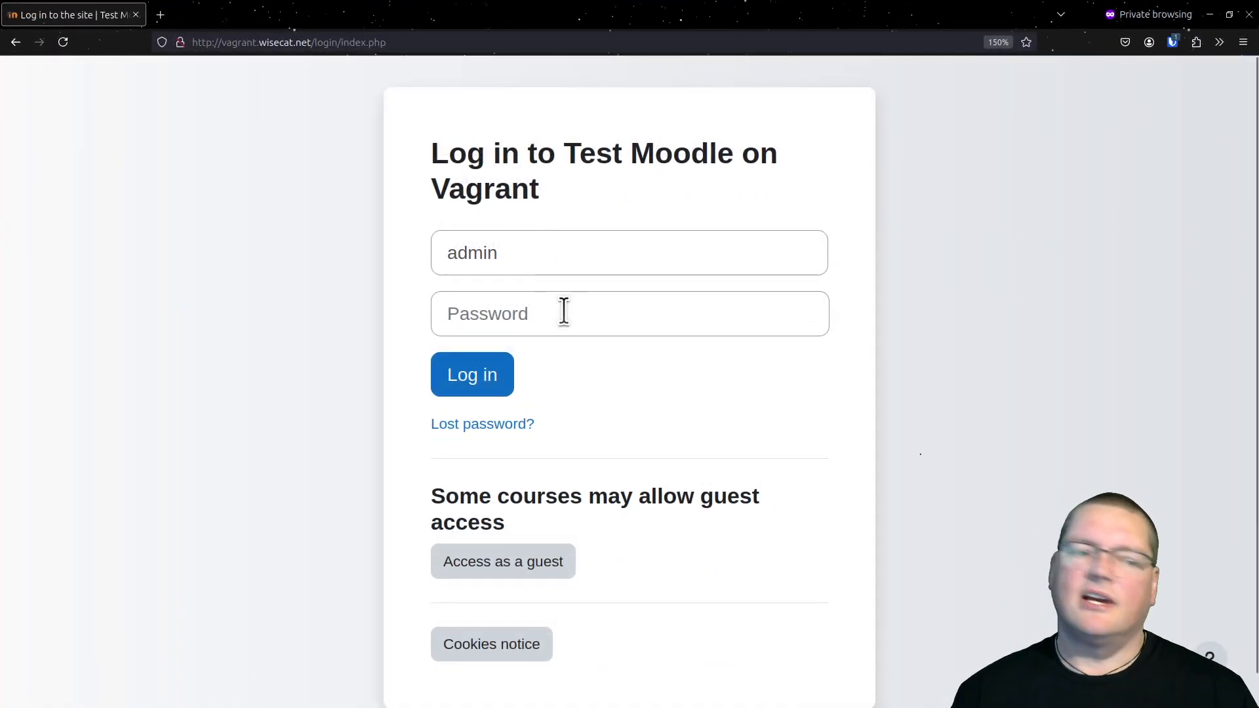
Sign in as admin in the private window with the saved password and the authenticator app's verification code, keeping Trust this device ticked
key("ctrl+shift+l")
key("Return")
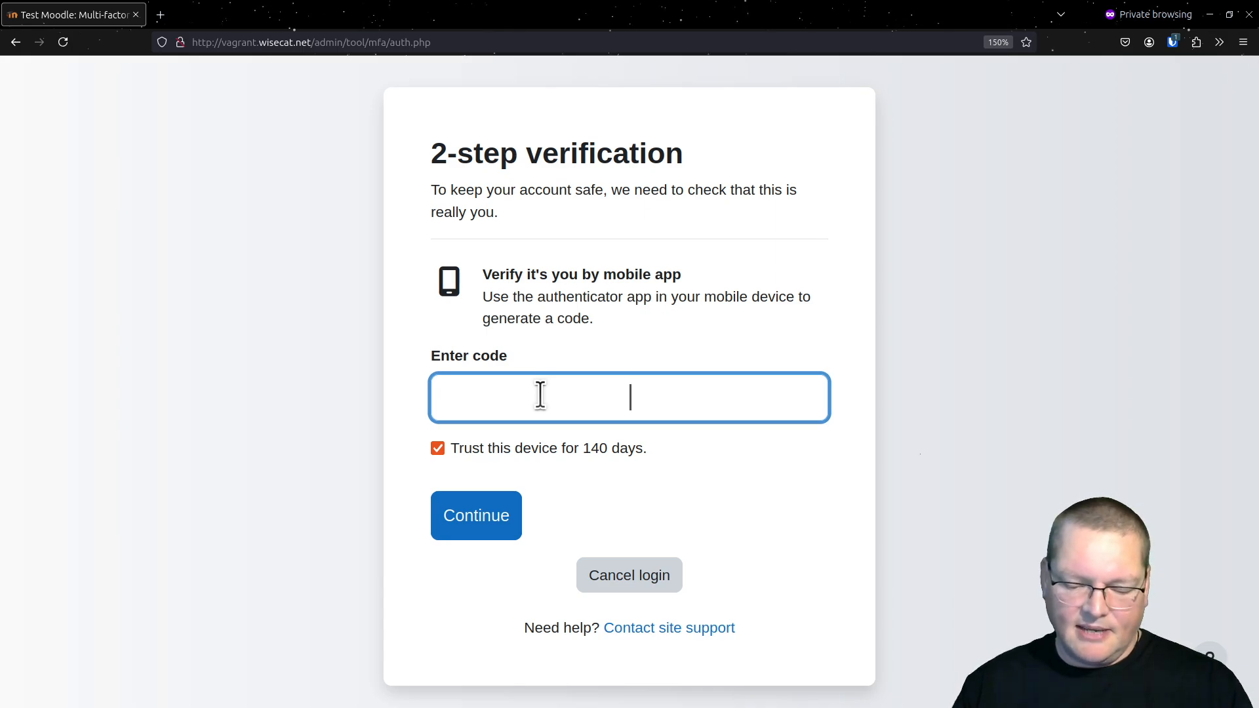
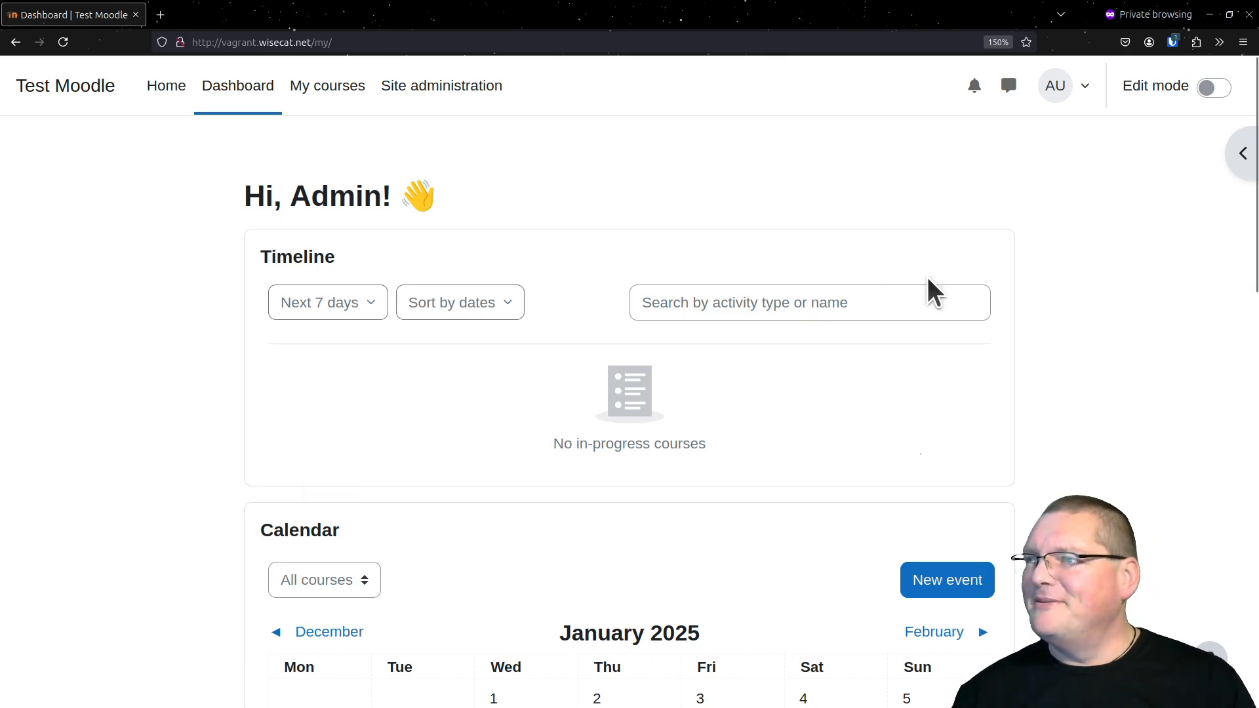
Log out and sign in again as admin with the saved password to test the trusted device
left_click(1057, 85)
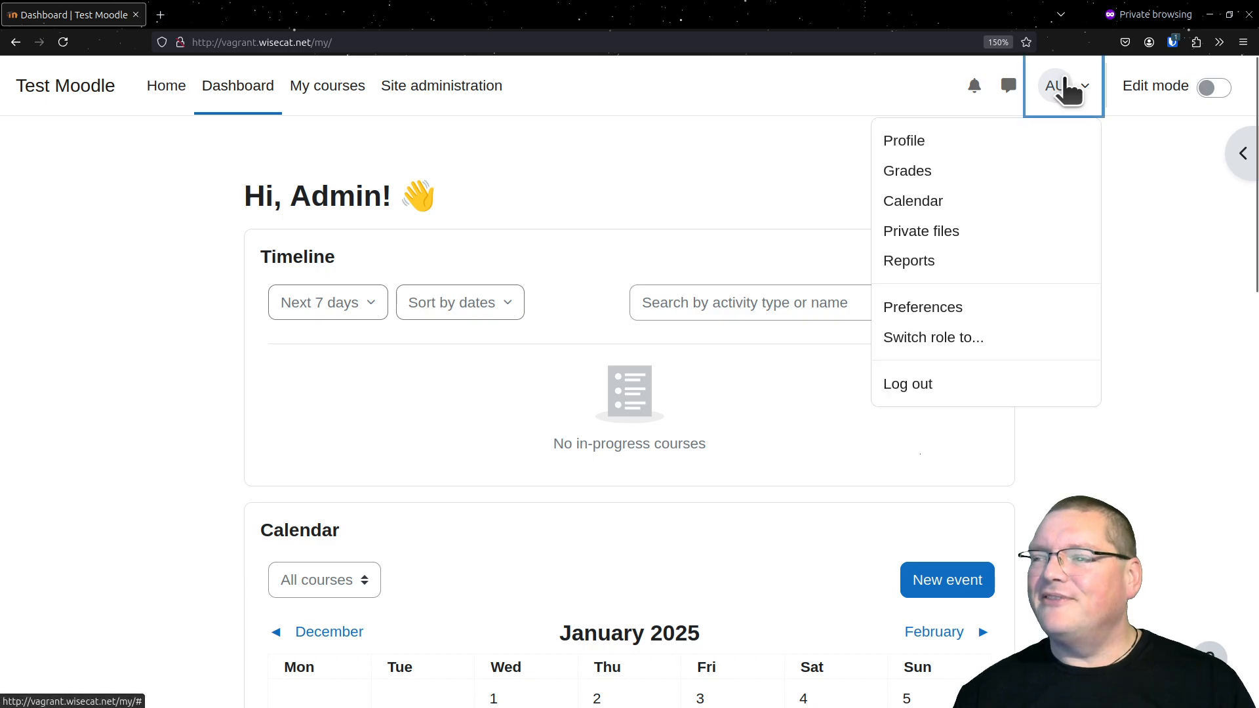
left_click(972, 384)
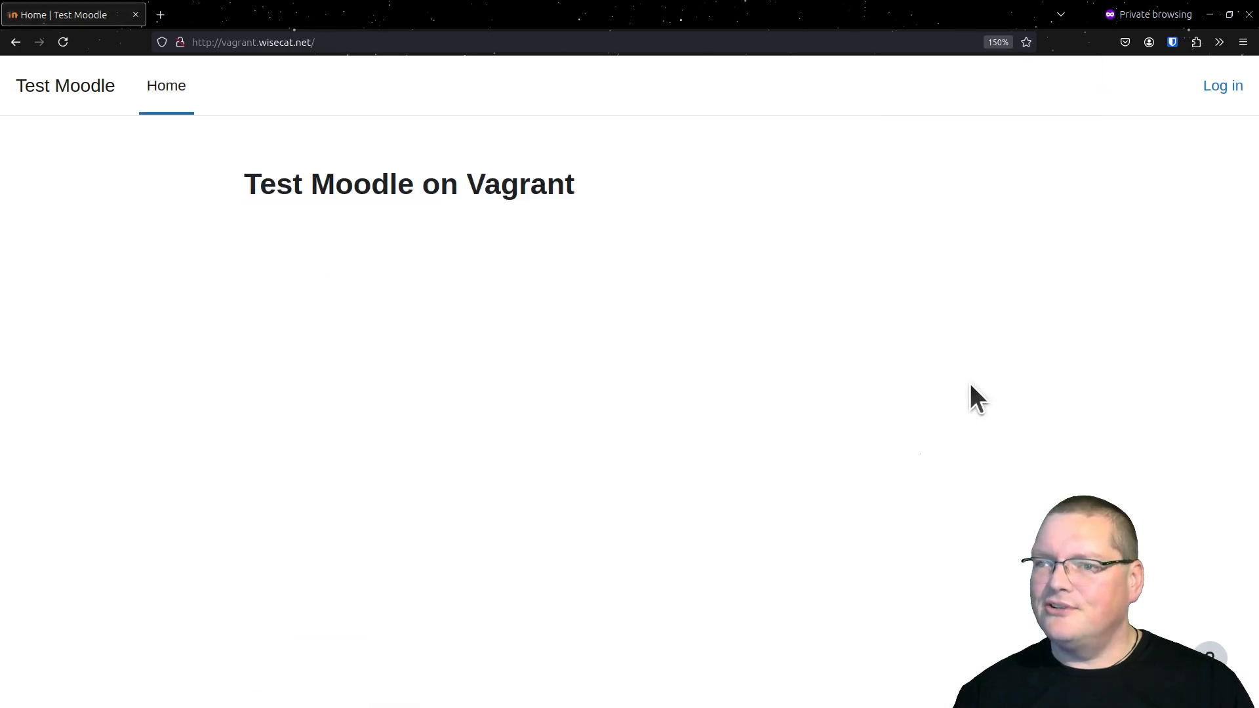
left_click(1220, 87)
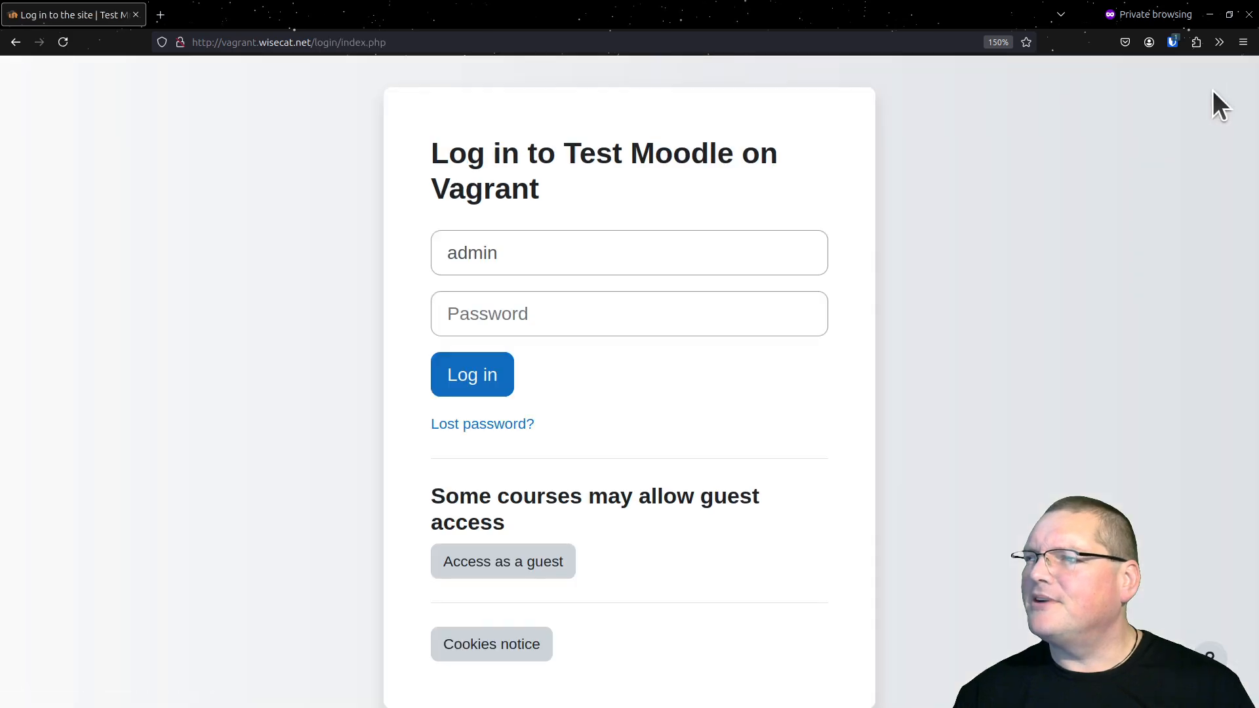
key("ctrl+shift+l")
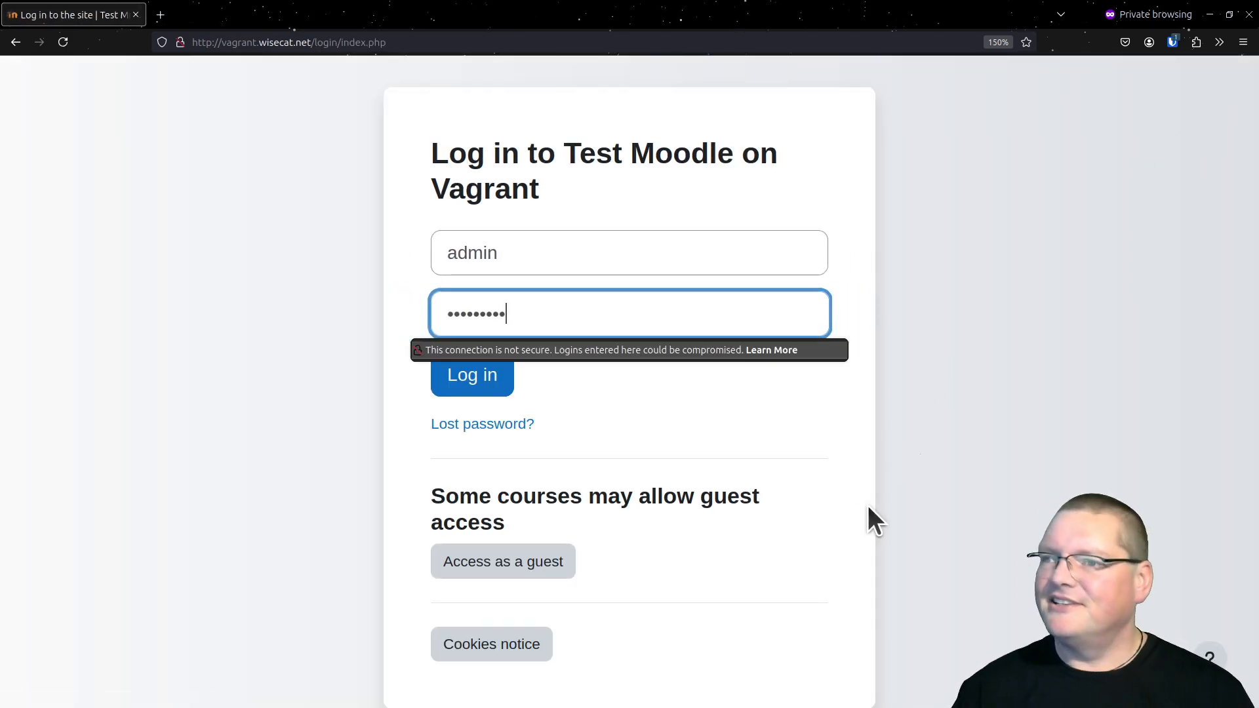
left_click(495, 386)
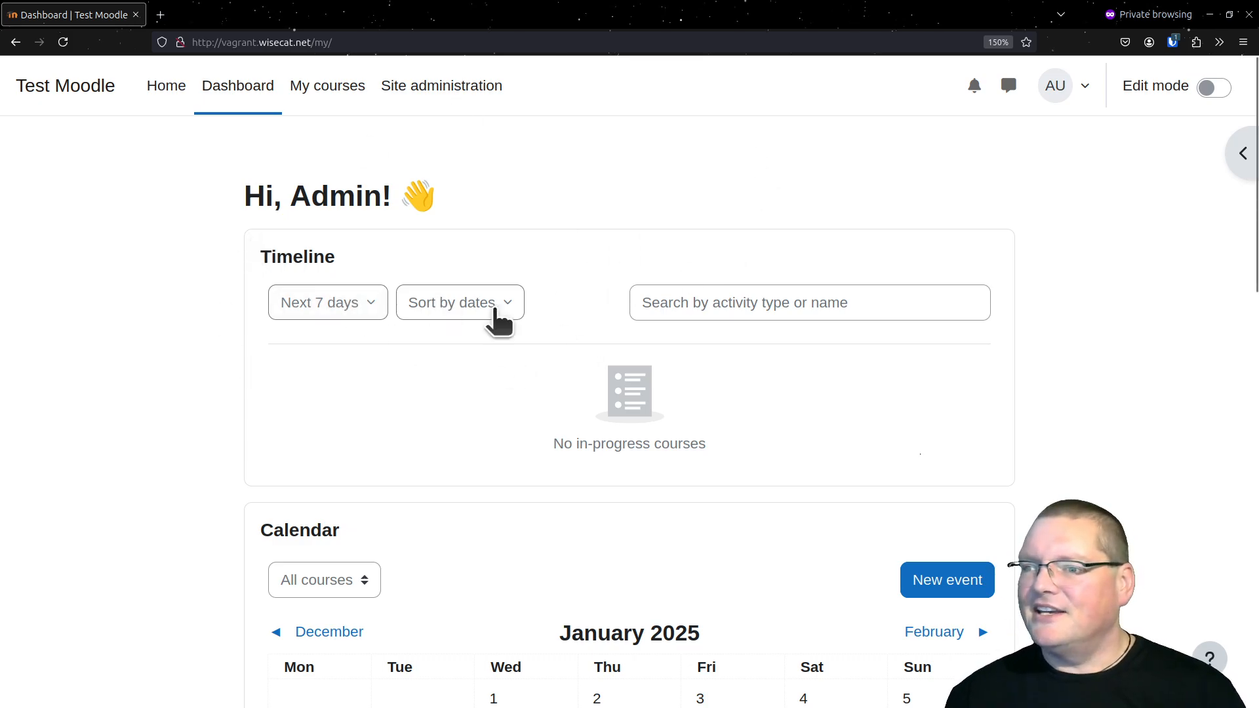
scroll(473, 386, "down", 5)
scroll(473, 387, "down", 10)
scroll(474, 386, "up", 15)
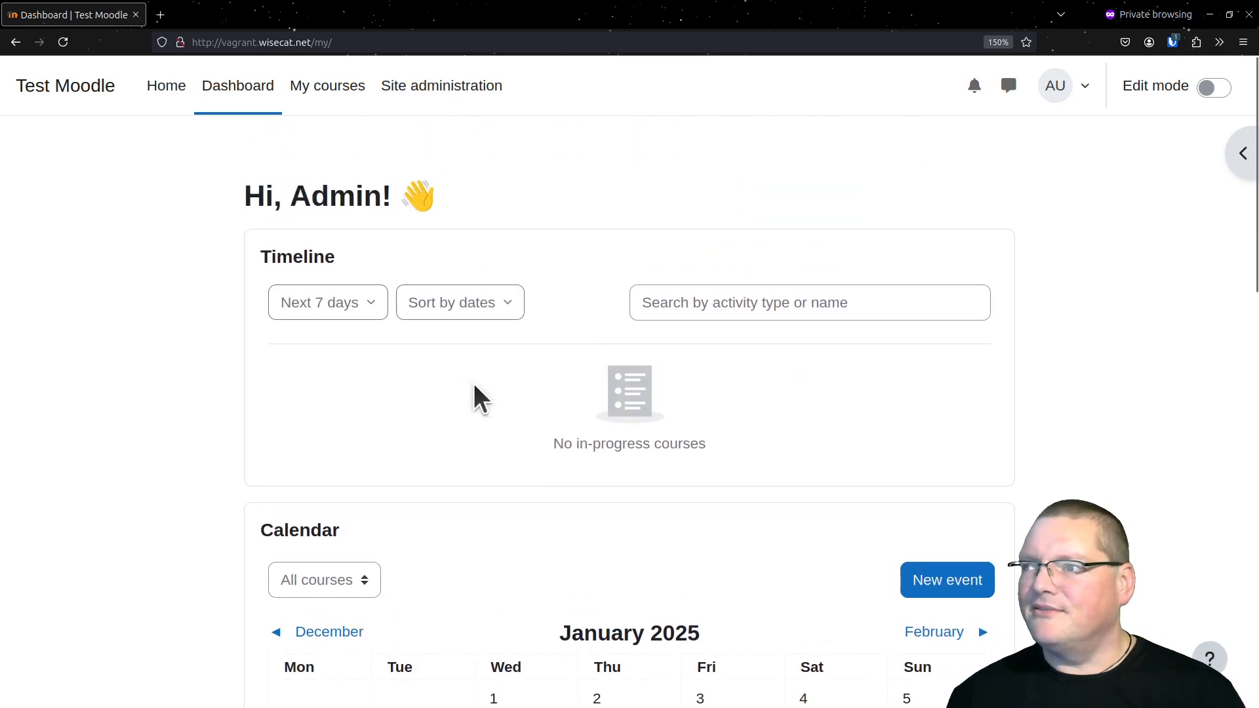
Open the Multi-factor authentication category among the plugin settings in Site administration
left_click(461, 102)
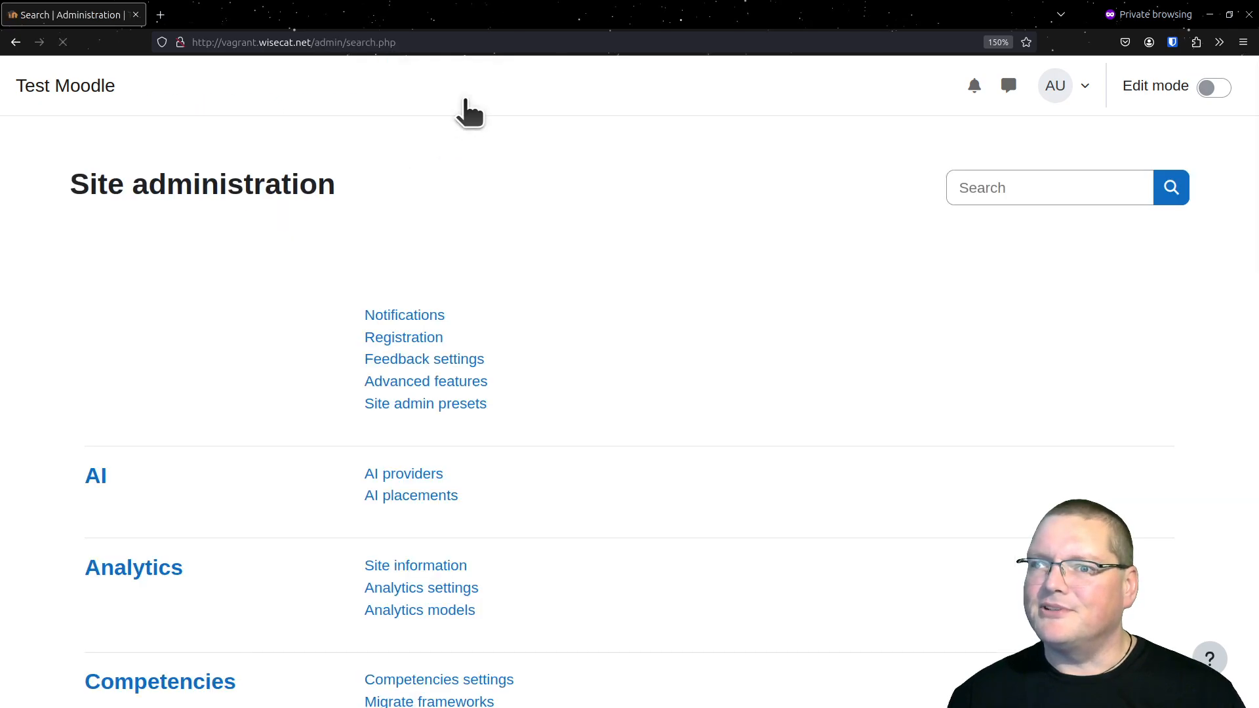
left_click(438, 244)
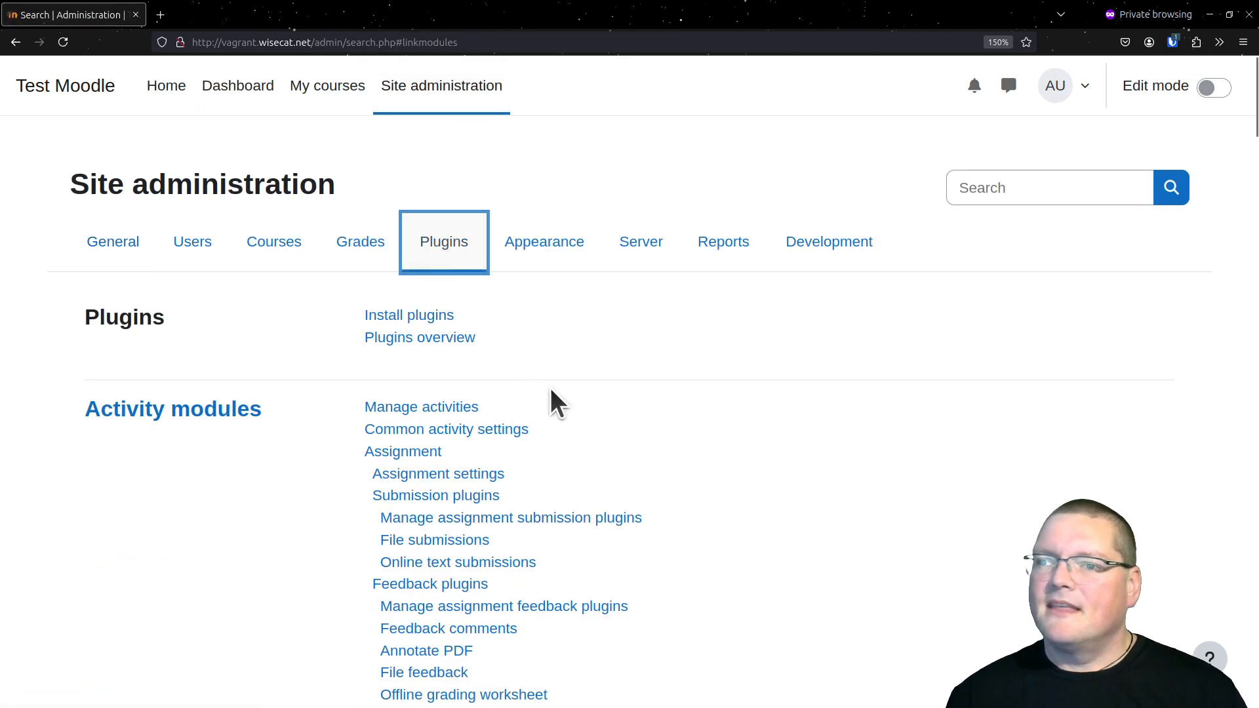
scroll(552, 390, "down", 13)
scroll(551, 392, "down", 5)
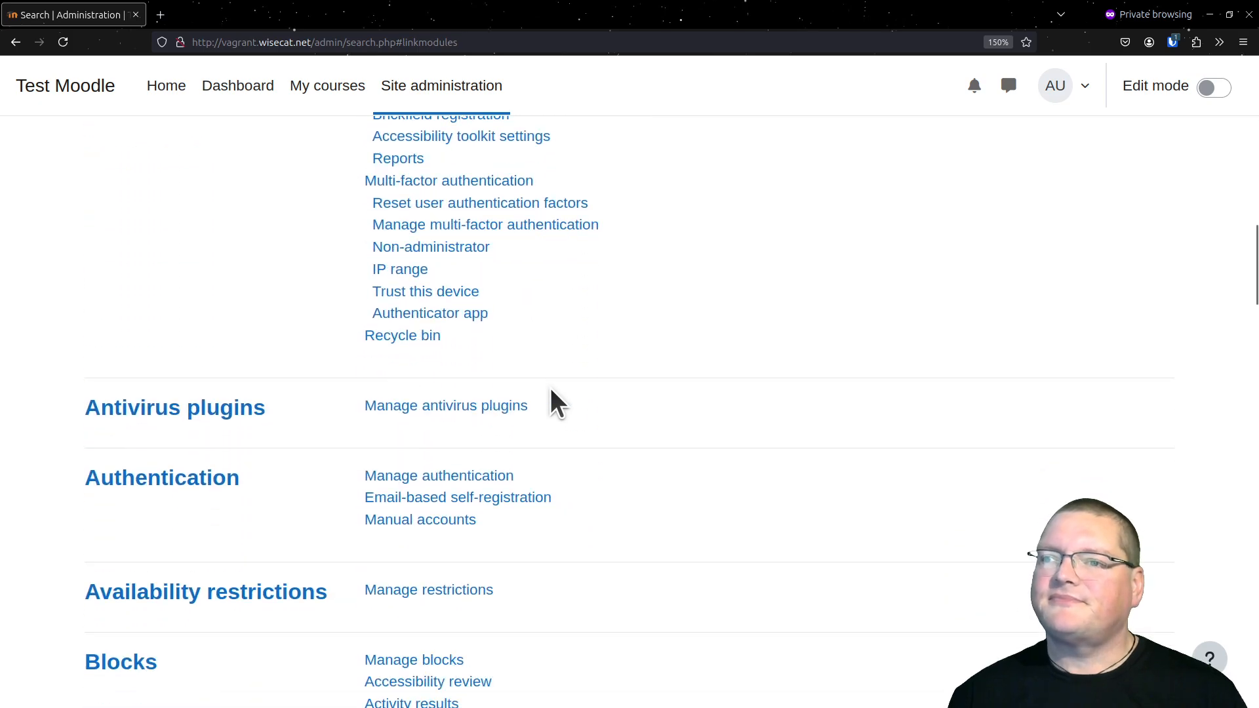
scroll(551, 391, "up", 2)
left_click(415, 315)
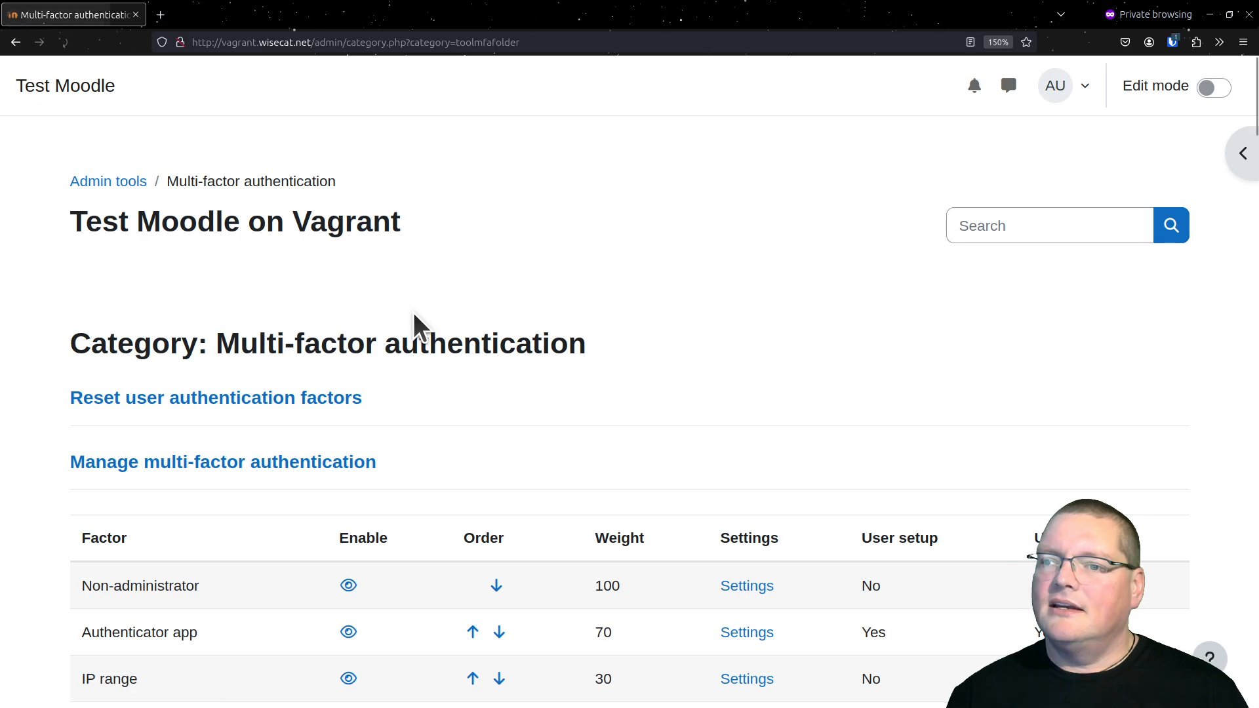
Enable the Security key factor in the multi-factor authentication factor list
scroll(413, 313, "down", 8)
scroll(413, 321, "up", 3)
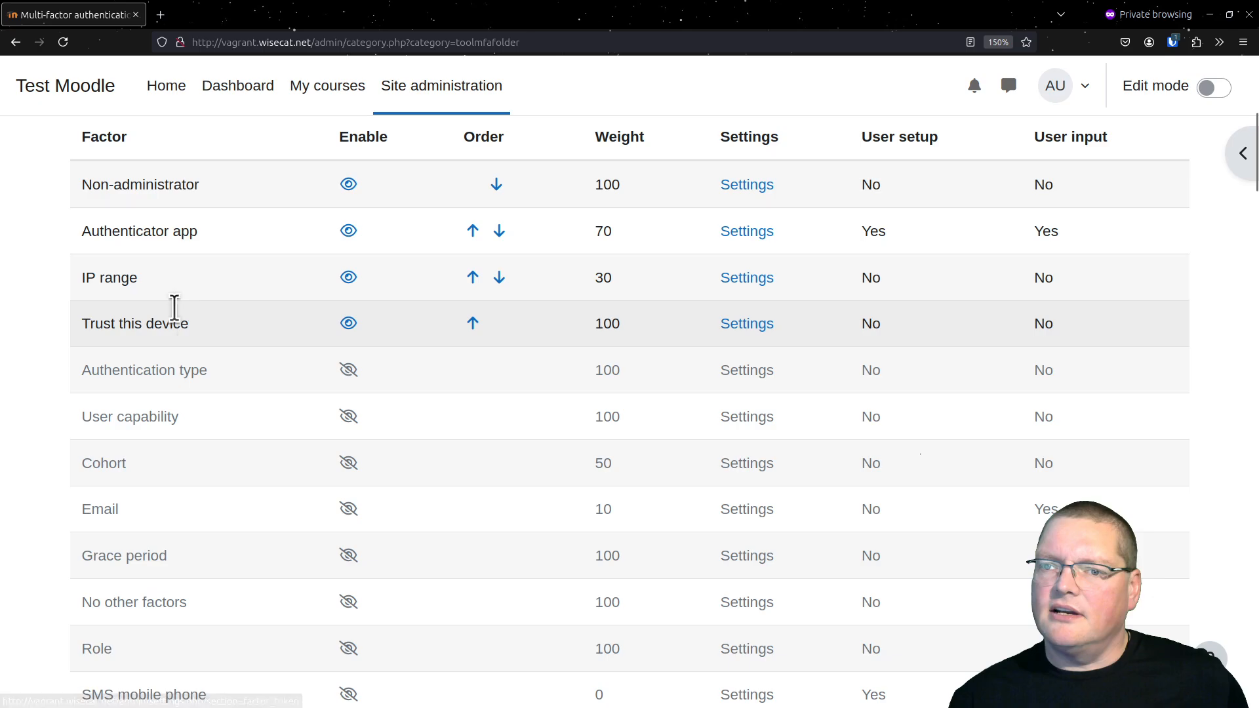
scroll(167, 302, "up", 2)
scroll(167, 309, "down", 2)
scroll(165, 377, "down", 2)
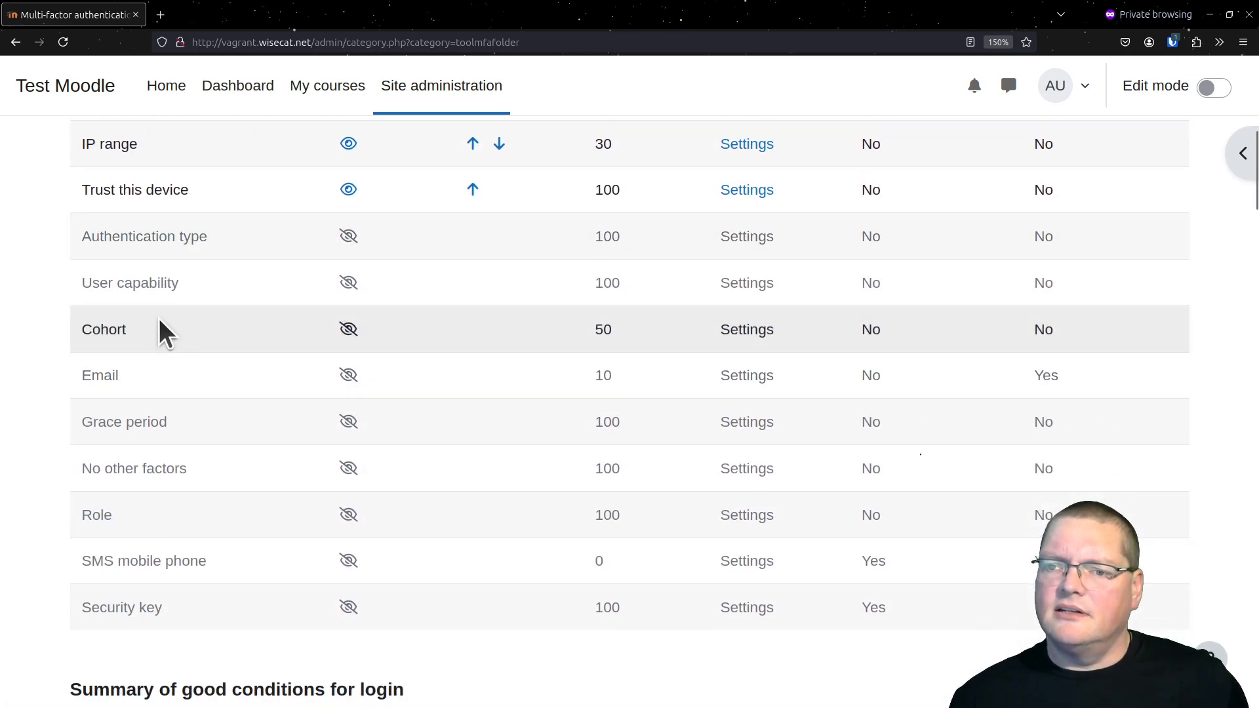
scroll(128, 504, "down", 2)
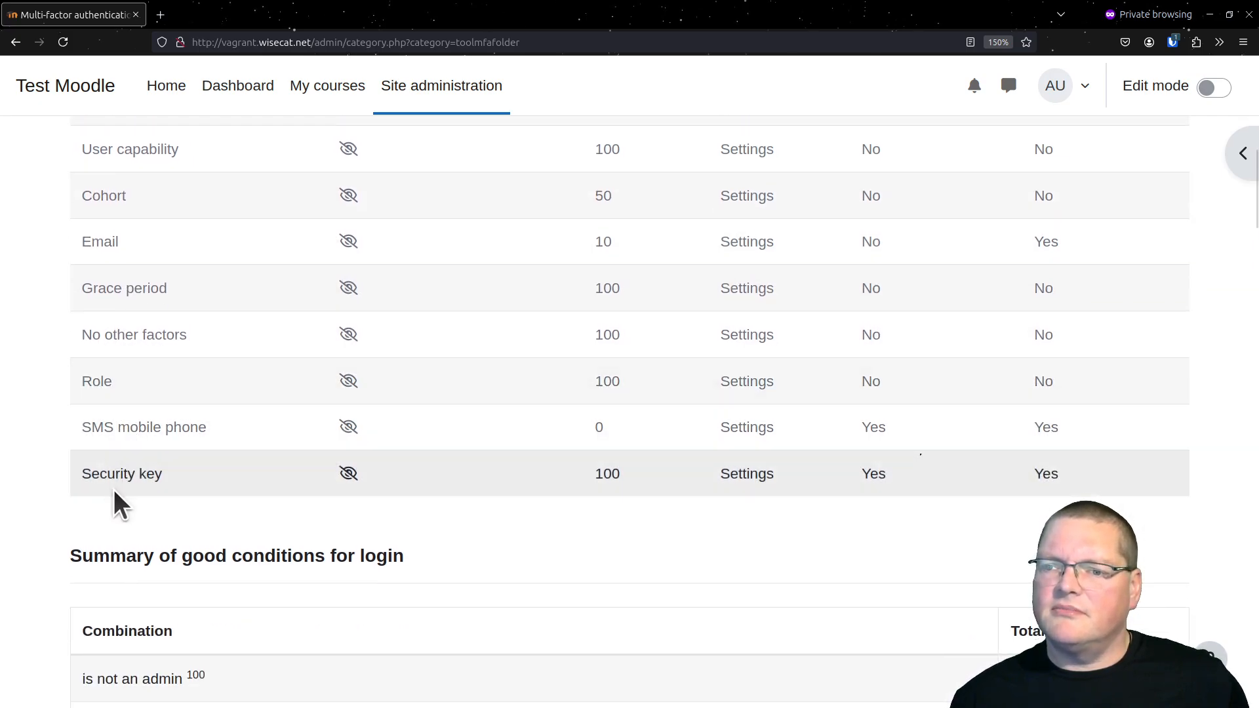
left_click(348, 473)
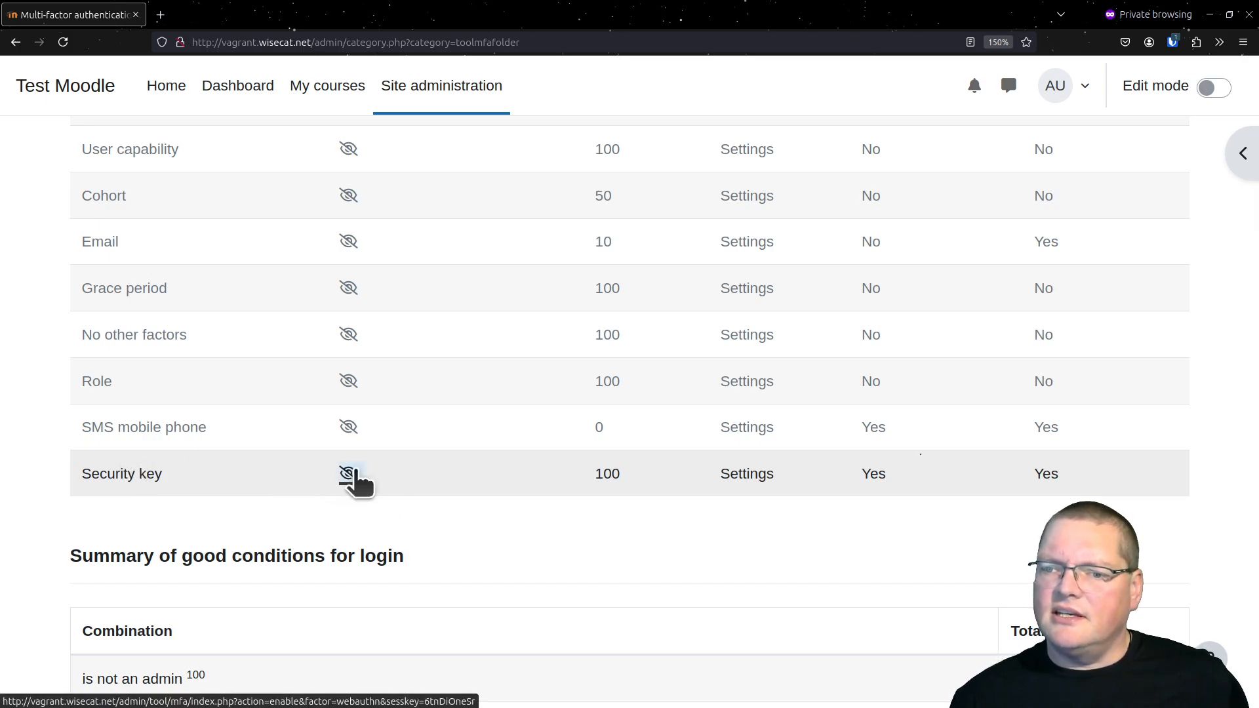
scroll(359, 482, "down", 8)
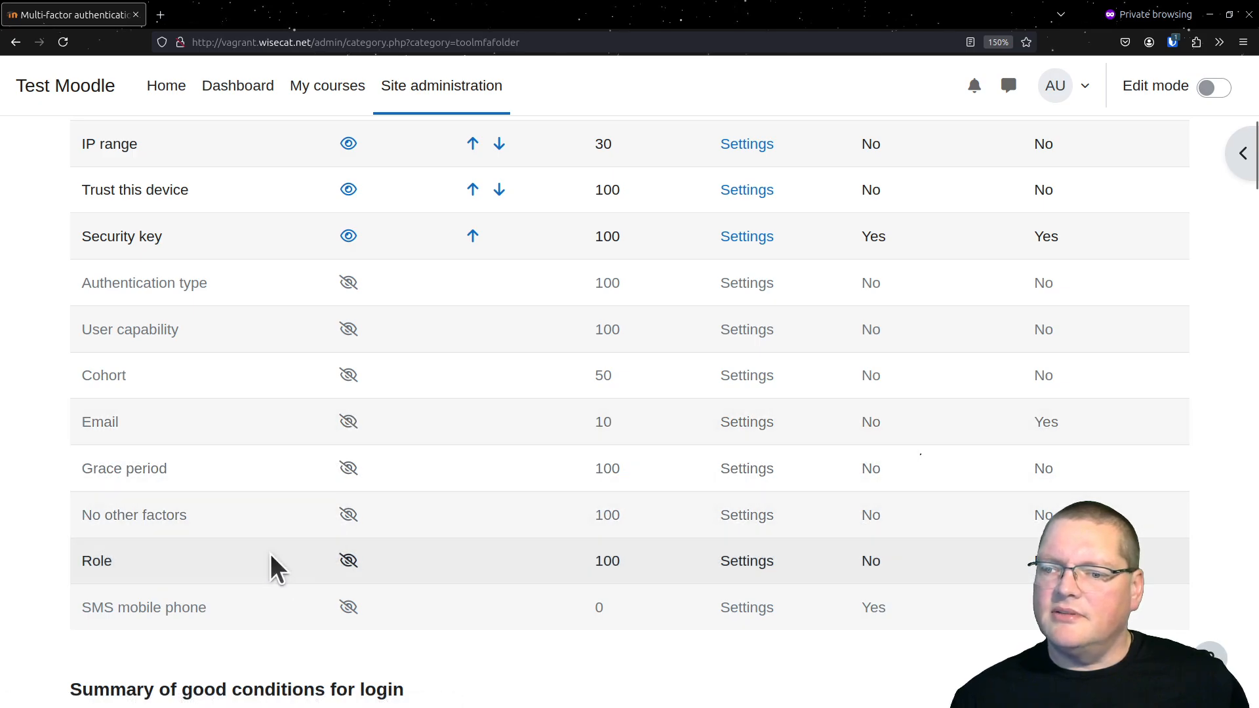
Open the admin account's multi-factor authentication preferences from its user preferences
scroll(359, 518, "up", 10)
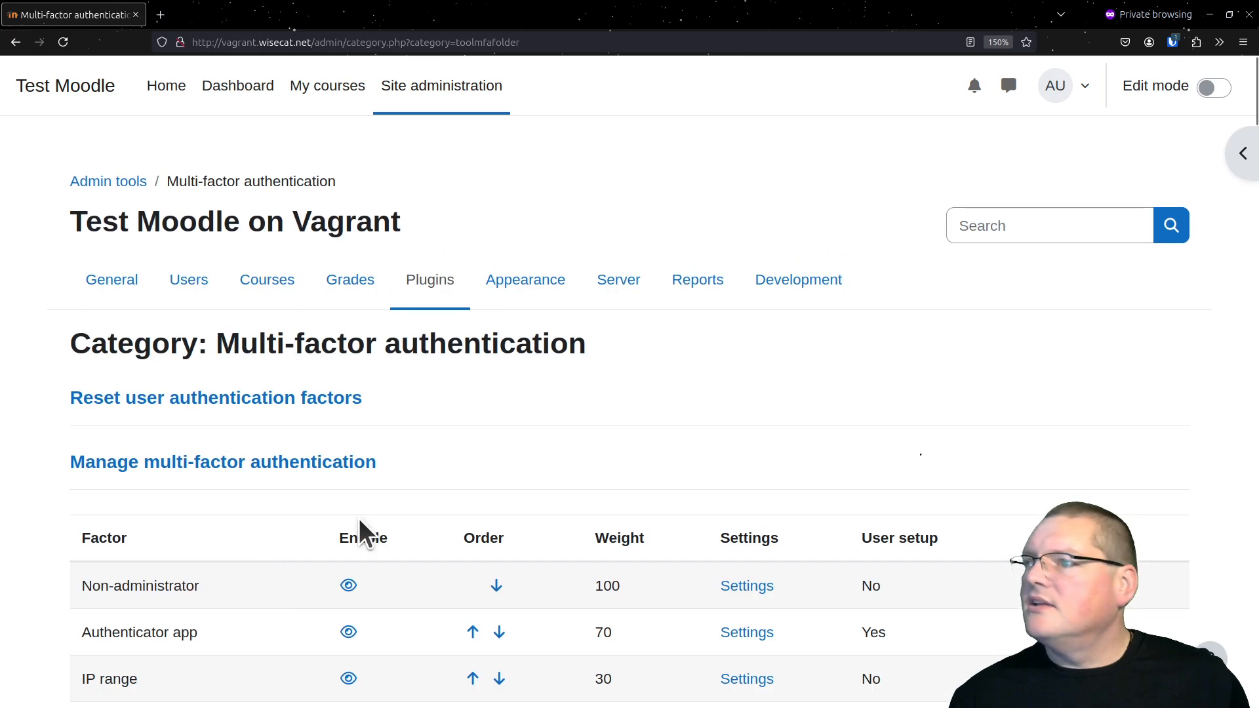
left_click(1057, 97)
left_click(960, 141)
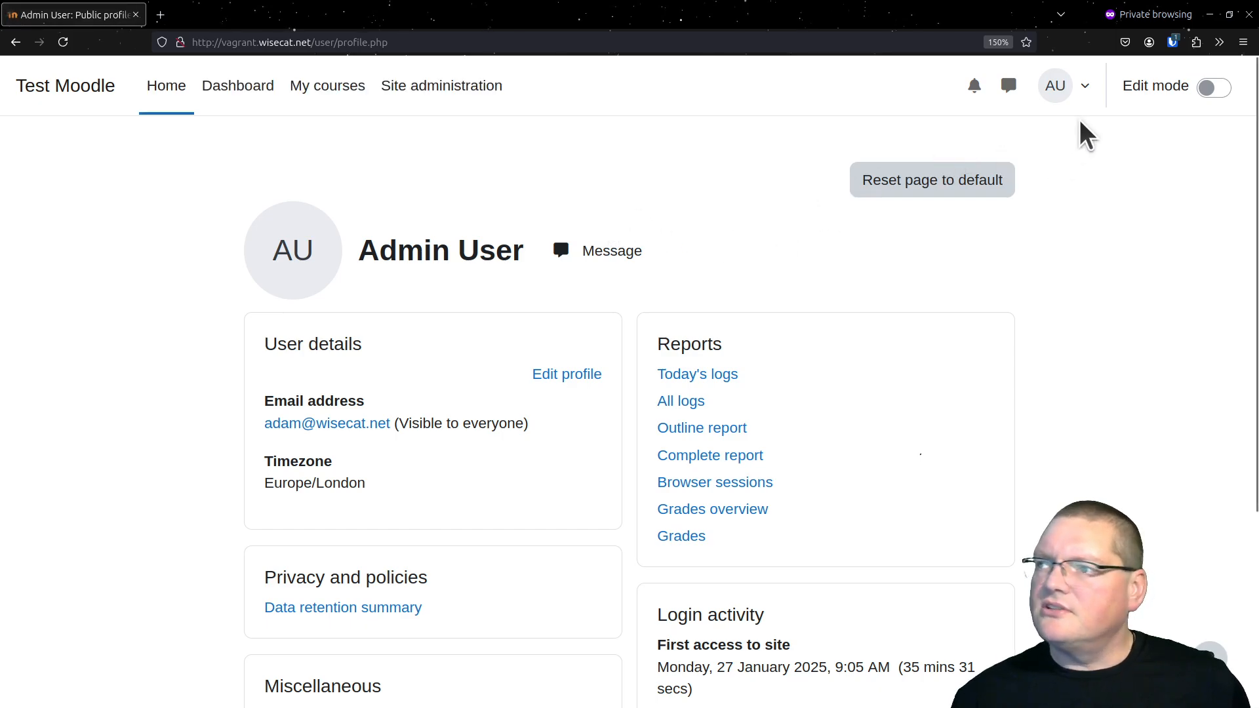
left_click(1064, 88)
left_click(991, 309)
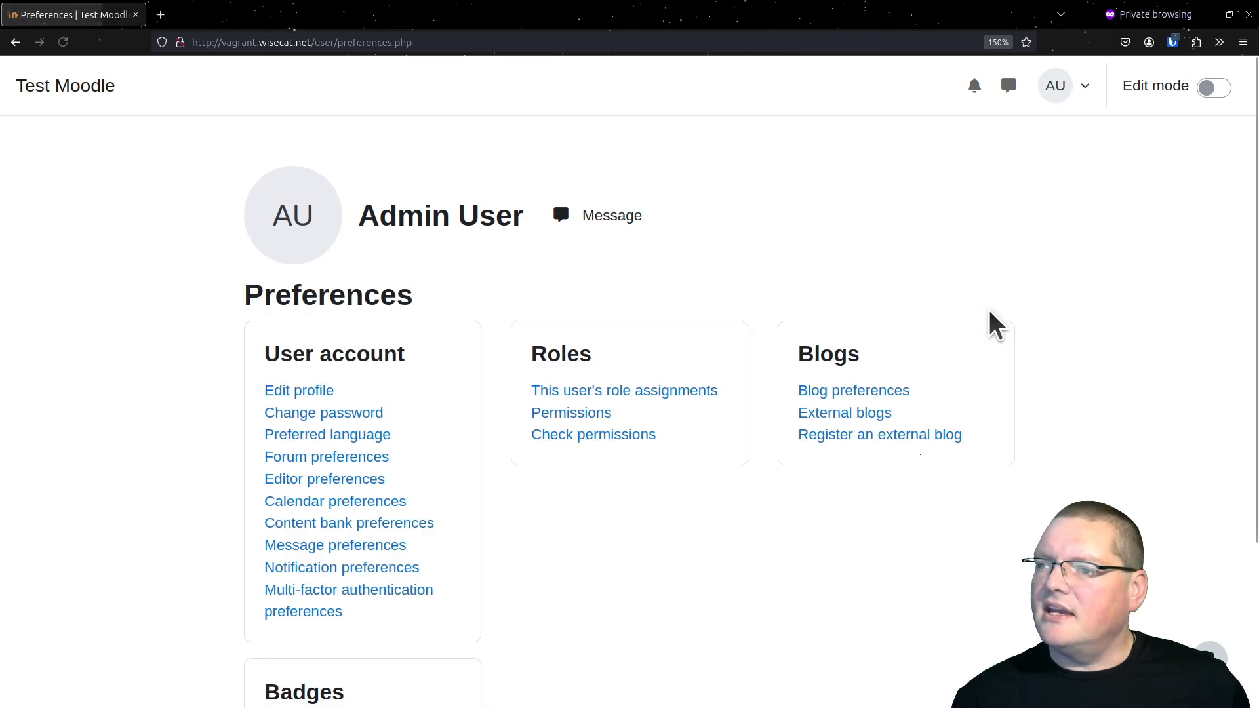
left_click(318, 610)
scroll(444, 516, "down", 2)
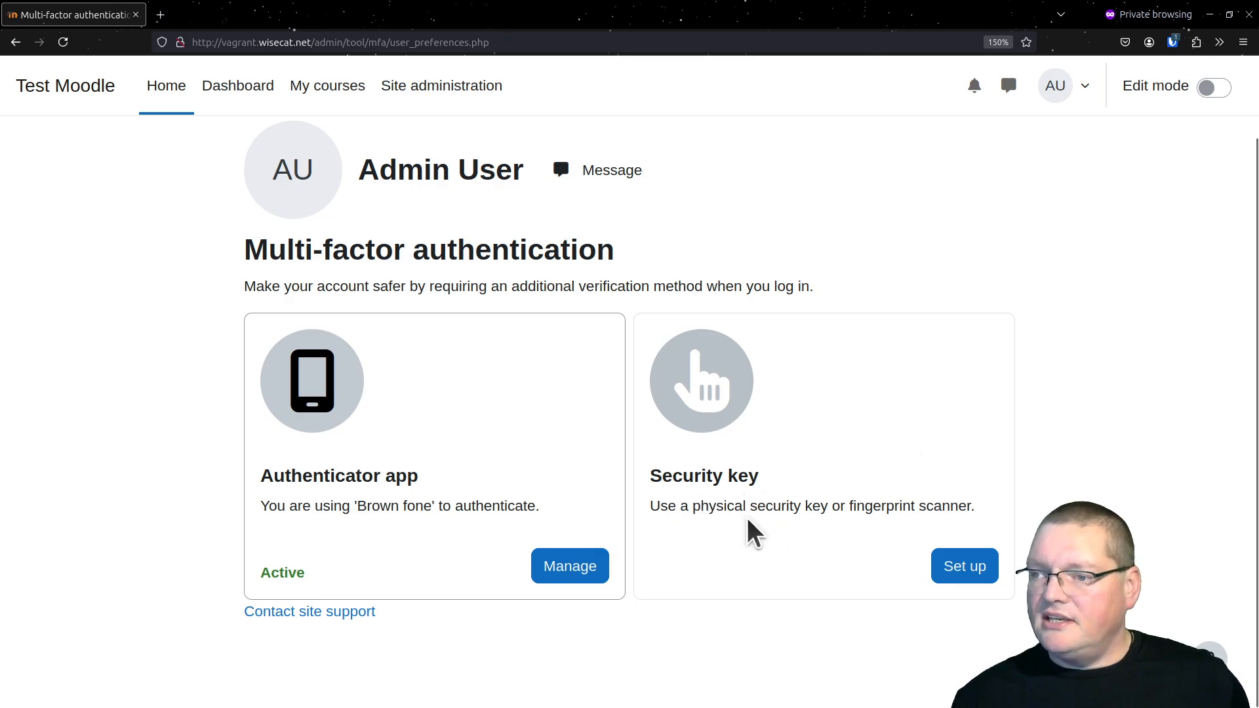
Start the Security key setup, try to register a key without giving it a name, and cancel the setup
left_click_drag(653, 506, 809, 516)
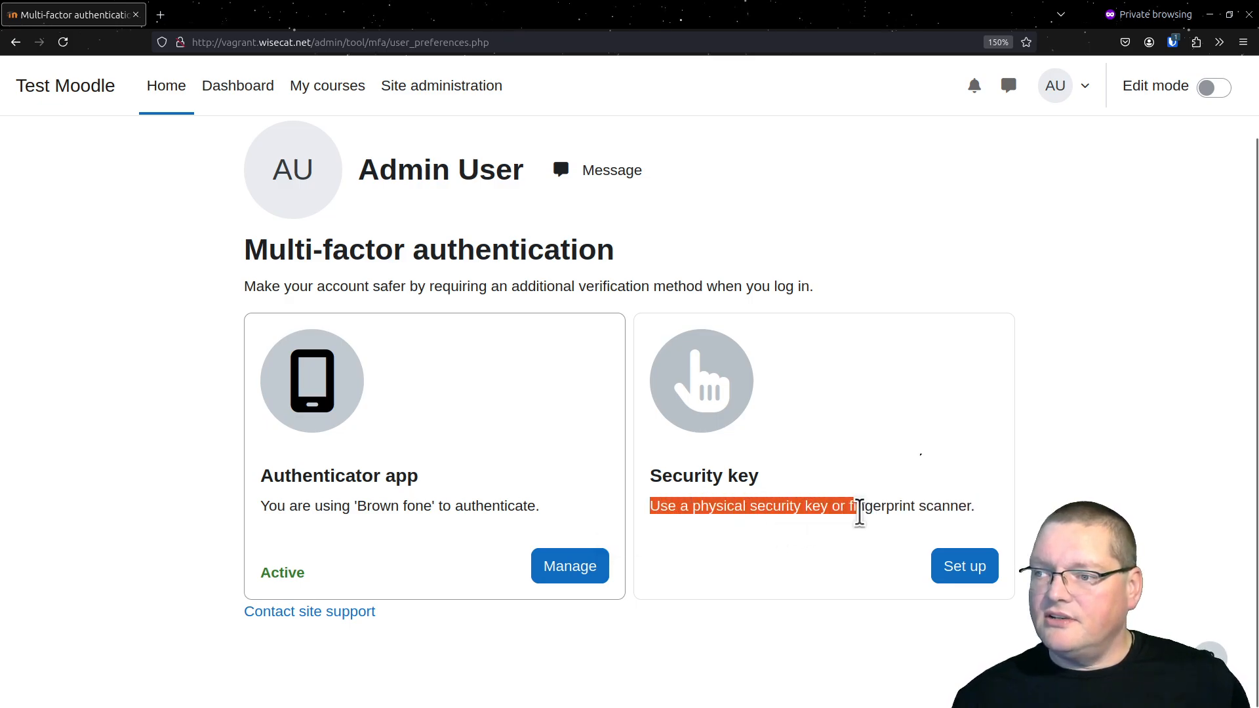
left_click(894, 509)
left_click(944, 569)
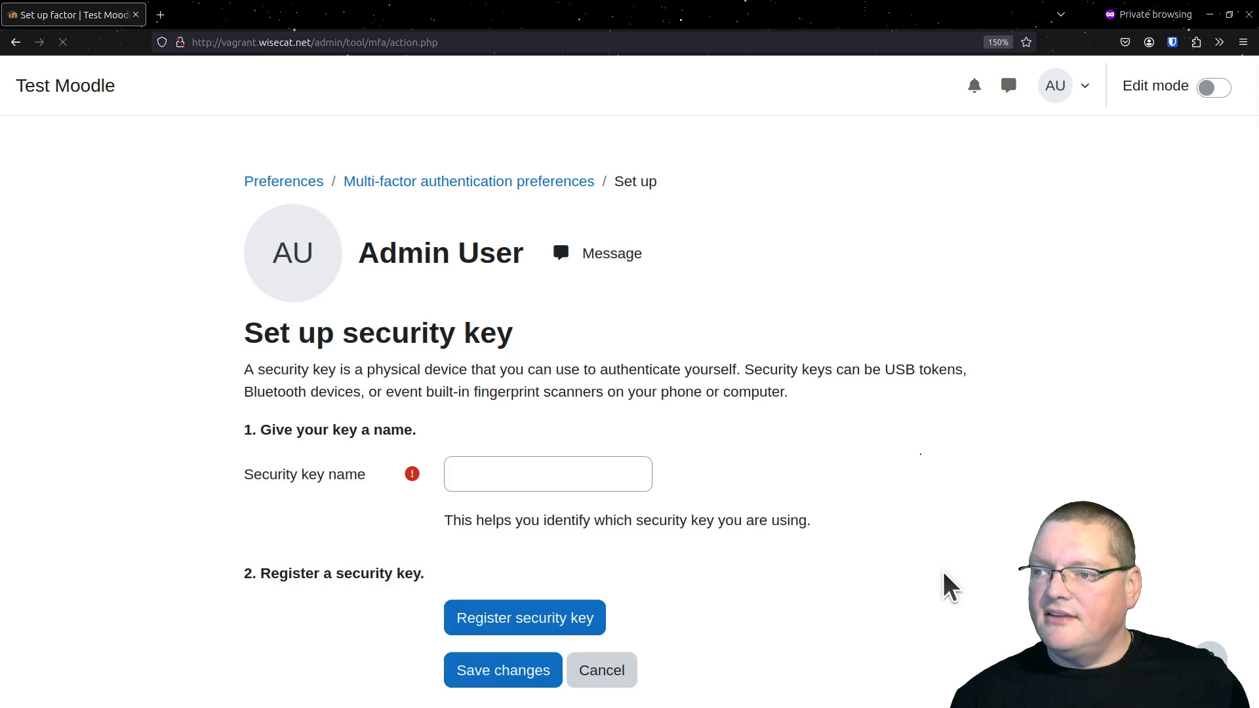
scroll(539, 519, "down", 2)
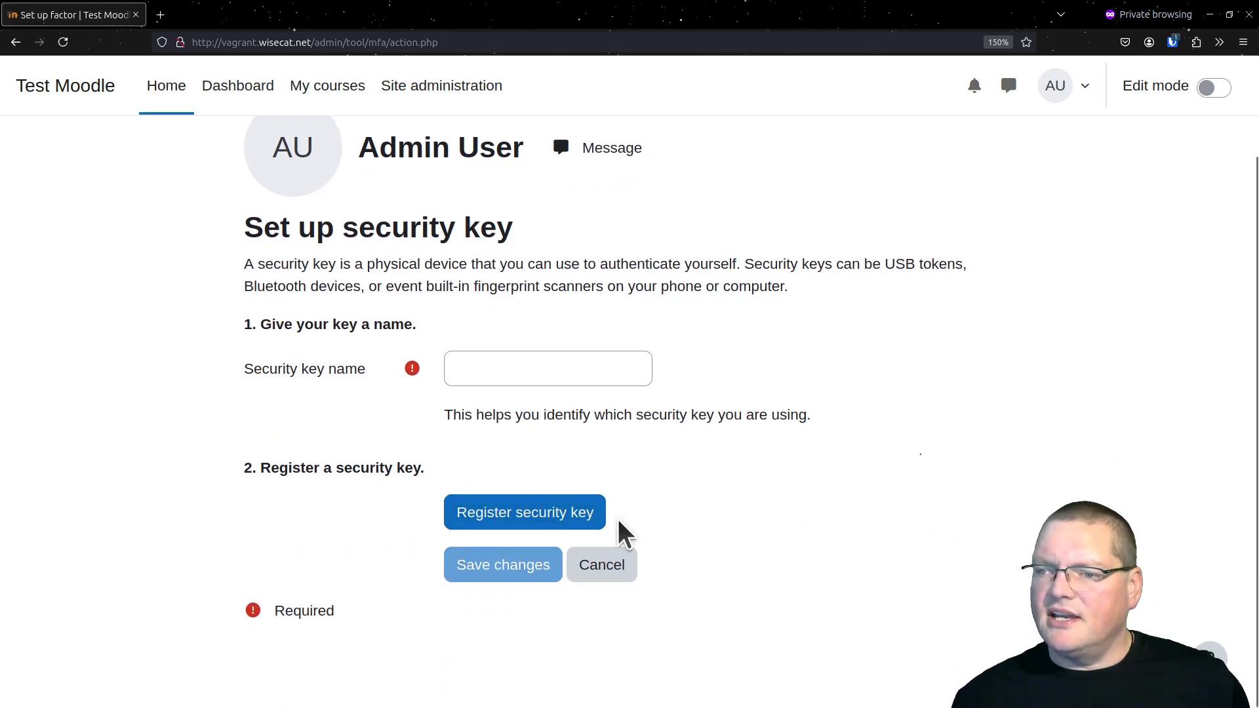
left_click(544, 508)
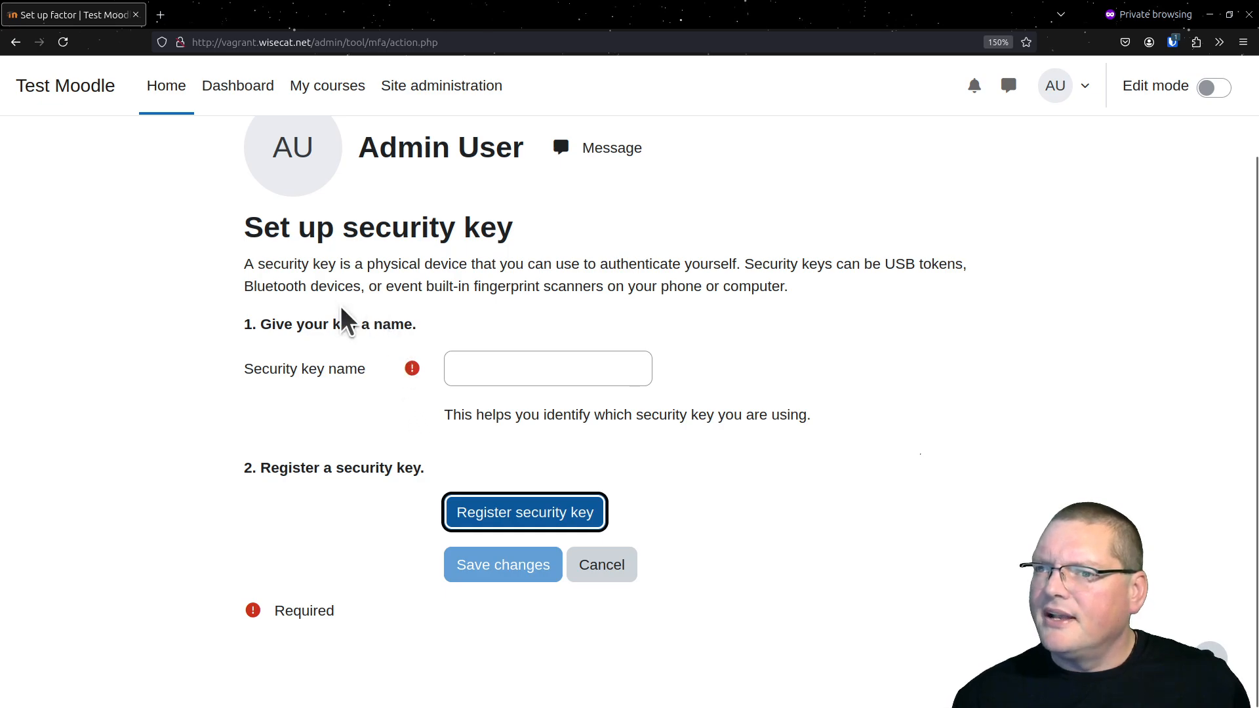
scroll(319, 288, "up", 2)
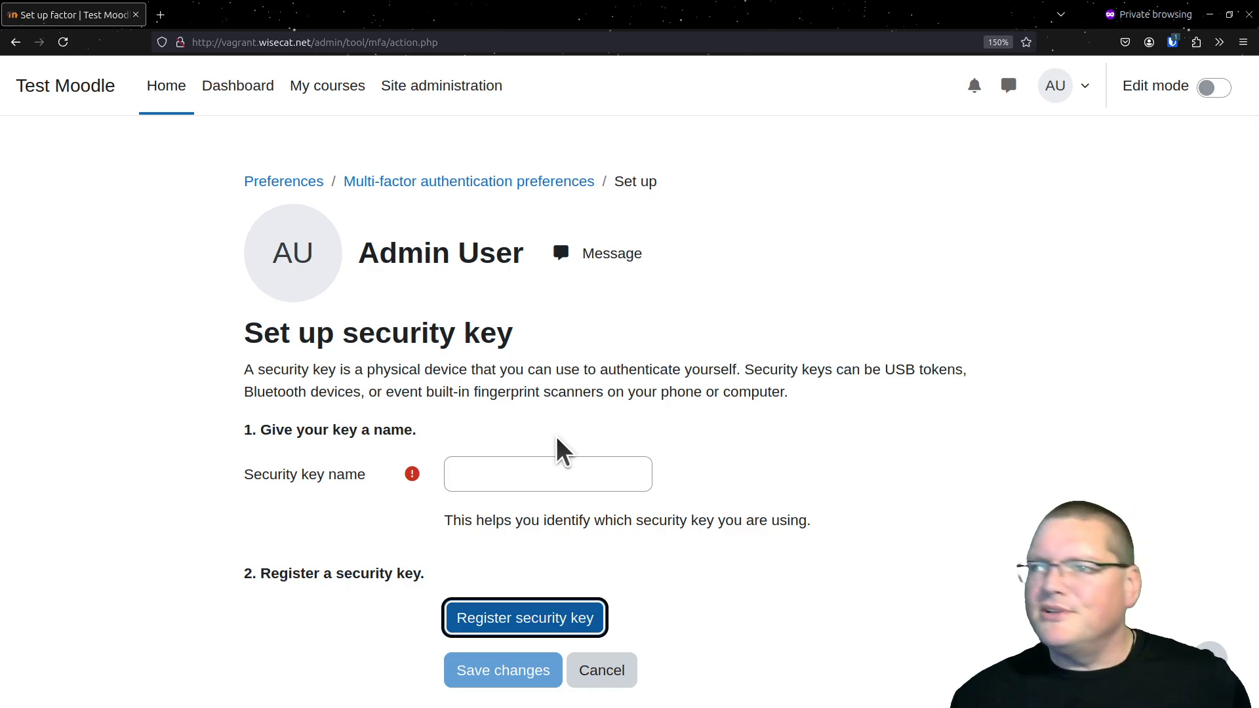
scroll(659, 544, "down", 2)
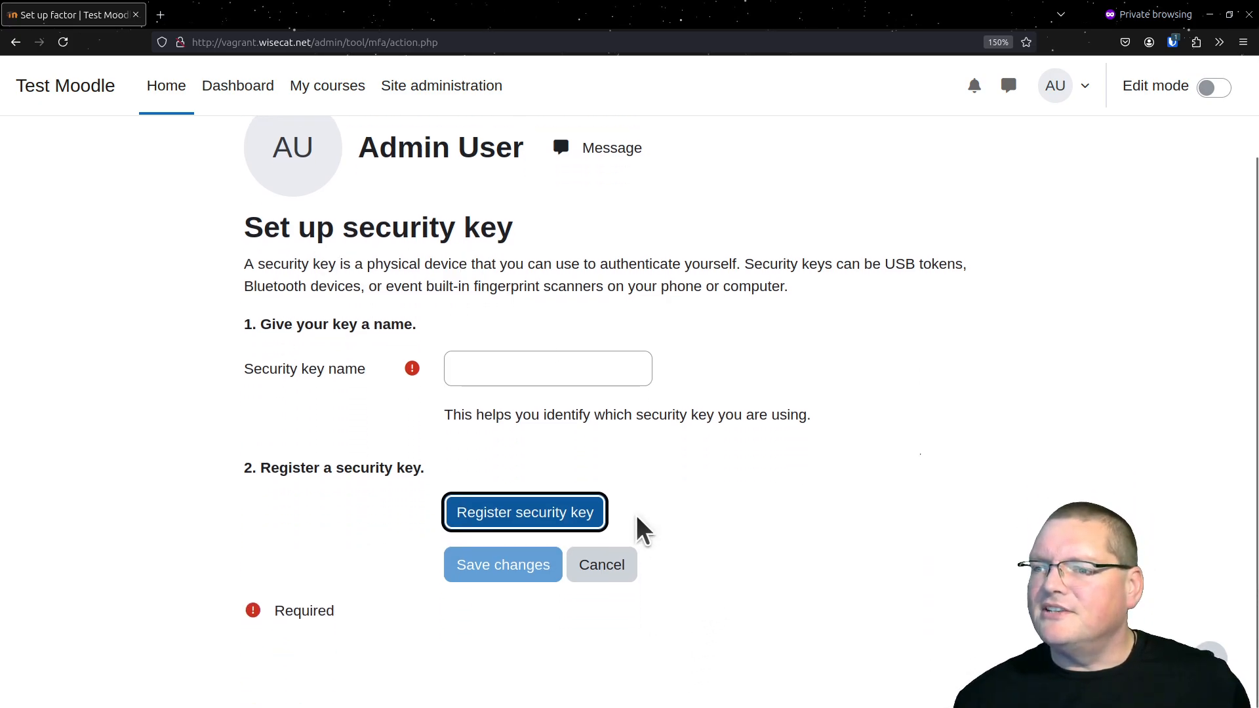
left_click(621, 570)
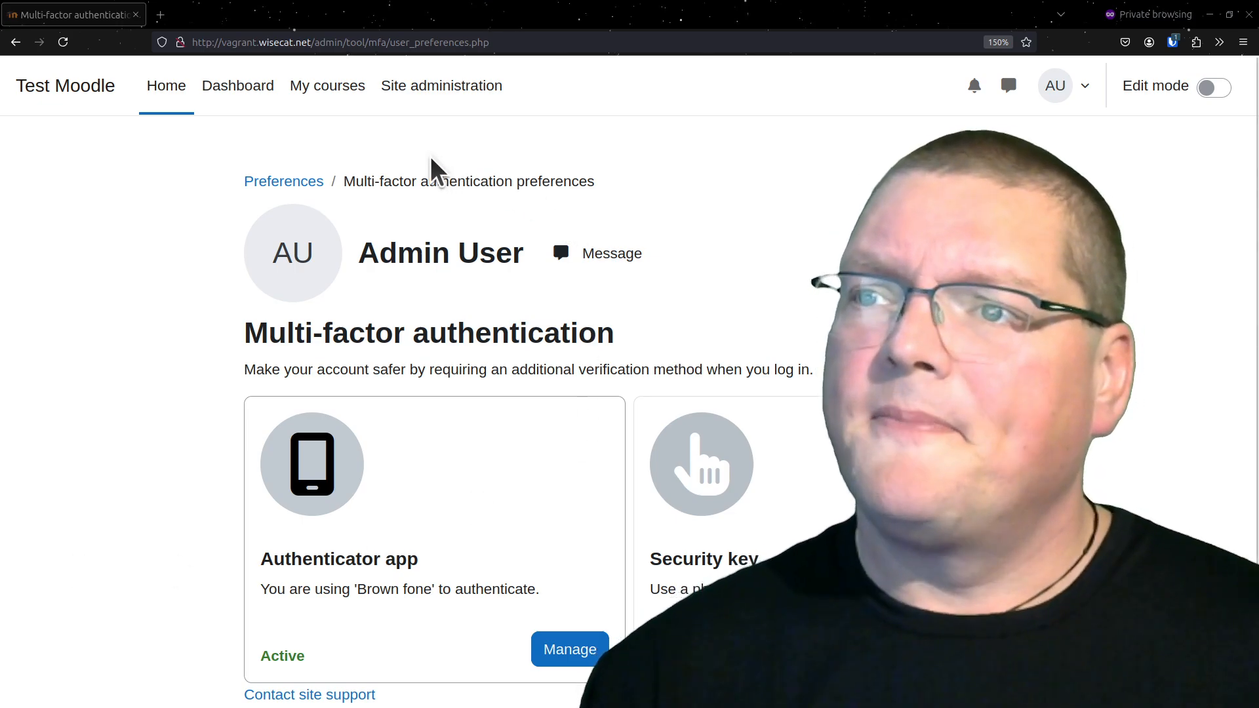
Return to the Multi-factor authentication category in the site's plugin administration
left_click(416, 104)
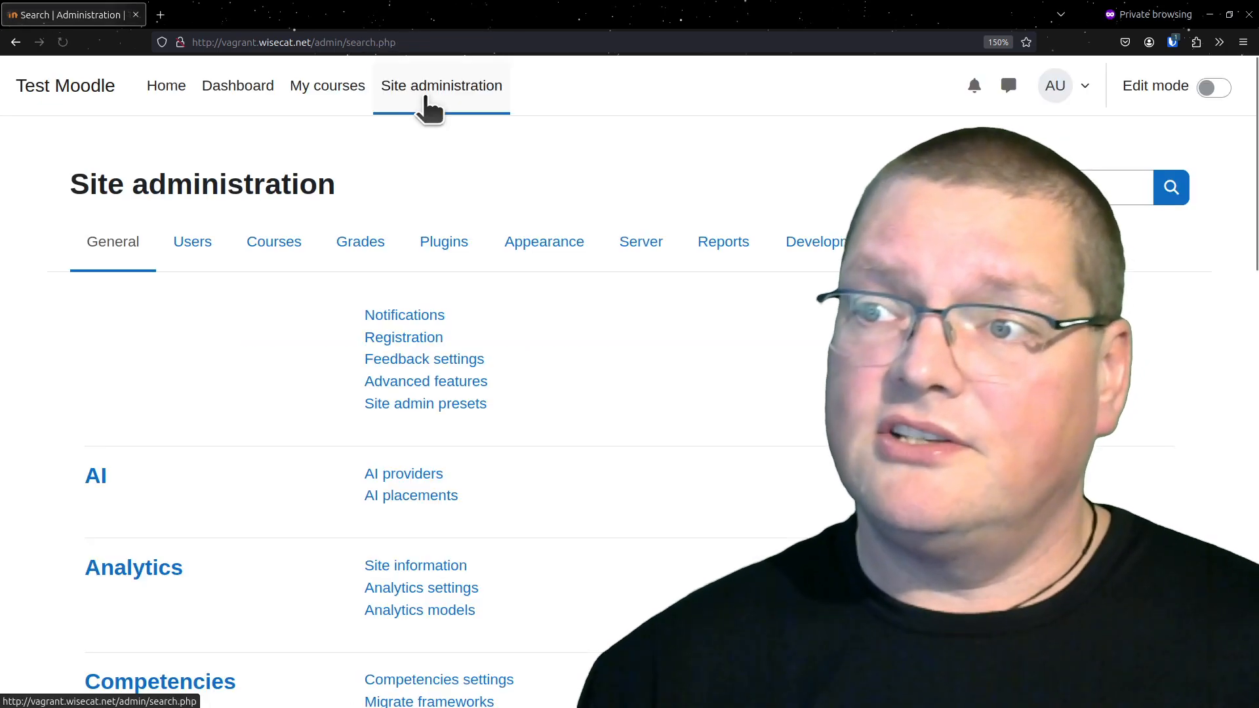
left_click(474, 262)
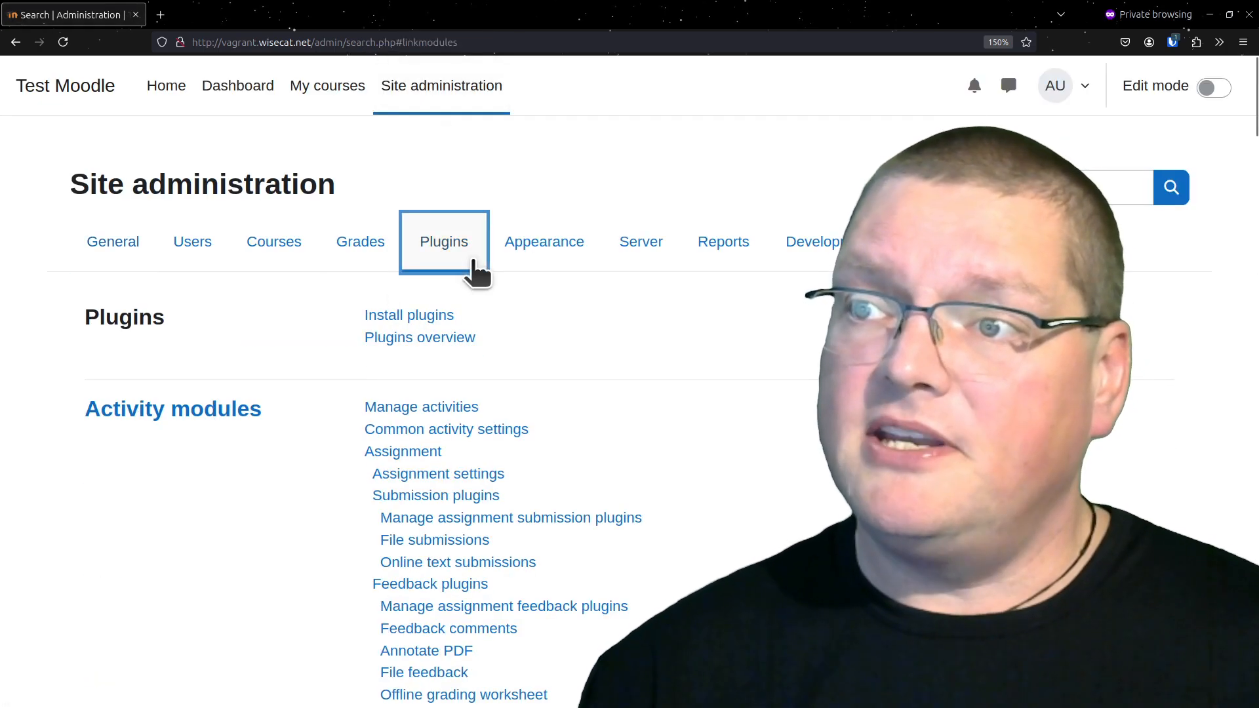
scroll(695, 424, "down", 6)
scroll(697, 431, "down", 8)
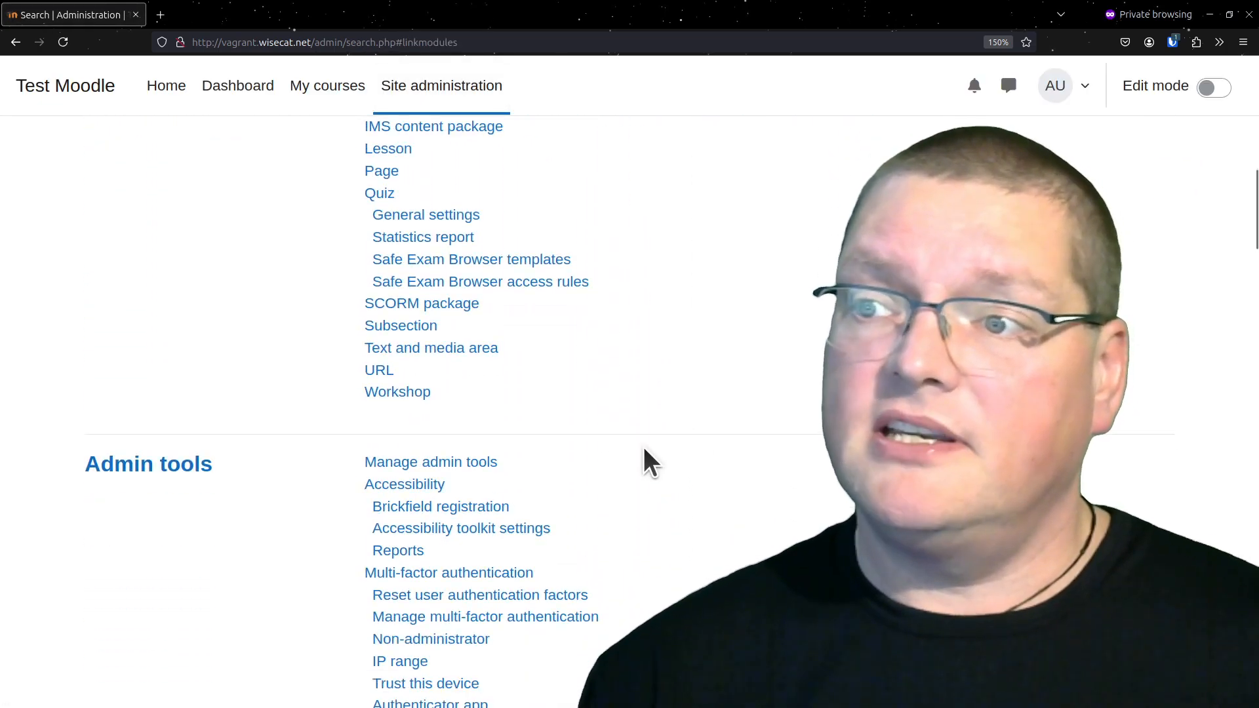
left_click(423, 315)
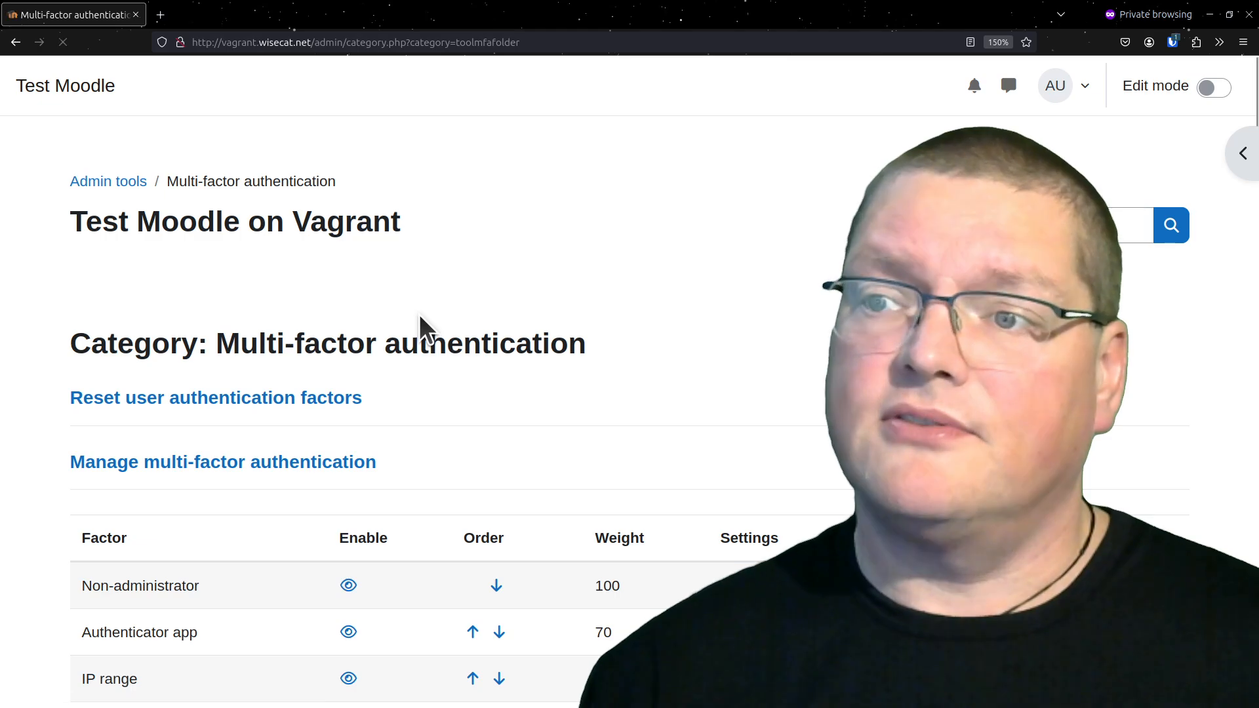
Enable the No other factors factor and review the list of active factors, including IP range
scroll(206, 470, "down", 10)
scroll(206, 470, "up", 2)
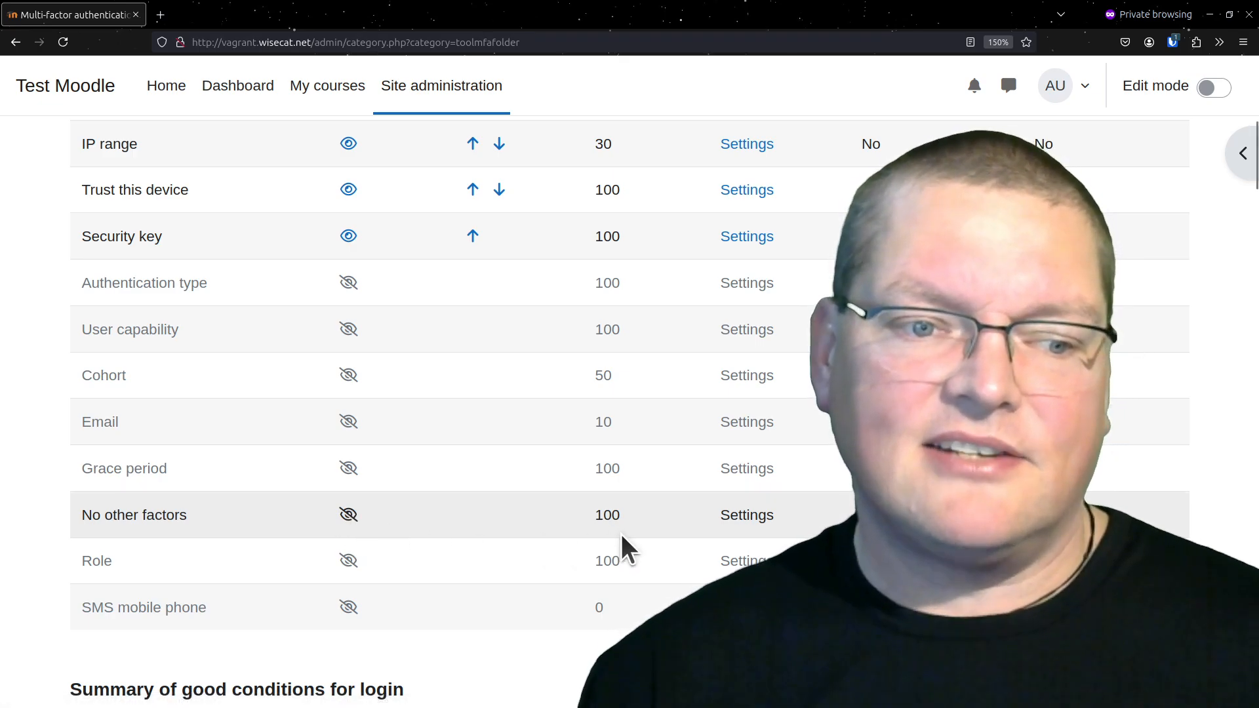
left_click(348, 510)
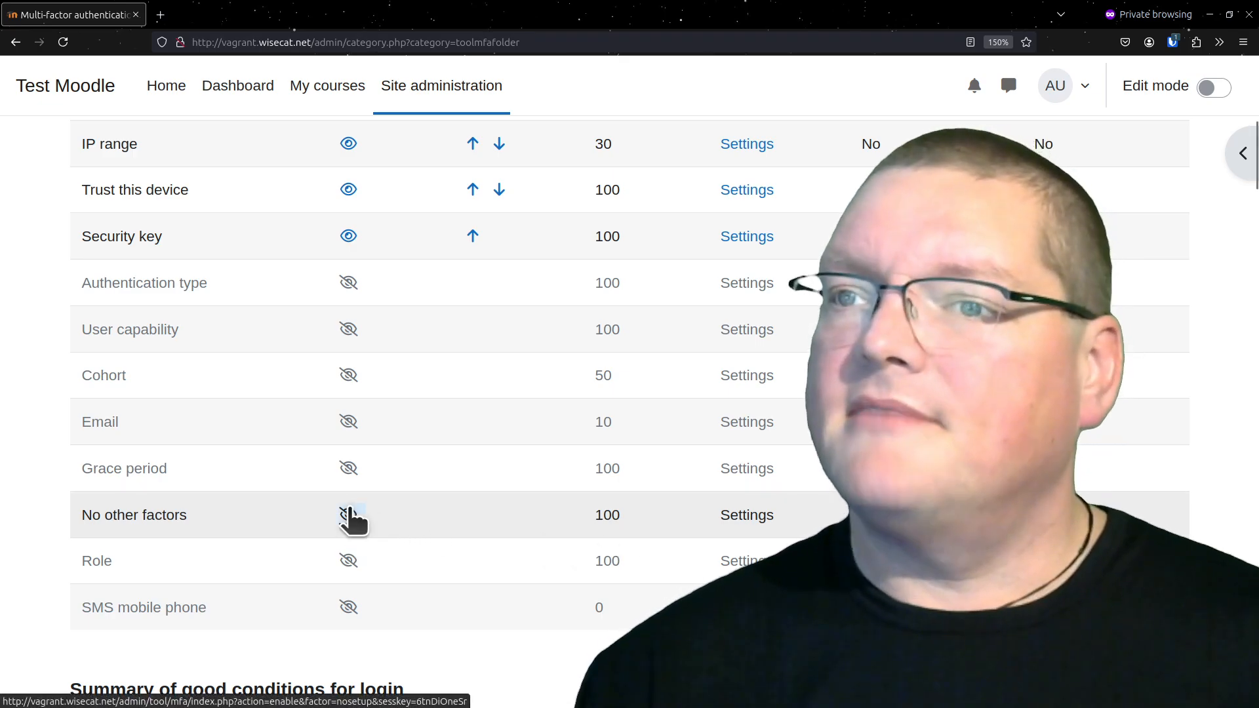
scroll(348, 509, "down", 6)
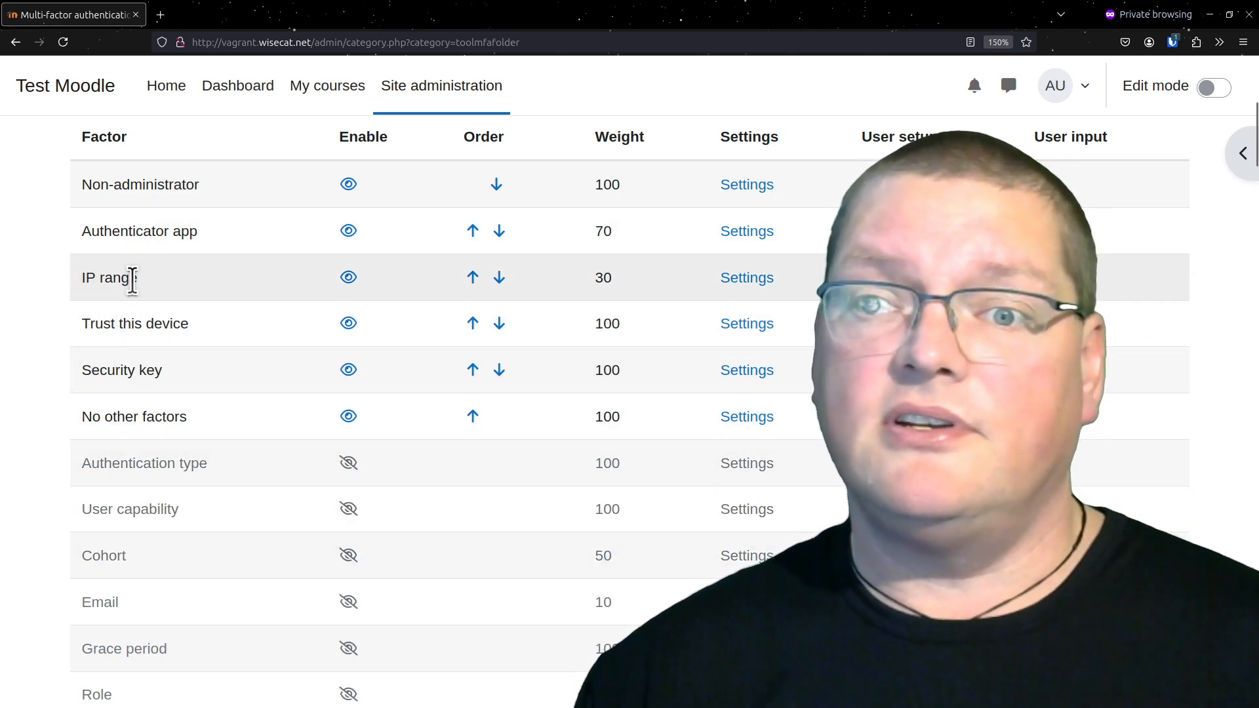
left_click_drag(144, 280, 17, 275)
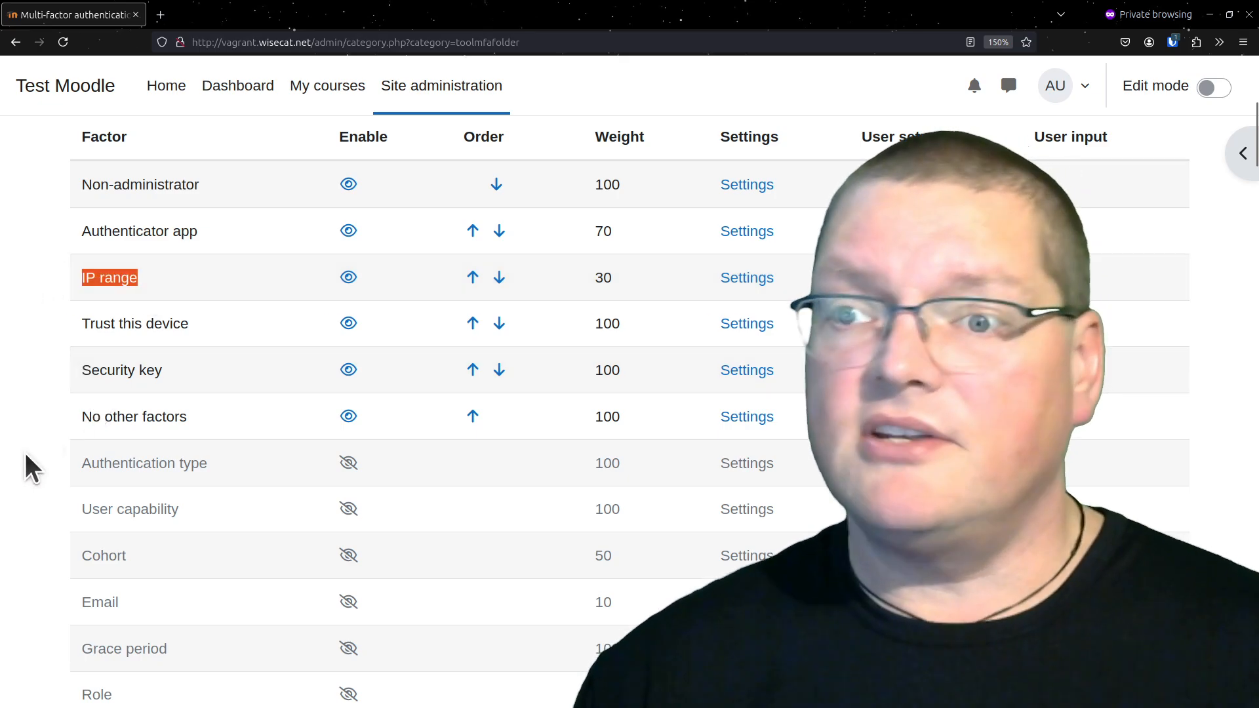